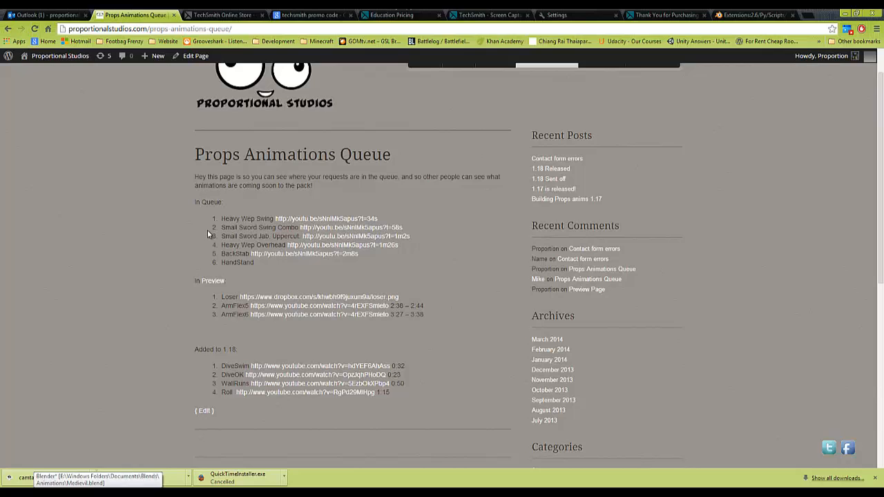
- Open the Props Animations 1.17 asset page on the Proportional Studios site and look over its description
{"action": "scroll", "coordinate": [201, 200], "scroll_direction": "up", "scroll_amount": 1}
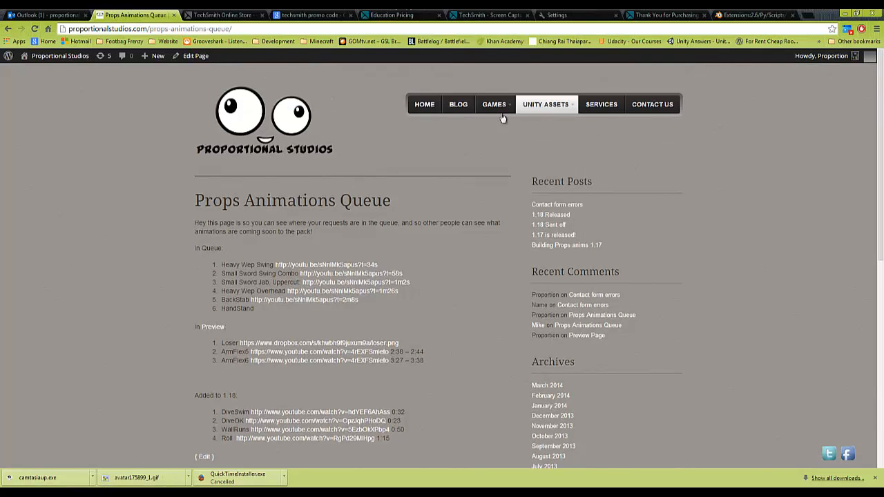
{"action": "mouse_move", "coordinate": [545, 105]}
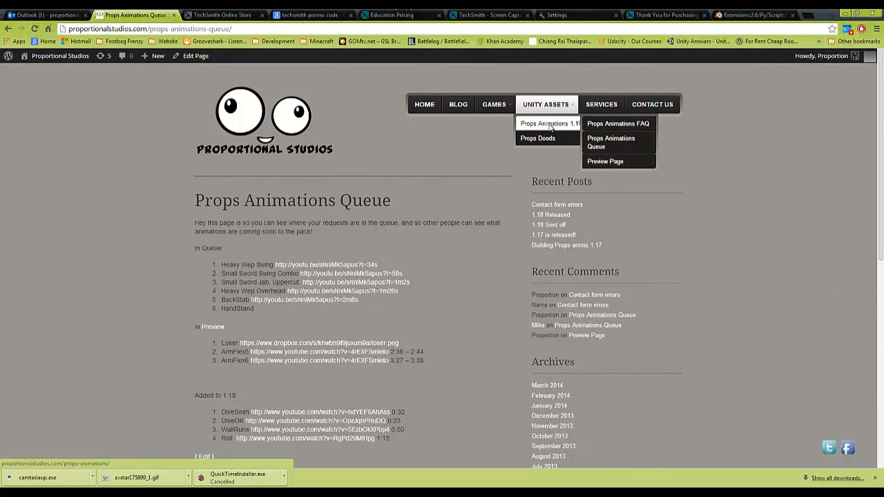
{"action": "left_click", "coordinate": [550, 124]}
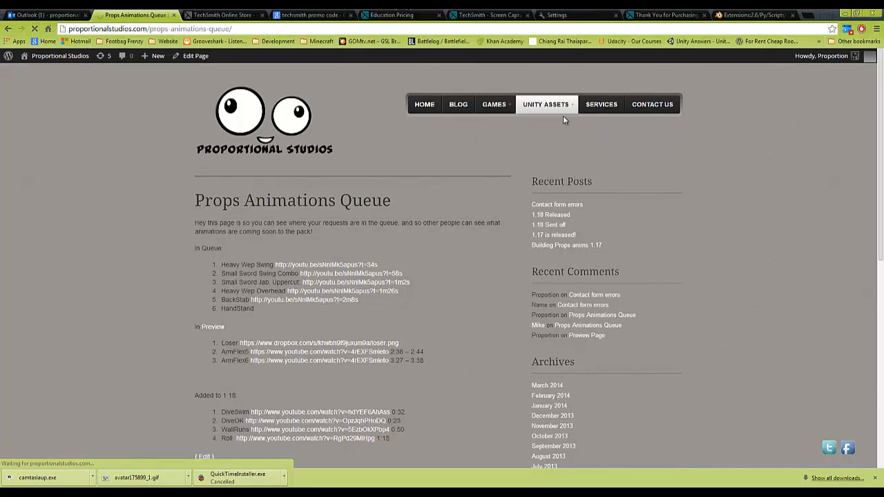
{"action": "mouse_move", "coordinate": [554, 123]}
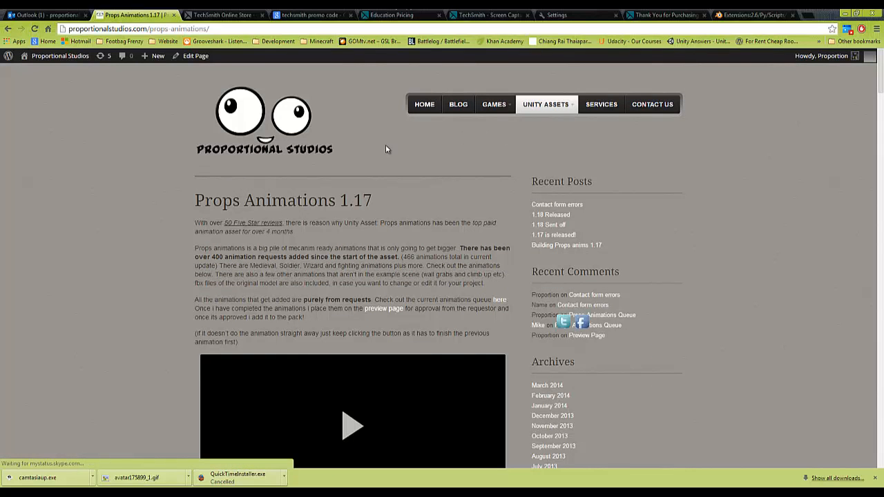
{"action": "scroll", "coordinate": [185, 176], "scroll_direction": "down", "scroll_amount": 2}
{"action": "scroll", "coordinate": [184, 180], "scroll_direction": "up", "scroll_amount": 2}
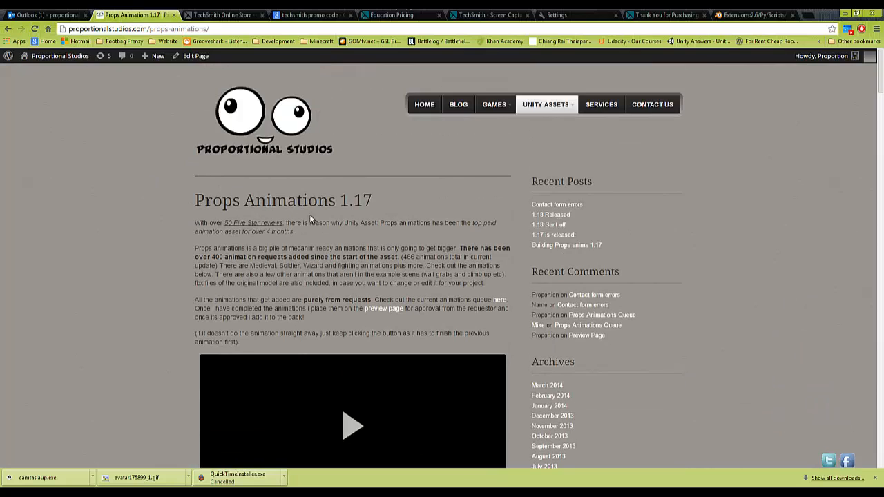
{"action": "scroll", "coordinate": [309, 214], "scroll_direction": "down", "scroll_amount": 2}
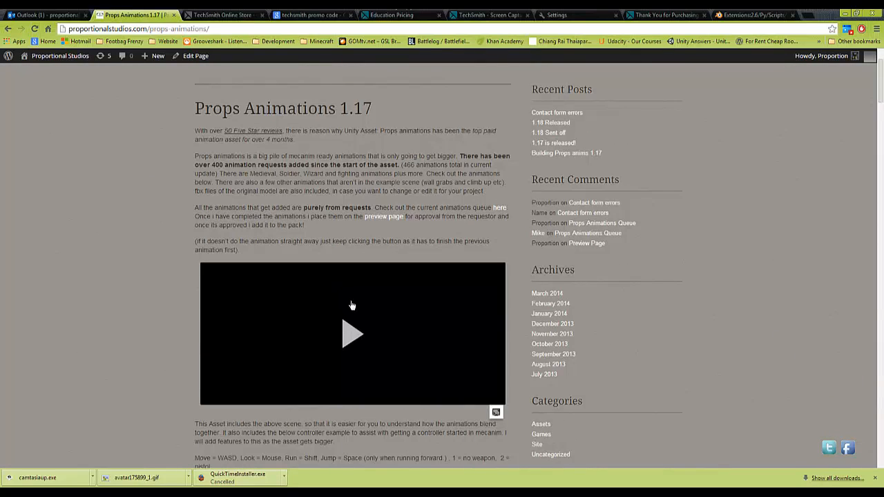
- Start the embedded Unity demo and preview the Bow Ready2 and Skateboard Idle animations
{"action": "left_click", "coordinate": [347, 337]}
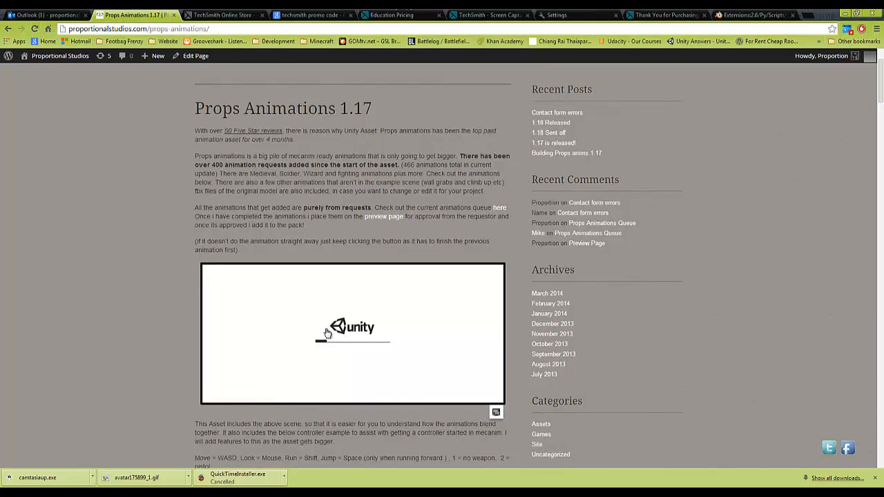
{"action": "scroll", "coordinate": [297, 329], "scroll_direction": "down", "scroll_amount": 1}
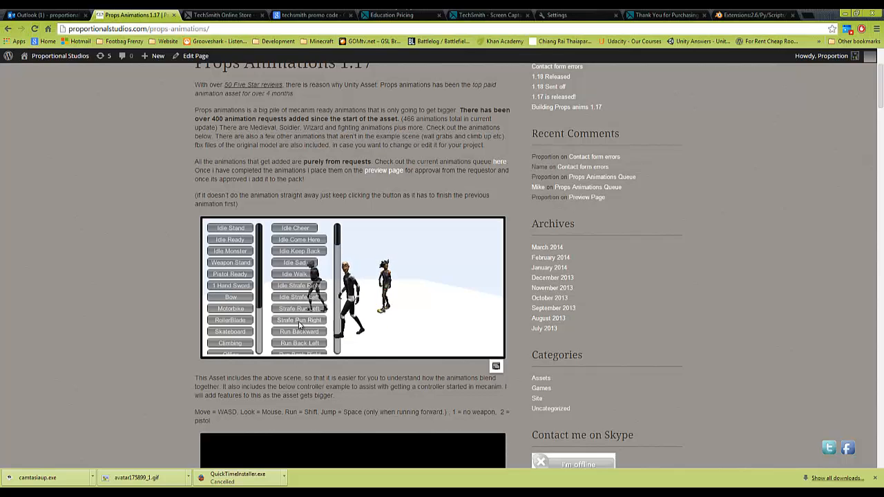
{"action": "left_click", "coordinate": [231, 297]}
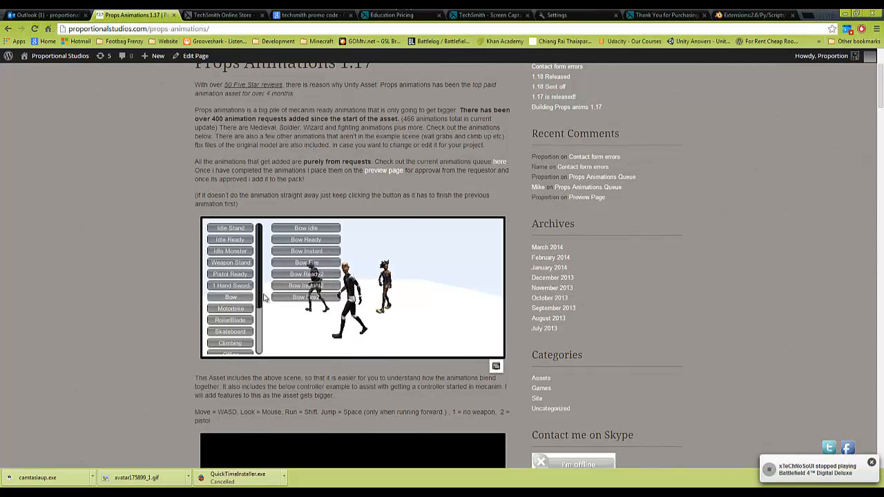
{"action": "left_click", "coordinate": [306, 276]}
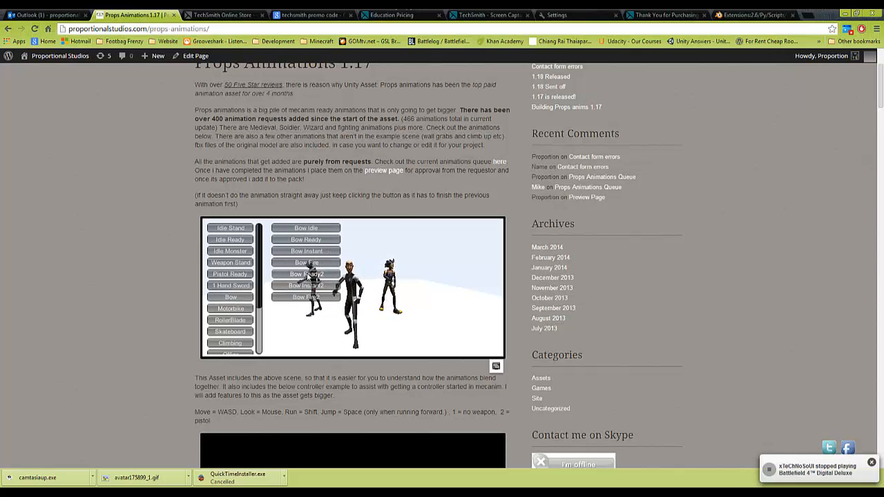
{"action": "left_click", "coordinate": [230, 332]}
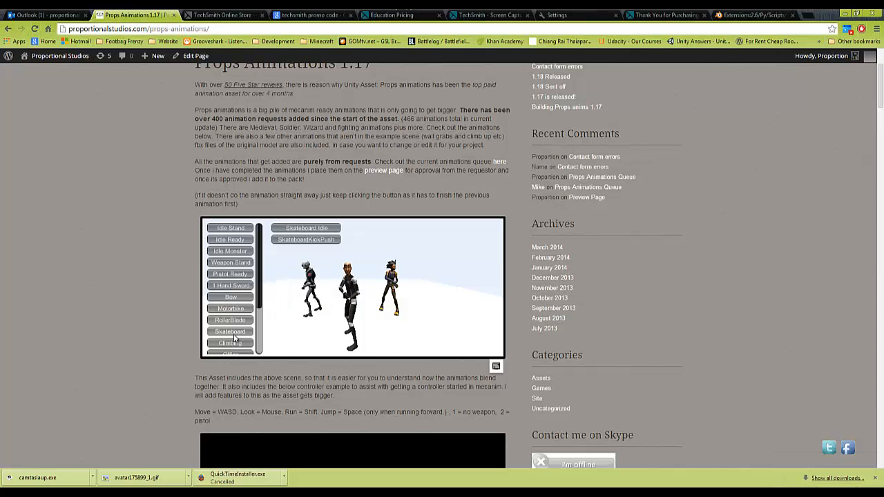
{"action": "left_click", "coordinate": [313, 232]}
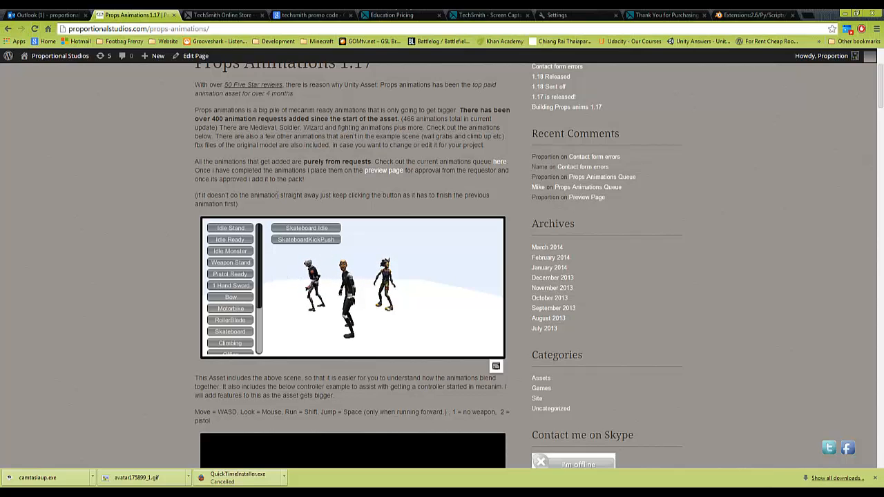
- Open the Props Animations Queue page and highlight the "Small Sword Jab, Uppercut" request
{"action": "scroll", "coordinate": [532, 150], "scroll_direction": "up", "scroll_amount": 2}
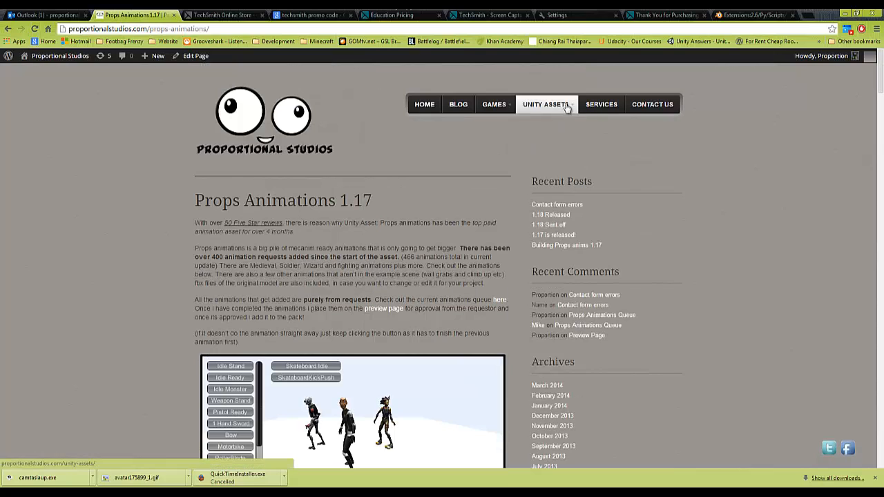
{"action": "mouse_move", "coordinate": [565, 107]}
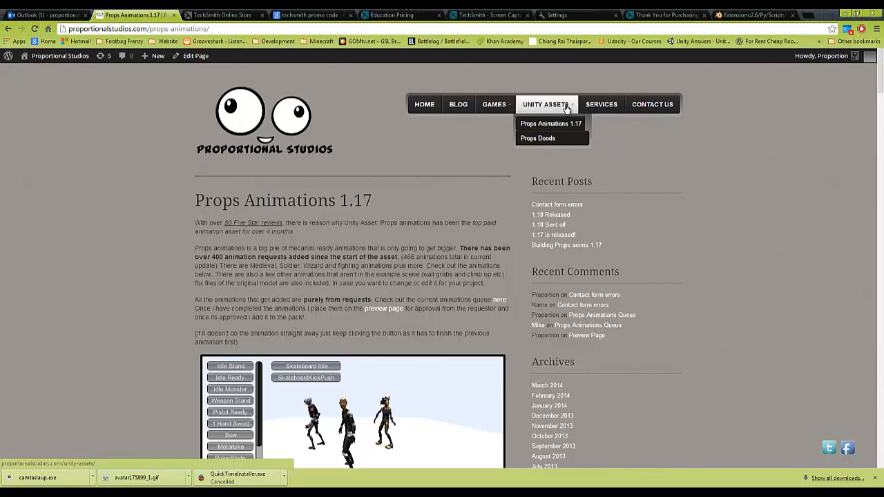
{"action": "left_click", "coordinate": [609, 143]}
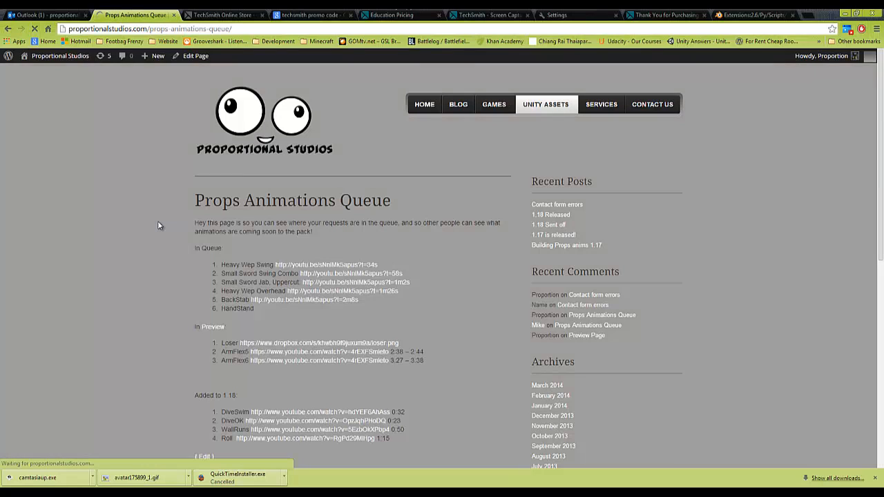
{"action": "scroll", "coordinate": [159, 222], "scroll_direction": "down", "scroll_amount": 1}
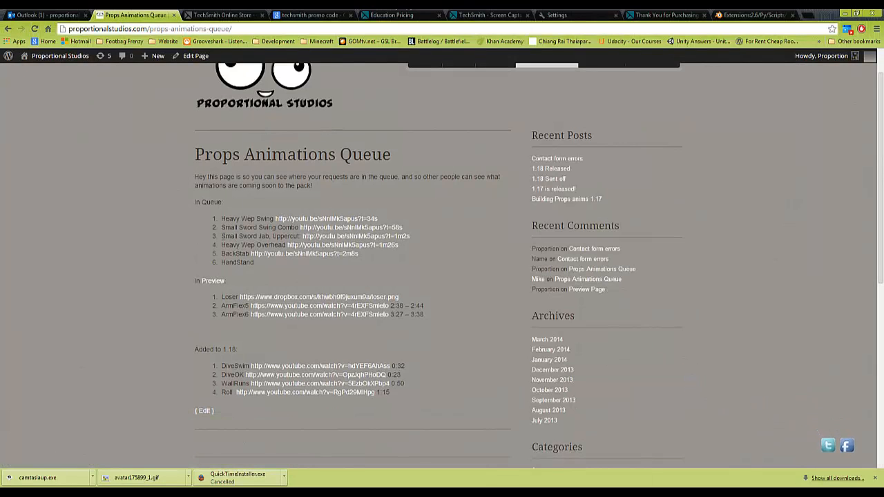
{"action": "left_click_drag", "start_coordinate": [221, 236], "coordinate": [298, 236]}
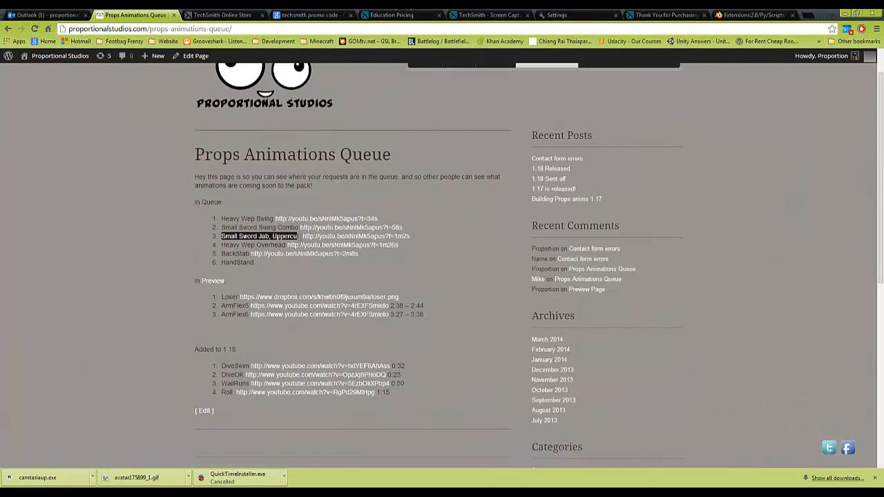
- Open the reference video linked to the "Small Sword Jab, Uppercut" request and pause it
{"action": "left_click", "coordinate": [326, 239]}
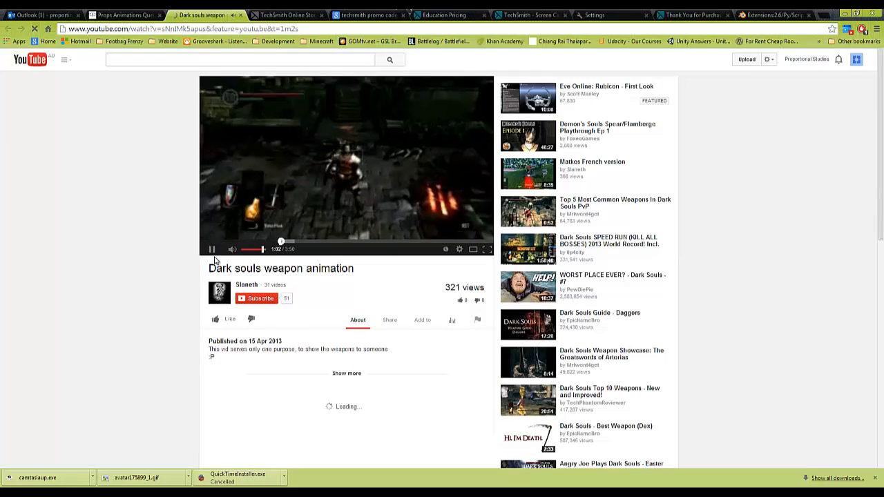
{"action": "left_click", "coordinate": [212, 249]}
{"action": "left_click", "coordinate": [212, 250]}
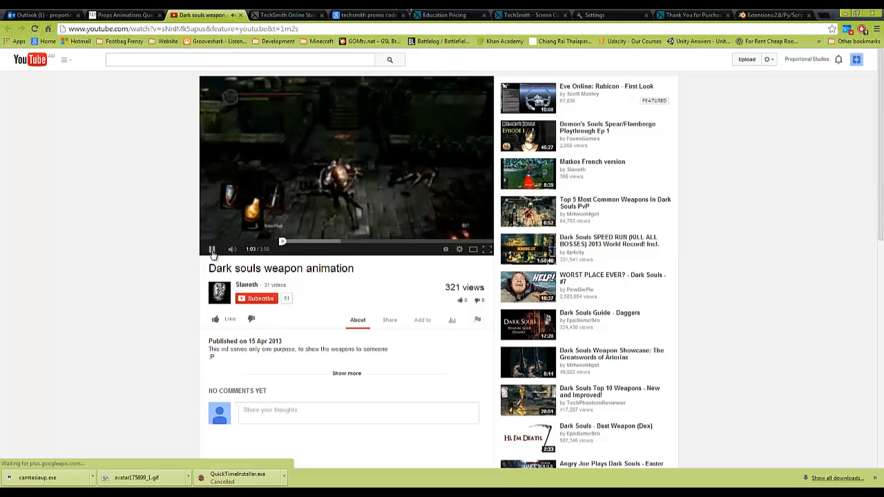
{"action": "left_click", "coordinate": [212, 250]}
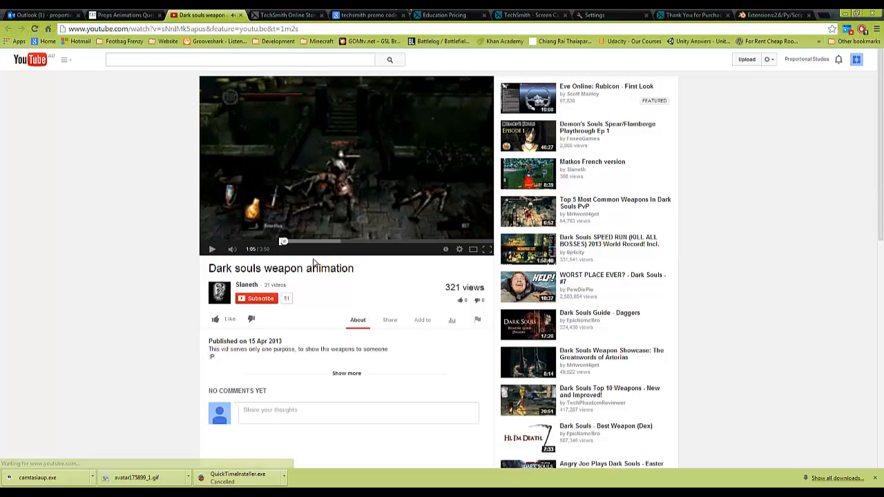
- Show the reference video in full screen at 360p quality and replay the sword attack
{"action": "left_click", "coordinate": [487, 251]}
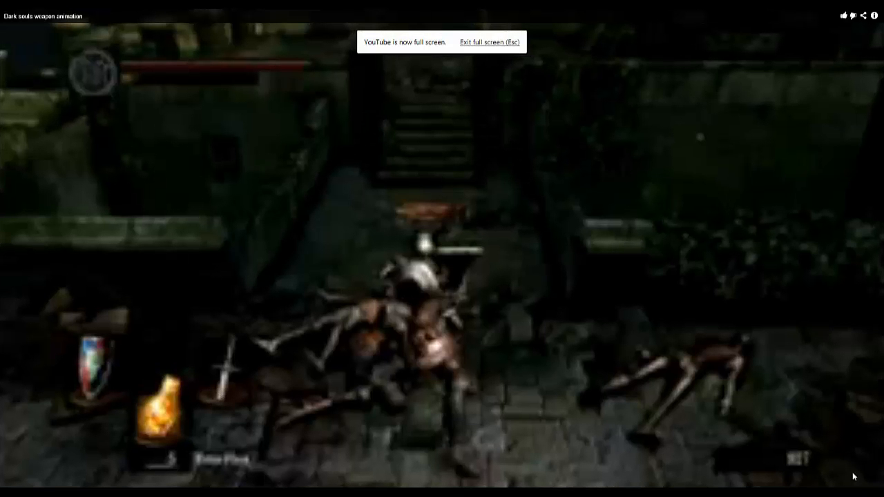
{"action": "left_click", "coordinate": [854, 477]}
{"action": "left_click", "coordinate": [847, 479]}
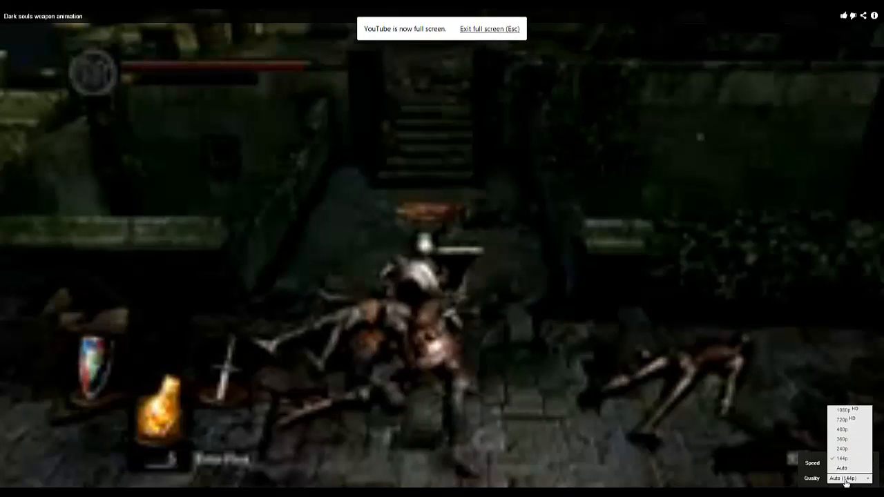
{"action": "left_click", "coordinate": [845, 445]}
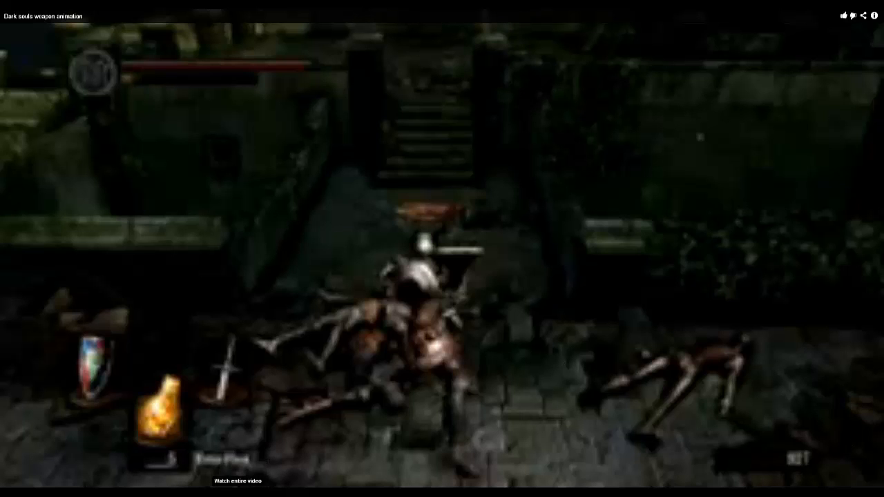
{"action": "left_click", "coordinate": [242, 491]}
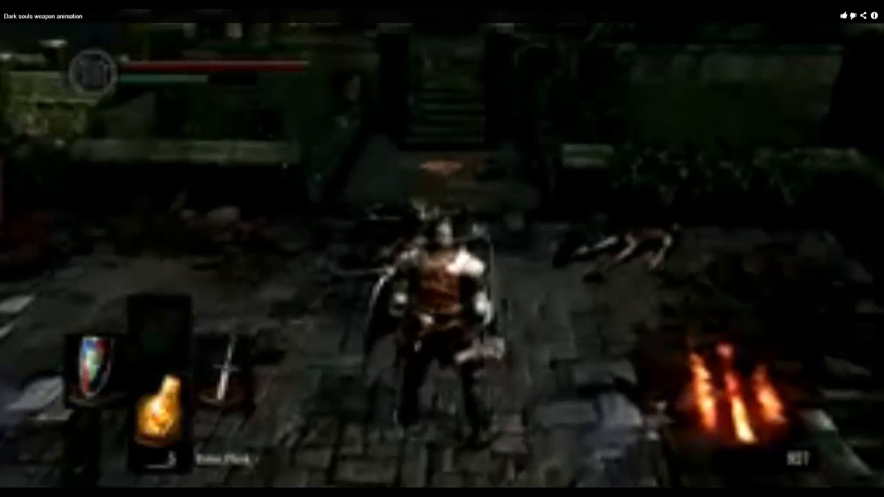
- Raise the playback quality of the full-screen reference video above 360p
{"action": "left_click", "coordinate": [796, 460]}
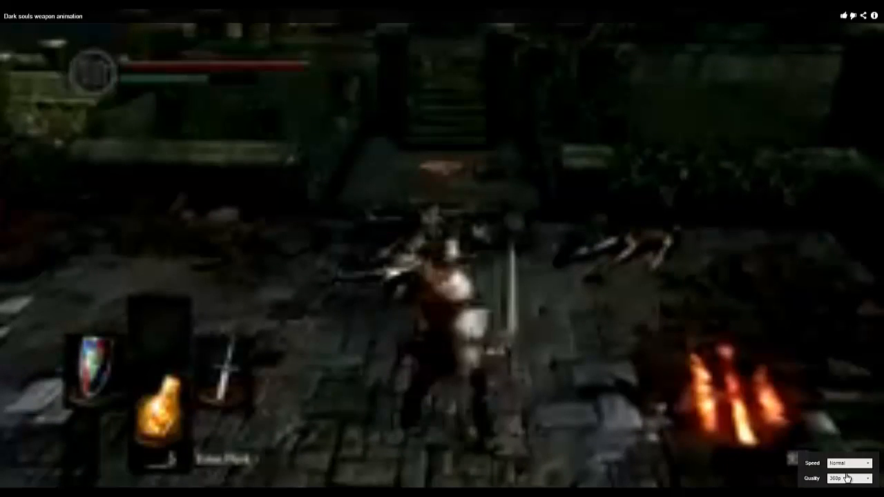
{"action": "left_click", "coordinate": [847, 479]}
{"action": "left_click", "coordinate": [849, 433]}
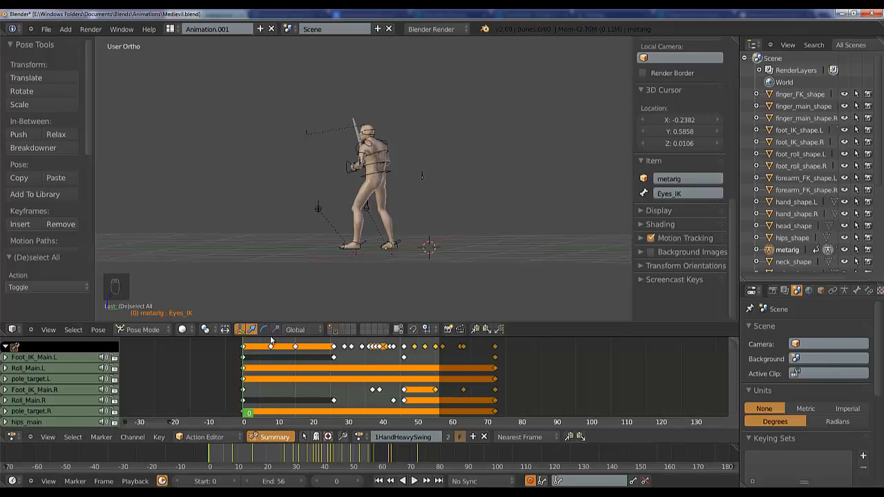
- In Blender, duplicate the 1HandHeavySwing action, name the copy 1HandSwordJabCombo and keep it with a fake user
{"action": "middle_click_drag", "start_coordinate": [357, 248], "coordinate": [338, 293]}
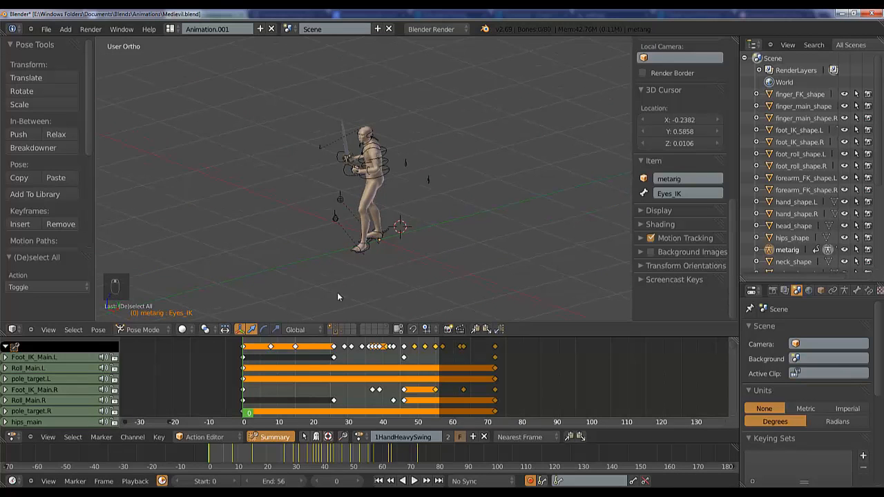
{"action": "left_click", "coordinate": [473, 438]}
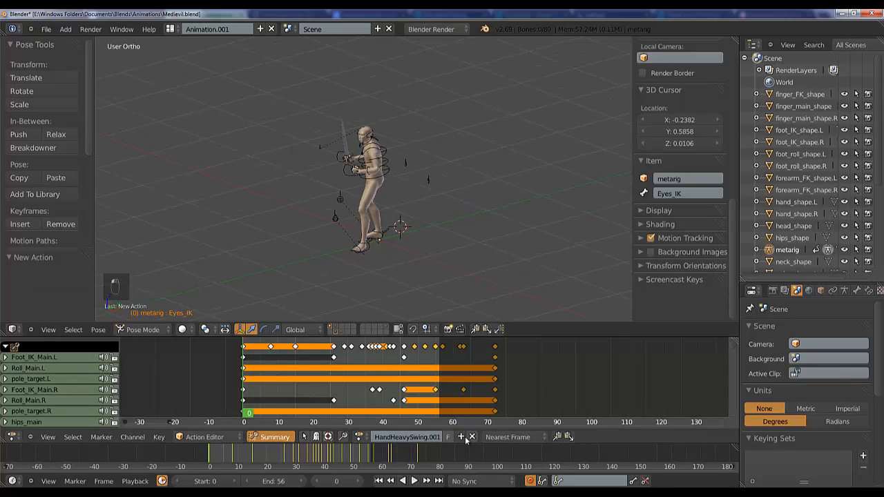
{"action": "left_click", "coordinate": [377, 437]}
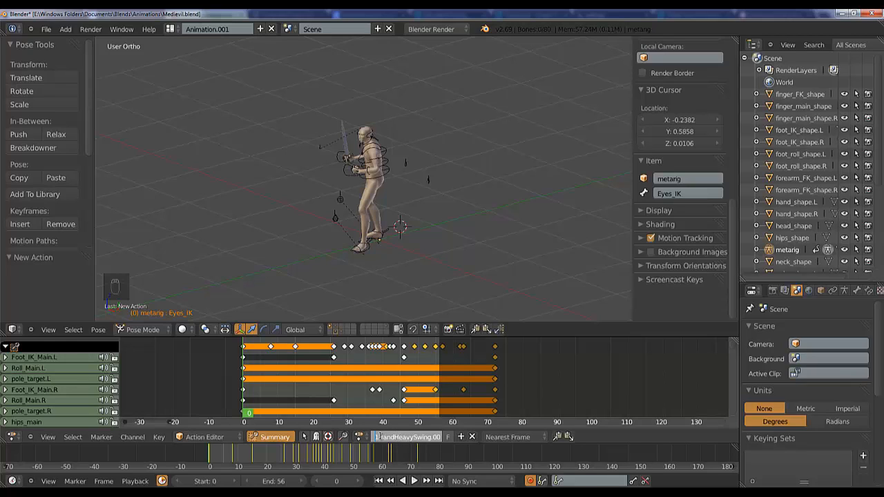
{"action": "left_click_drag", "start_coordinate": [396, 437], "coordinate": [468, 443]}
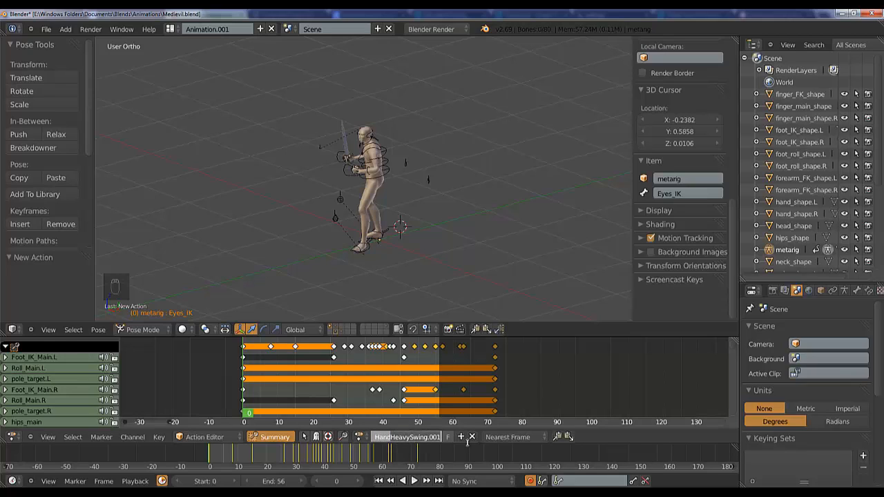
{"action": "type", "text": "SwordJabCombo"}
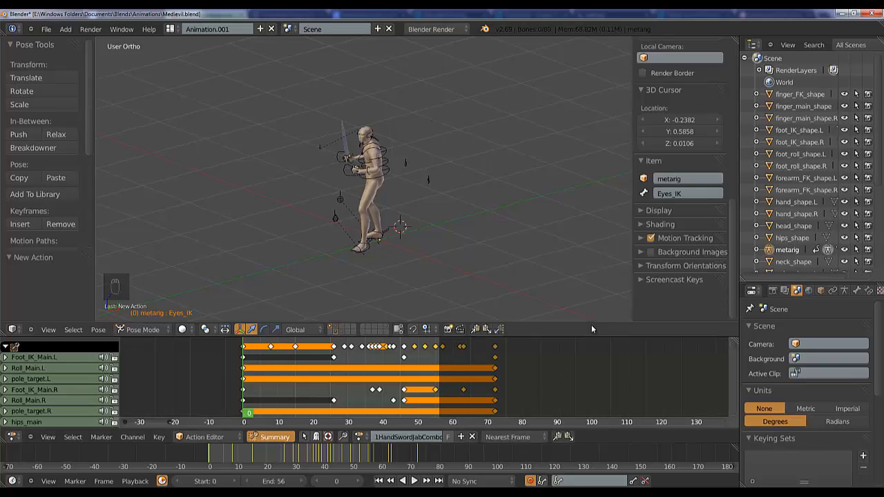
{"action": "left_click", "coordinate": [453, 395]}
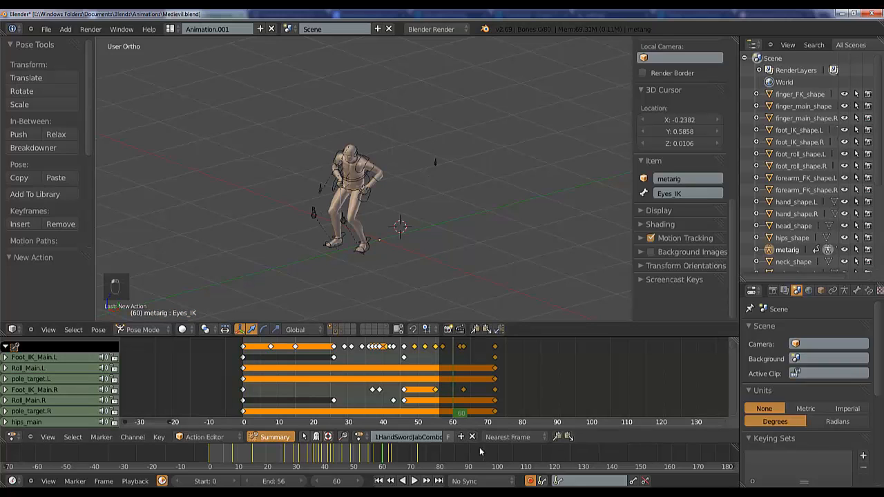
{"action": "left_click", "coordinate": [449, 437]}
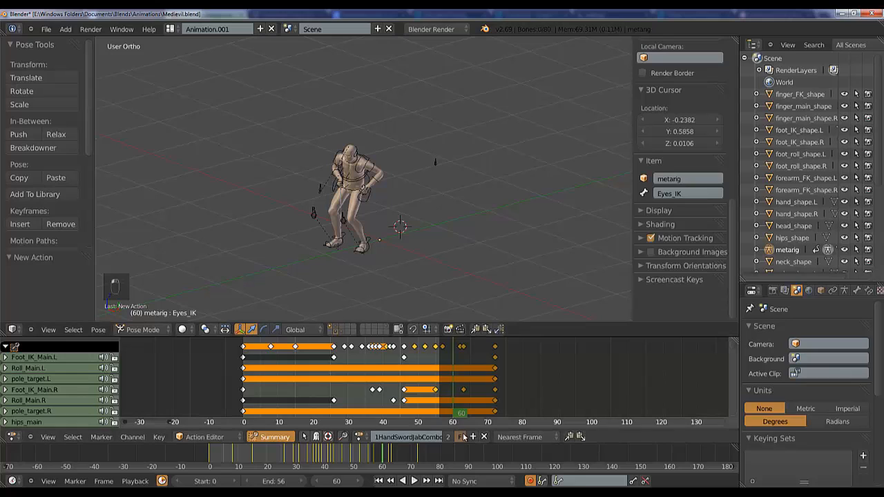
- Delete every keyframe of the 1HandSwordJabCombo action after frame 0, keeping the starting pose at frame 0
{"action": "mouse_move", "coordinate": [261, 361]}
{"action": "left_mouse_down"}
{"action": "mouse_move", "coordinate": [282, 369]}
{"action": "mouse_move", "coordinate": [240, 380]}
{"action": "left_mouse_up"}
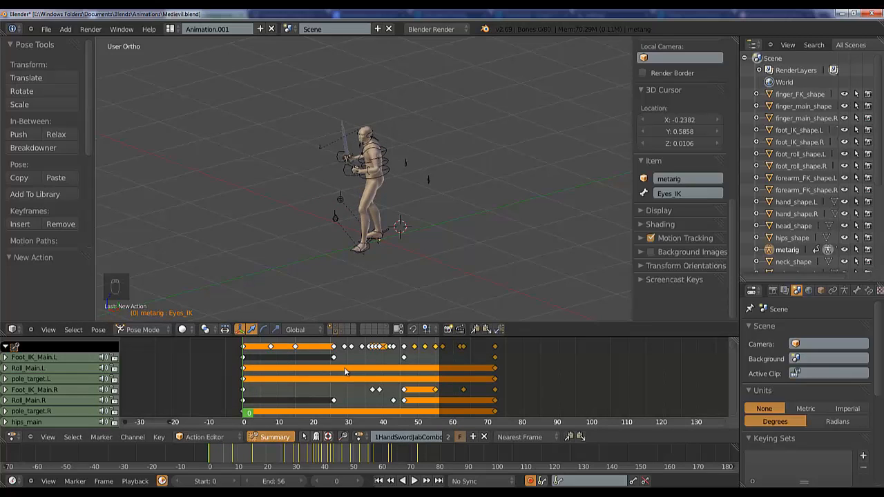
{"action": "key", "text": "a"}
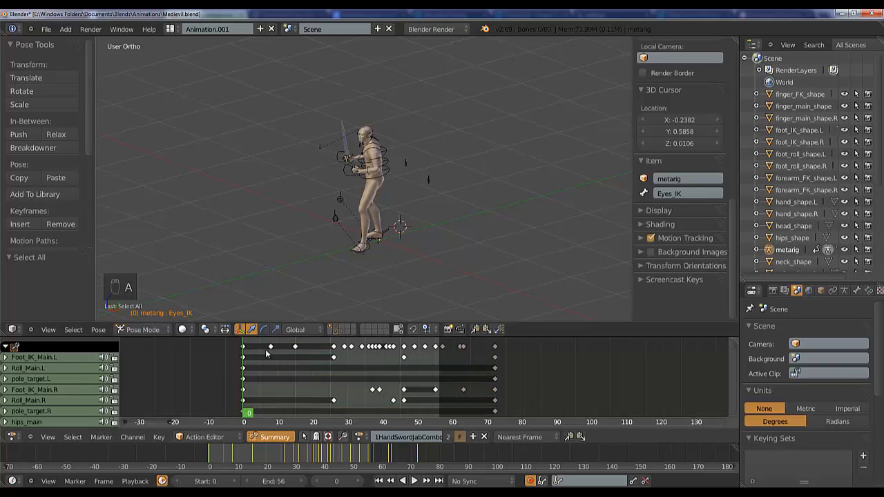
{"action": "key", "text": "b"}
{"action": "left_click_drag", "start_coordinate": [261, 340], "coordinate": [512, 388]}
{"action": "key", "text": "x"}
{"action": "left_click", "coordinate": [449, 382]}
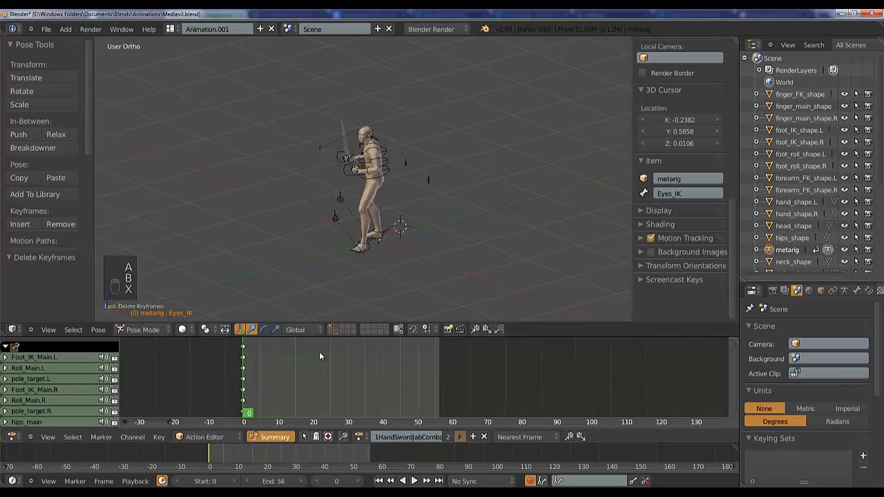
{"action": "mouse_move", "coordinate": [253, 357]}
{"action": "left_mouse_down"}
{"action": "mouse_move", "coordinate": [258, 367]}
{"action": "mouse_move", "coordinate": [244, 371]}
{"action": "left_mouse_up"}
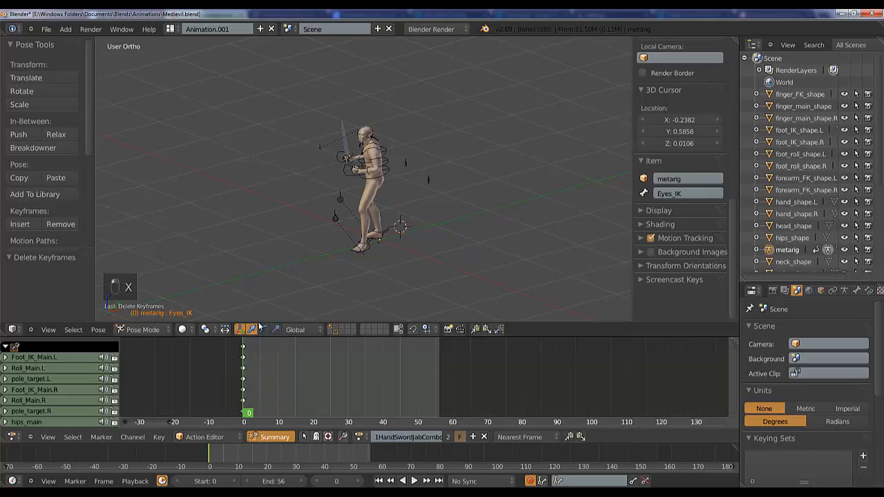
- Select the hips_main bone in the right side view and go to frame 10
{"action": "middle_click_drag", "start_coordinate": [409, 196], "coordinate": [352, 191]}
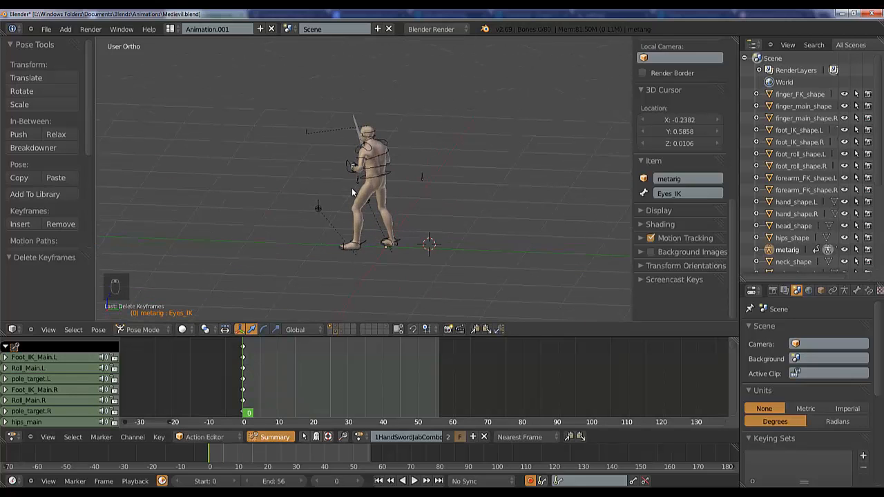
{"action": "key", "text": "KP_1"}
{"action": "key", "text": "KP_3"}
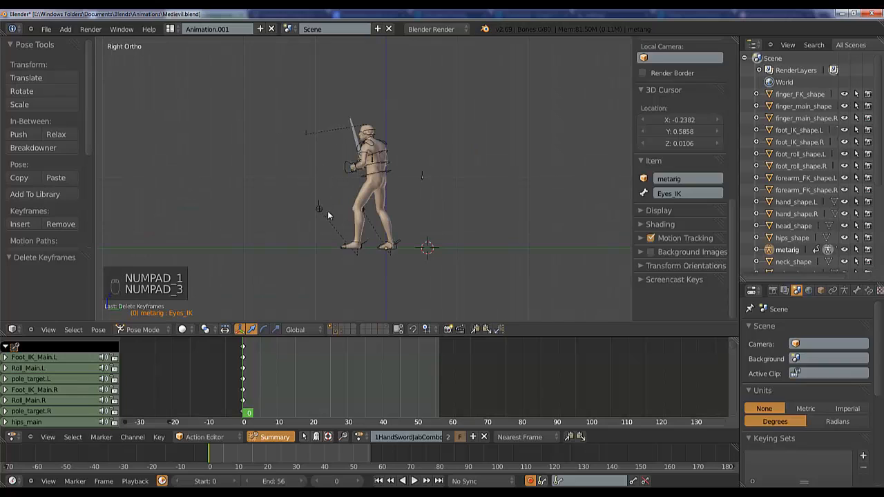
{"action": "right_click", "coordinate": [393, 171]}
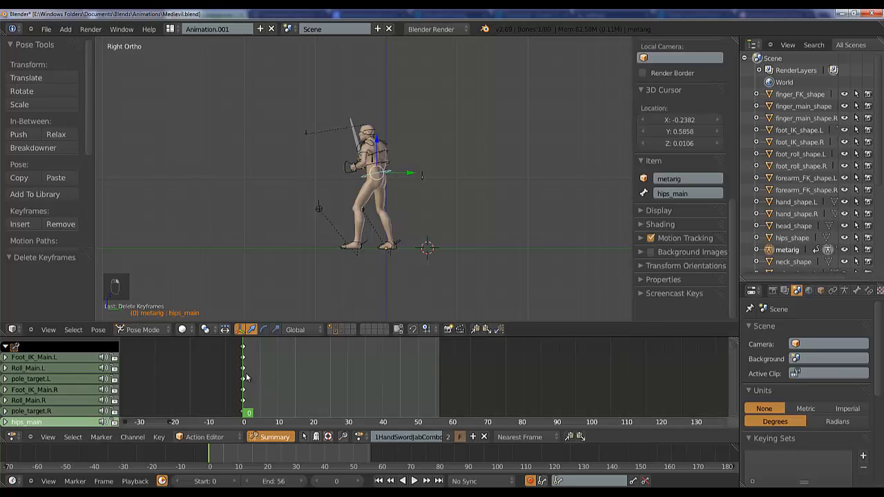
{"action": "left_click_drag", "start_coordinate": [246, 377], "coordinate": [273, 371]}
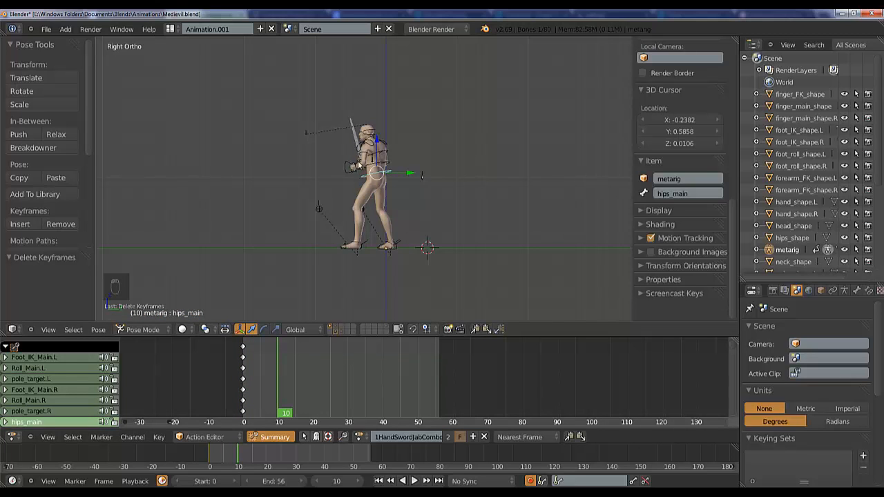
- Check the sword attack pose in the full-screen Dark Souls reference video, exit full screen and return to Blender
{"action": "middle_click_drag", "start_coordinate": [306, 290], "coordinate": [366, 241]}
{"action": "key", "text": "KP_1"}
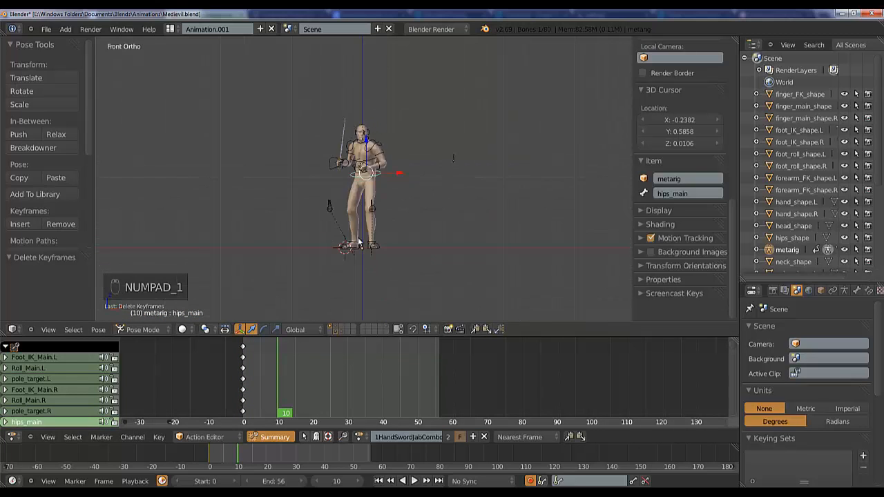
{"action": "key", "text": "KP_3"}
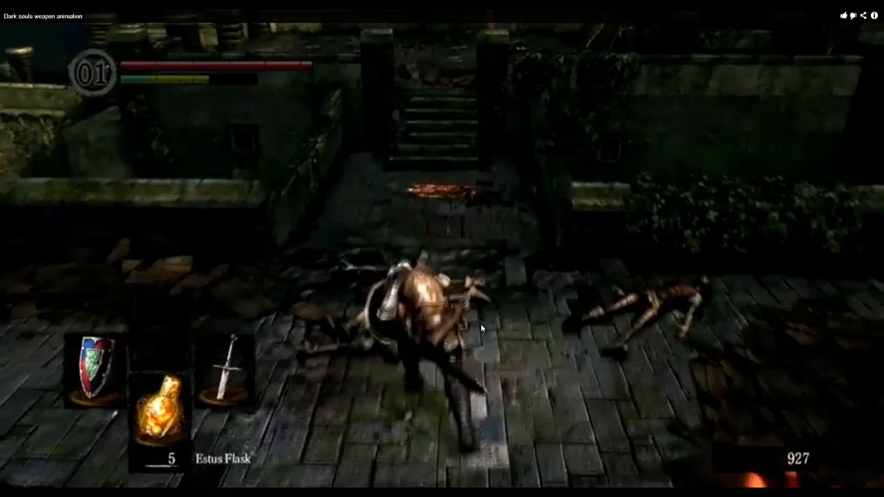
{"action": "key", "text": "Escape"}
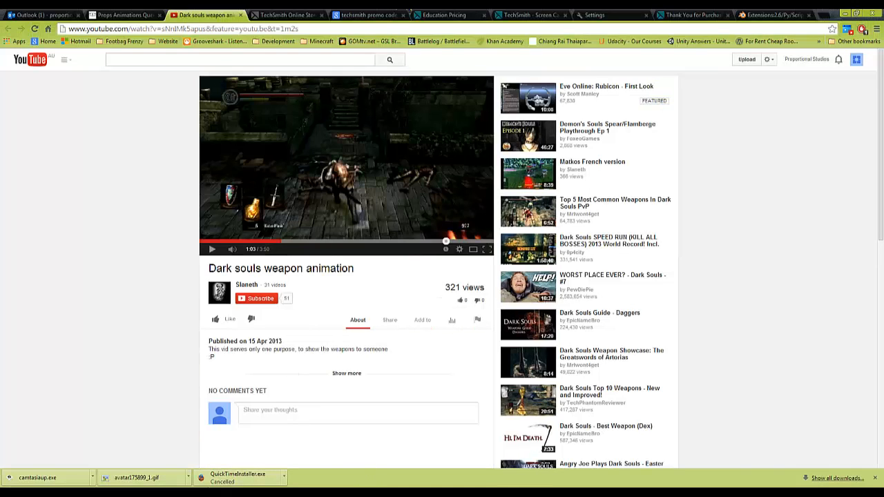
{"action": "left_click", "coordinate": [138, 494]}
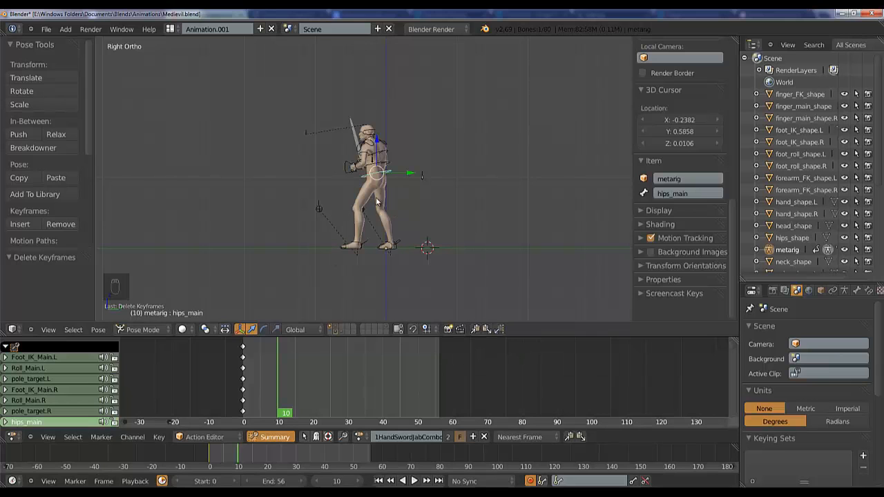
- Try to lower the hips_main bone and move it forward at frame 10, and undo the move
{"action": "key", "text": "g"}
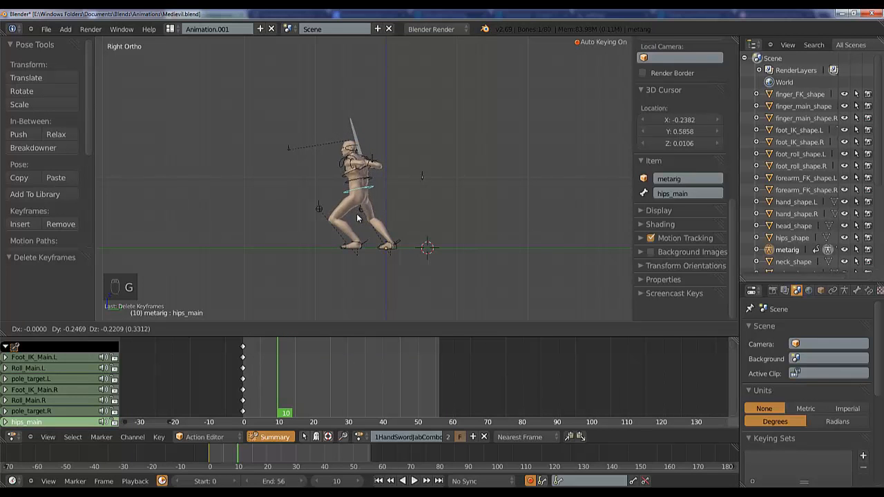
{"action": "left_click", "coordinate": [357, 218]}
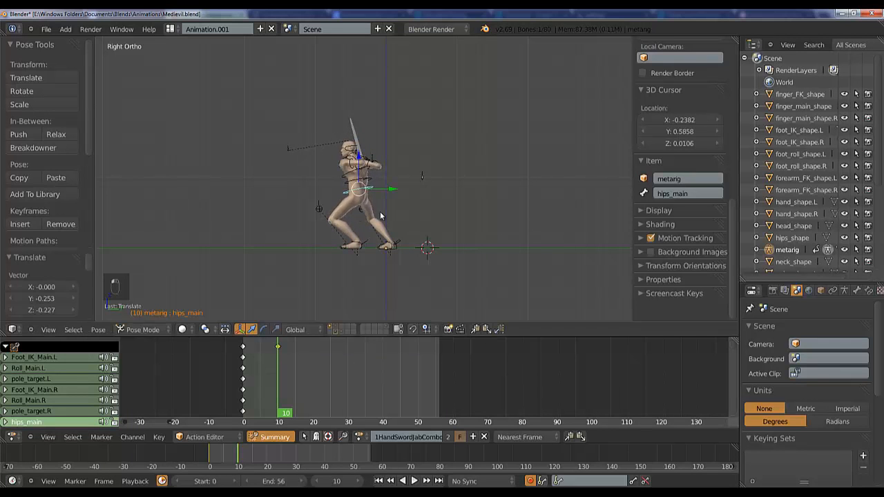
{"action": "middle_click_drag", "start_coordinate": [380, 216], "coordinate": [330, 215]}
{"action": "key", "text": "ctrl+z"}
{"action": "key", "text": "ctrl+z"}
{"action": "key", "text": "ctrl+z"}
- Move the hand_IK.L bone outward and forward at frame 10, by about 0.47 in X, -0.19 in Y and -0.06 in Z
{"action": "key", "text": "g"}
{"action": "left_click", "coordinate": [331, 209]}
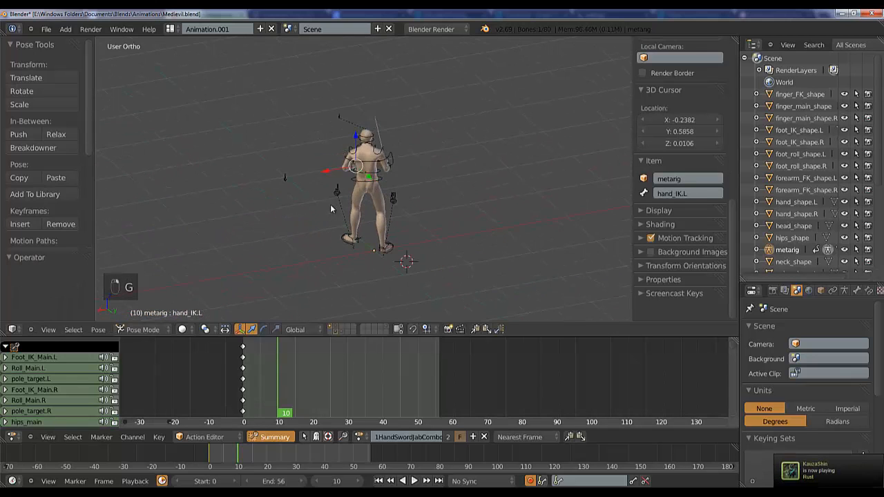
{"action": "key", "text": "g"}
{"action": "left_click", "coordinate": [291, 209]}
- From the right side view, move the hips_main bone about -0.39 in Y and -0.22 in Z
{"action": "key", "text": "KP_1"}
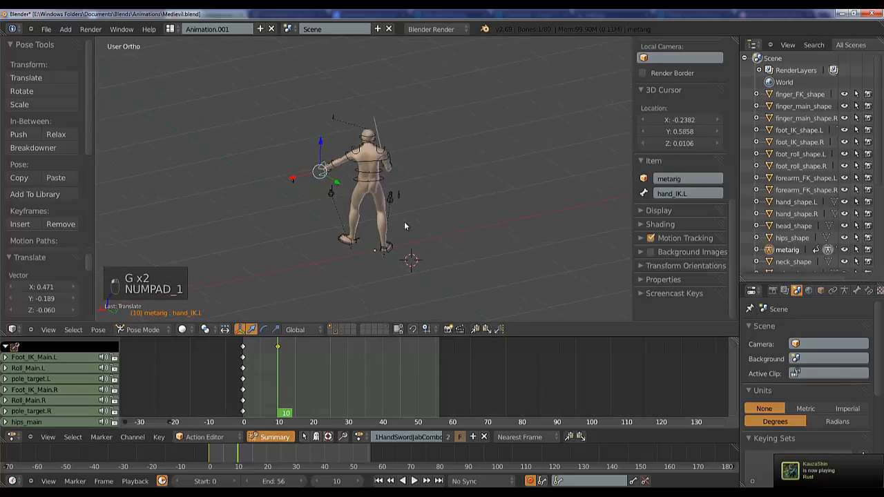
{"action": "key", "text": "KP_3"}
{"action": "right_click", "coordinate": [396, 174]}
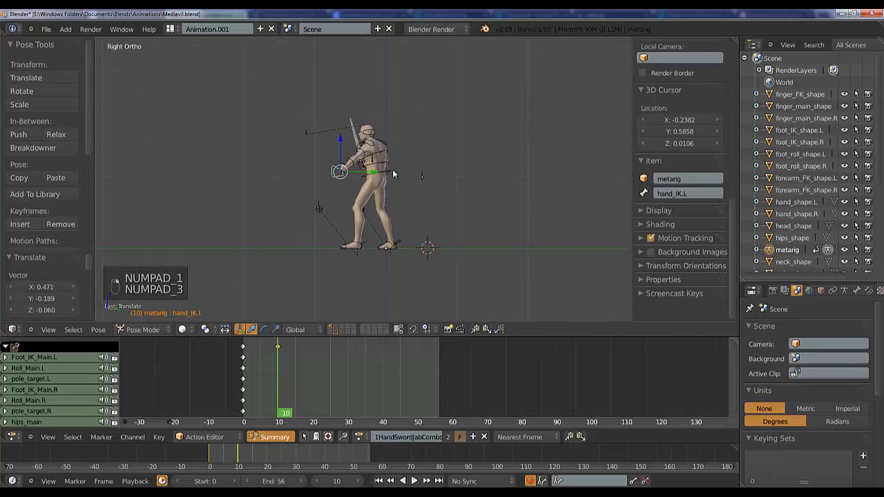
{"action": "key", "text": "g"}
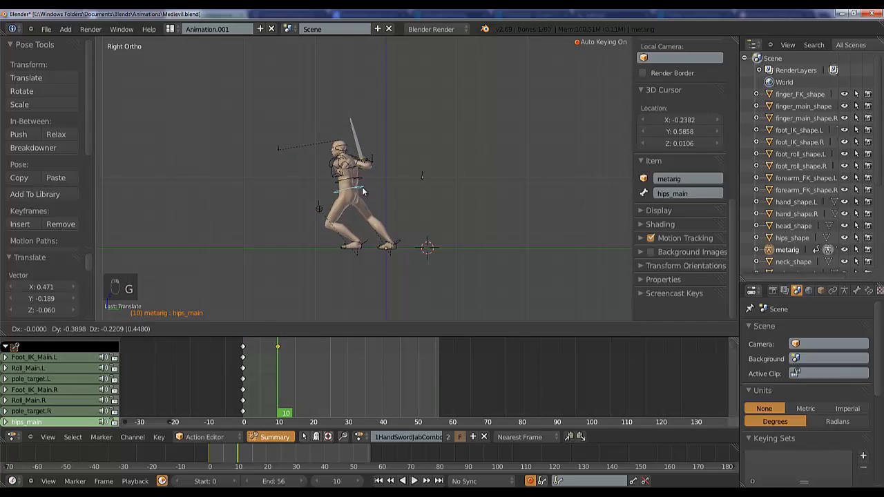
{"action": "left_click", "coordinate": [362, 193]}
- Rotate the Foot_IK_Main.R bone about 38° around the global Z axis
{"action": "right_click", "coordinate": [396, 249]}
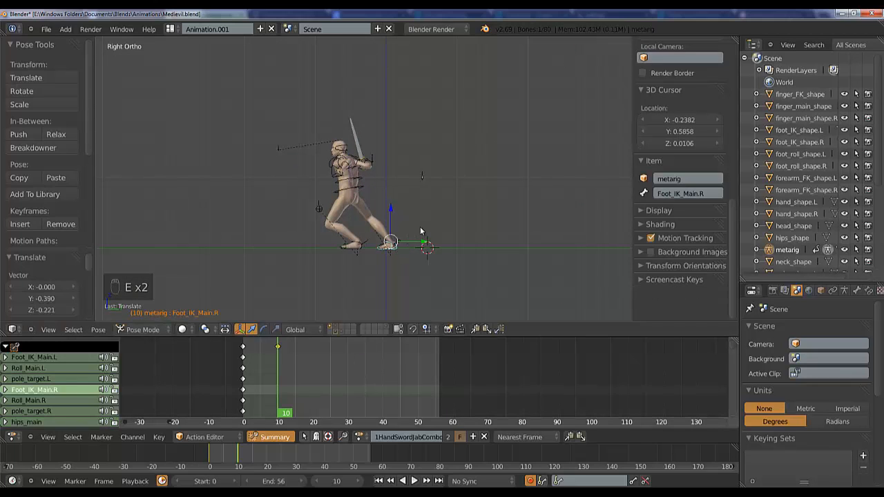
{"action": "middle_click_drag", "start_coordinate": [429, 229], "coordinate": [411, 253]}
{"action": "key", "text": "r"}
{"action": "key", "text": "z"}
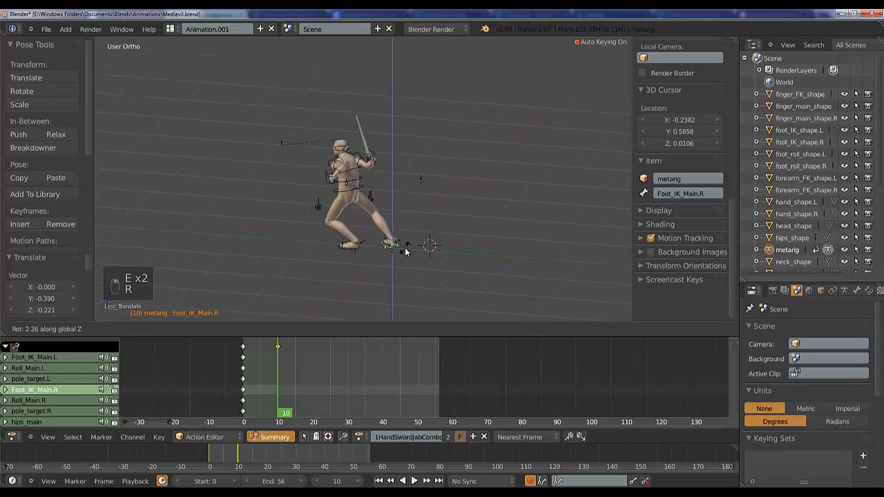
{"action": "left_click", "coordinate": [413, 241]}
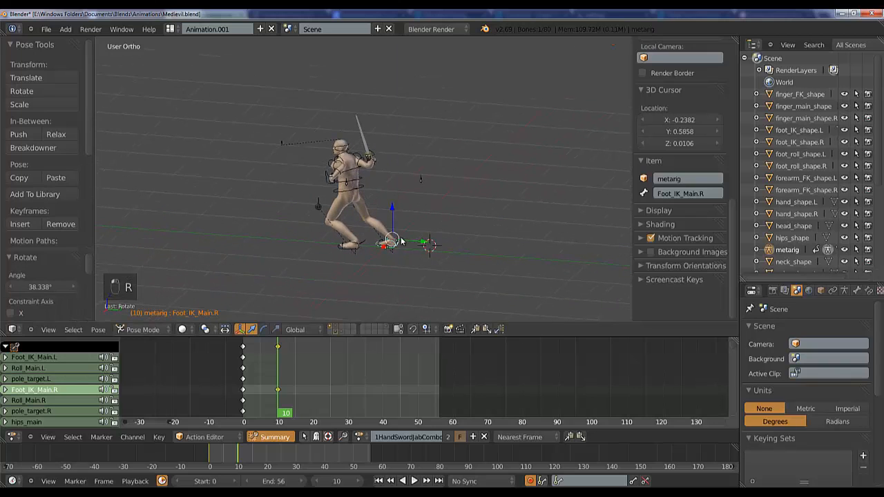
- Rotate the Roll_Main.R bone about -47° to lift the rear foot's heel
{"action": "right_click", "coordinate": [404, 243]}
{"action": "key", "text": "r"}
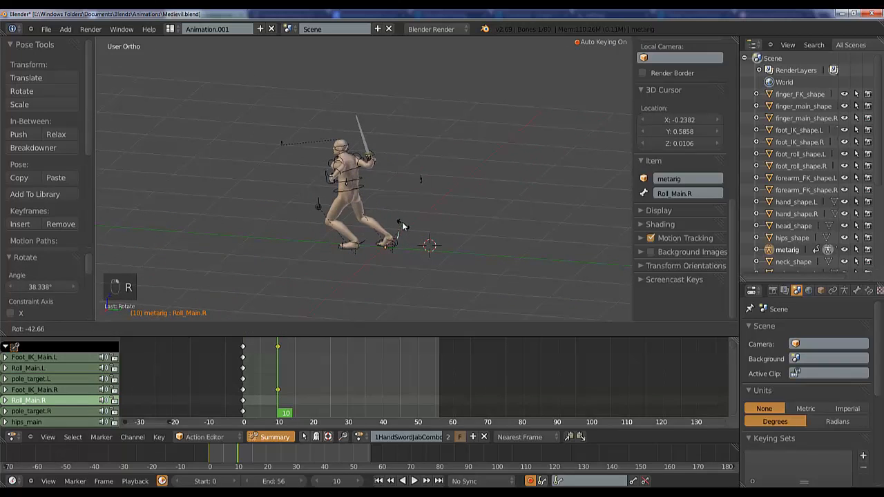
{"action": "left_click", "coordinate": [404, 226]}
- Move the Foot_IK_Main.L bone forward about 0.6 along the negative Y axis into a lunge
{"action": "middle_click_drag", "start_coordinate": [361, 224], "coordinate": [362, 250]}
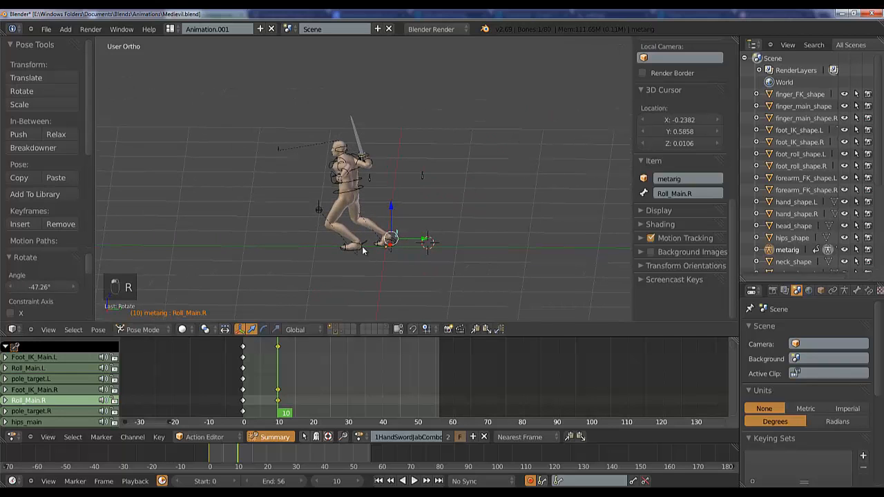
{"action": "right_click", "coordinate": [391, 247]}
{"action": "key", "text": "g"}
{"action": "key", "text": "y"}
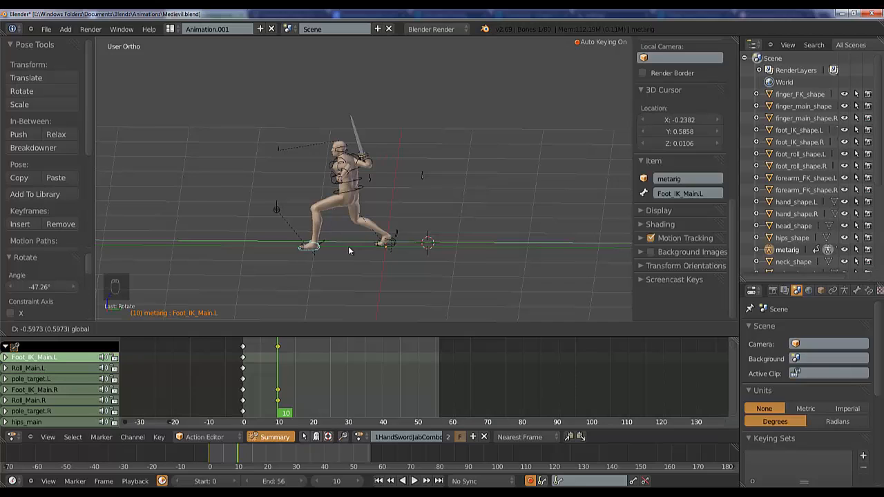
{"action": "left_click", "coordinate": [348, 246]}
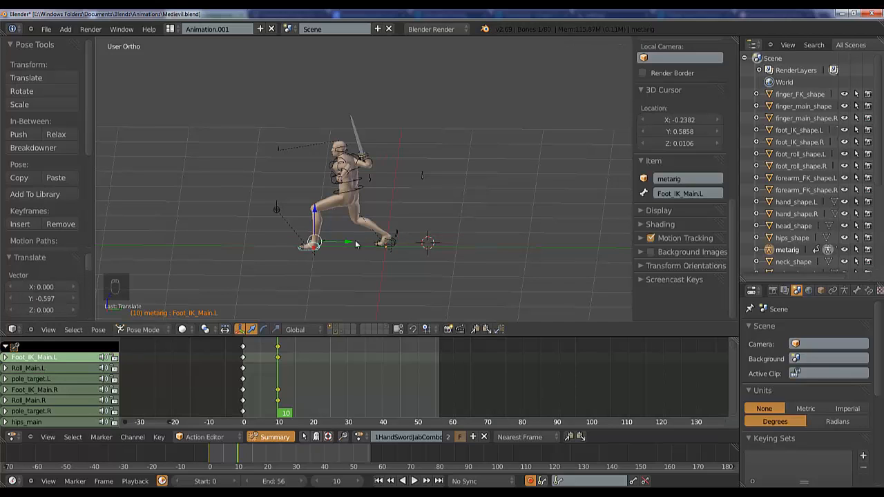
- Bring the sword hand forward by moving hand_IK.R about 0.05 in X, -0.60 in Y and -0.15 in Z
{"action": "right_click", "coordinate": [373, 157]}
{"action": "key", "text": "g"}
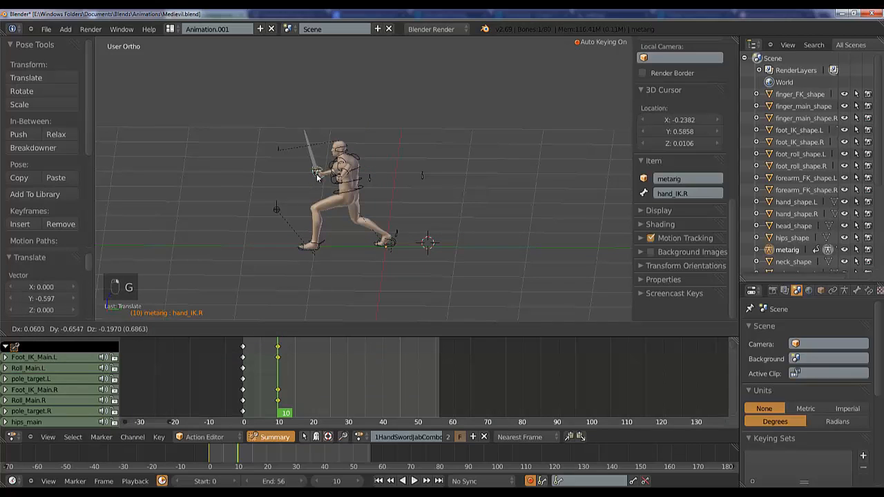
{"action": "left_click", "coordinate": [317, 178]}
- Point the sword forward by rotating hand_IK.R about -59°, trackball-rotating it about -23°, and nudging it about -0.07 in Y and 0.06 in Z
{"action": "key", "text": "KP_1"}
{"action": "key", "text": "KP_3"}
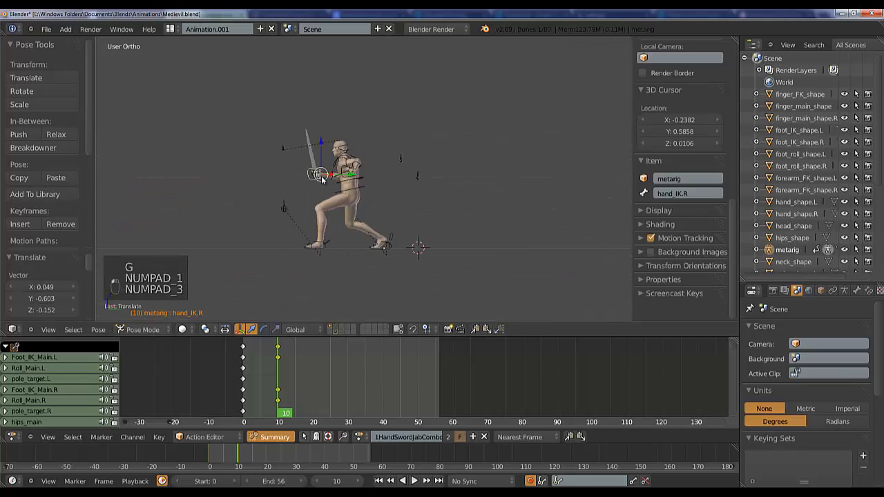
{"action": "key", "text": "r"}
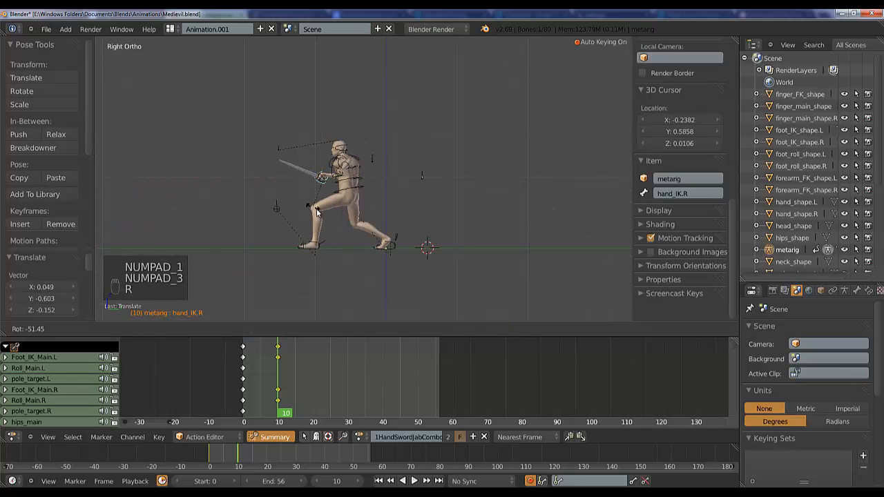
{"action": "left_click", "coordinate": [317, 212]}
{"action": "key", "text": "r"}
{"action": "key", "text": "r"}
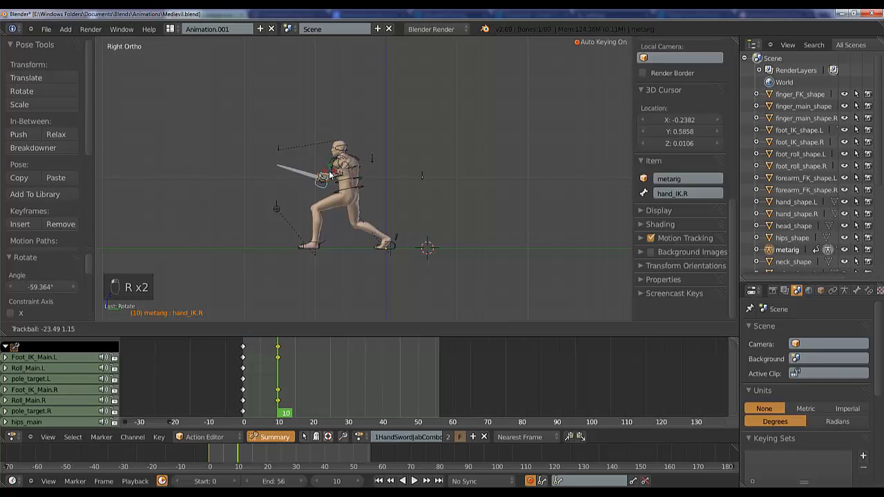
{"action": "left_click", "coordinate": [330, 175]}
{"action": "key", "text": "g"}
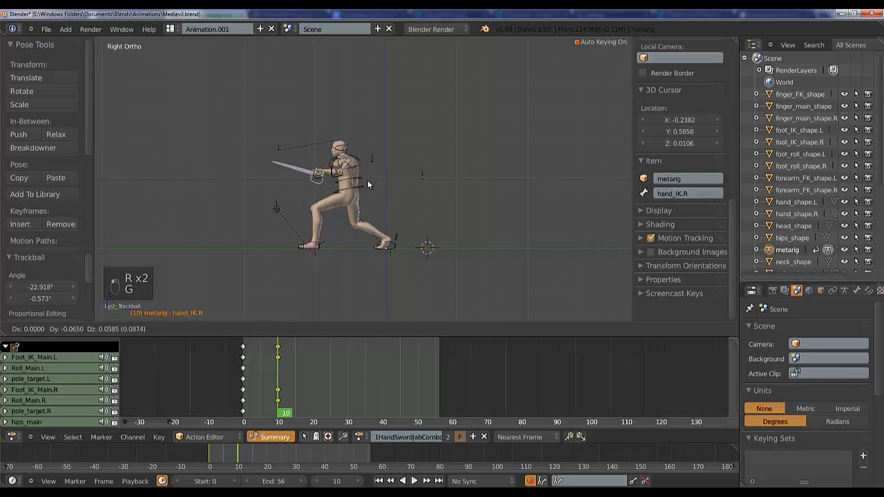
{"action": "left_click", "coordinate": [366, 180]}
- Trackball-rotate the hips_main and spine bones together by about -2.3° and 11.5°
{"action": "right_click", "coordinate": [358, 185]}
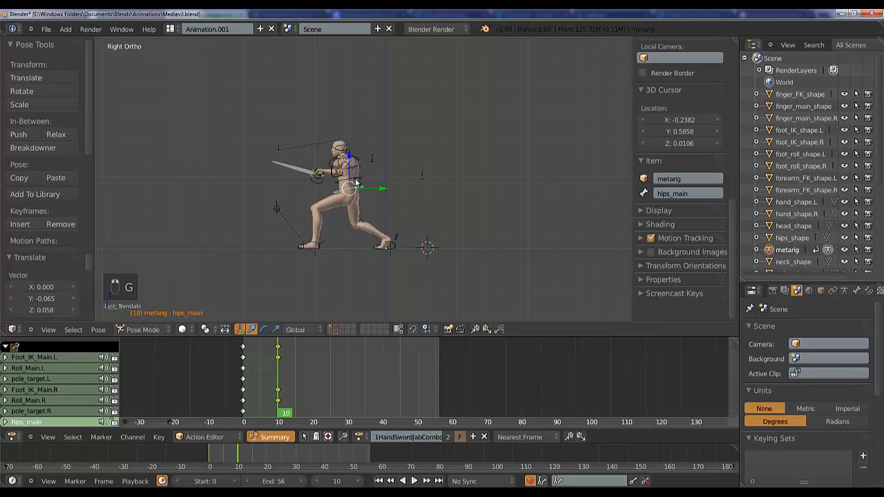
{"action": "right_click", "coordinate": [359, 190]}
{"action": "key", "text": "r"}
{"action": "key", "text": "r"}
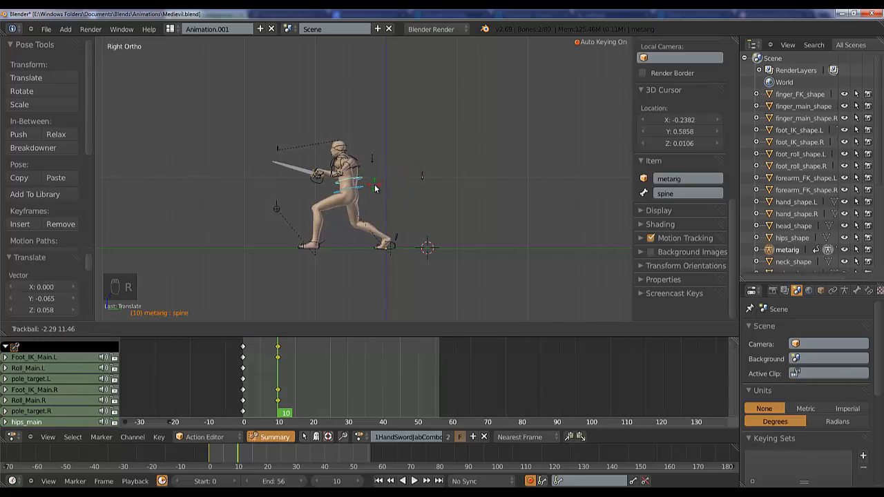
{"action": "left_click", "coordinate": [375, 188]}
- Twist the spine bone alone with a trackball rotation of about -9.7° and 44.7°
{"action": "key", "text": "r"}
{"action": "key", "text": "r"}
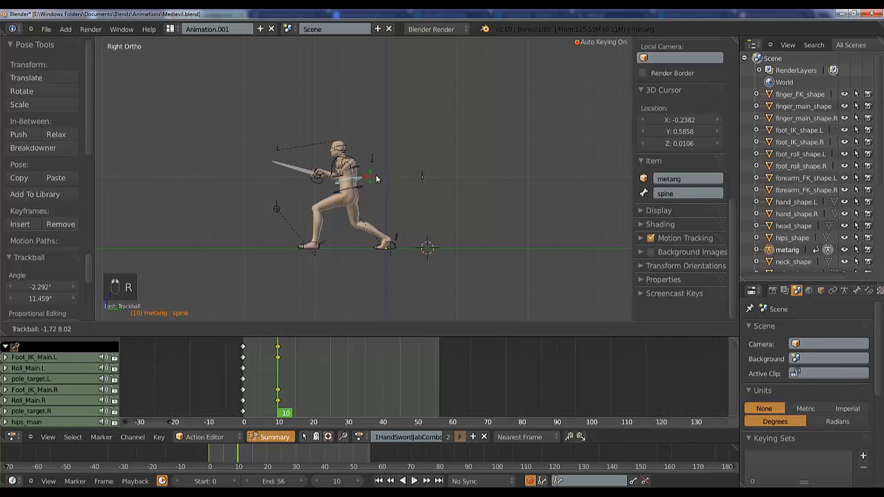
{"action": "left_click", "coordinate": [396, 174]}
- Trackball-rotate the chest bone by about 4.6° and 25.8° in the left side view
{"action": "middle_click_drag", "start_coordinate": [396, 173], "coordinate": [424, 172]}
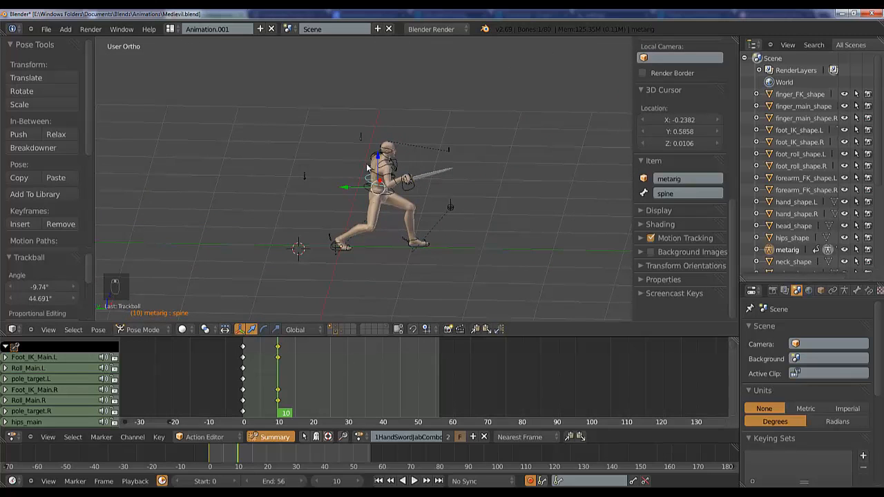
{"action": "key", "text": "ctrl+KP_3"}
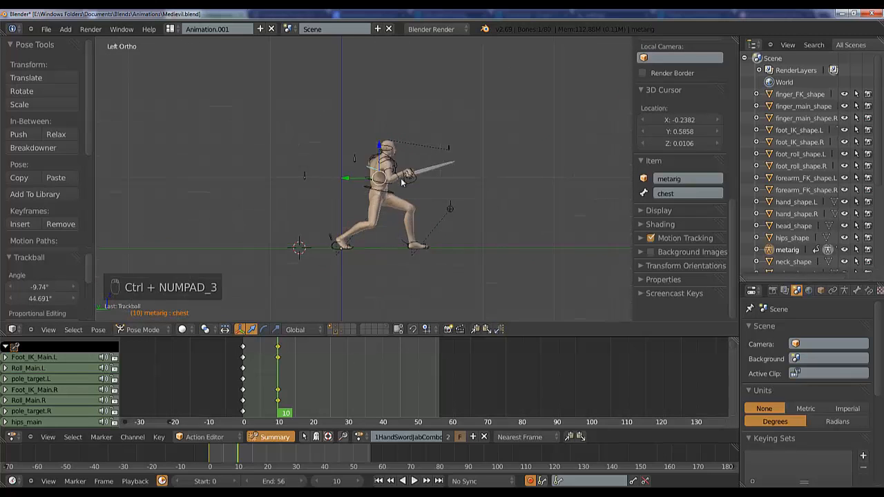
{"action": "key", "text": "r"}
{"action": "key", "text": "r"}
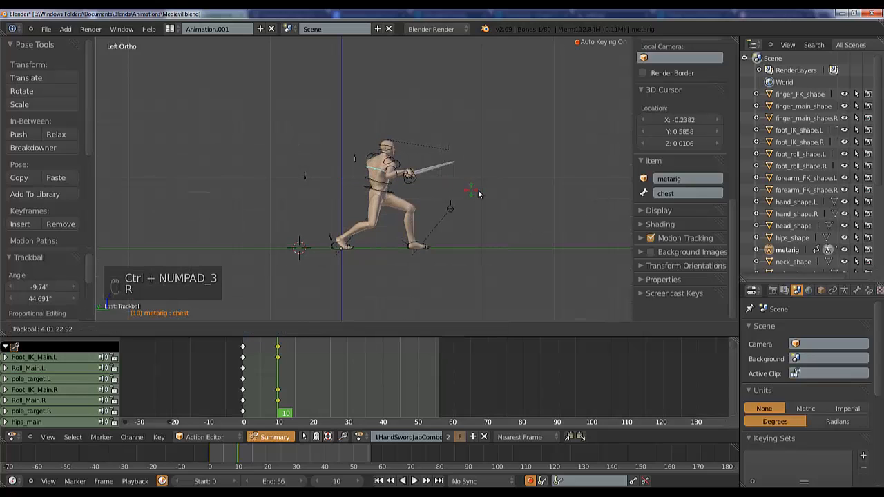
{"action": "left_click", "coordinate": [475, 194]}
- Bend the torso forward by rotating the chest, spine and hips_main bones together by about 52°
{"action": "right_click", "coordinate": [400, 186]}
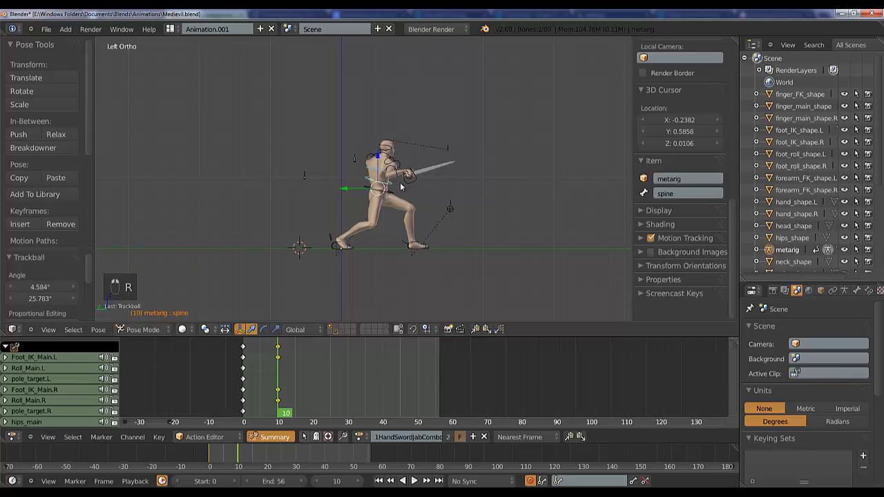
{"action": "right_click", "coordinate": [397, 197]}
{"action": "key", "text": "r"}
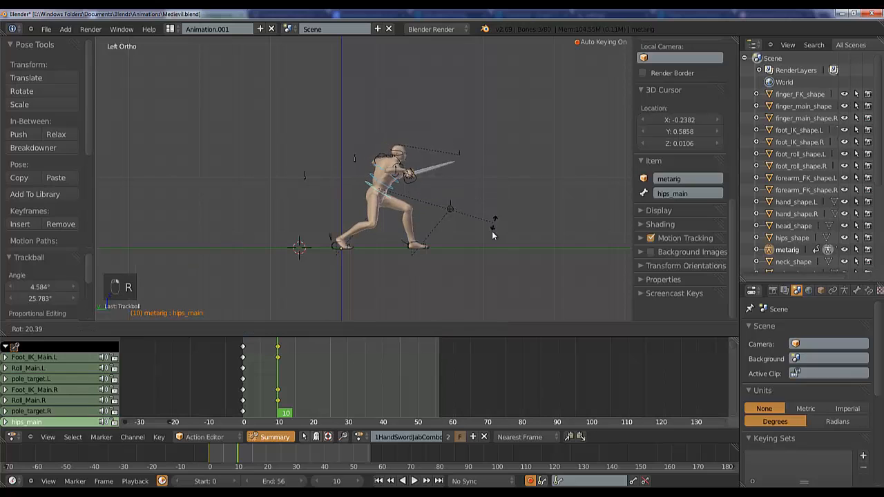
{"action": "left_click", "coordinate": [454, 271]}
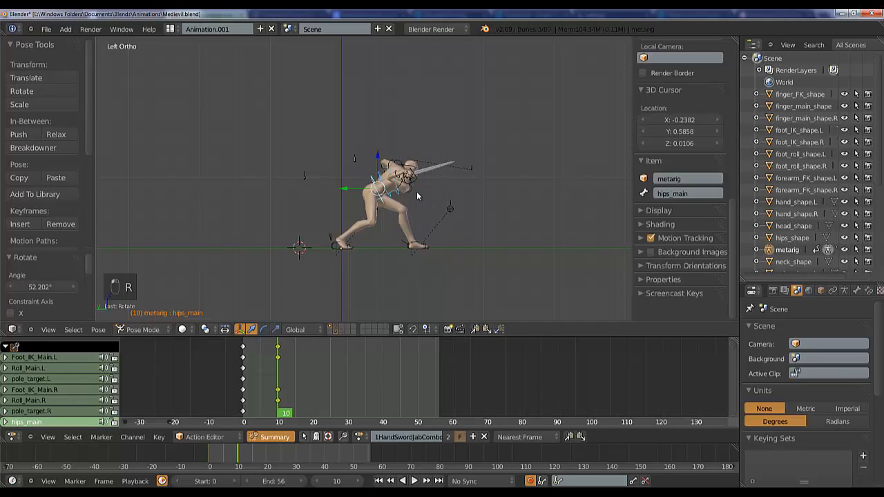
- Twist the chest bone alone with a trackball rotation of about 4.6° and 16°
{"action": "right_click", "coordinate": [398, 196]}
{"action": "key", "text": "r"}
{"action": "key", "text": "r"}
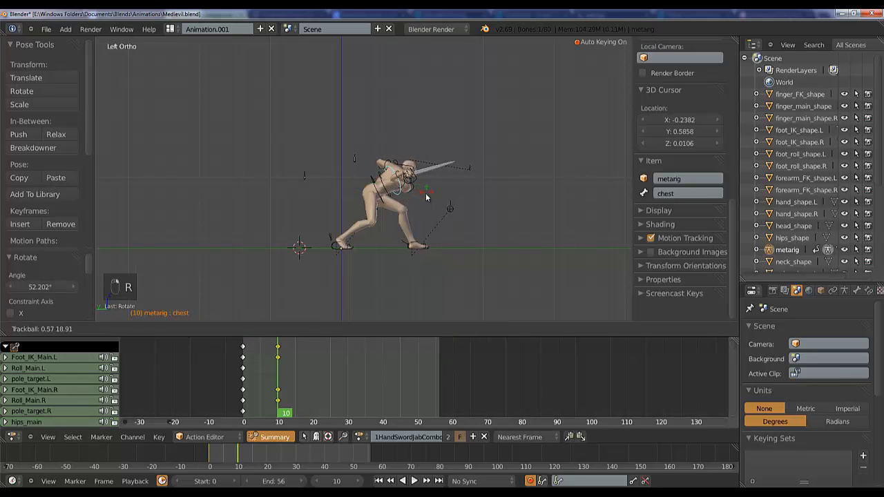
{"action": "left_click", "coordinate": [425, 200]}
- Thrust hand_IK.R forward about -0.47 in Y and -0.25 in Z, and adjust it by about 0.06 in X and 0.09 in Z
{"action": "right_click", "coordinate": [422, 185]}
{"action": "key", "text": "g"}
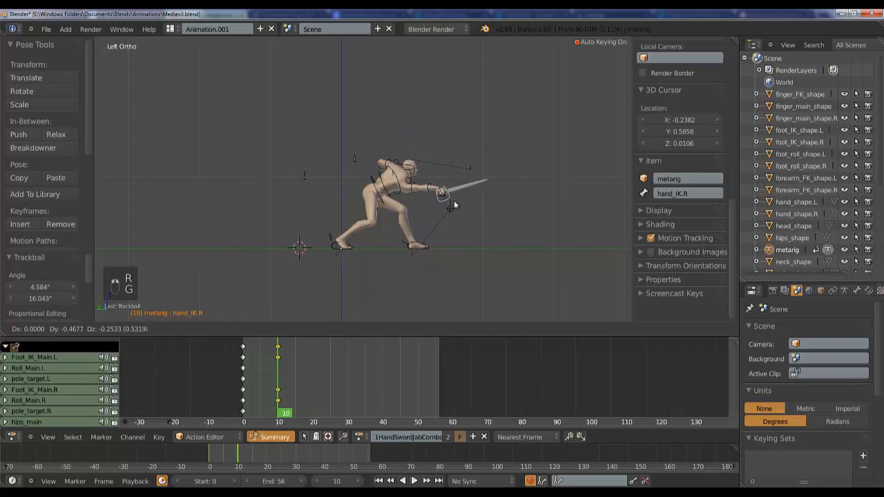
{"action": "left_click", "coordinate": [456, 201]}
{"action": "middle_click_drag", "start_coordinate": [454, 200], "coordinate": [395, 215]}
{"action": "key", "text": "g"}
{"action": "left_click", "coordinate": [396, 213]}
- Lower hand_IK.R by about 0.14 in Y and -0.19 in Z, and rotate it about 9° to level the sword
{"action": "middle_click_drag", "start_coordinate": [498, 237], "coordinate": [528, 242]}
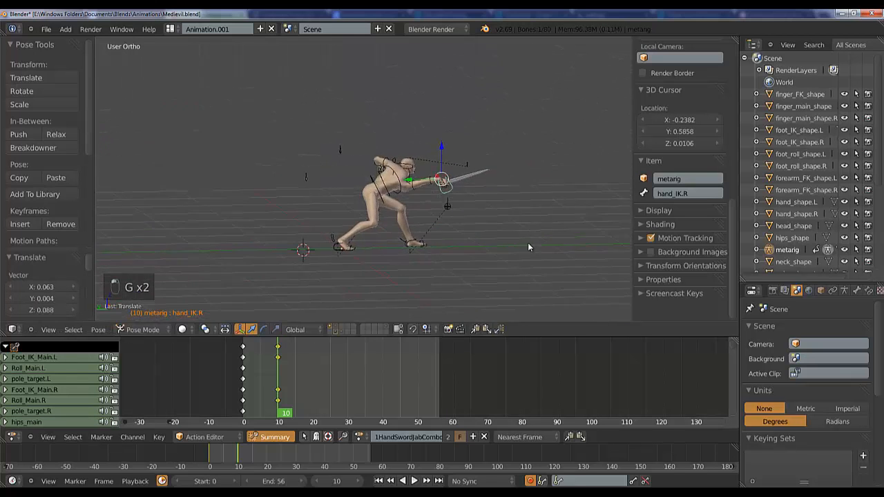
{"action": "key", "text": "g"}
{"action": "left_click", "coordinate": [523, 249]}
{"action": "key", "text": "r"}
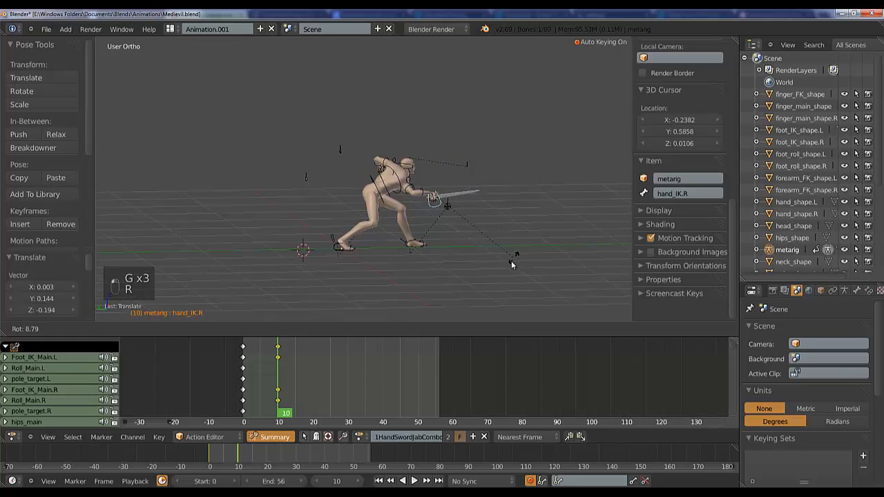
{"action": "left_click", "coordinate": [508, 264]}
- Move elbow.R about -1.39 in X, -0.45 in Y and -0.73 in Z, and refine it, ending with about 0.29, -0.80 and -0.11
{"action": "middle_click_drag", "start_coordinate": [305, 183], "coordinate": [411, 228]}
{"action": "right_click", "coordinate": [411, 228]}
{"action": "key", "text": "g"}
{"action": "left_click", "coordinate": [514, 283]}
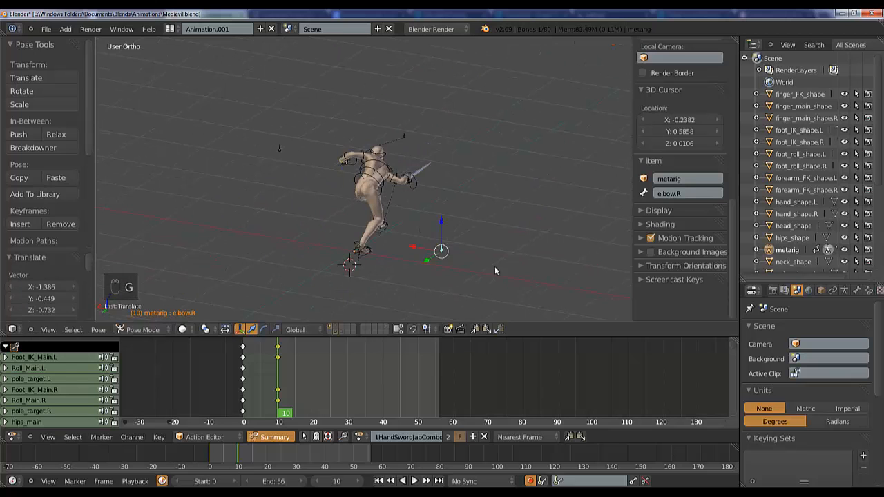
{"action": "middle_click_drag", "start_coordinate": [496, 270], "coordinate": [443, 231]}
{"action": "key", "text": "g"}
{"action": "left_click", "coordinate": [469, 239]}
{"action": "key", "text": "g"}
{"action": "left_click", "coordinate": [411, 280]}
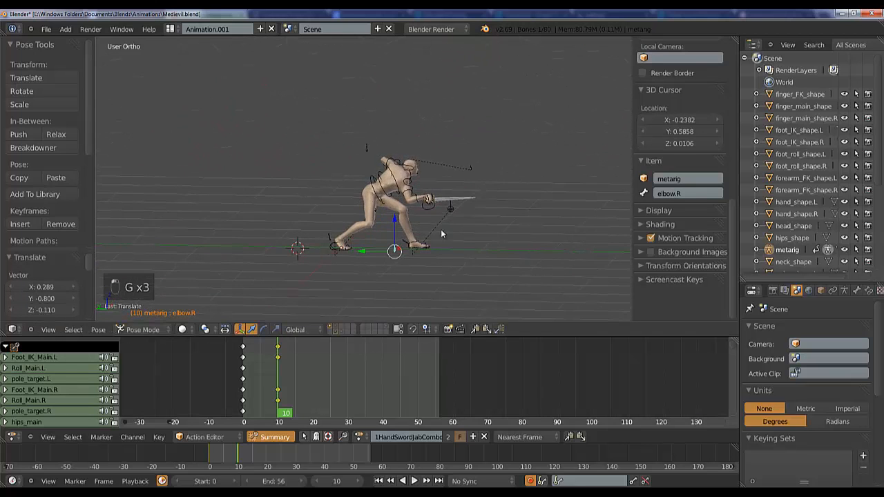
- Extend the sword hand by moving hand_IK.R about 0.02 in X and -0.14 in Y
{"action": "right_click", "coordinate": [435, 209]}
{"action": "key", "text": "g"}
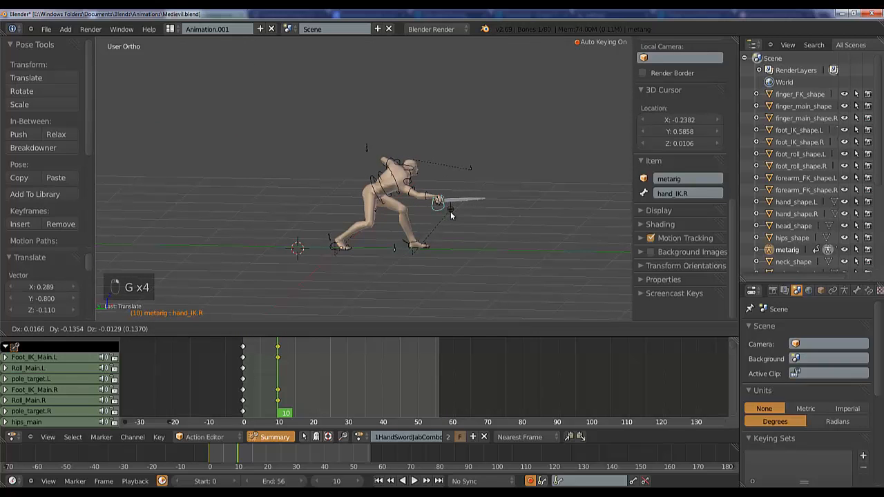
{"action": "left_click", "coordinate": [451, 211]}
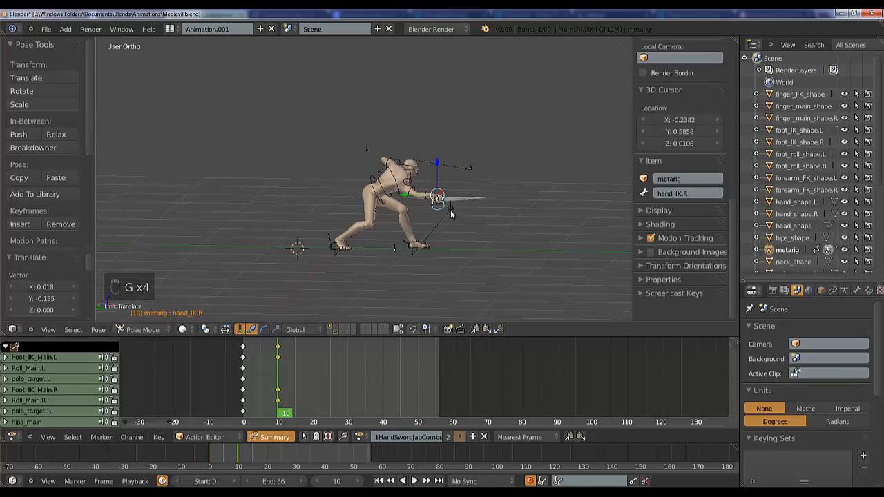
- Lift the head to face forward by rotating the head bone about -40° in the right side view
{"action": "right_click", "coordinate": [415, 171]}
{"action": "right_click", "coordinate": [413, 170]}
{"action": "key", "text": "KP_3"}
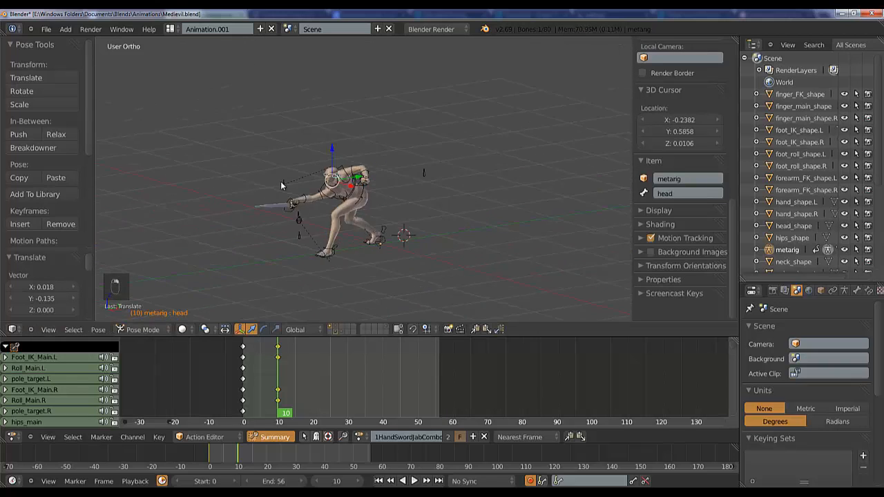
{"action": "key", "text": "r"}
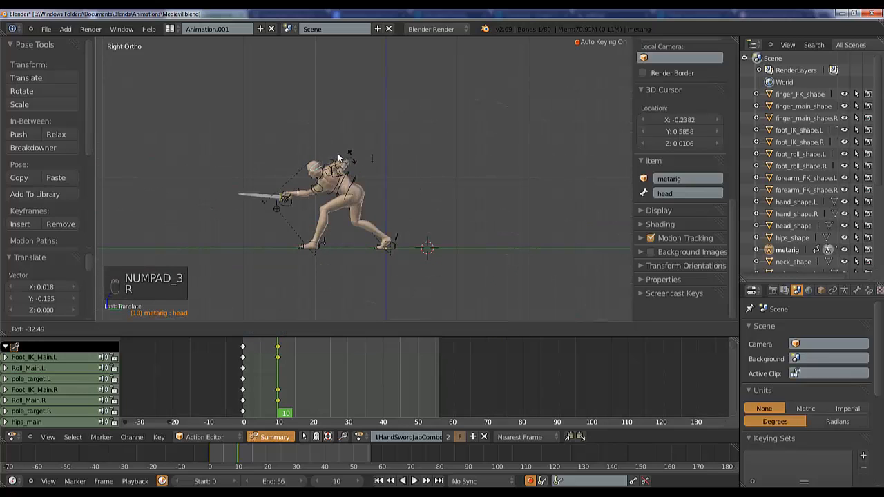
{"action": "left_click", "coordinate": [342, 161]}
- Move Eyes_IK about -0.27 in Y and 0.10 in Z, and rotate the neck bone about -6°
{"action": "right_click", "coordinate": [269, 208]}
{"action": "key", "text": "g"}
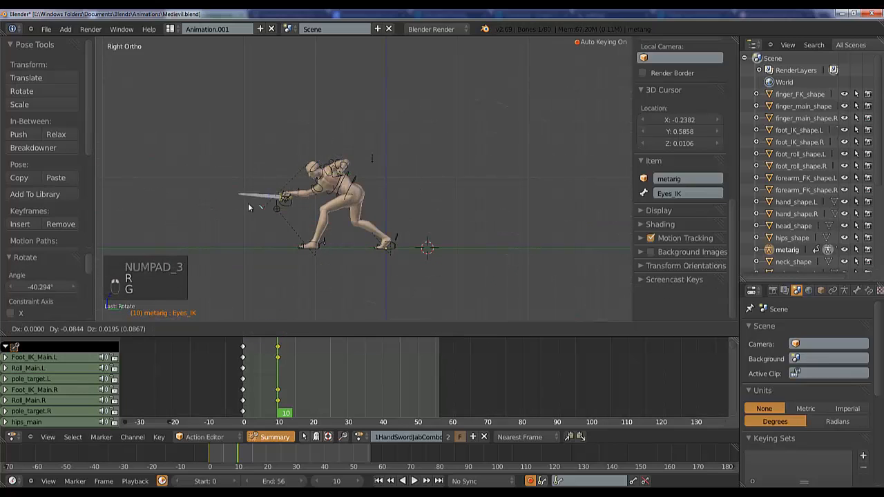
{"action": "left_click", "coordinate": [243, 200]}
{"action": "right_click", "coordinate": [320, 170]}
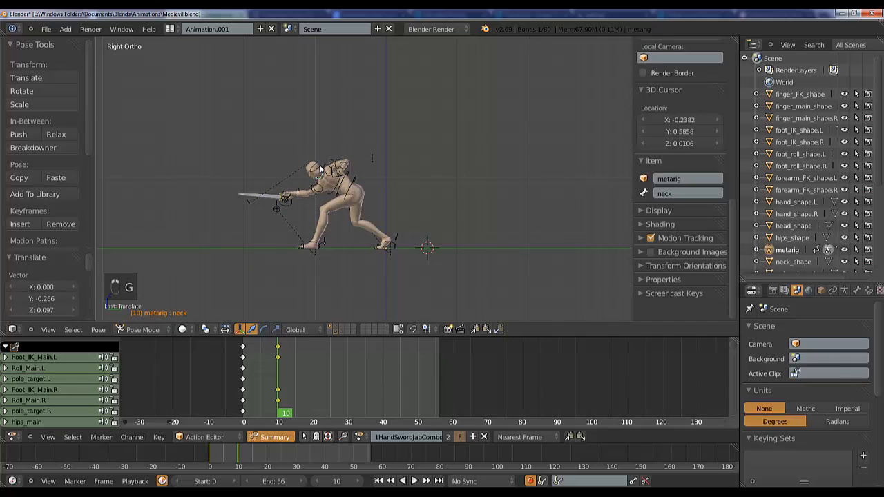
{"action": "key", "text": "r"}
{"action": "left_click", "coordinate": [332, 166]}
- Trackball-rotate the head bone about 3.4° and 12.6° in front view, and move Eyes_IK about -0.19 in X and -0.01 in Z
{"action": "middle_click_drag", "start_coordinate": [373, 193], "coordinate": [450, 204]}
{"action": "key", "text": "KP_1"}
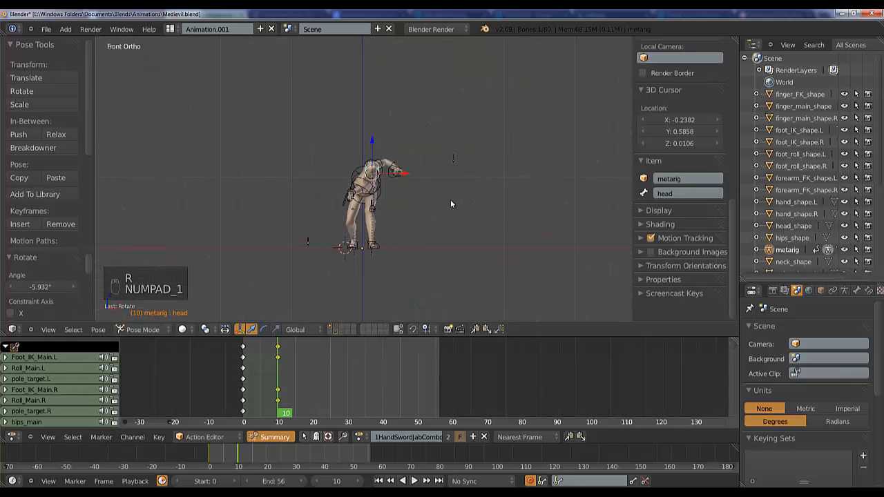
{"action": "key", "text": "r"}
{"action": "key", "text": "r"}
{"action": "left_click", "coordinate": [416, 225]}
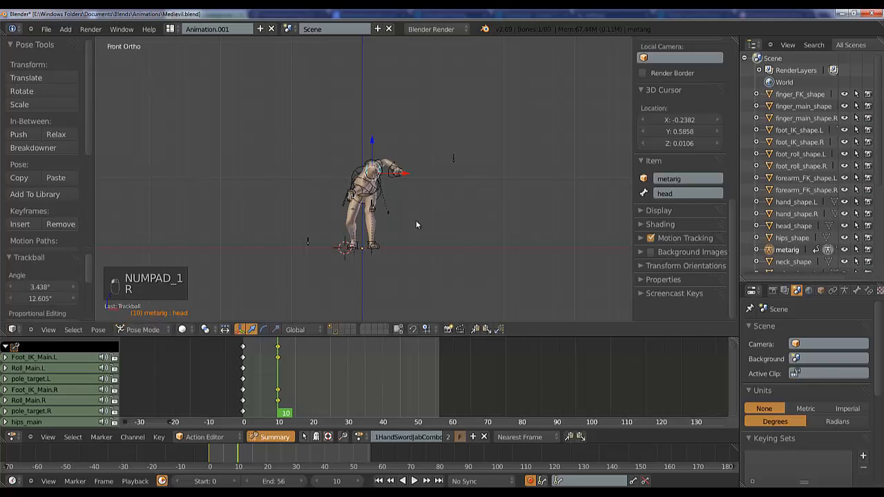
{"action": "right_click", "coordinate": [390, 216]}
{"action": "key", "text": "g"}
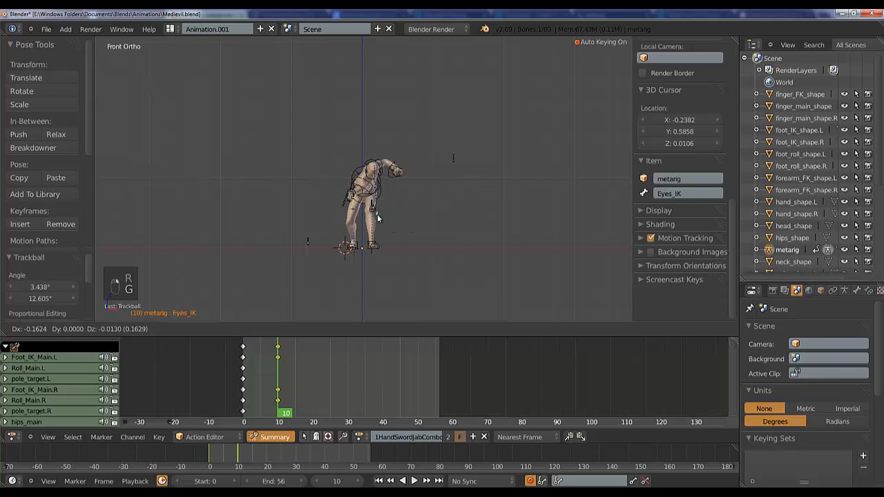
{"action": "left_click", "coordinate": [376, 219]}
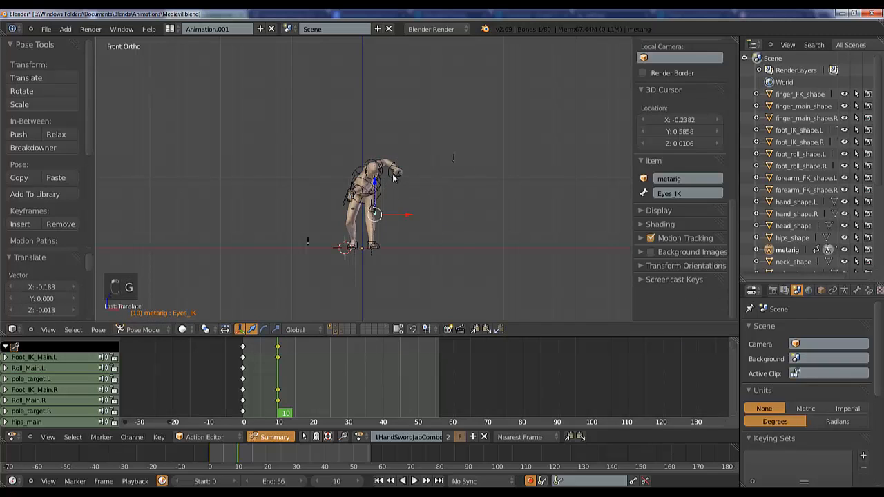
- Turn the free hand by trackball-rotating hand_IK.L about 21.8° and 69.3°
{"action": "right_click", "coordinate": [391, 179]}
{"action": "key", "text": "r"}
{"action": "key", "text": "r"}
{"action": "left_click", "coordinate": [459, 197]}
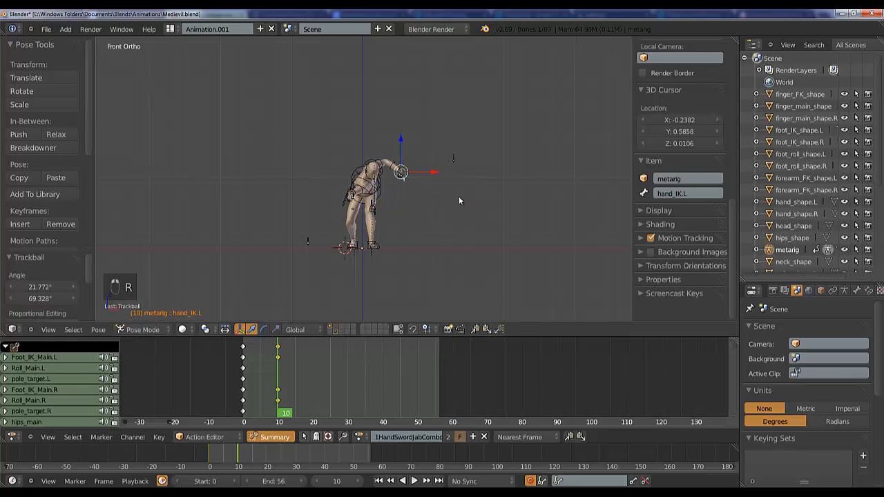
- Lower hand_IK.L beside the body in two moves, the second about -0.15 in X, 0.02 in Y and -0.10 in Z
{"action": "middle_click_drag", "start_coordinate": [459, 200], "coordinate": [285, 199]}
{"action": "key", "text": "g"}
{"action": "left_click", "coordinate": [353, 227]}
{"action": "key", "text": "g"}
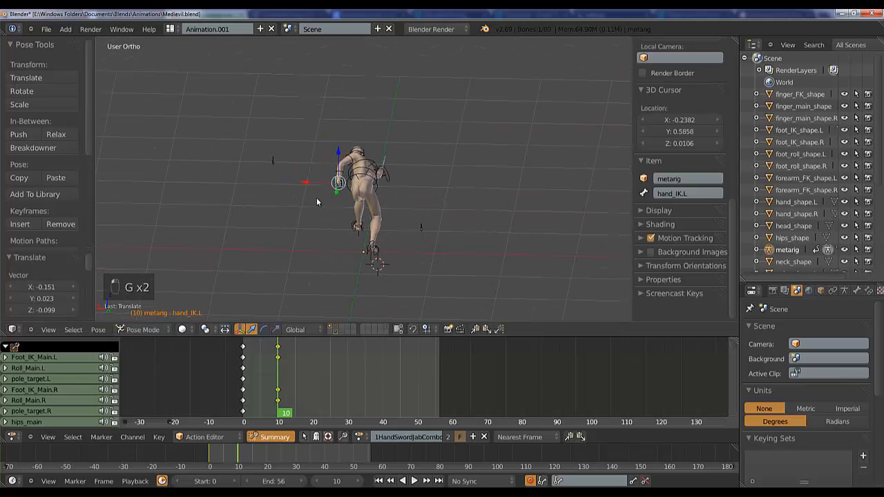
- Trackball-rotate hand_IK.L about -29° and 75°, rotate it about -34°, and reposition the left elbow control
{"action": "key", "text": "r"}
{"action": "left_click", "coordinate": [395, 172]}
{"action": "key", "text": "r"}
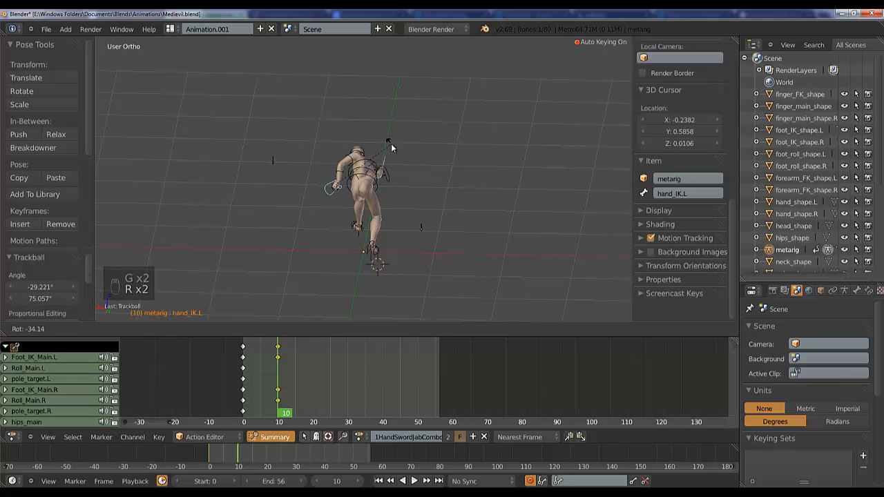
{"action": "left_click", "coordinate": [391, 148]}
{"action": "right_click_drag", "start_coordinate": [268, 161], "coordinate": [354, 161]}
- Select only the hips_main bone and rotate it about 24.6°
{"action": "middle_click_drag", "start_coordinate": [354, 161], "coordinate": [392, 187]}
{"action": "scroll", "coordinate": [405, 193], "scroll_direction": "up", "scroll_amount": 2}
{"action": "key", "text": "a"}
{"action": "right_click", "coordinate": [359, 178]}
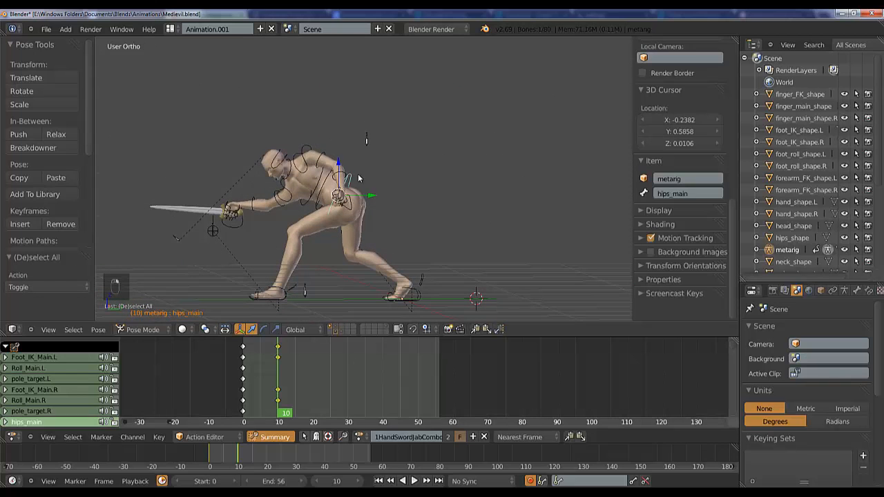
{"action": "key", "text": "r"}
{"action": "left_click", "coordinate": [382, 222]}
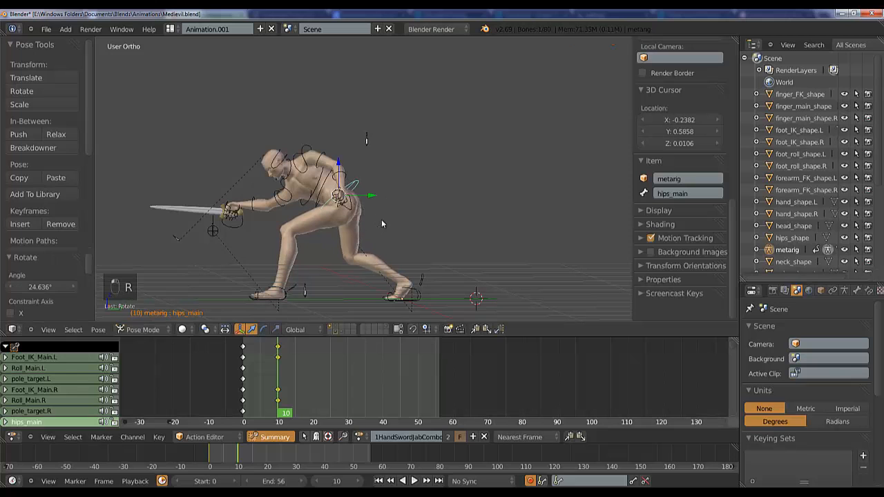
{"action": "middle_click_drag", "start_coordinate": [391, 237], "coordinate": [420, 235]}
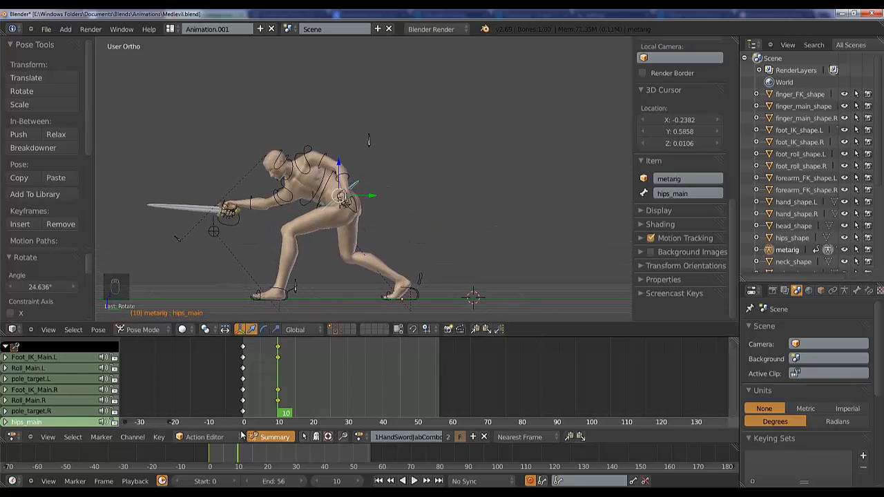
- Compare the lunge pose with the Dark Souls reference video paused at 1:03 in the browser, and return to Blender
{"action": "key", "text": "alt+Tab"}
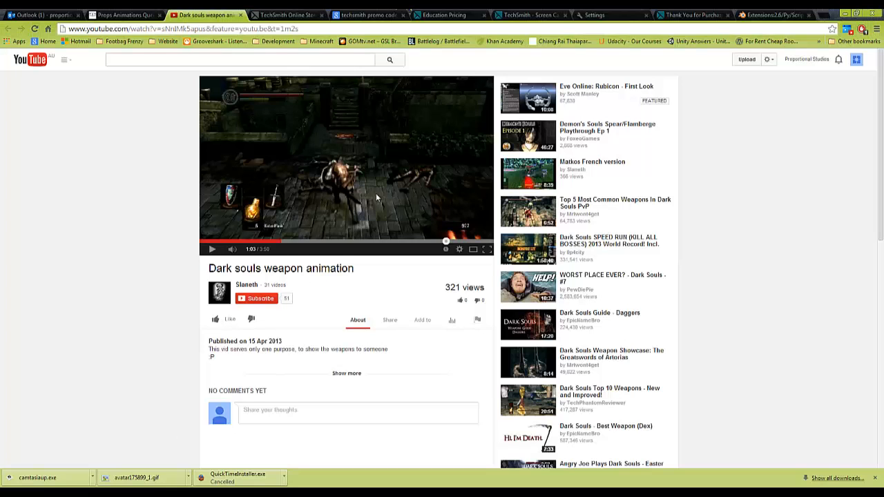
{"action": "left_click", "coordinate": [97, 482]}
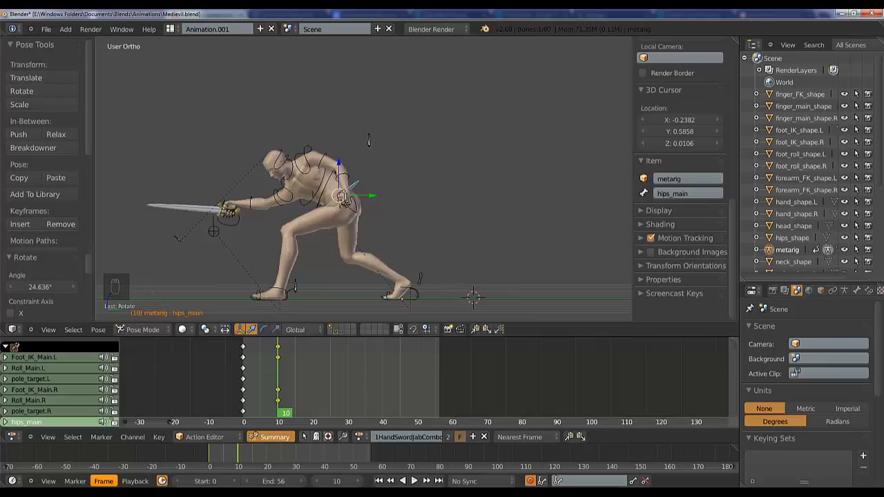
{"action": "left_click", "coordinate": [100, 490]}
{"action": "left_click", "coordinate": [100, 491]}
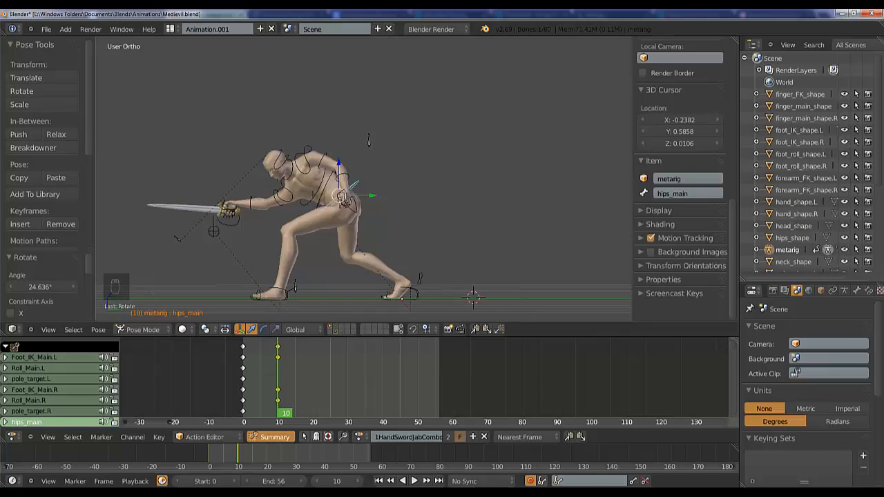
{"action": "left_click", "coordinate": [101, 490]}
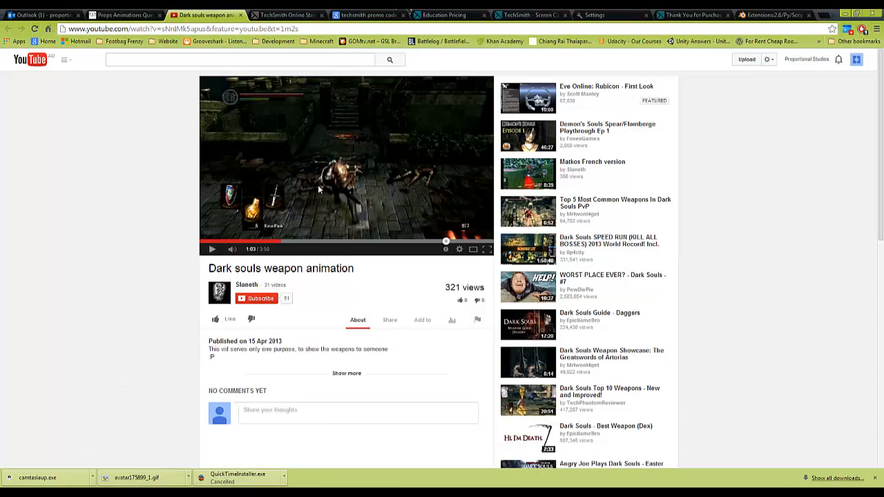
{"action": "left_click", "coordinate": [130, 431]}
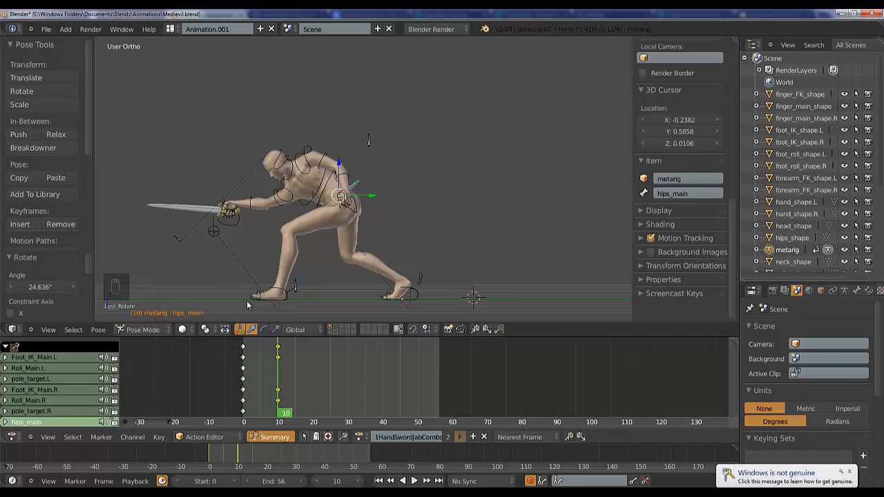
- Move hand_IK.L about -0.26 in Y and -0.05 in Z, trackball-rotate it about 8.6° and -42.4°, and rotate it about 24.5°
{"action": "key", "text": "g"}
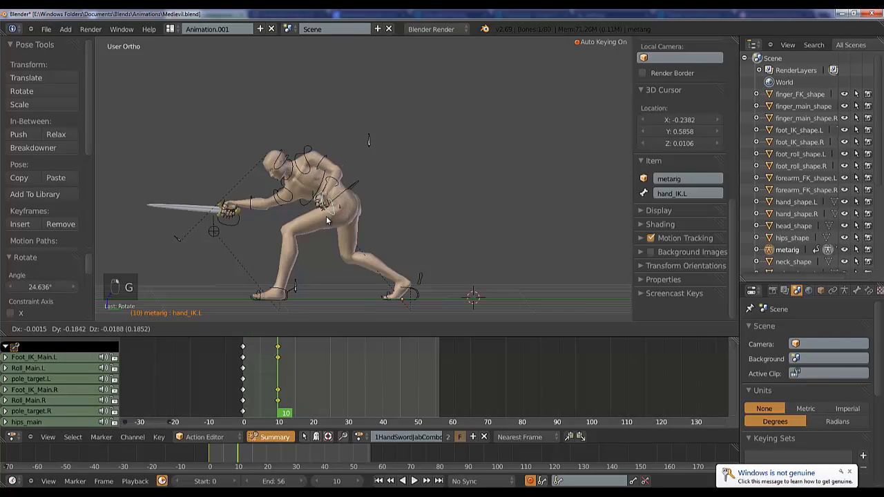
{"action": "left_click", "coordinate": [380, 213]}
{"action": "middle_click_drag", "start_coordinate": [380, 213], "coordinate": [406, 211]}
{"action": "key", "text": "r"}
{"action": "key", "text": "r"}
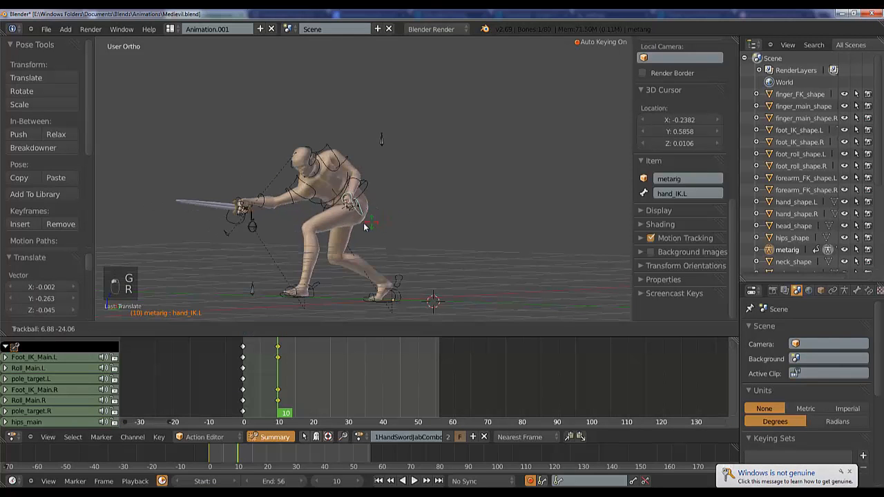
{"action": "left_click", "coordinate": [359, 226]}
{"action": "key", "text": "r"}
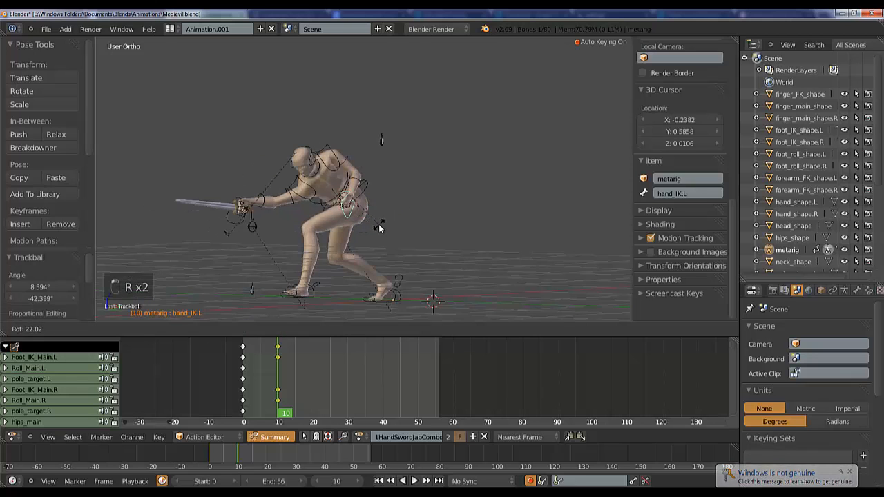
{"action": "left_click", "coordinate": [381, 224]}
- Rotate the chest bone with trackball turns of about 1.7°/-34.4° and -10.3°/-1.7° and plain rotations of about -28° and -8.1°
{"action": "middle_click_drag", "start_coordinate": [381, 224], "coordinate": [240, 244]}
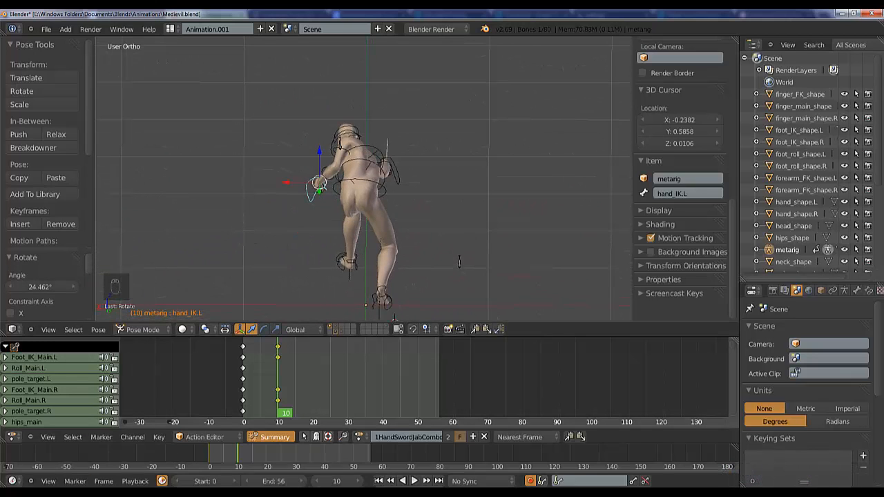
{"action": "key", "text": "alt+Tab"}
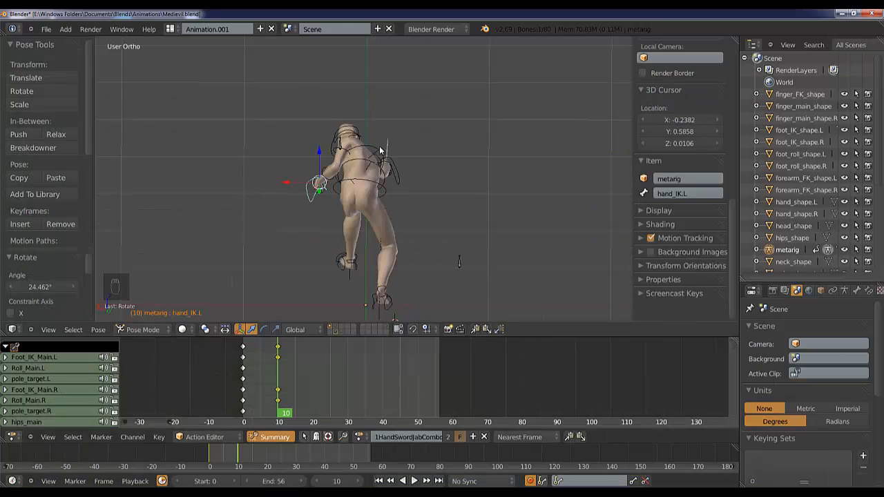
{"action": "right_click", "coordinate": [379, 150]}
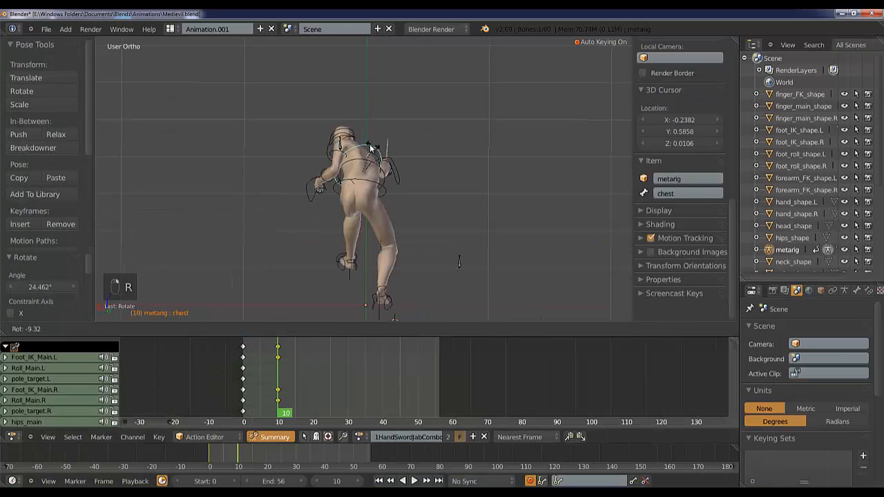
{"action": "key", "text": "r"}
{"action": "key", "text": "r"}
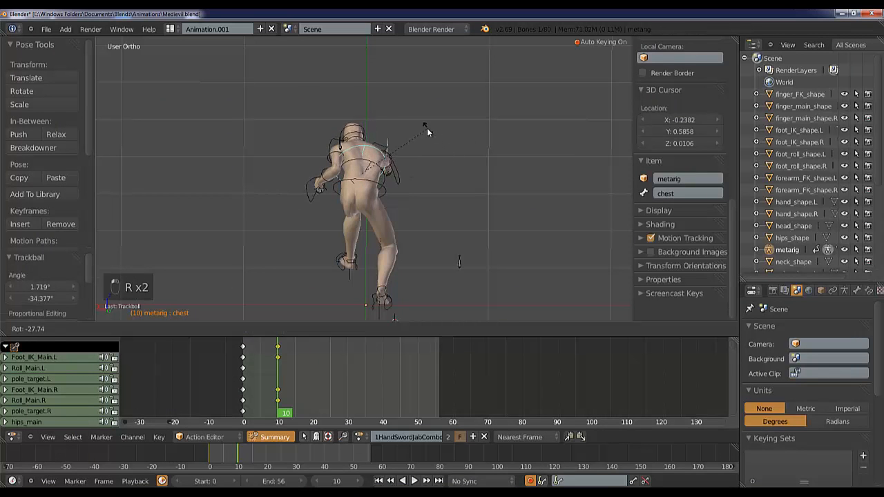
{"action": "left_click", "coordinate": [427, 129]}
{"action": "key", "text": "r"}
{"action": "key", "text": "r"}
{"action": "left_click", "coordinate": [388, 136]}
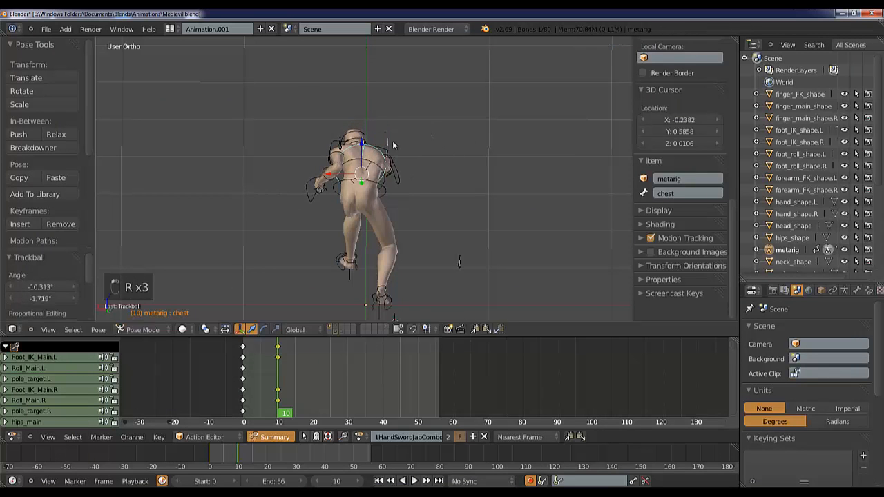
{"action": "key", "text": "r"}
{"action": "left_click", "coordinate": [395, 144]}
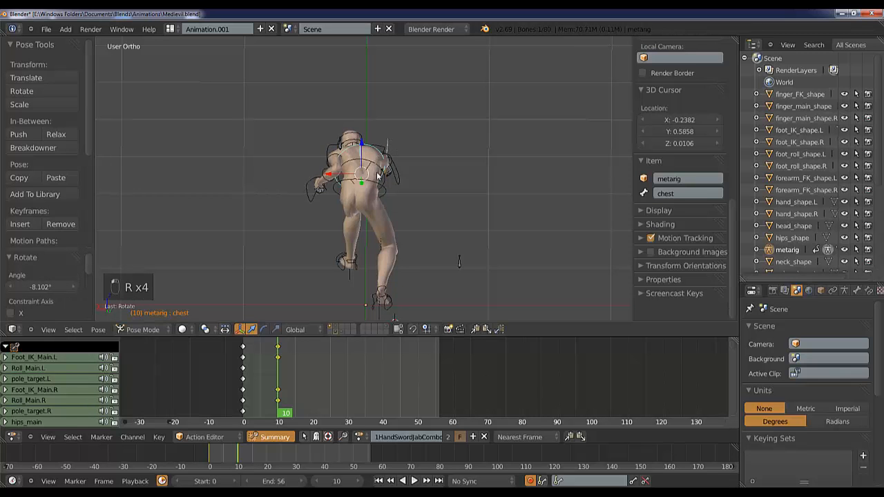
- Move the sword hand control hand_IK.R about -0.012 in X, 0.036 in Y and 0.019 in Z
{"action": "middle_click_drag", "start_coordinate": [395, 144], "coordinate": [556, 206]}
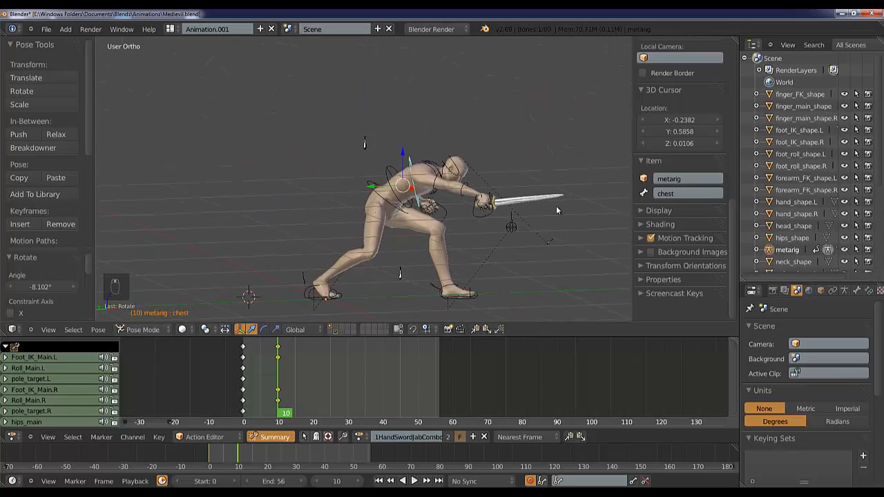
{"action": "right_click", "coordinate": [491, 211]}
{"action": "key", "text": "g"}
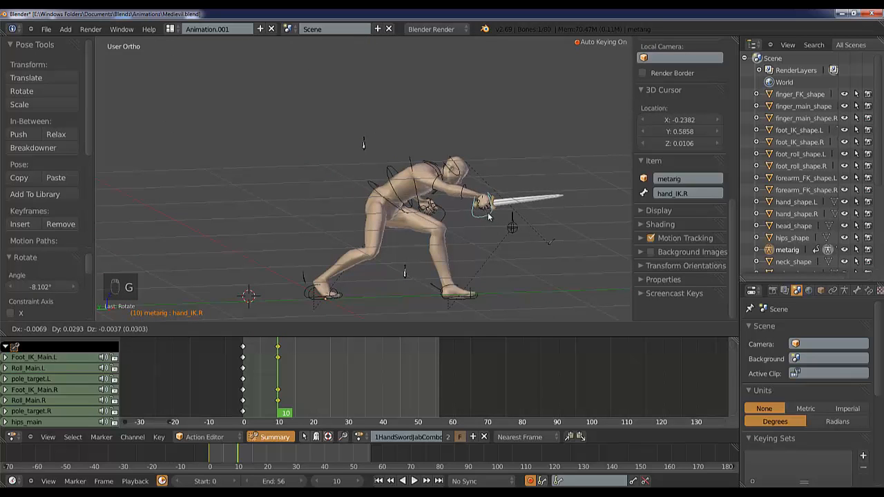
{"action": "left_click", "coordinate": [485, 214]}
- Trackball-rotate hand_IK.R about 8.6° and 24.6°, and rotate it about 13.7° in top view to aim the sword forward
{"action": "middle_click_drag", "start_coordinate": [485, 215], "coordinate": [510, 221]}
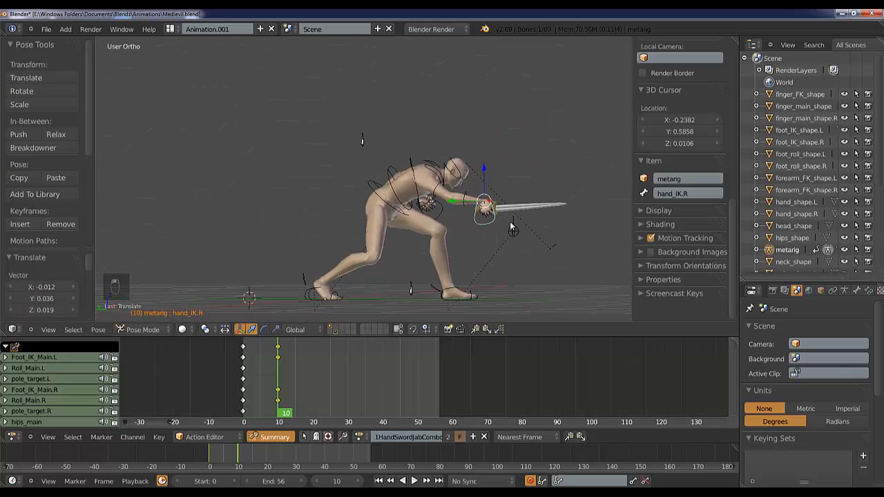
{"action": "key", "text": "r"}
{"action": "key", "text": "r"}
{"action": "left_click", "coordinate": [568, 208]}
{"action": "middle_click_drag", "start_coordinate": [568, 208], "coordinate": [446, 155]}
{"action": "key", "text": "KP_7"}
{"action": "key", "text": "r"}
{"action": "key", "text": "r"}
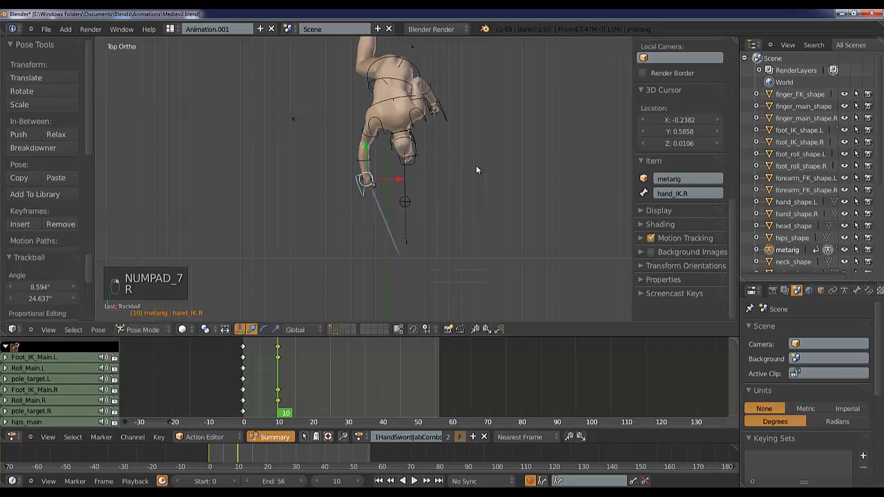
{"action": "key", "text": "r"}
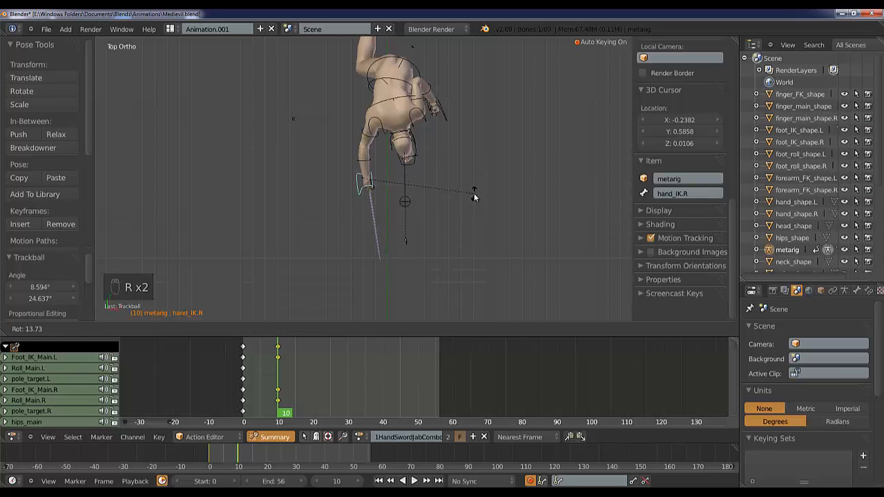
{"action": "left_click", "coordinate": [474, 193]}
- Scrub back and forth between the starting stance and frame 10 to review the jab motion, stopping at frame 5
{"action": "middle_click_drag", "start_coordinate": [442, 213], "coordinate": [335, 117]}
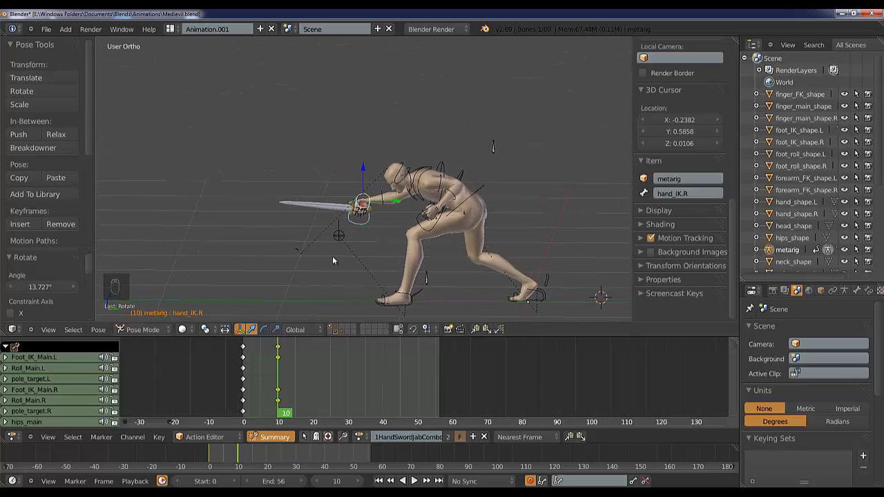
{"action": "left_click_drag", "start_coordinate": [279, 391], "coordinate": [250, 392]}
{"action": "left_click_drag", "start_coordinate": [265, 394], "coordinate": [276, 391]}
{"action": "middle_click_drag", "start_coordinate": [580, 232], "coordinate": [257, 302]}
{"action": "left_click_drag", "start_coordinate": [278, 371], "coordinate": [260, 371]}
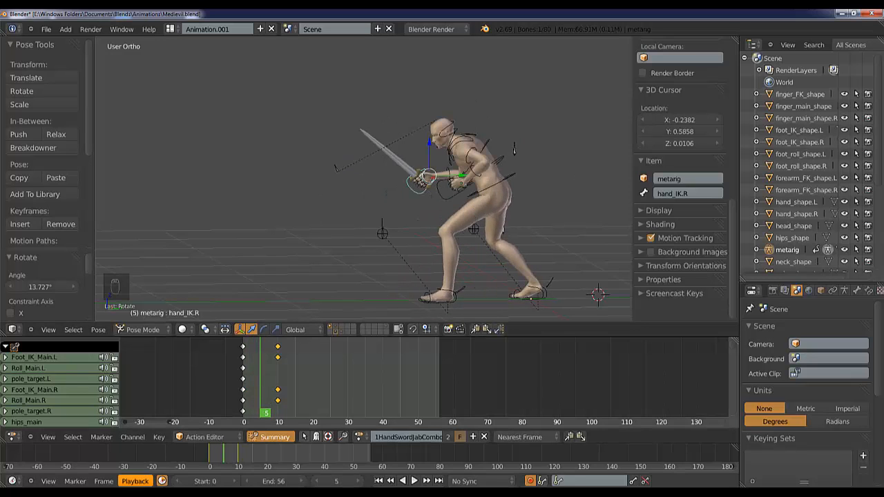
- Switch to the browser, enlarge the Dark Souls reference video, and replay the attack between 1:01 and 1:03
{"action": "left_click", "coordinate": [172, 475]}
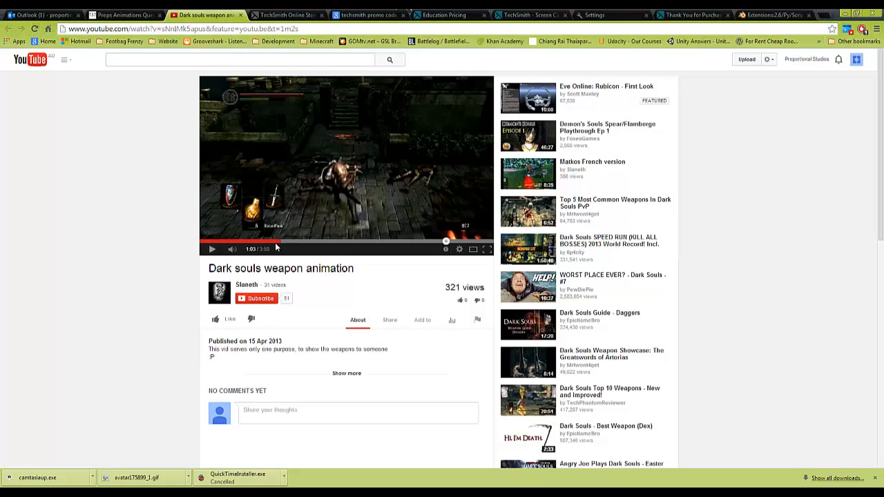
{"action": "left_click", "coordinate": [473, 251]}
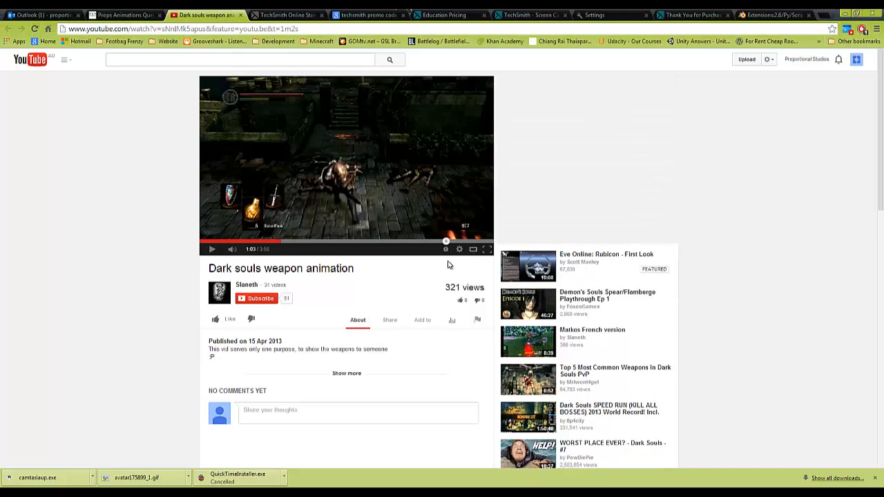
{"action": "left_click", "coordinate": [348, 299]}
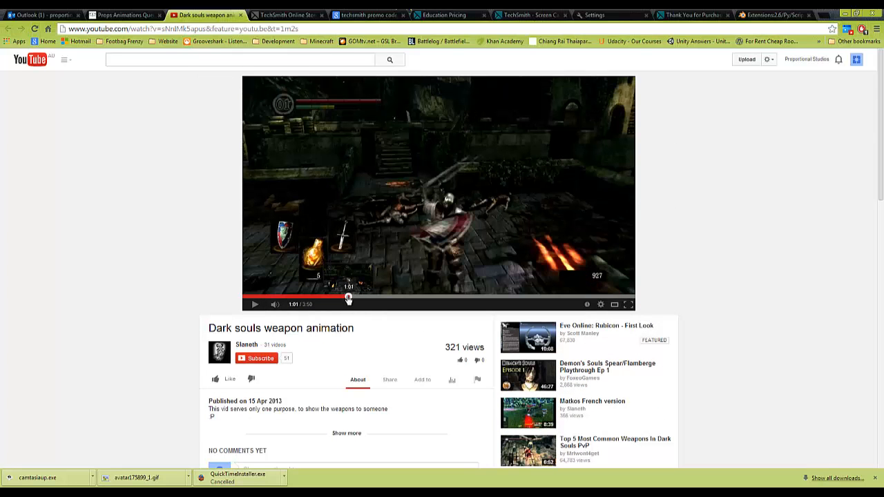
{"action": "left_click", "coordinate": [255, 305]}
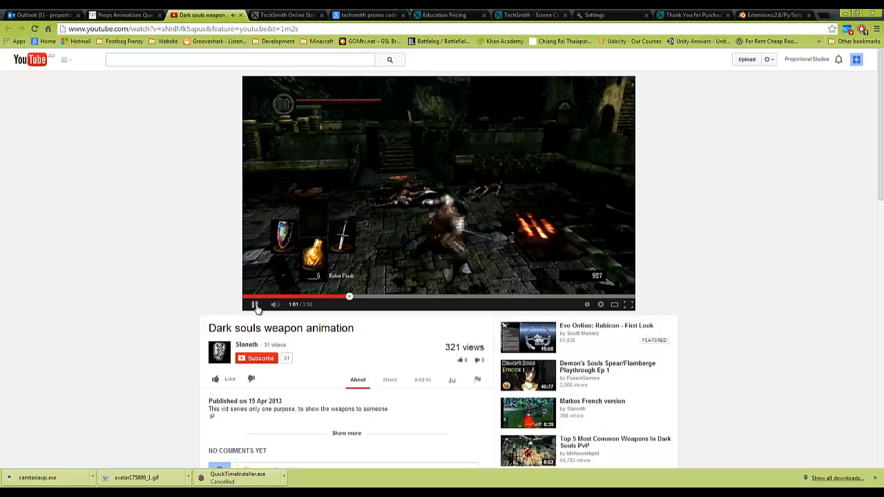
{"action": "left_click", "coordinate": [255, 305]}
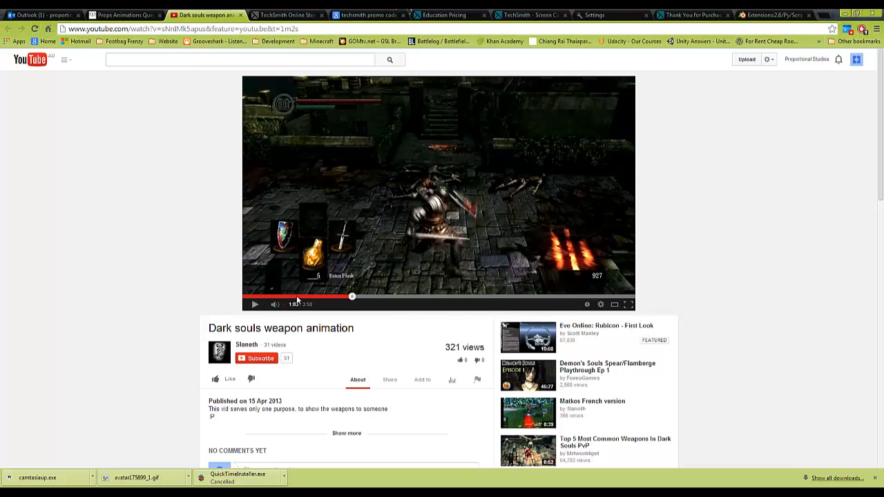
{"action": "left_click", "coordinate": [255, 305]}
{"action": "left_click", "coordinate": [255, 305]}
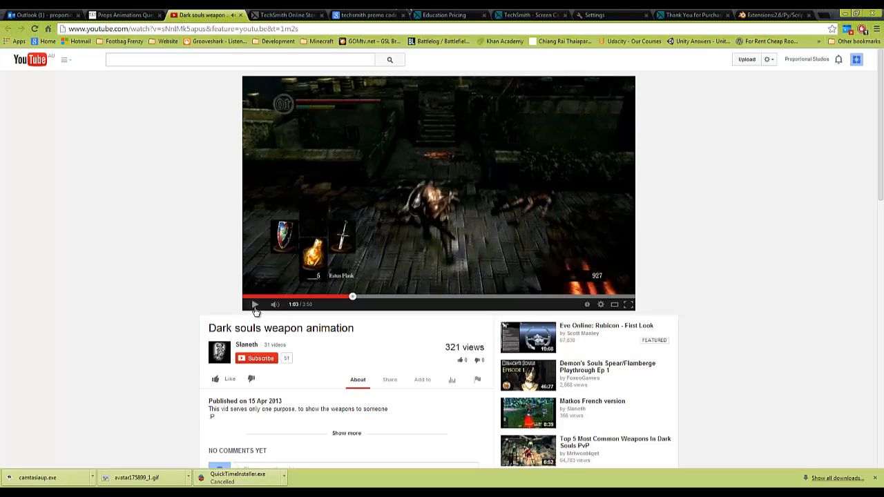
{"action": "left_click", "coordinate": [351, 298]}
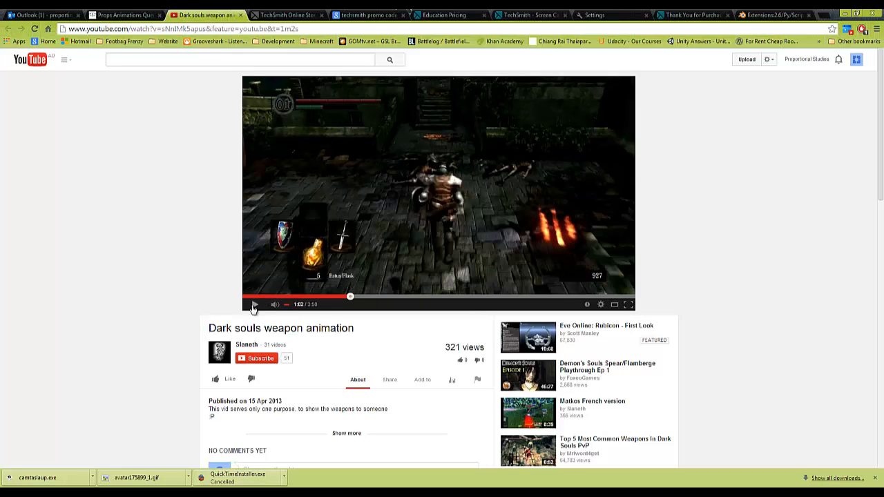
{"action": "left_click", "coordinate": [254, 306]}
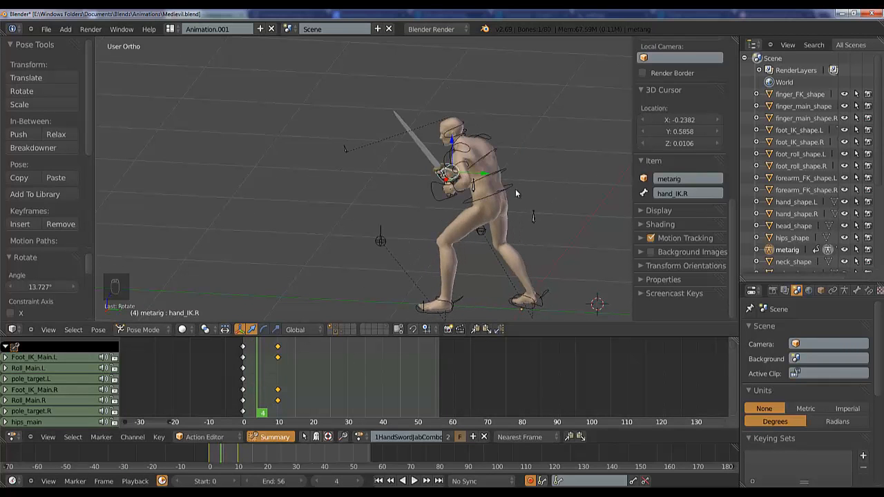
- Back in Blender, copy the hips_main pose from frame 0 and paste it at frame 3
{"action": "right_click", "coordinate": [516, 194]}
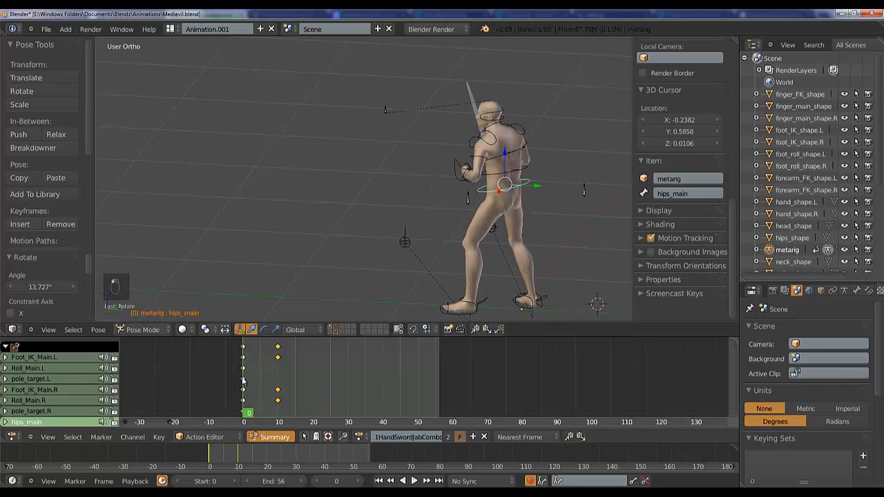
{"action": "key", "text": "ctrl+c"}
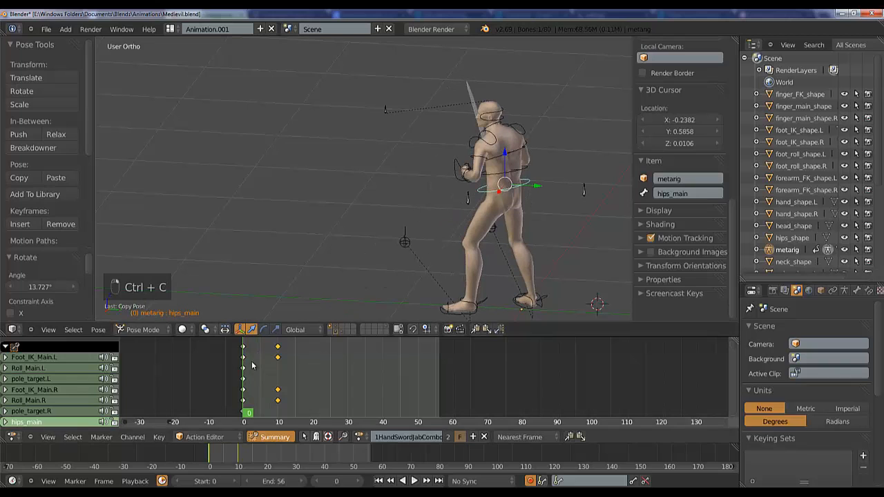
{"action": "left_click_drag", "start_coordinate": [249, 378], "coordinate": [253, 378]}
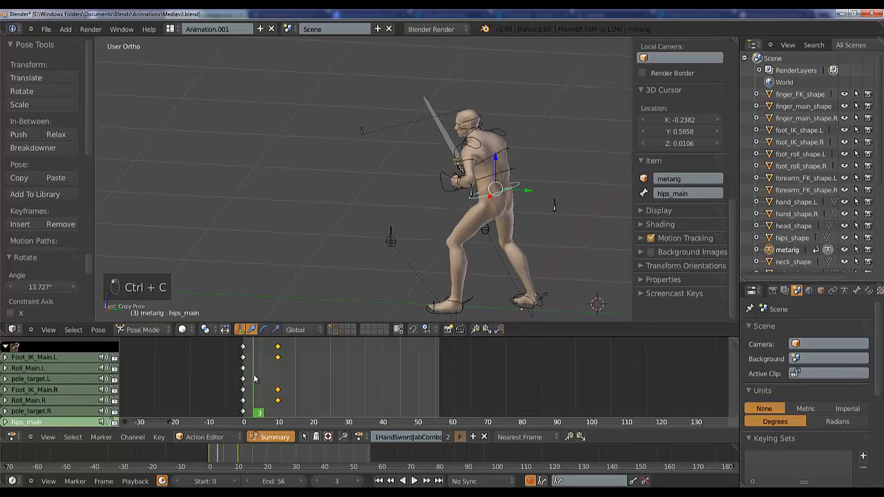
{"action": "key", "text": "ctrl+v"}
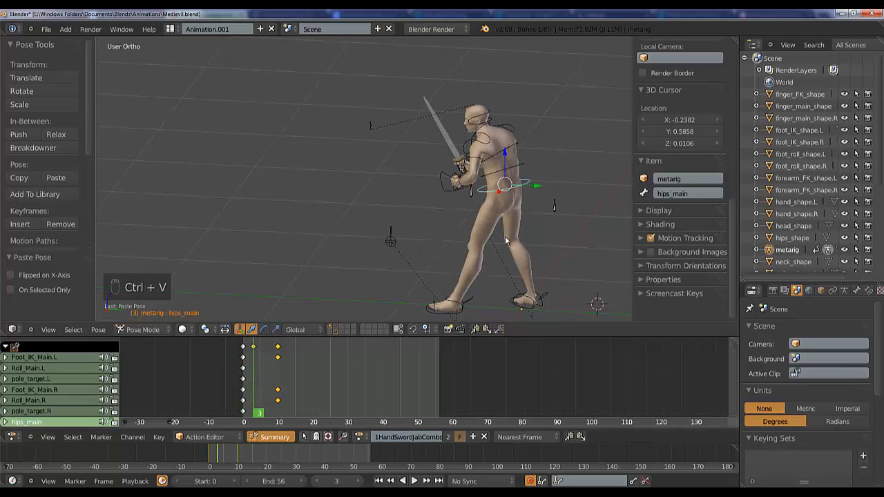
- Copy the Foot_IK_Main.L pose from frame 0 and paste it at frame 3
{"action": "key", "text": "KP_1"}
{"action": "key", "text": "KP_3"}
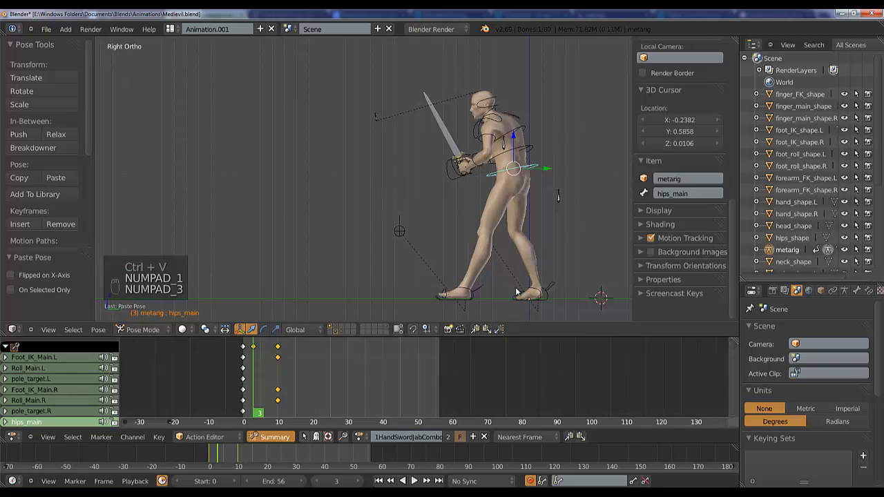
{"action": "right_click", "coordinate": [472, 305]}
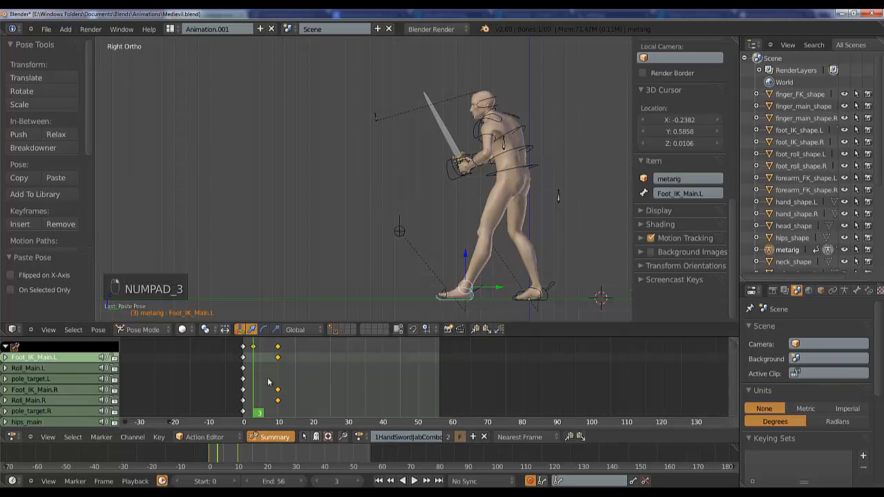
{"action": "left_click_drag", "start_coordinate": [270, 382], "coordinate": [243, 382]}
{"action": "key", "text": "ctrl+c"}
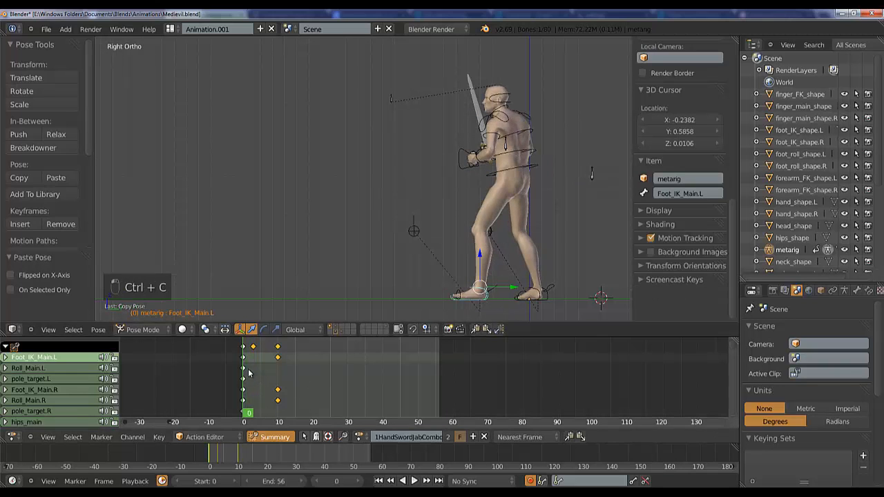
{"action": "key", "text": "Right"}
{"action": "key", "text": "Right"}
{"action": "key", "text": "Right"}
{"action": "key", "text": "ctrl+v"}
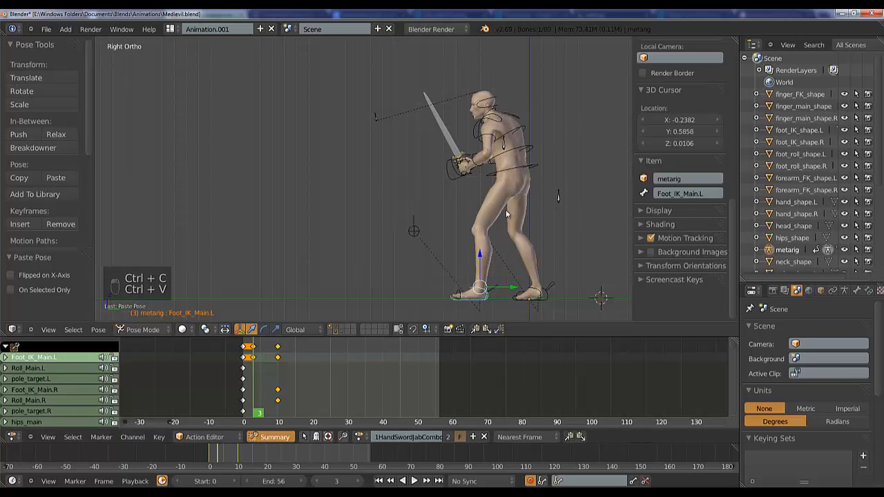
- Trackball-rotate the hips_main and spine bones by about 7° and -30° at frame 3, and lower them about 0.06
{"action": "right_click", "coordinate": [523, 180]}
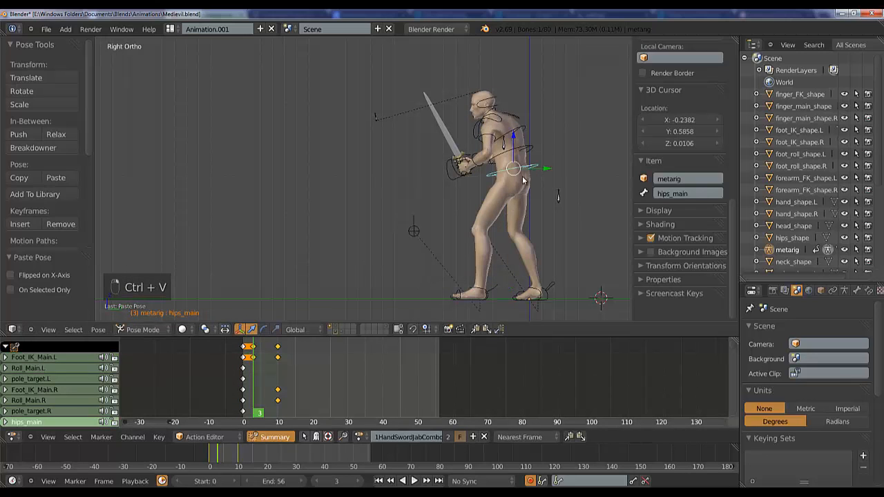
{"action": "right_click", "coordinate": [545, 156]}
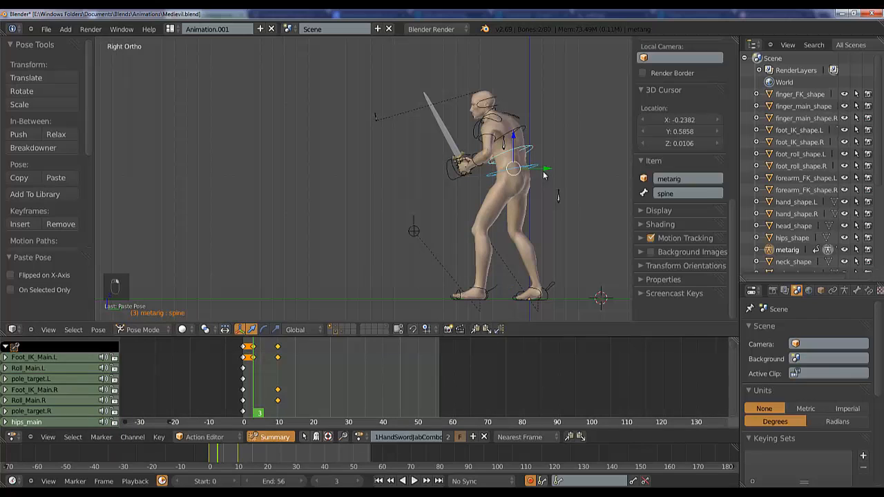
{"action": "key", "text": "r"}
{"action": "key", "text": "r"}
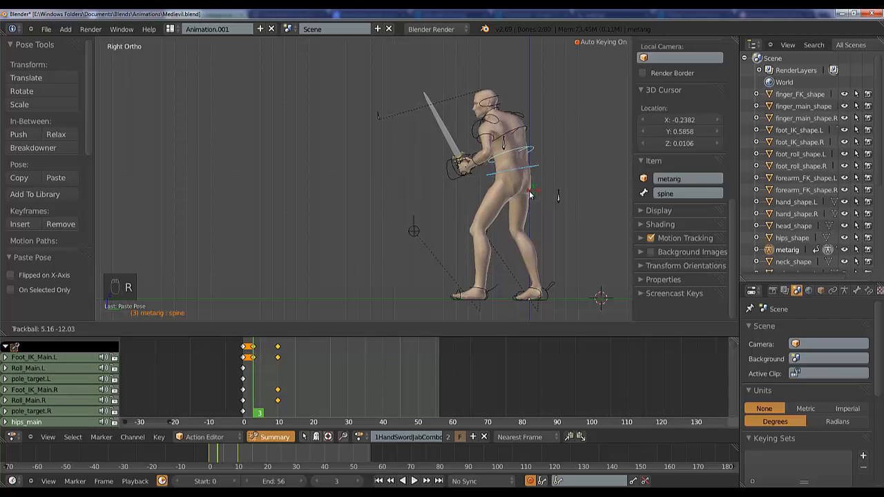
{"action": "left_click", "coordinate": [556, 198]}
{"action": "key", "text": "g"}
{"action": "left_click", "coordinate": [556, 209]}
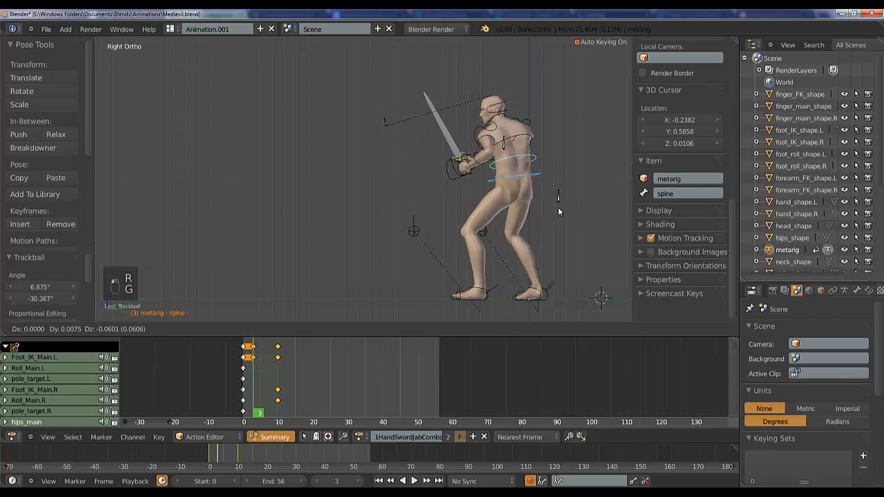
{"action": "left_click", "coordinate": [245, 363]}
{"action": "left_click", "coordinate": [254, 363]}
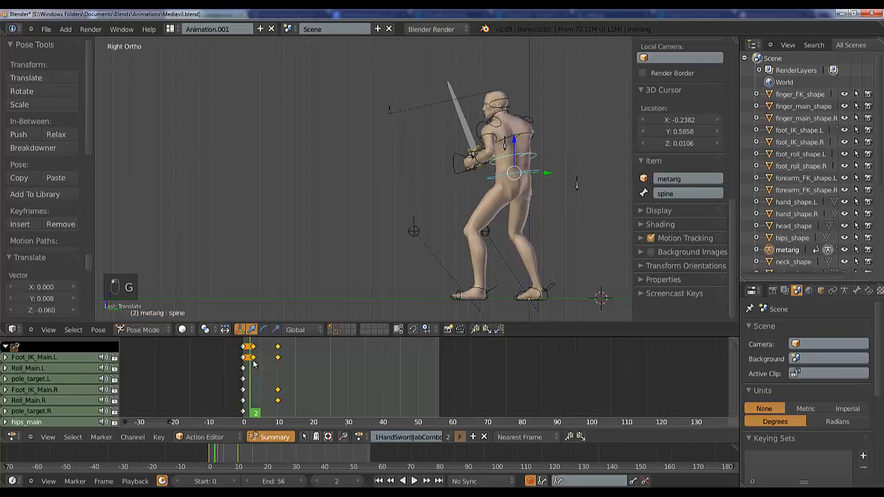
- Move the right hand IK bone back about 0.42 along Y toward the body at frame 3
{"action": "middle_click_drag", "start_coordinate": [433, 229], "coordinate": [406, 133]}
{"action": "right_click", "coordinate": [384, 268]}
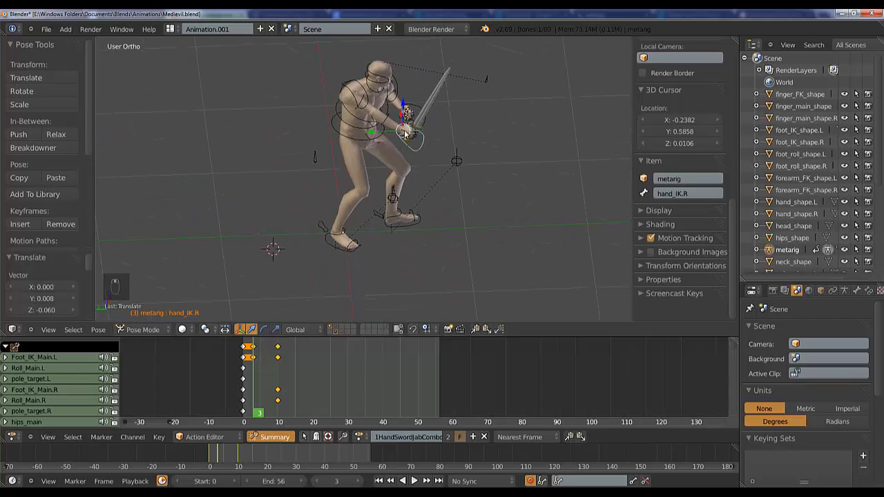
{"action": "key", "text": "KP_1"}
{"action": "key", "text": "KP_3"}
{"action": "key", "text": "KP_1"}
{"action": "key", "text": "ctrl+KP_3"}
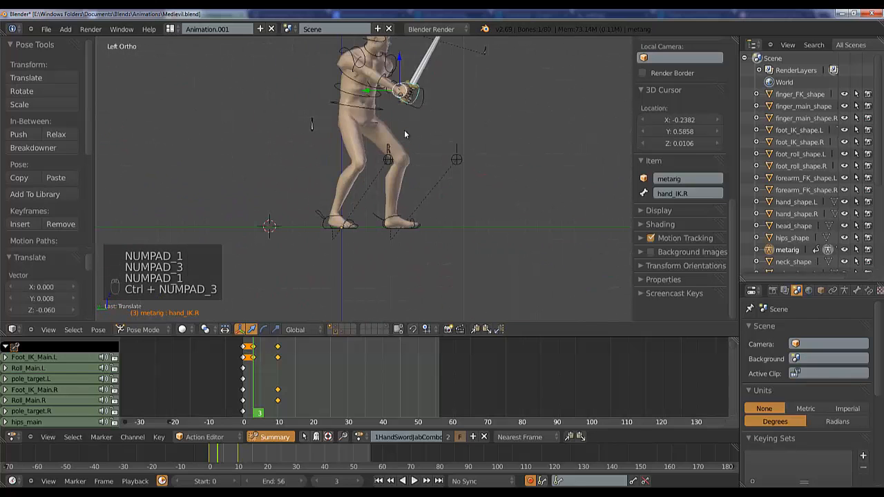
{"action": "key", "text": "g"}
{"action": "left_click", "coordinate": [430, 121]}
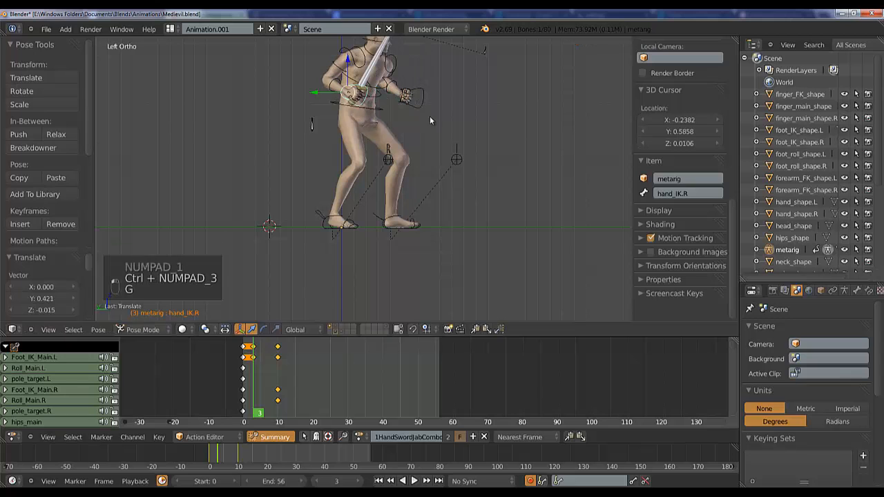
- Rotate and reposition the right hand IK bone to lower the sword, finishing with a turn of about 40°
{"action": "key", "text": "r"}
{"action": "left_click", "coordinate": [383, 160]}
{"action": "key", "text": "g"}
{"action": "left_click", "coordinate": [368, 164]}
{"action": "middle_click_drag", "start_coordinate": [493, 178], "coordinate": [531, 186]}
{"action": "key", "text": "r"}
{"action": "left_click", "coordinate": [449, 170]}
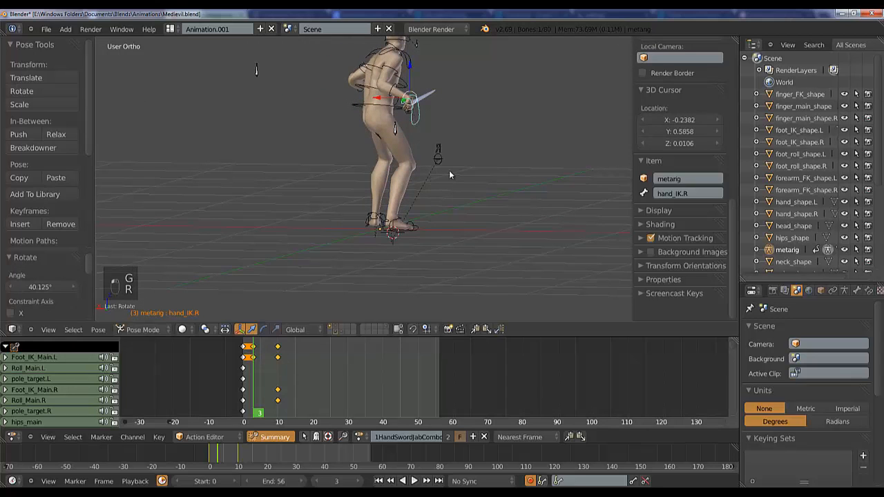
- Trackball-rotate the right hand IK bone by about 3° and -64°, and shift it about 0.08 along X
{"action": "key", "text": "r"}
{"action": "key", "text": "r"}
{"action": "left_click", "coordinate": [449, 137]}
{"action": "key", "text": "g"}
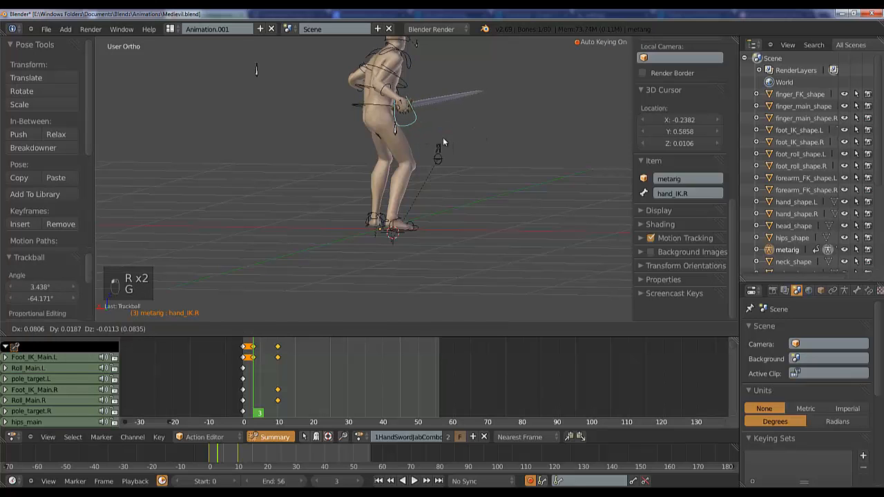
{"action": "left_click", "coordinate": [443, 137]}
{"action": "middle_click_drag", "start_coordinate": [459, 143], "coordinate": [400, 138]}
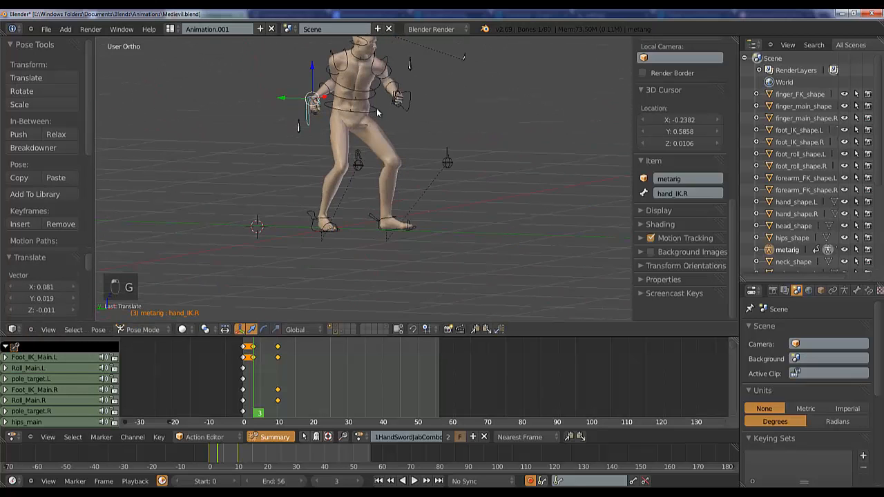
- Rotate the chest bone back in the left side view by about -10° and again by about -9°
{"action": "key", "text": "KP_1"}
{"action": "key", "text": "KP_3"}
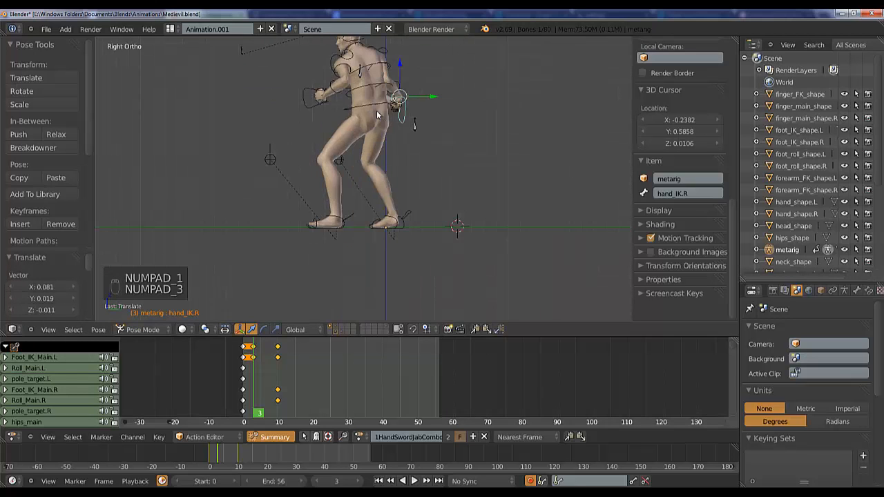
{"action": "key", "text": "ctrl+KP_3"}
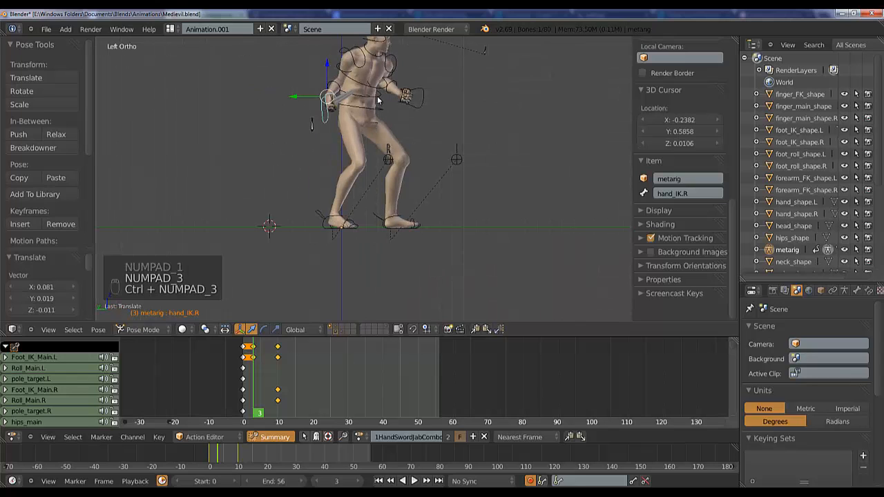
{"action": "right_click", "coordinate": [377, 100]}
{"action": "key", "text": "r"}
{"action": "key", "text": "x"}
{"action": "left_click", "coordinate": [378, 88]}
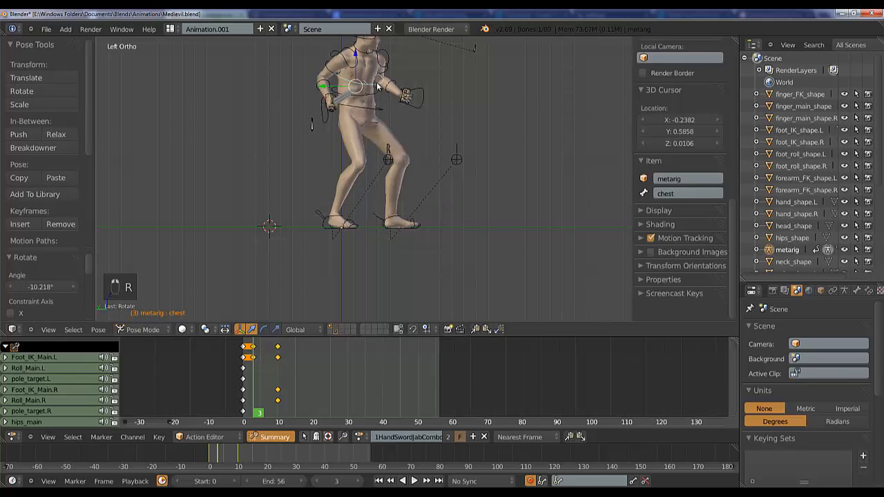
{"action": "key", "text": "r"}
{"action": "left_click", "coordinate": [379, 76]}
{"action": "right_click", "coordinate": [327, 121]}
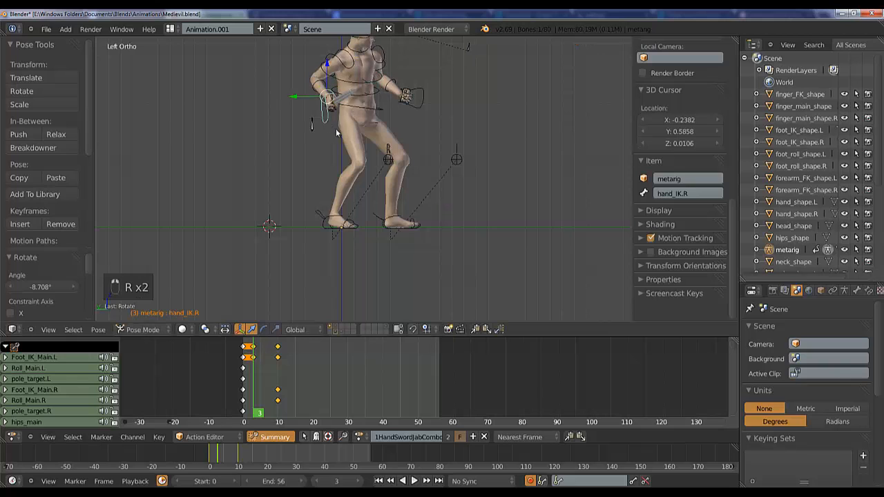
{"action": "middle_click_drag", "start_coordinate": [429, 163], "coordinate": [443, 160]}
{"action": "key", "text": "g"}
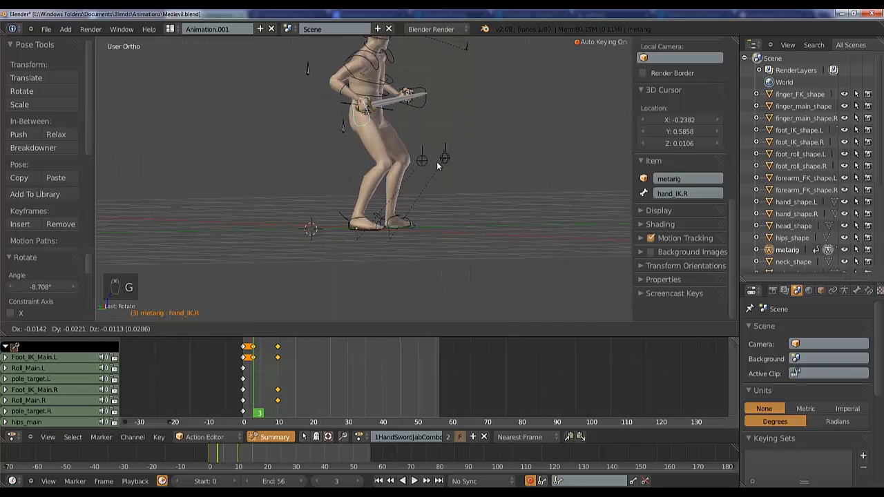
{"action": "right_click", "coordinate": [437, 165]}
{"action": "scroll", "coordinate": [334, 86], "scroll_direction": "down", "scroll_amount": 2}
{"action": "middle_click_drag", "start_coordinate": [335, 86], "coordinate": [335, 109]}
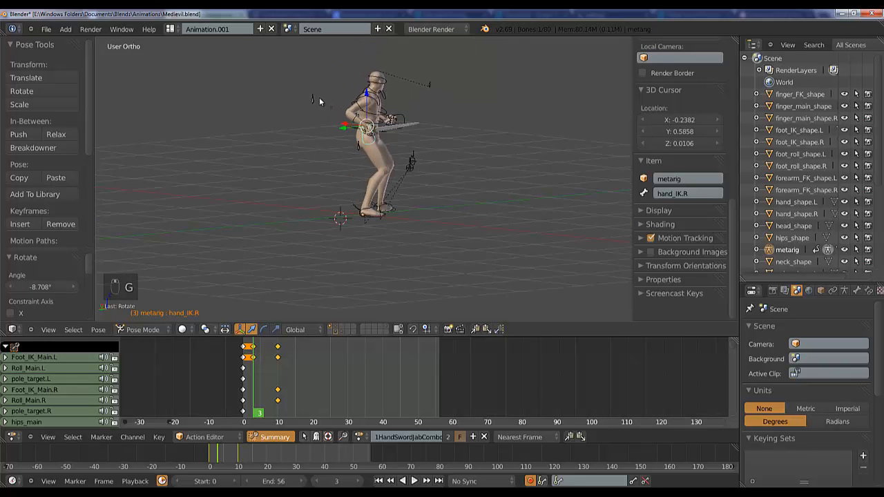
{"action": "right_click", "coordinate": [320, 100]}
{"action": "key", "text": "g"}
{"action": "right_click", "coordinate": [337, 125]}
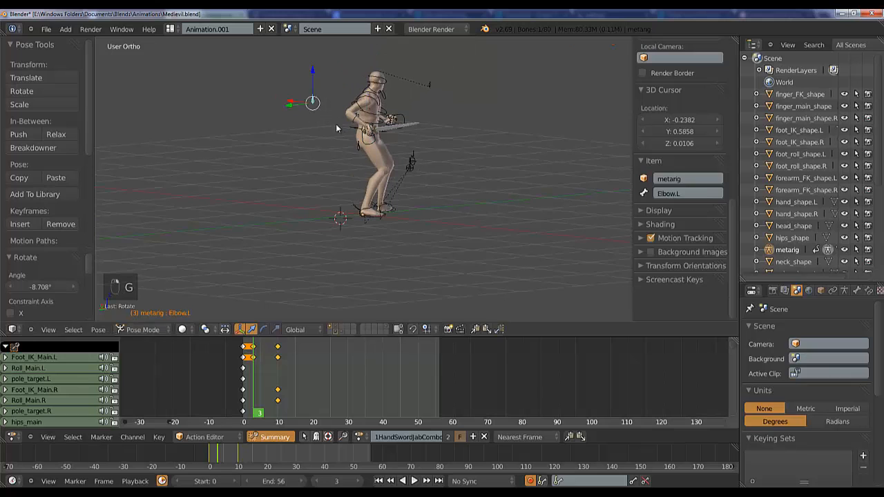
- Move the elbow.R target behind the character by about 0.88 in X, 0.88 in Y and 0.37 in Z
{"action": "right_click", "coordinate": [360, 153]}
{"action": "key", "text": "g"}
{"action": "left_click", "coordinate": [293, 146]}
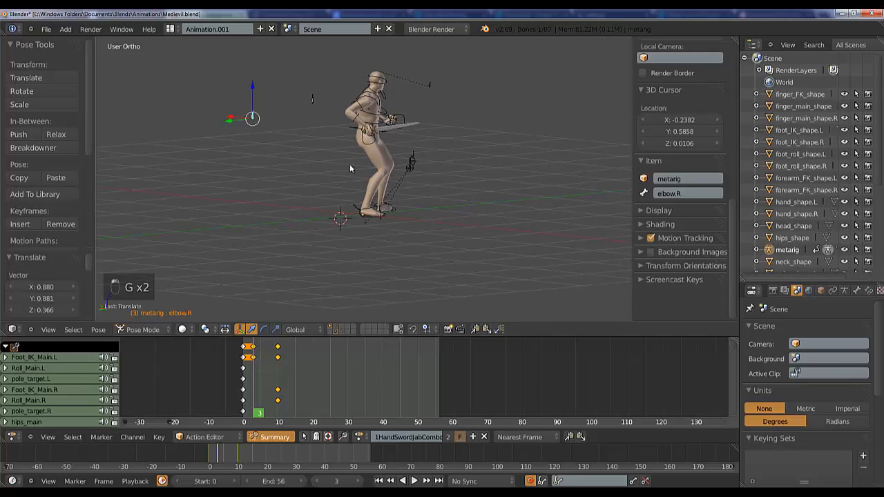
{"action": "middle_click_drag", "start_coordinate": [350, 166], "coordinate": [518, 171]}
- Nudge the right hand IK bone in several small moves beside the right hip at frame 3
{"action": "right_click", "coordinate": [325, 140]}
{"action": "key", "text": "g"}
{"action": "left_click", "coordinate": [387, 170]}
{"action": "key", "text": "g"}
{"action": "left_click", "coordinate": [436, 170]}
{"action": "key", "text": "g"}
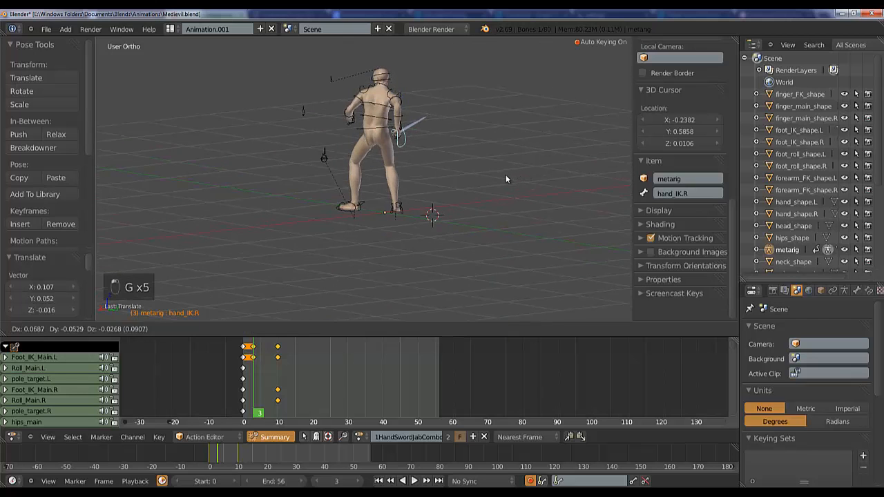
{"action": "left_click", "coordinate": [443, 174]}
- Shift the elbow.R target by about 0.35 in X, -0.28 in Y and -0.09 in Z
{"action": "right_click", "coordinate": [399, 130]}
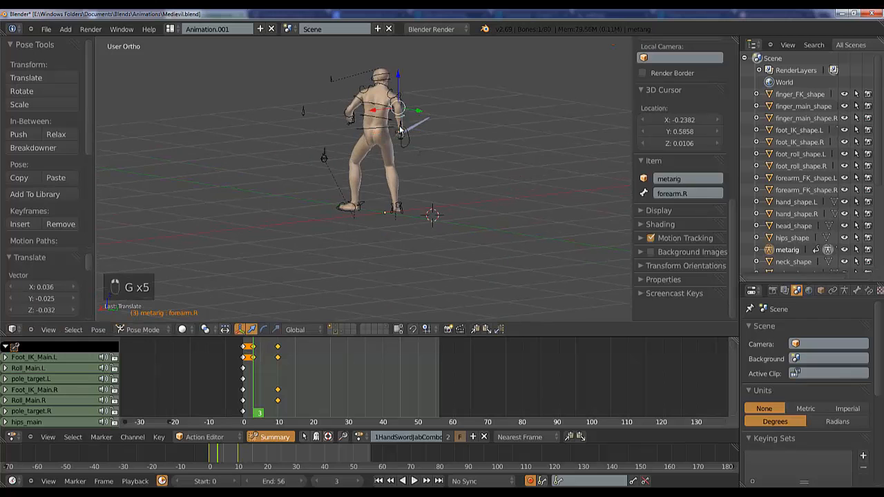
{"action": "right_click", "coordinate": [402, 130]}
{"action": "key", "text": "g"}
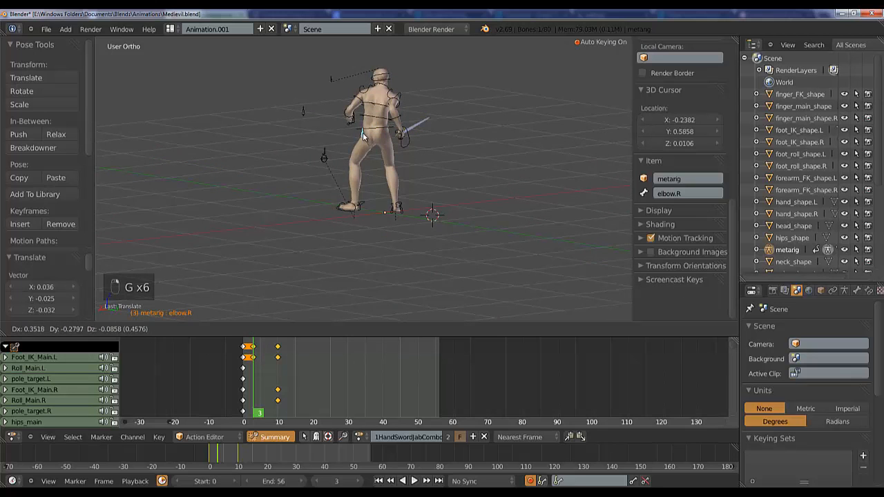
{"action": "left_click", "coordinate": [438, 142]}
{"action": "middle_click_drag", "start_coordinate": [436, 142], "coordinate": [328, 139]}
{"action": "key", "text": "KP_3"}
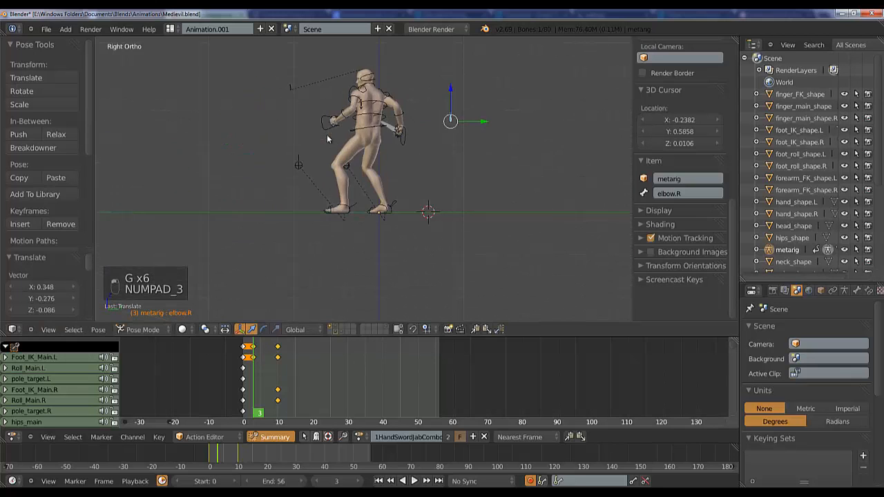
{"action": "key", "text": "ctrl+KP_3"}
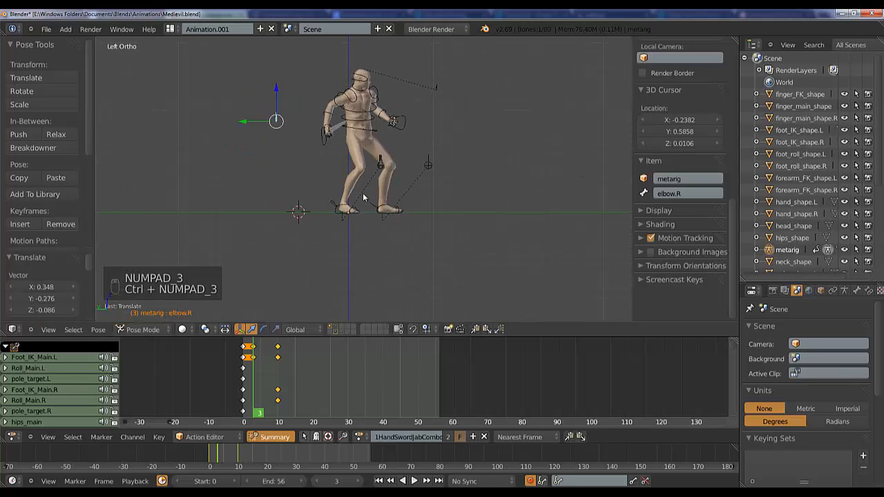
{"action": "left_click_drag", "start_coordinate": [252, 362], "coordinate": [255, 379]}
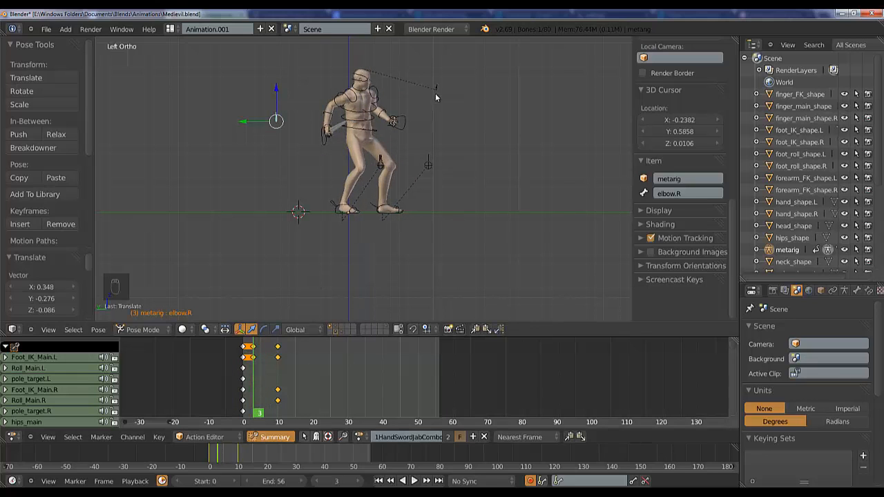
{"action": "scroll", "coordinate": [432, 125], "scroll_direction": "up", "scroll_amount": 2}
{"action": "scroll", "coordinate": [398, 132], "scroll_direction": "down", "scroll_amount": 2}
{"action": "middle_click_drag", "start_coordinate": [433, 124], "coordinate": [366, 143]}
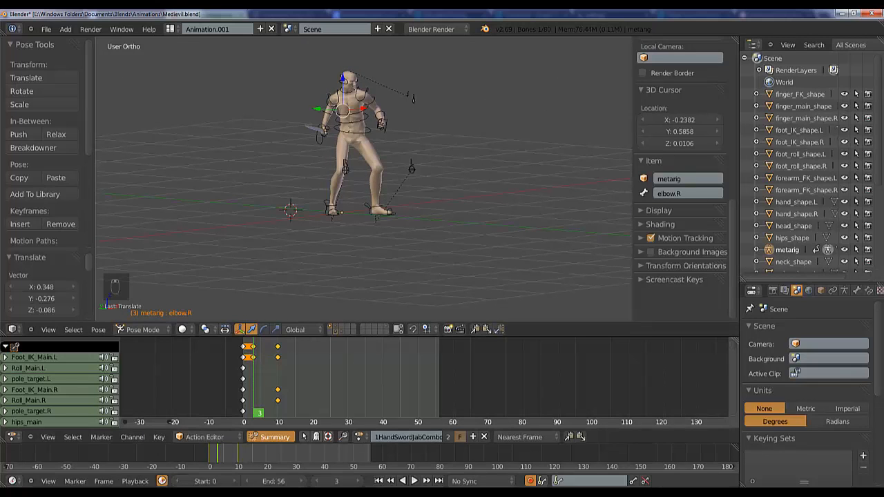
- Switch to the browser and replay the Dark Souls reference attack around 1:02 to 1:03
{"action": "key", "text": "alt+Tab"}
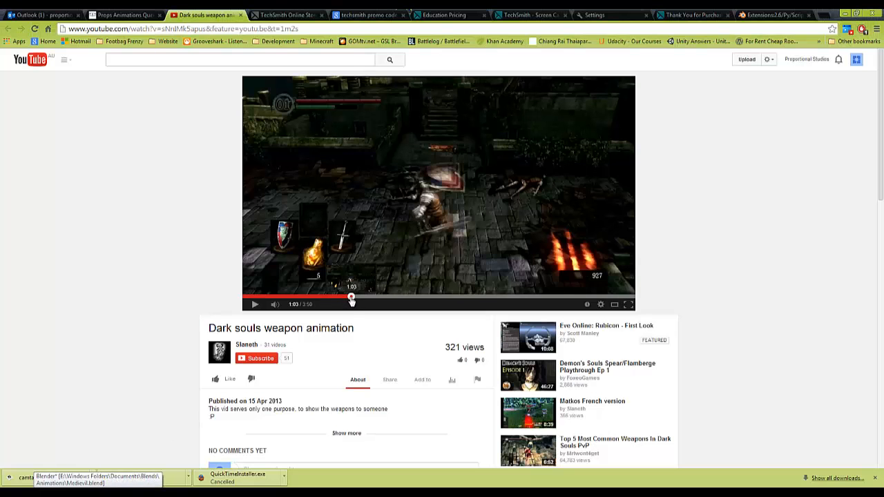
{"action": "left_click", "coordinate": [351, 297]}
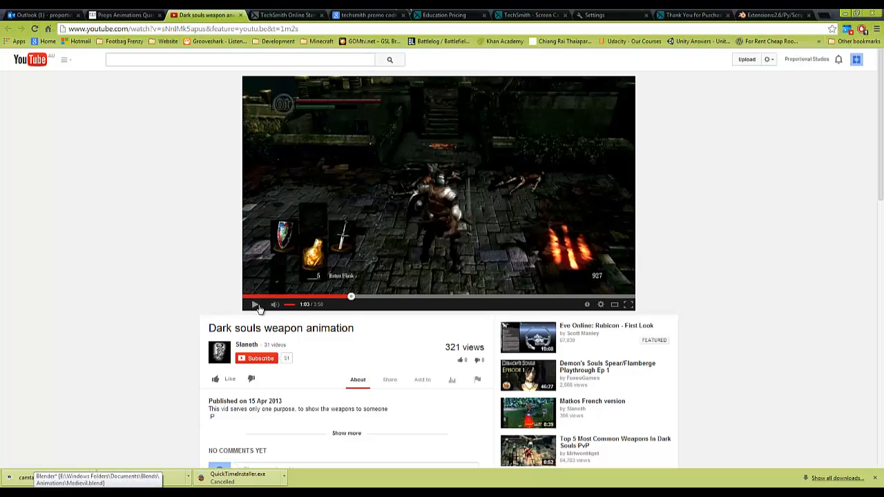
{"action": "left_click", "coordinate": [260, 308]}
{"action": "left_click", "coordinate": [258, 309]}
{"action": "left_click", "coordinate": [352, 297]}
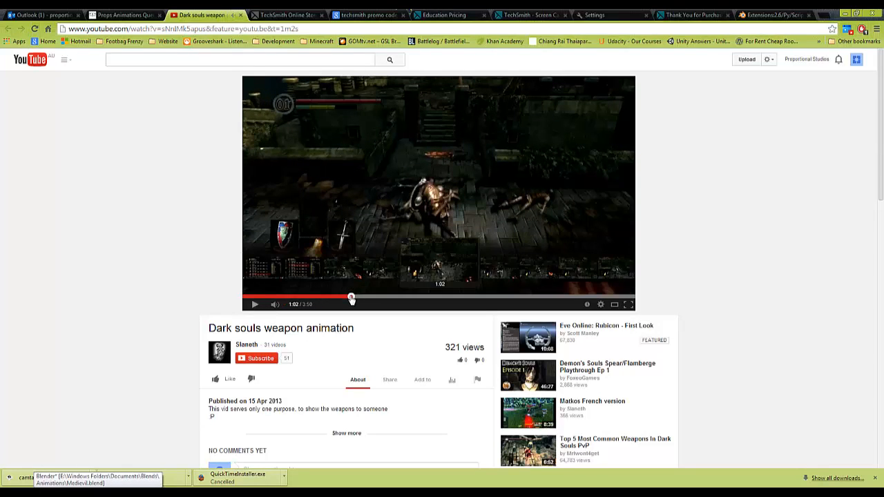
{"action": "left_click", "coordinate": [253, 305]}
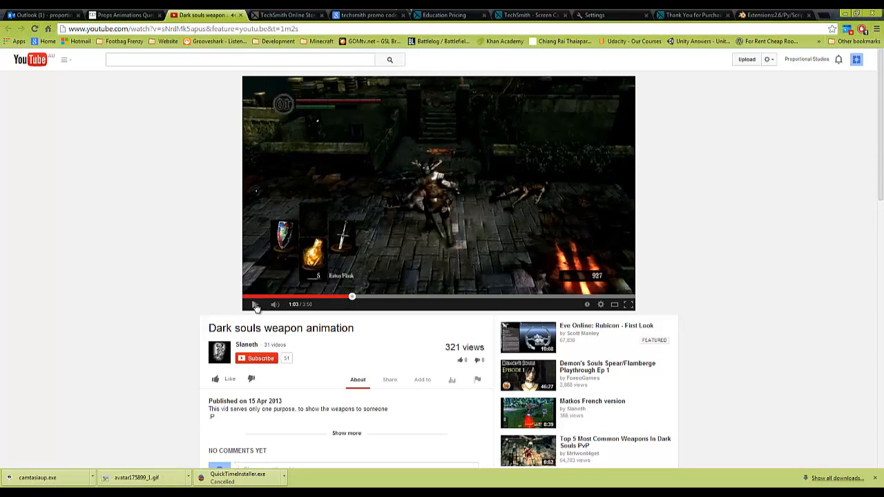
{"action": "left_click", "coordinate": [256, 306]}
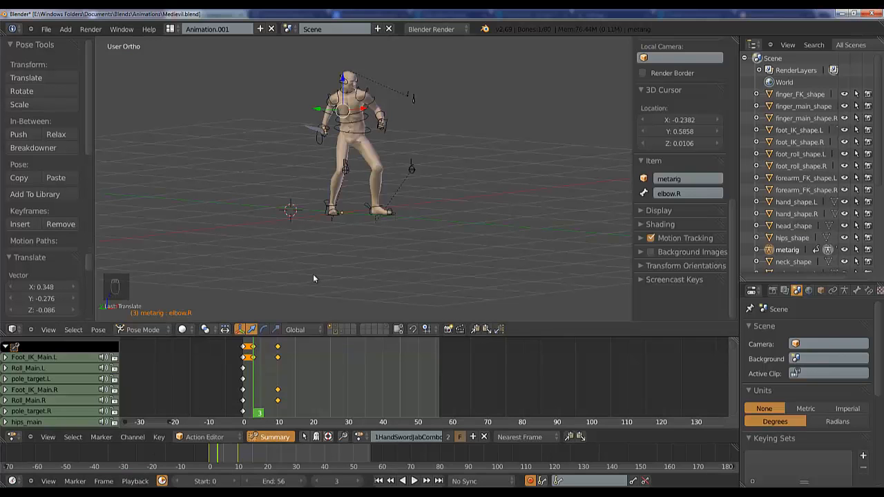
- Back in Blender, copy the pose of all bones at frame 3 and paste it at frame 6
{"action": "mouse_move", "coordinate": [250, 367]}
{"action": "left_mouse_down"}
{"action": "mouse_move", "coordinate": [275, 367]}
{"action": "mouse_move", "coordinate": [255, 370]}
{"action": "left_mouse_up"}
{"action": "key", "text": "a"}
{"action": "key", "text": "a"}
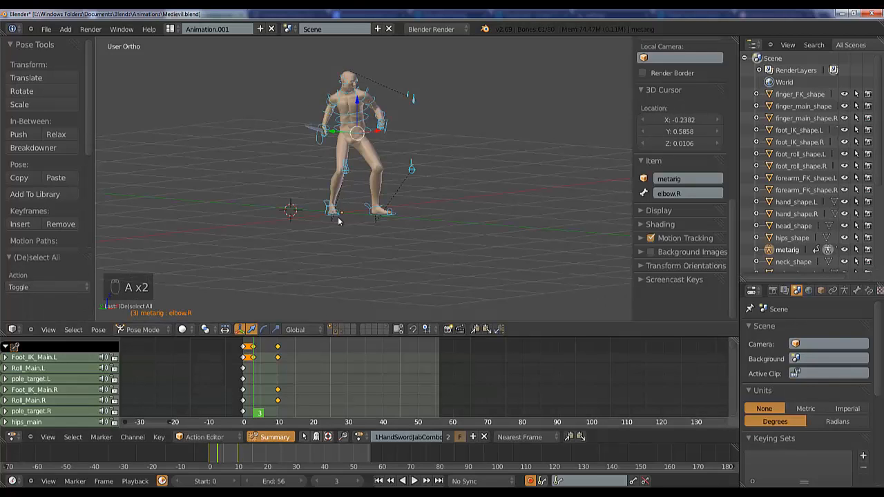
{"action": "key", "text": "ctrl+c"}
{"action": "left_click_drag", "start_coordinate": [251, 377], "coordinate": [263, 375]}
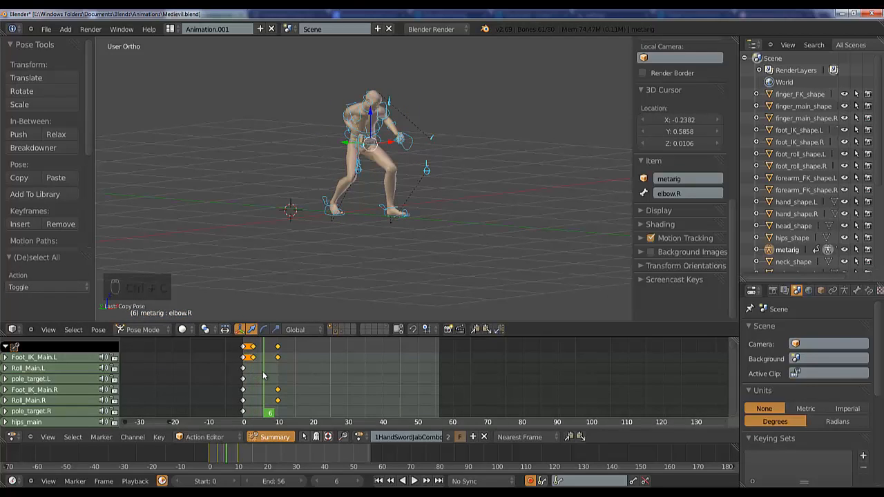
{"action": "key", "text": "ctrl+v"}
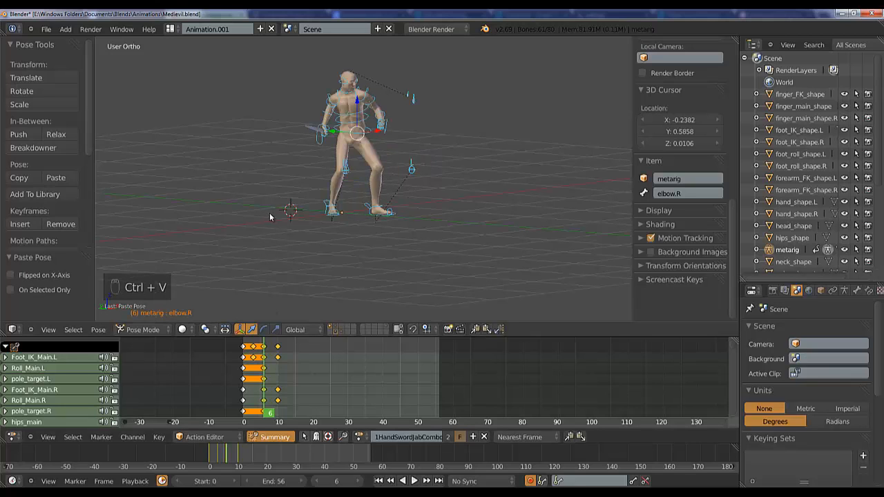
- Move the hips_main bone by about 0.016 in Y and -0.032 in Z at frame 6
{"action": "right_click", "coordinate": [314, 145]}
{"action": "key", "text": "KP_1"}
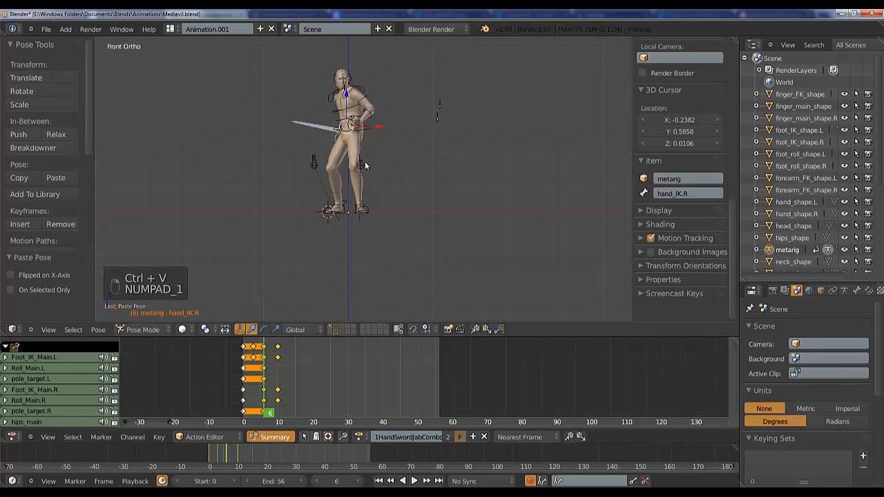
{"action": "key", "text": "ctrl+KP_3"}
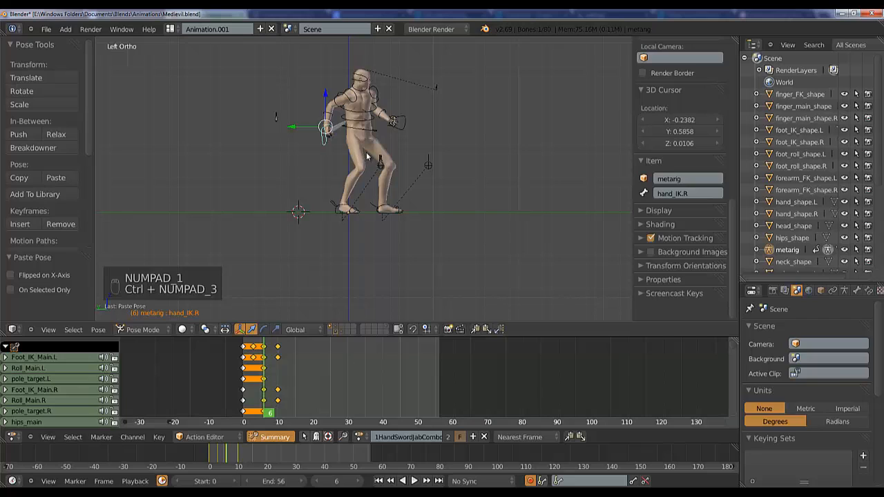
{"action": "right_click", "coordinate": [383, 133]}
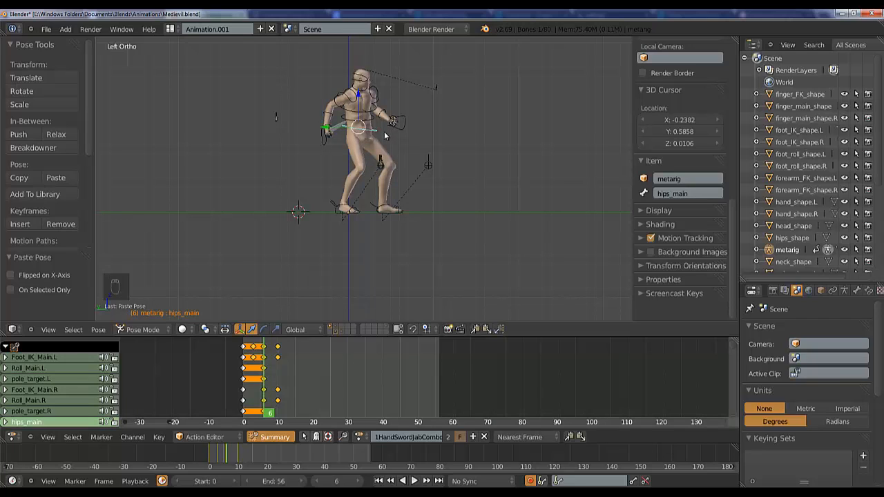
{"action": "key", "text": "g"}
{"action": "left_click", "coordinate": [382, 136]}
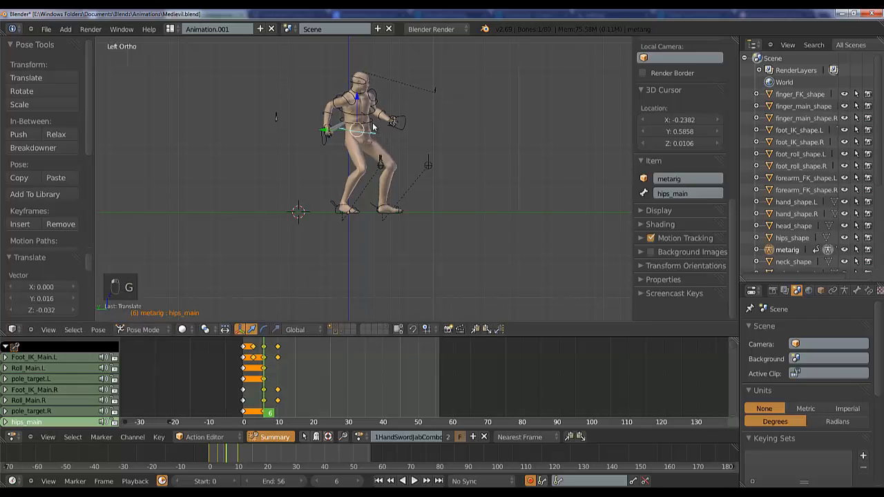
{"action": "key", "text": "r"}
{"action": "right_click", "coordinate": [380, 131]}
- Rotate the hips_main bone by about -6.2° at frame 3 in the left side view
{"action": "left_click_drag", "start_coordinate": [261, 361], "coordinate": [254, 365]}
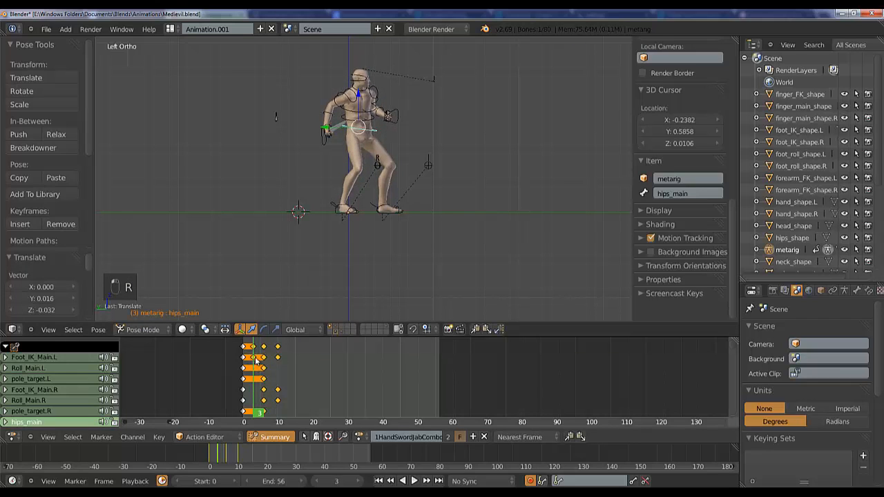
{"action": "key", "text": "r"}
{"action": "left_click", "coordinate": [392, 142]}
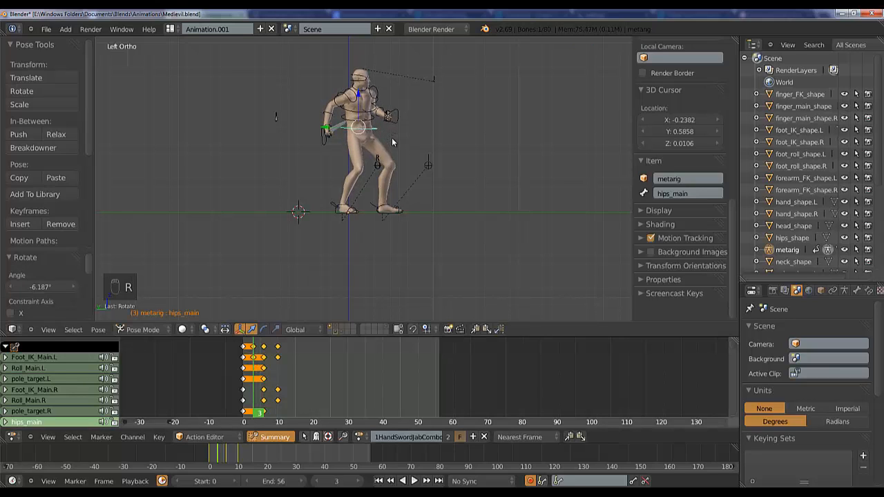
- At frame 5, rotate the hips_main bone by about -5.9° and shift it about 0.027 in Y and -0.016 in Z
{"action": "left_click_drag", "start_coordinate": [257, 357], "coordinate": [262, 359]}
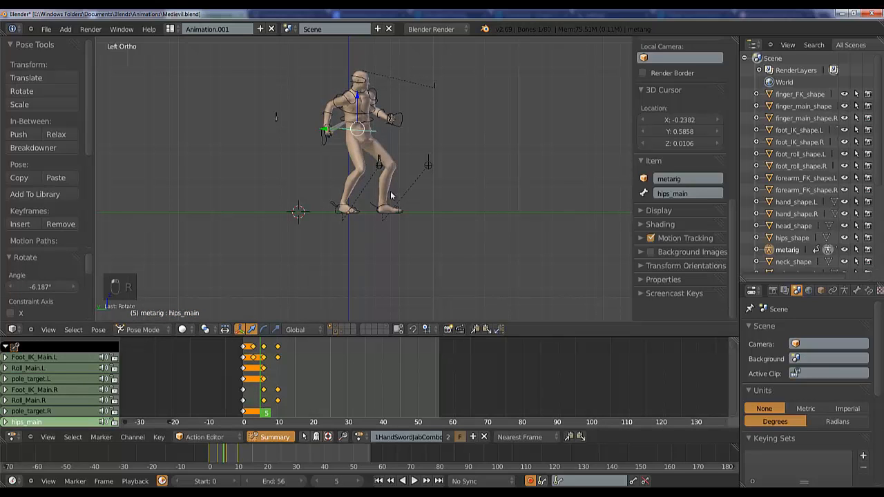
{"action": "key", "text": "r"}
{"action": "left_click", "coordinate": [385, 128]}
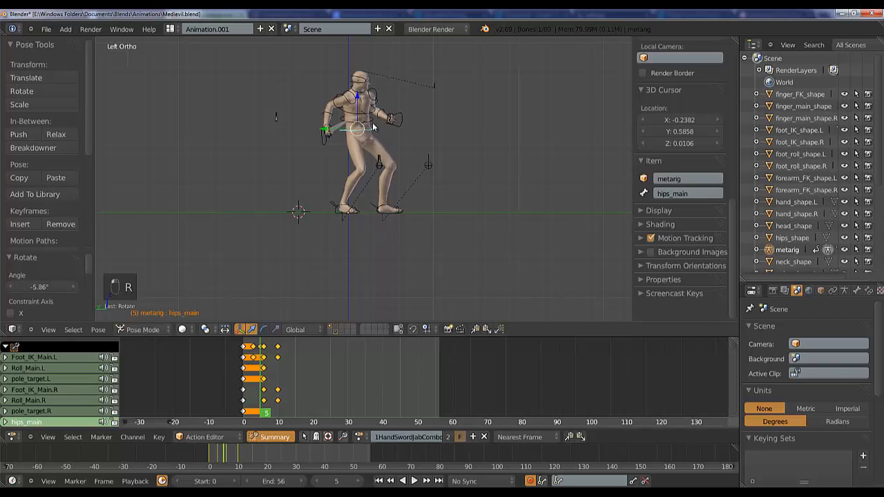
{"action": "key", "text": "g"}
{"action": "left_click", "coordinate": [357, 133]}
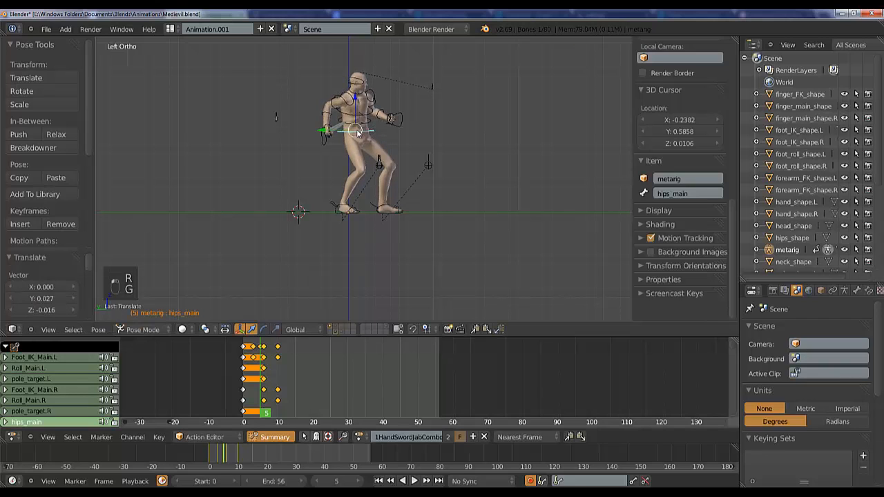
- Move hand_IK.R by about 0.114 in X and -0.065 in Z at frame 5, and rotate it about 8.9° in the back view
{"action": "right_click", "coordinate": [325, 147]}
{"action": "key", "text": "KP_1"}
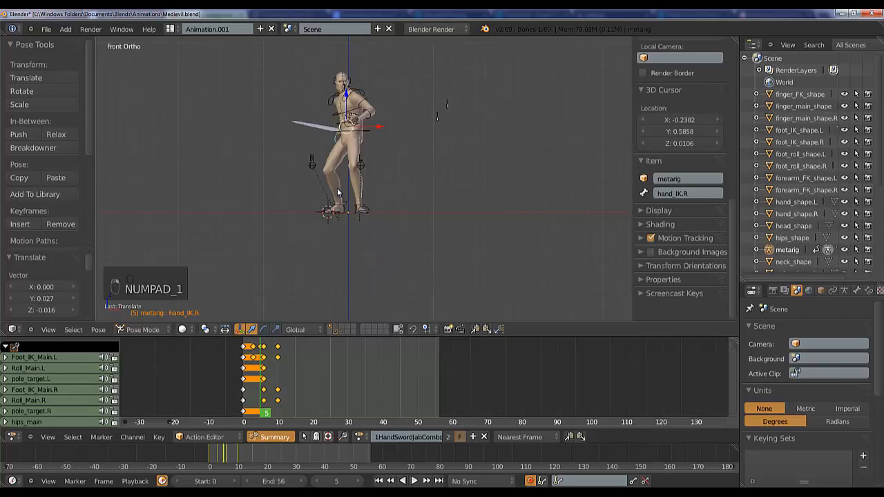
{"action": "key", "text": "ctrl+KP_3"}
{"action": "key", "text": "ctrl+KP_1"}
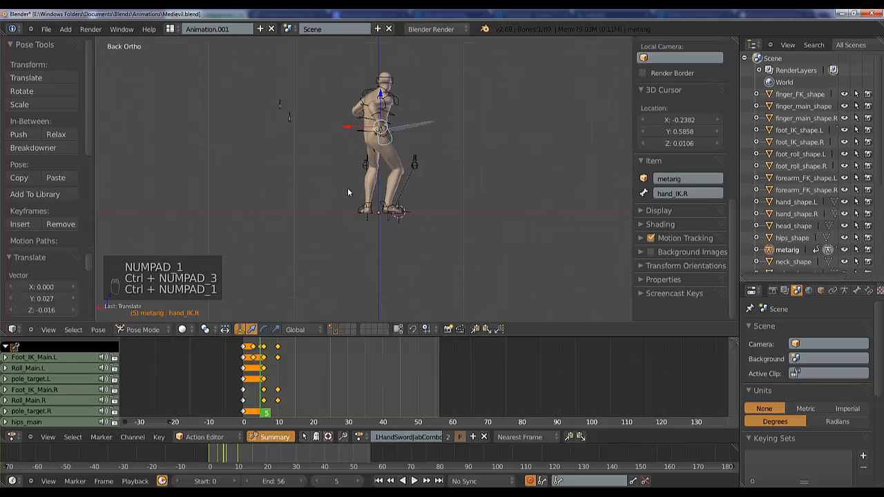
{"action": "key", "text": "g"}
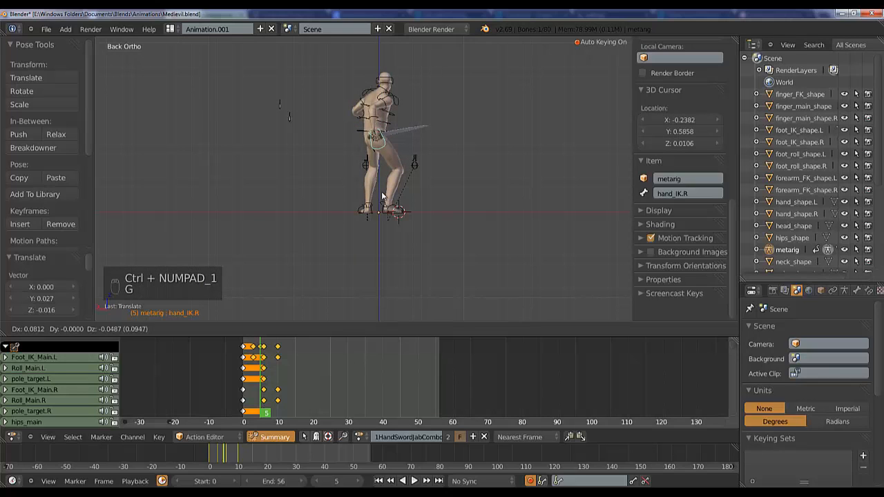
{"action": "left_click", "coordinate": [381, 198]}
{"action": "key", "text": "r"}
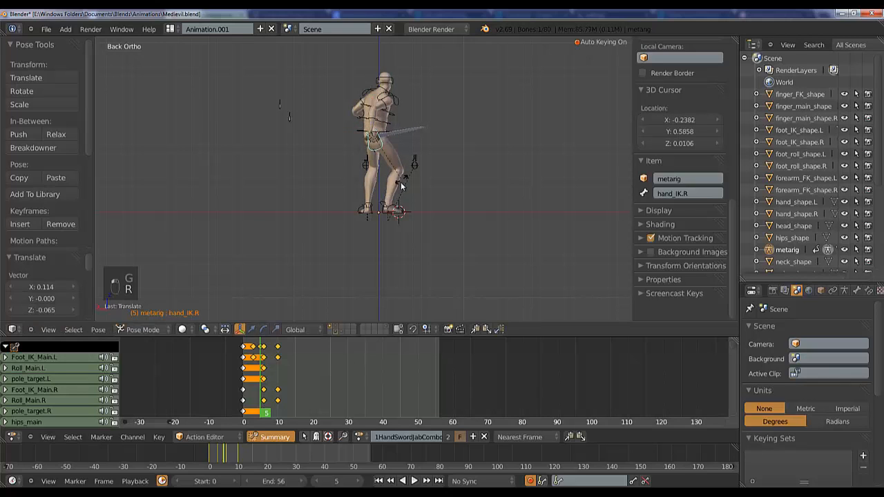
{"action": "left_click", "coordinate": [397, 194]}
- Scrub through the wind-up and move the summary keyframe at frame 5 to frame 6
{"action": "scroll", "coordinate": [405, 134], "scroll_direction": "up", "scroll_amount": 2}
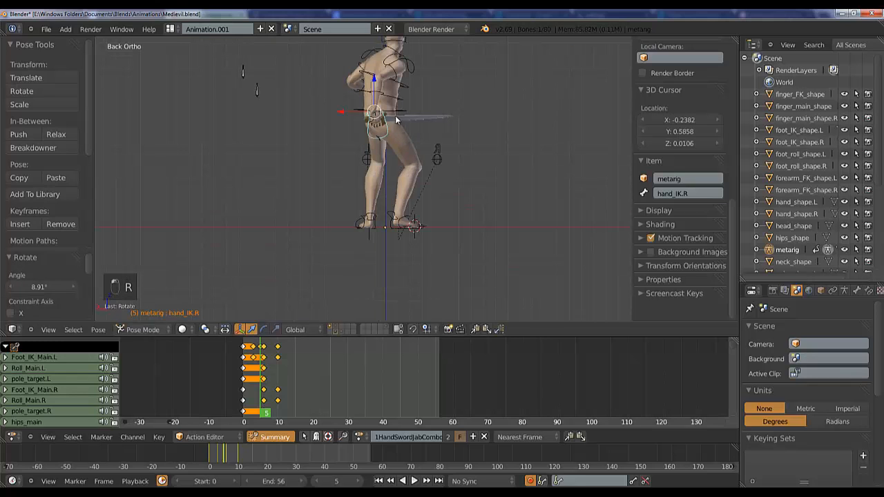
{"action": "middle_click_drag", "start_coordinate": [415, 121], "coordinate": [380, 162]}
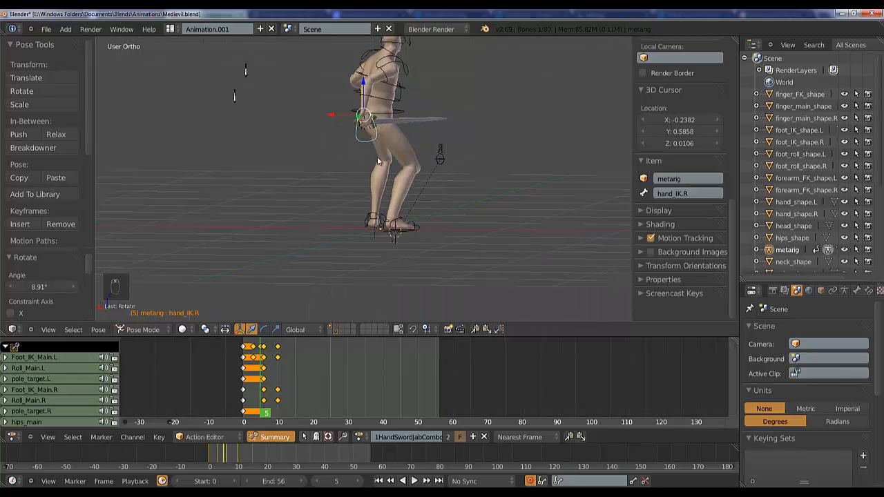
{"action": "left_click", "coordinate": [259, 358]}
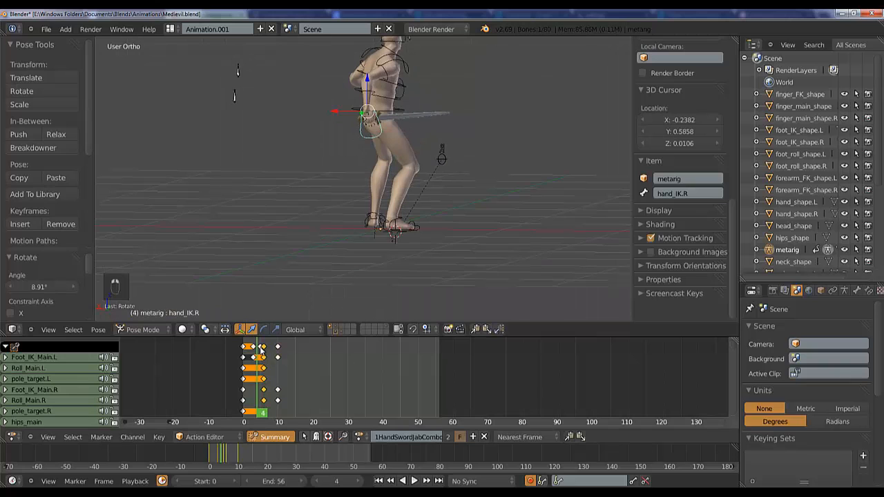
{"action": "scroll", "coordinate": [263, 357], "scroll_direction": "down", "scroll_amount": 4, "text": "alt"}
{"action": "scroll", "coordinate": [262, 352], "scroll_direction": "down", "scroll_amount": 3, "text": "ctrl"}
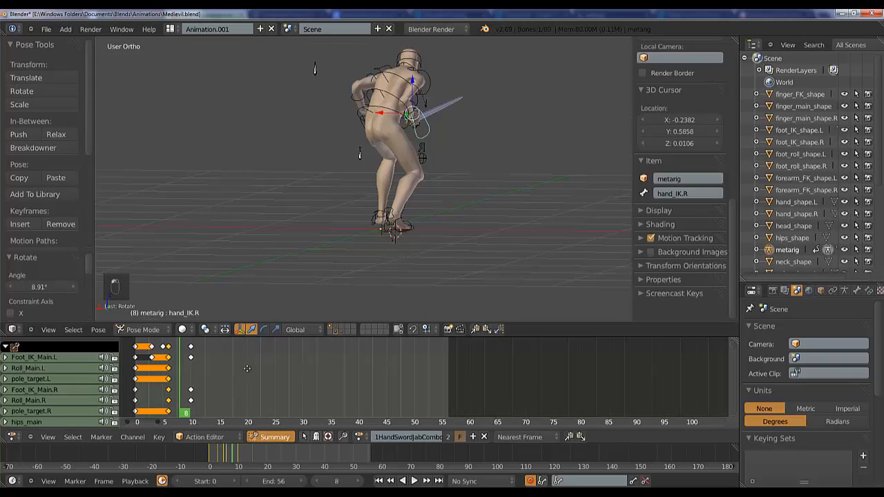
{"action": "scroll", "coordinate": [280, 358], "scroll_direction": "up", "scroll_amount": 3}
{"action": "right_click", "coordinate": [248, 349]}
{"action": "key", "text": "g"}
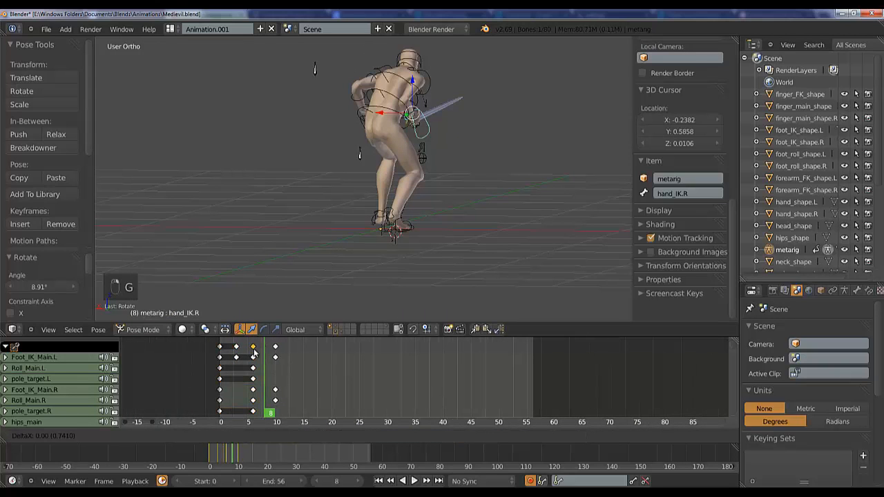
{"action": "left_click", "coordinate": [254, 351]}
- Review the retimed motion and trackball-rotate the spine bone by about 0.6° and -1.7° at frame 6
{"action": "left_click", "coordinate": [253, 356]}
{"action": "mouse_move", "coordinate": [253, 358]}
{"action": "left_mouse_down"}
{"action": "mouse_move", "coordinate": [228, 362]}
{"action": "mouse_move", "coordinate": [241, 361]}
{"action": "left_mouse_up"}
{"action": "mouse_move", "coordinate": [250, 358]}
{"action": "left_mouse_down"}
{"action": "mouse_move", "coordinate": [275, 360]}
{"action": "mouse_move", "coordinate": [230, 366]}
{"action": "mouse_move", "coordinate": [275, 363]}
{"action": "left_mouse_up"}
{"action": "middle_click_drag", "start_coordinate": [437, 147], "coordinate": [374, 201]}
{"action": "mouse_move", "coordinate": [252, 359]}
{"action": "left_mouse_down"}
{"action": "mouse_move", "coordinate": [241, 366]}
{"action": "mouse_move", "coordinate": [254, 368]}
{"action": "mouse_move", "coordinate": [238, 368]}
{"action": "mouse_move", "coordinate": [251, 369]}
{"action": "left_mouse_up"}
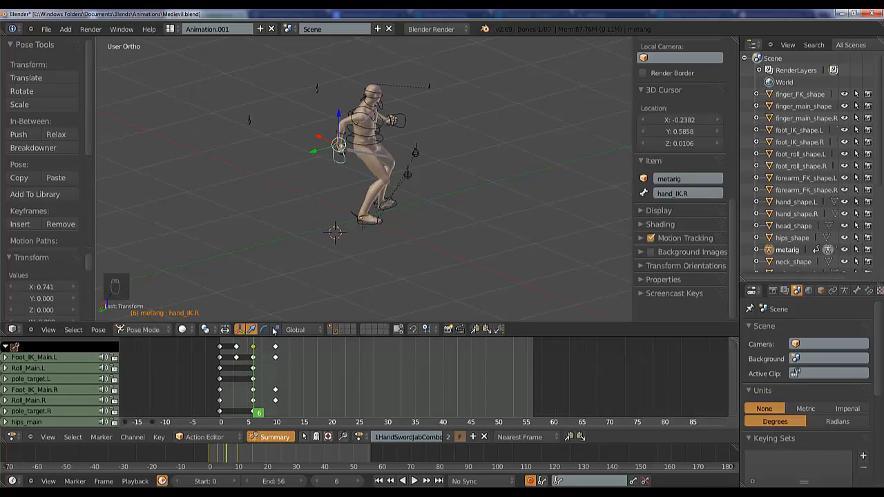
{"action": "middle_click_drag", "start_coordinate": [360, 179], "coordinate": [322, 145]}
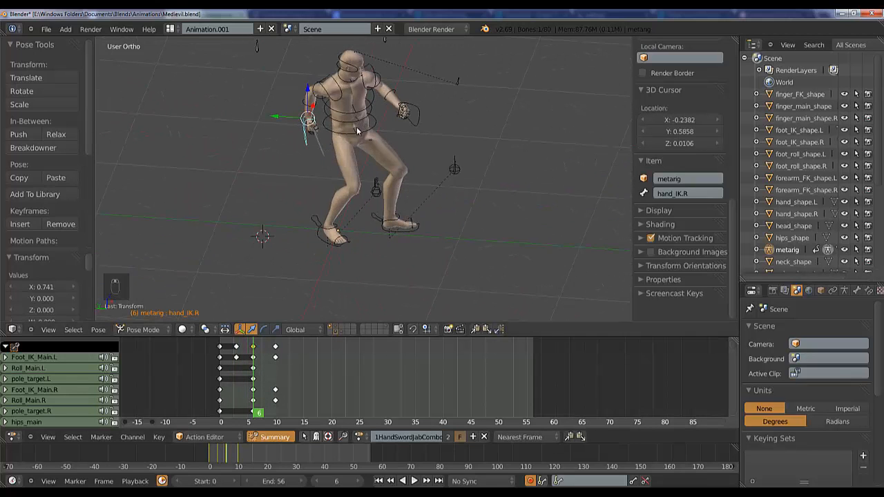
{"action": "right_click", "coordinate": [357, 130]}
{"action": "right_click", "coordinate": [357, 126]}
{"action": "key", "text": "r"}
{"action": "key", "text": "r"}
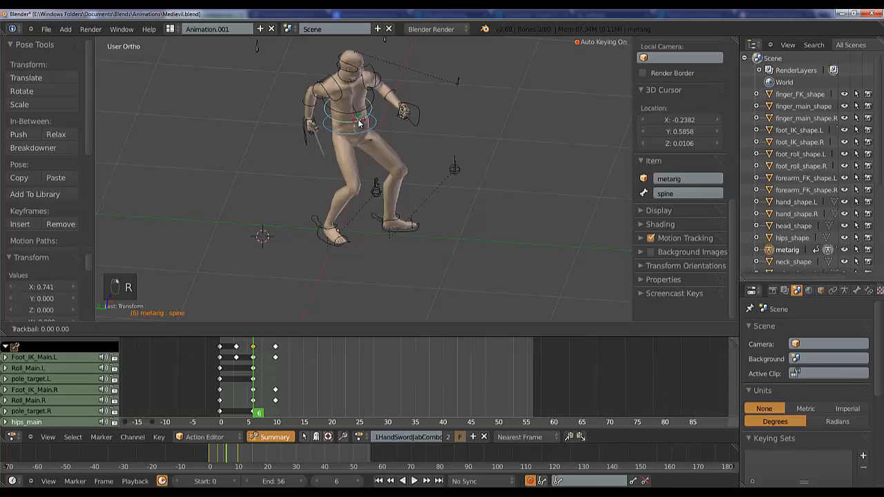
{"action": "left_click", "coordinate": [357, 120]}
- Trackball-rotate the chest bone at frame 6 by about -2.3° and -4.0°, plus another 0° and -2.3°, and scrub the result
{"action": "right_click", "coordinate": [357, 116]}
{"action": "key", "text": "r"}
{"action": "key", "text": "r"}
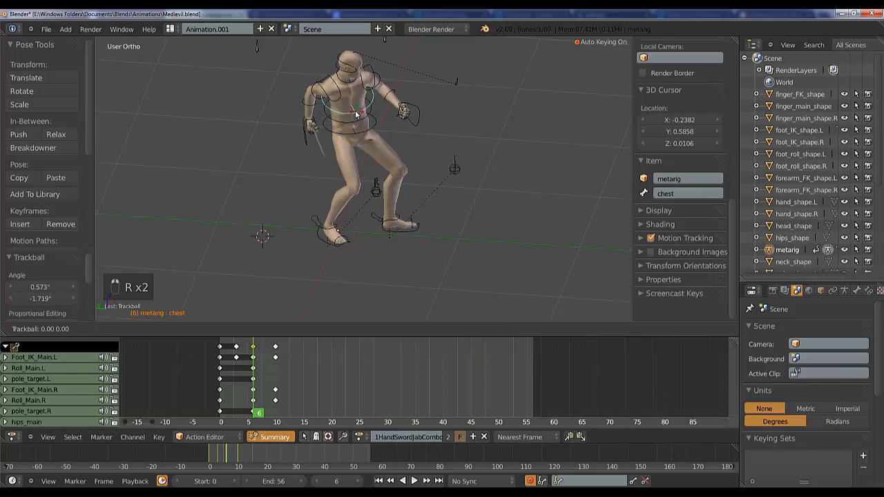
{"action": "left_click", "coordinate": [356, 110]}
{"action": "key", "text": "r"}
{"action": "key", "text": "r"}
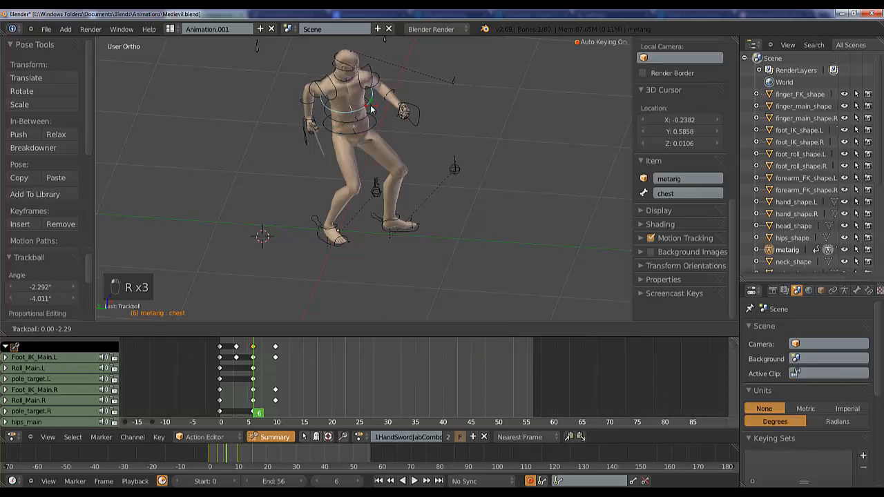
{"action": "left_click", "coordinate": [372, 112]}
{"action": "left_click", "coordinate": [235, 369]}
{"action": "left_click_drag", "start_coordinate": [232, 368], "coordinate": [254, 353]}
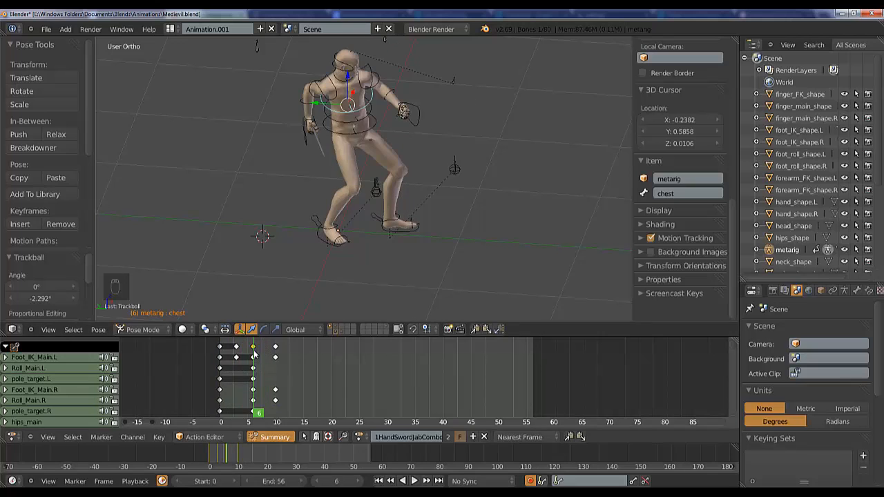
- Rotate hand_IK.L by about -22° at frame 6 and move it about 0.033 in X, 0.009 in Y and -0.022 in Z
{"action": "right_click", "coordinate": [415, 130]}
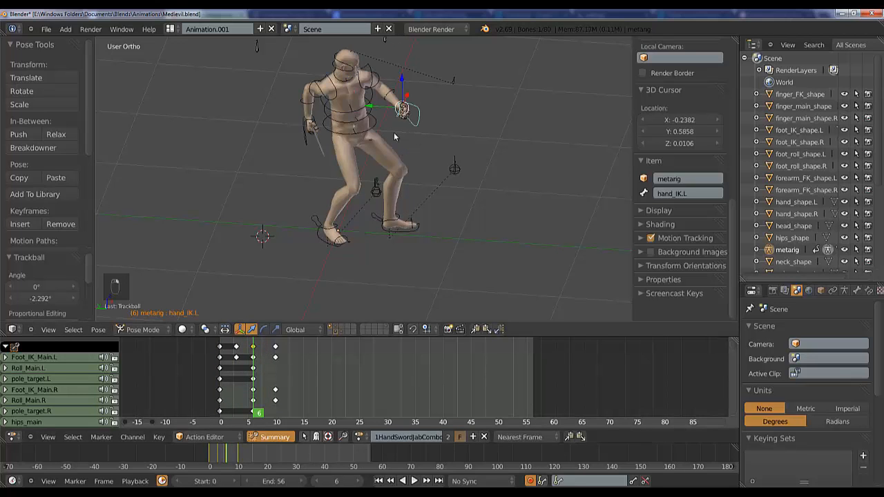
{"action": "middle_click_drag", "start_coordinate": [416, 131], "coordinate": [315, 122]}
{"action": "key", "text": "r"}
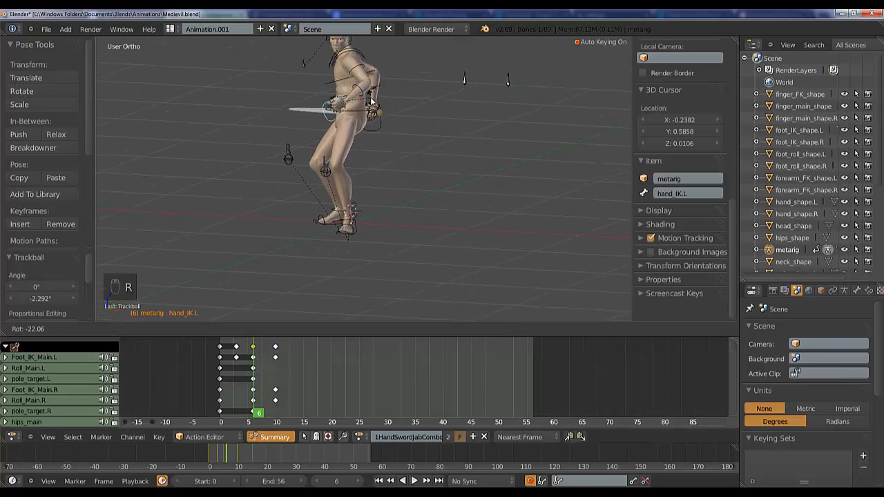
{"action": "left_click", "coordinate": [371, 103]}
{"action": "key", "text": "g"}
{"action": "left_click", "coordinate": [373, 115]}
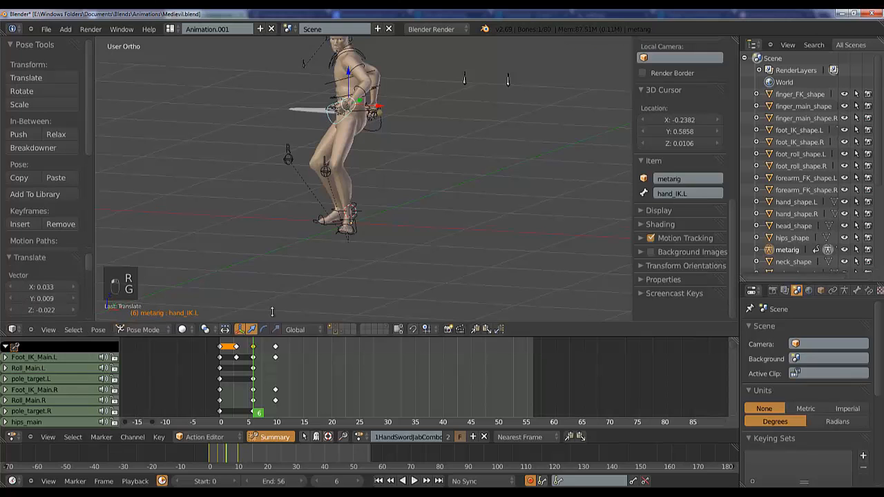
{"action": "mouse_move", "coordinate": [256, 352]}
{"action": "left_mouse_down"}
{"action": "mouse_move", "coordinate": [224, 356]}
{"action": "mouse_move", "coordinate": [276, 355]}
{"action": "mouse_move", "coordinate": [255, 357]}
{"action": "left_mouse_up"}
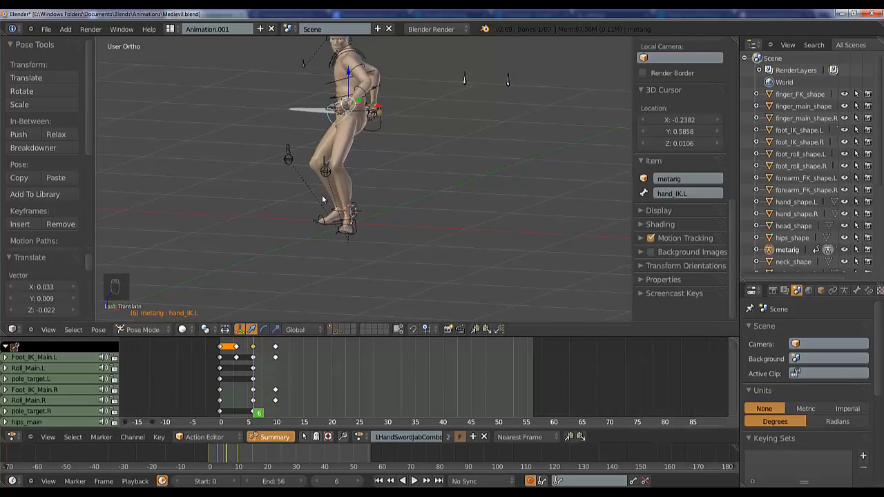
- Scrub the wind-up and trackball-rotate the head bone by about -7.4° and -17.2° at frame 6
{"action": "middle_click_drag", "start_coordinate": [304, 194], "coordinate": [380, 181]}
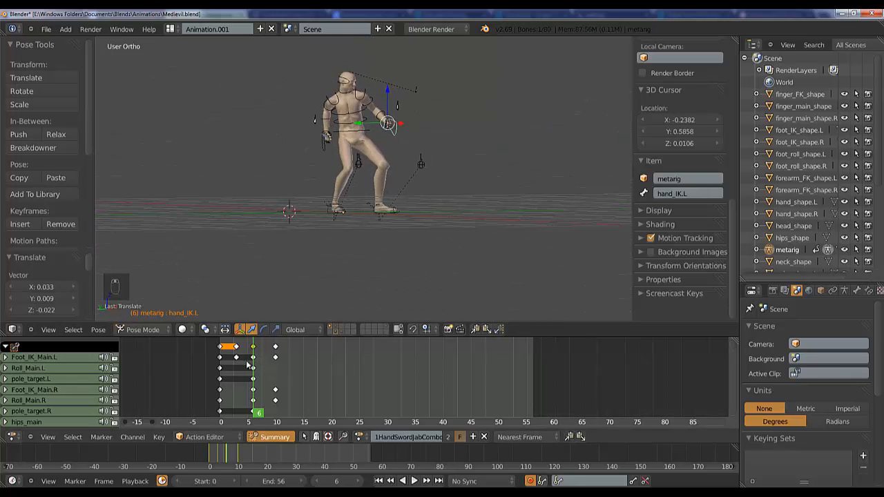
{"action": "mouse_move", "coordinate": [255, 359]}
{"action": "left_mouse_down"}
{"action": "mouse_move", "coordinate": [229, 363]}
{"action": "mouse_move", "coordinate": [255, 370]}
{"action": "left_mouse_up"}
{"action": "middle_click_drag", "start_coordinate": [394, 101], "coordinate": [309, 111]}
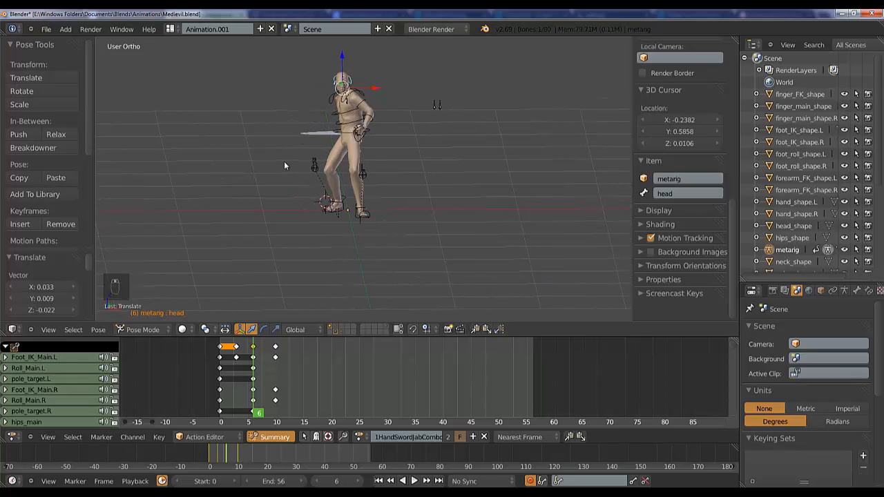
{"action": "mouse_move", "coordinate": [255, 361]}
{"action": "left_mouse_down"}
{"action": "mouse_move", "coordinate": [236, 359]}
{"action": "mouse_move", "coordinate": [253, 362]}
{"action": "left_mouse_up"}
{"action": "key", "text": "r"}
{"action": "key", "text": "r"}
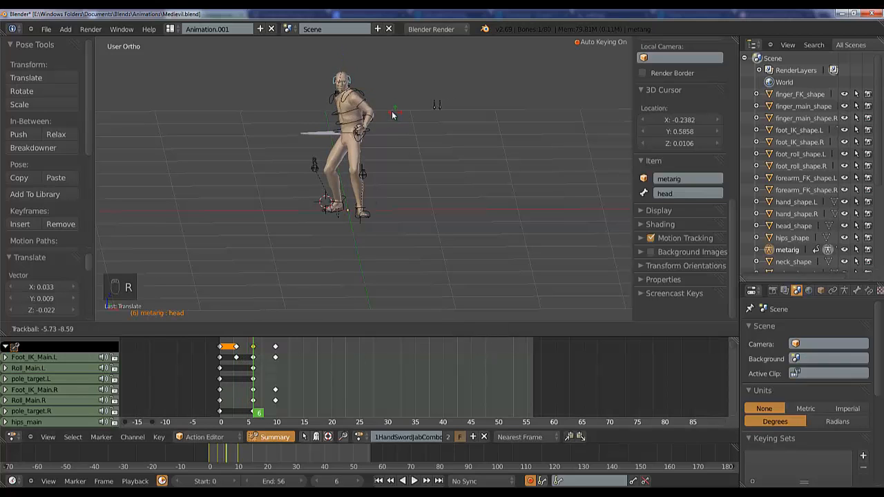
{"action": "left_click", "coordinate": [407, 77]}
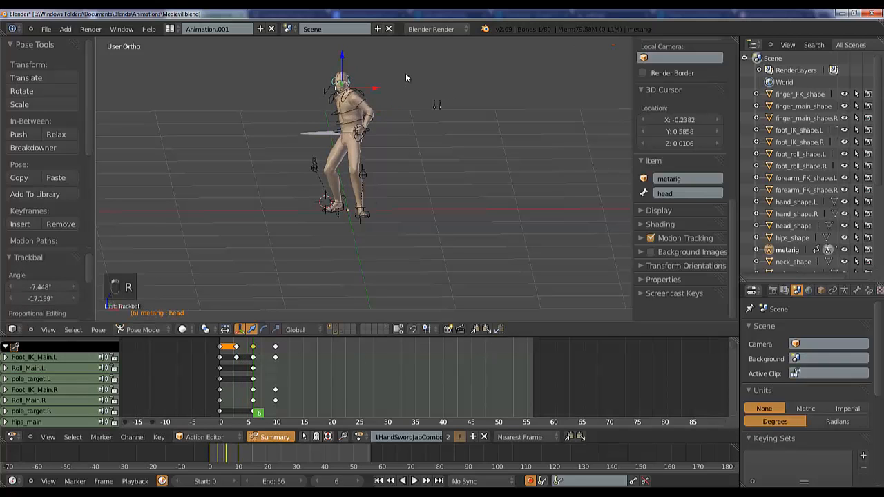
- Move the Eyes_IK bone by about 0.216 in X, -0.025 in Y and -0.123 in Z at frame 6, and inspect the face
{"action": "right_click", "coordinate": [322, 95]}
{"action": "key", "text": "g"}
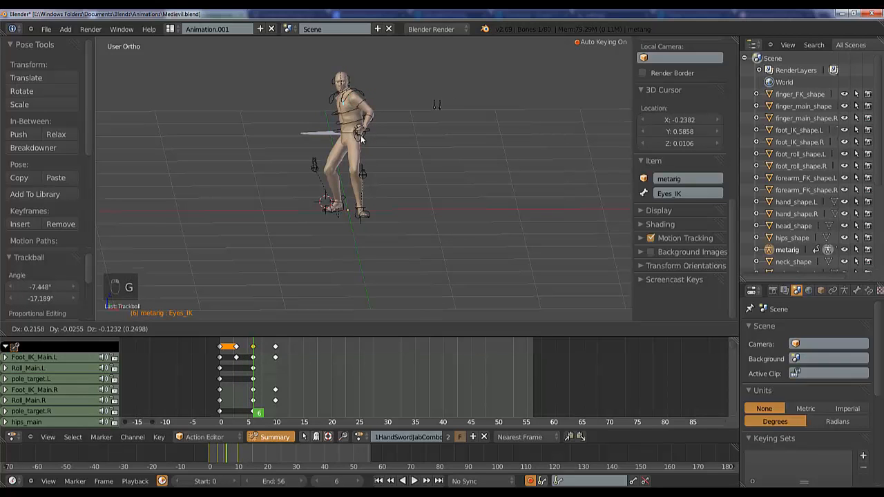
{"action": "left_click", "coordinate": [361, 139]}
{"action": "scroll", "coordinate": [369, 112], "scroll_direction": "up", "scroll_amount": 3}
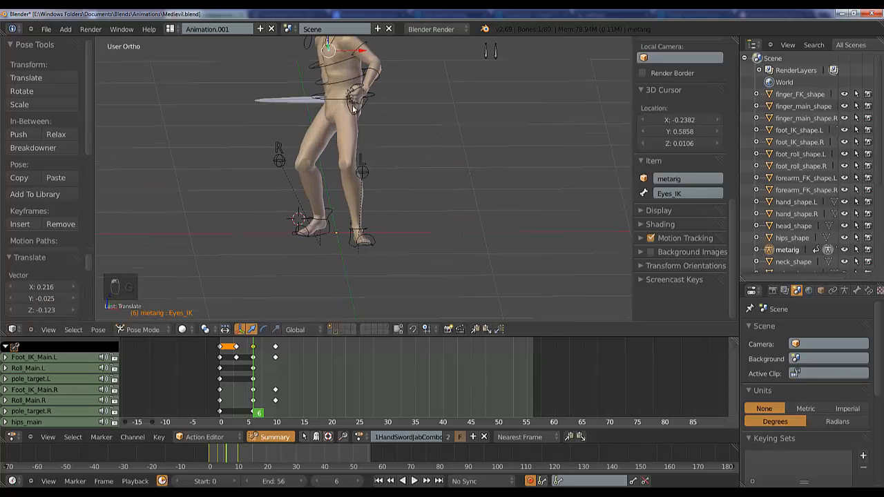
{"action": "middle_click_drag", "start_coordinate": [366, 111], "coordinate": [383, 236], "text": "shift"}
{"action": "scroll", "coordinate": [347, 141], "scroll_direction": "up", "scroll_amount": 4}
{"action": "middle_click_drag", "start_coordinate": [351, 144], "coordinate": [338, 172]}
{"action": "scroll", "coordinate": [338, 172], "scroll_direction": "down", "scroll_amount": 2}
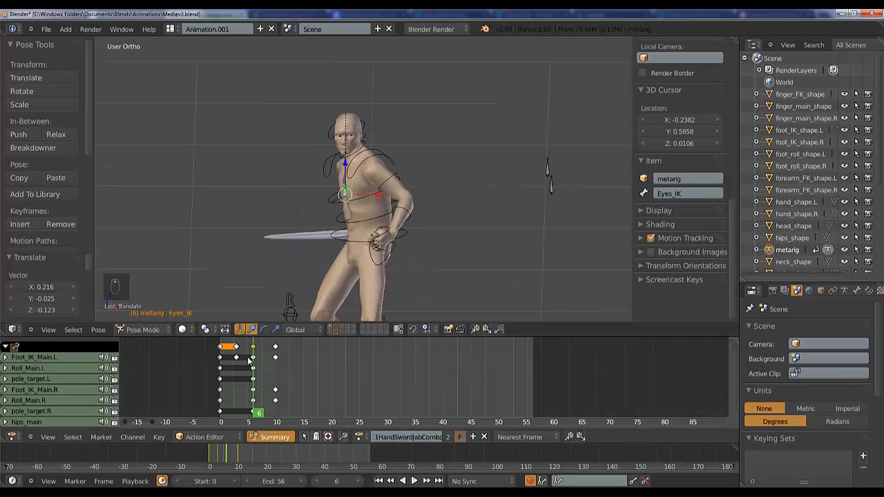
- Scrub through frames 6 to 8 and move hand_IK.R about -0.295 along global X at frame 8
{"action": "mouse_move", "coordinate": [250, 362]}
{"action": "left_mouse_down"}
{"action": "mouse_move", "coordinate": [239, 369]}
{"action": "mouse_move", "coordinate": [271, 371]}
{"action": "mouse_move", "coordinate": [264, 374]}
{"action": "left_mouse_up"}
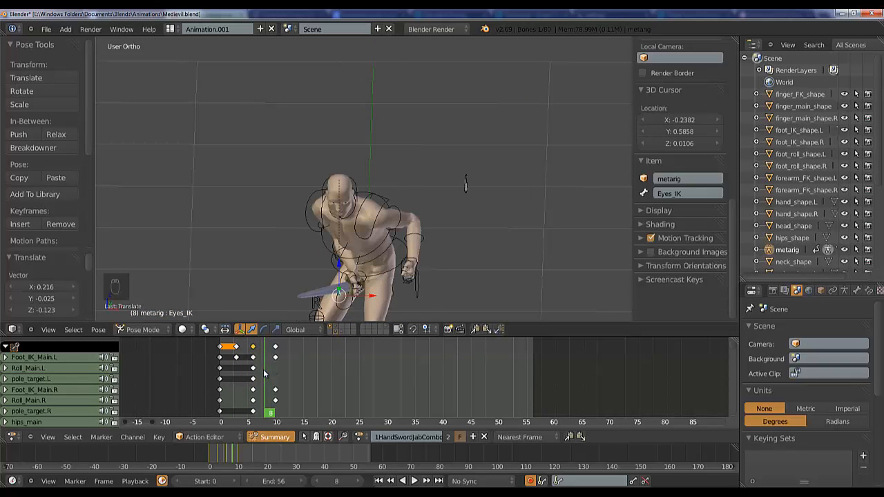
{"action": "middle_click_drag", "start_coordinate": [290, 304], "coordinate": [393, 257]}
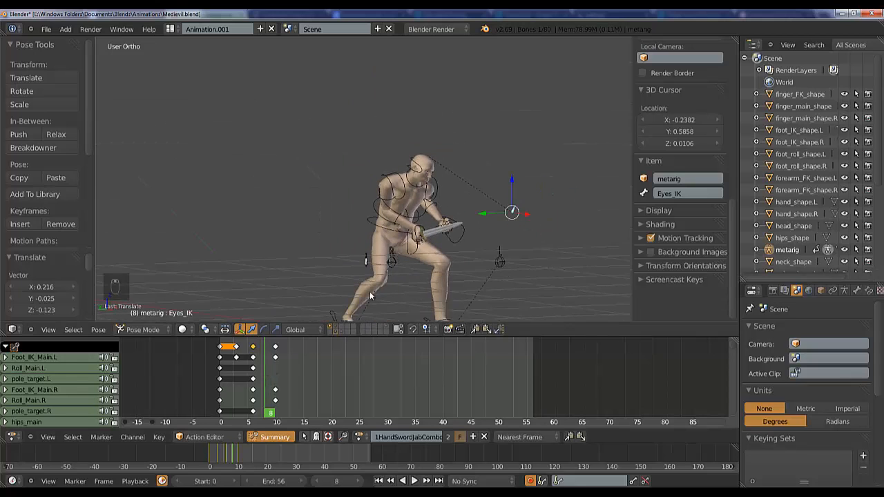
{"action": "left_click_drag", "start_coordinate": [266, 370], "coordinate": [258, 372]}
{"action": "right_click", "coordinate": [353, 246]}
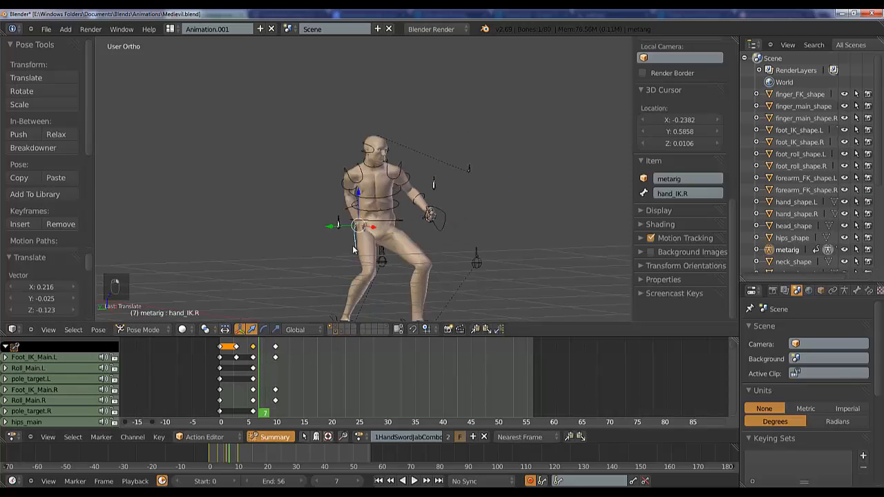
{"action": "middle_click_drag", "start_coordinate": [423, 265], "coordinate": [331, 311]}
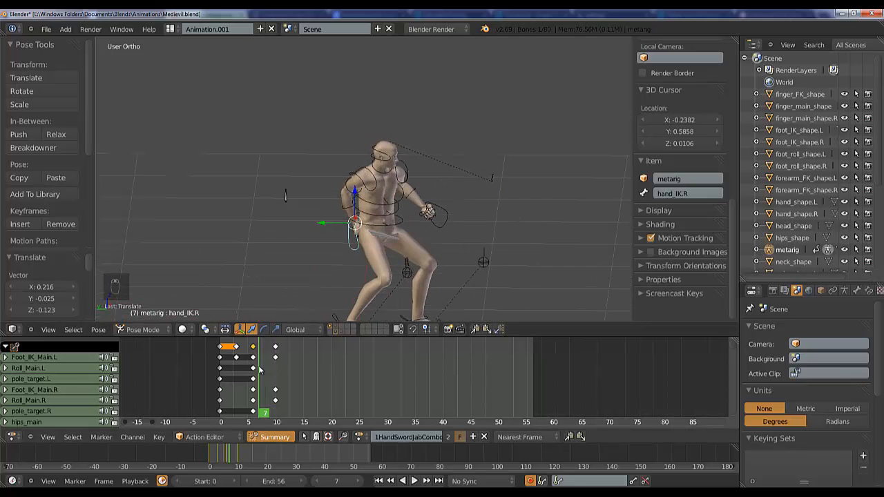
{"action": "key", "text": "Right"}
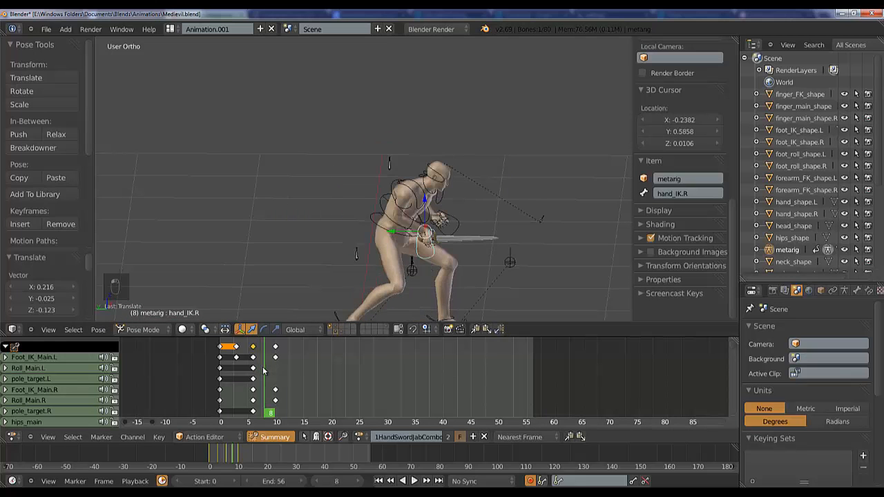
{"action": "middle_click_drag", "start_coordinate": [453, 249], "coordinate": [360, 254]}
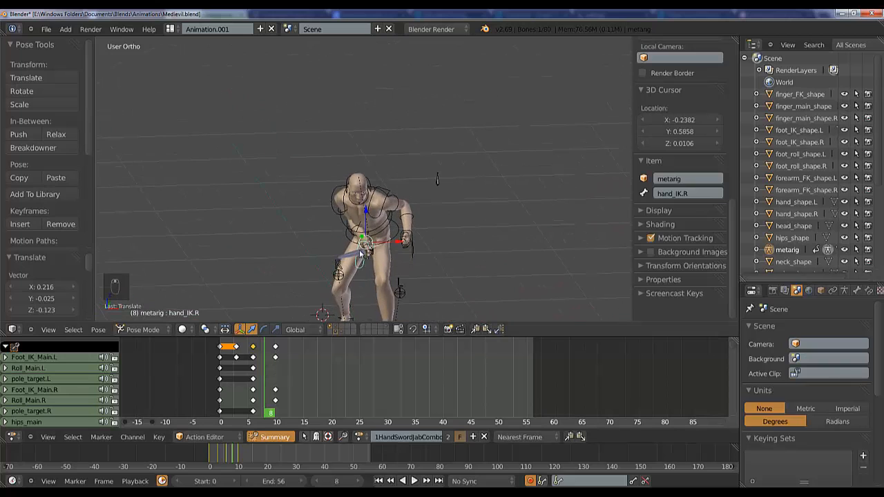
{"action": "key", "text": "g"}
{"action": "key", "text": "x"}
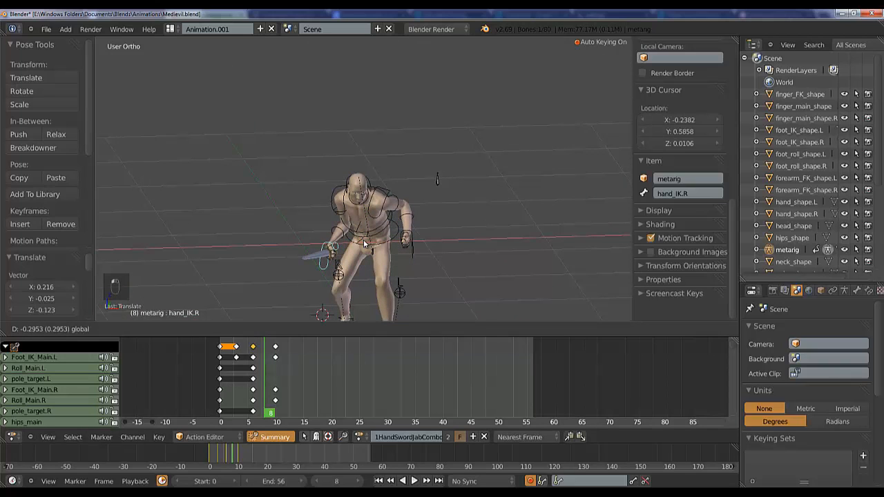
{"action": "left_click", "coordinate": [364, 243]}
- Trackball-rotate hand_IK.R by about 8.0° and 32.7° at frame 8
{"action": "key", "text": "r"}
{"action": "key", "text": "r"}
{"action": "left_click", "coordinate": [401, 251]}
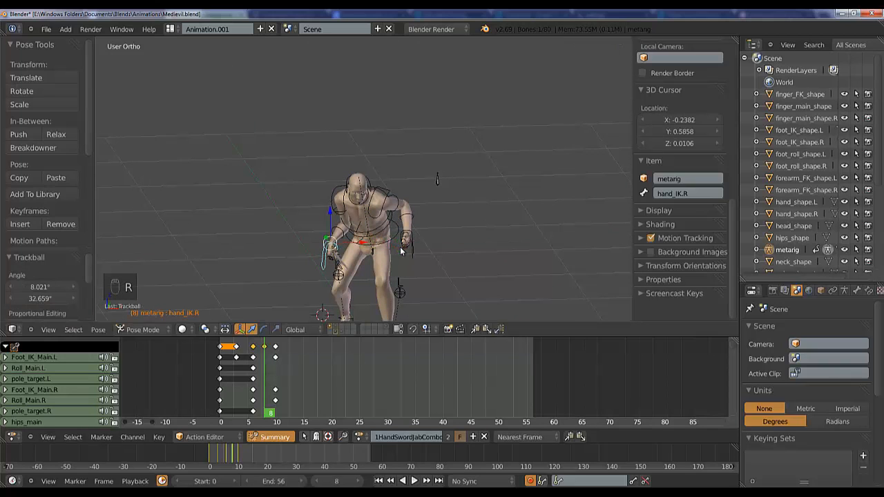
- Move the elbow.R bone about -0.552 in X, 0.287 in Y and 0.305 in Z at frame 8
{"action": "middle_click_drag", "start_coordinate": [392, 220], "coordinate": [508, 200]}
{"action": "right_click", "coordinate": [438, 171]}
{"action": "key", "text": "g"}
{"action": "right_click", "coordinate": [333, 145]}
{"action": "middle_click_drag", "start_coordinate": [396, 301], "coordinate": [492, 290]}
{"action": "key", "text": "g"}
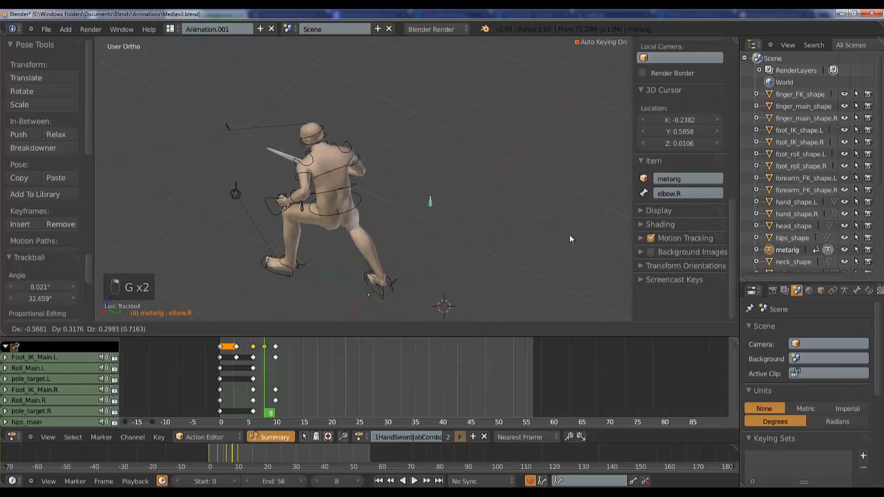
{"action": "left_click", "coordinate": [495, 212]}
- Move elbow.R again by about -0.019, 0.036, -0.072 and by about -0.062, 0.325, 0.018 in X, Y and Z, and scrub the result
{"action": "middle_click_drag", "start_coordinate": [494, 213], "coordinate": [409, 220]}
{"action": "key", "text": "g"}
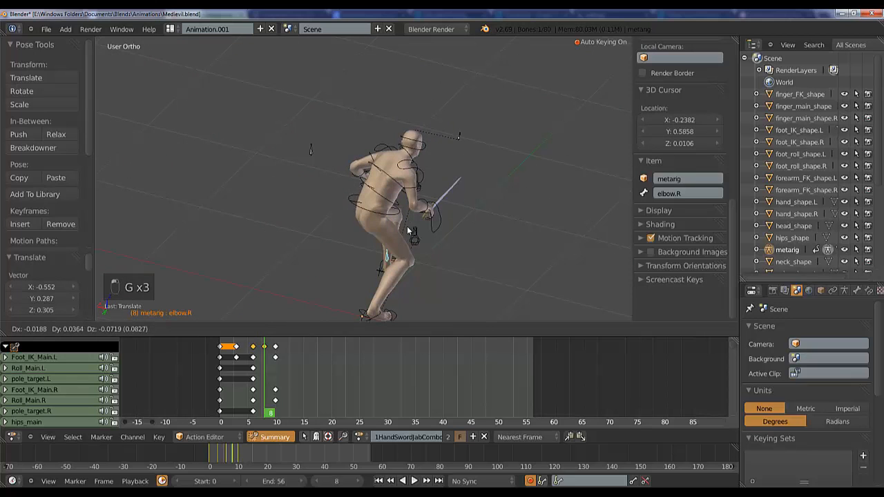
{"action": "left_click", "coordinate": [410, 234]}
{"action": "middle_click_drag", "start_coordinate": [409, 250], "coordinate": [309, 262]}
{"action": "key", "text": "g"}
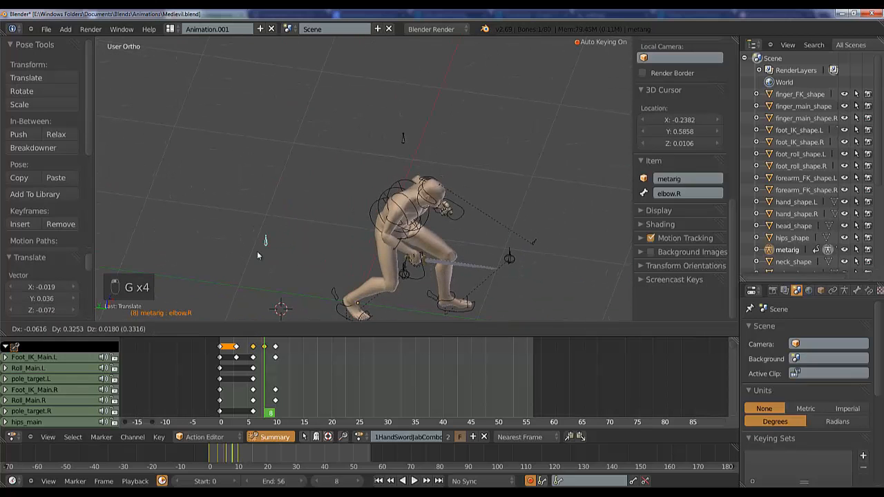
{"action": "left_click", "coordinate": [257, 255]}
{"action": "mouse_move", "coordinate": [258, 354]}
{"action": "left_mouse_down"}
{"action": "mouse_move", "coordinate": [275, 359]}
{"action": "mouse_move", "coordinate": [265, 360]}
{"action": "left_mouse_up"}
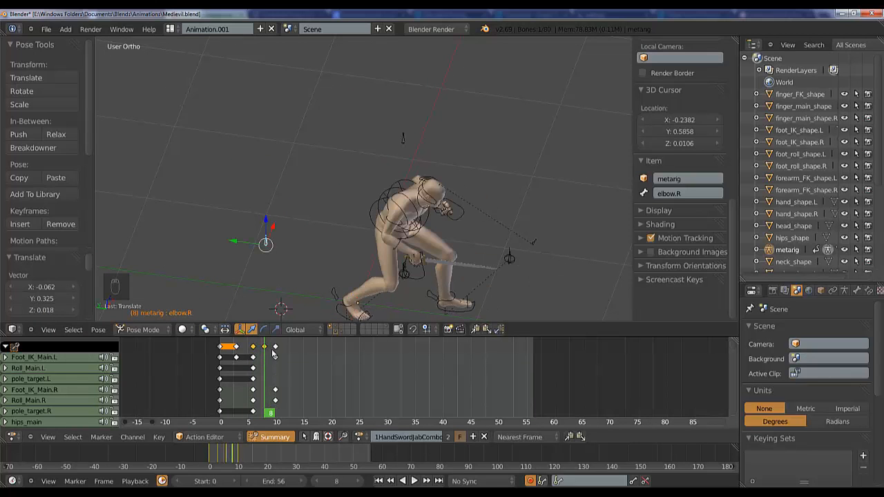
- Rotate hand_IK.R by about 11.2° in the front view at frame 8
{"action": "middle_click_drag", "start_coordinate": [349, 240], "coordinate": [313, 279]}
{"action": "scroll", "coordinate": [447, 220], "scroll_direction": "up", "scroll_amount": 2}
{"action": "right_click", "coordinate": [310, 235]}
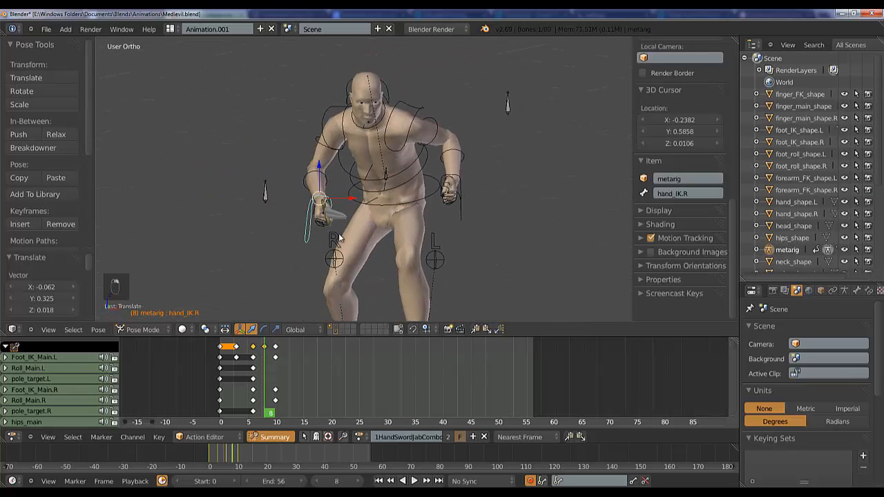
{"action": "key", "text": "KP_1"}
{"action": "key", "text": "r"}
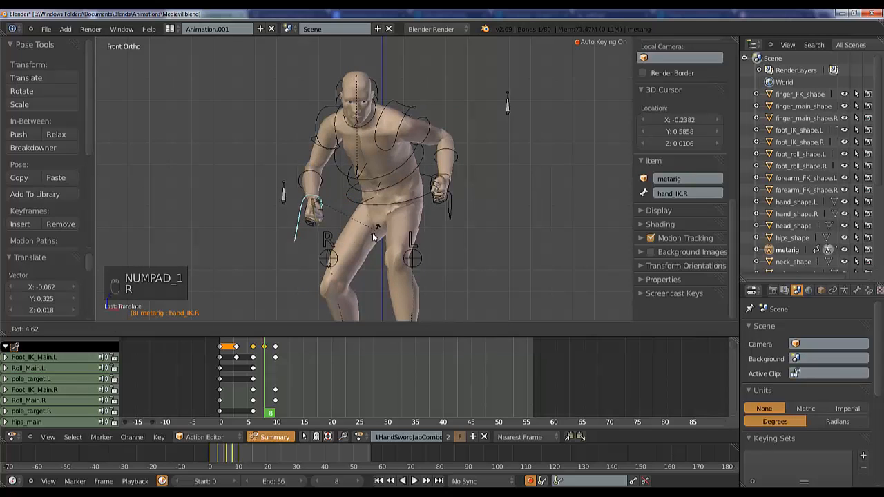
{"action": "left_click", "coordinate": [367, 238]}
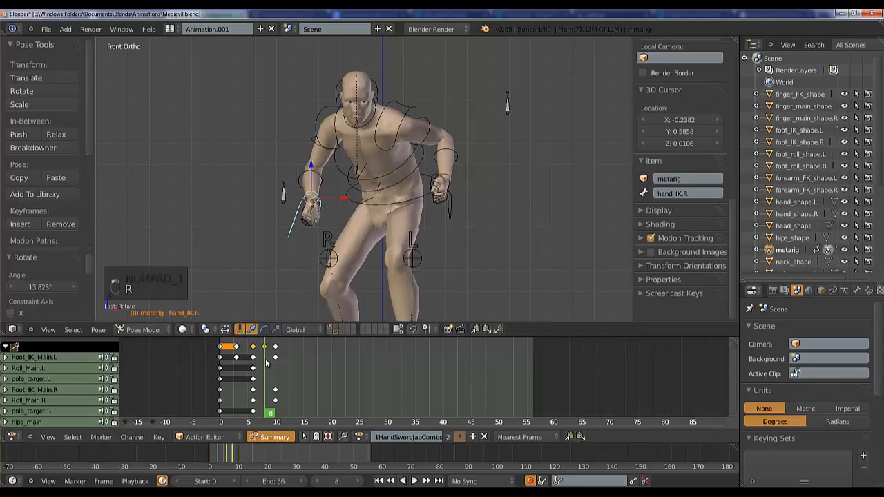
{"action": "key", "text": "ctrl+z"}
{"action": "key", "text": "r"}
{"action": "left_click", "coordinate": [361, 269]}
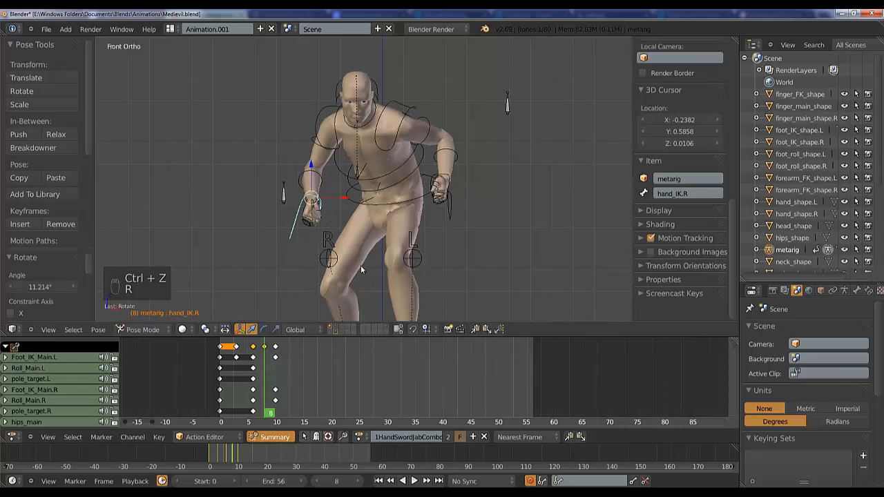
- Scrub between the wind-up and the lunge, and play the animation from frame 0 in an angled view
{"action": "left_click", "coordinate": [263, 372]}
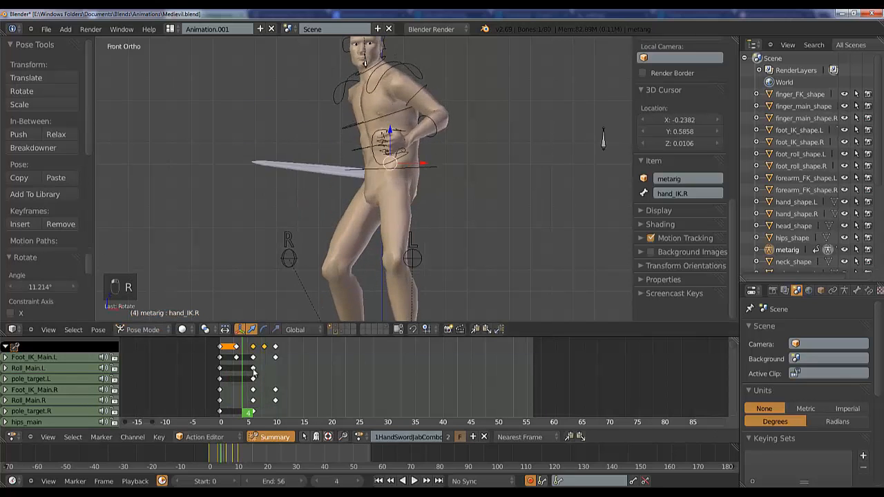
{"action": "left_click_drag", "start_coordinate": [263, 372], "coordinate": [281, 361]}
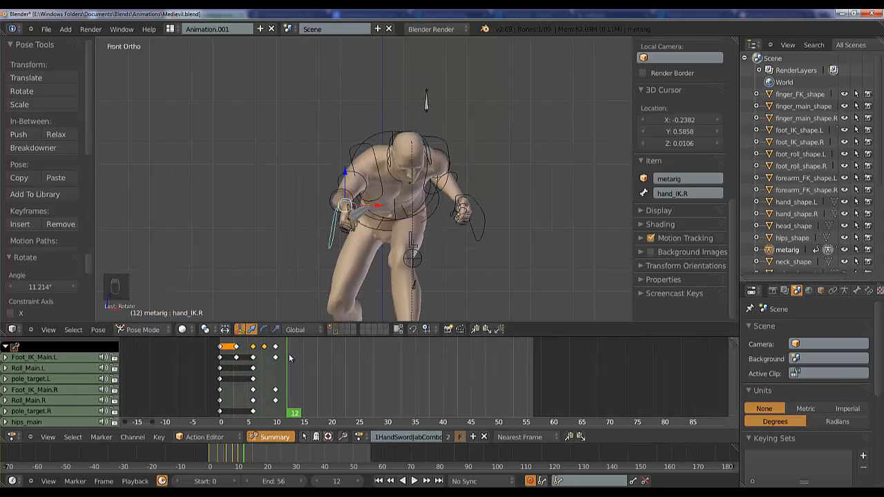
{"action": "scroll", "coordinate": [415, 115], "scroll_direction": "down", "scroll_amount": 3}
{"action": "middle_click_drag", "start_coordinate": [351, 211], "coordinate": [416, 226]}
{"action": "left_click_drag", "start_coordinate": [266, 376], "coordinate": [221, 382]}
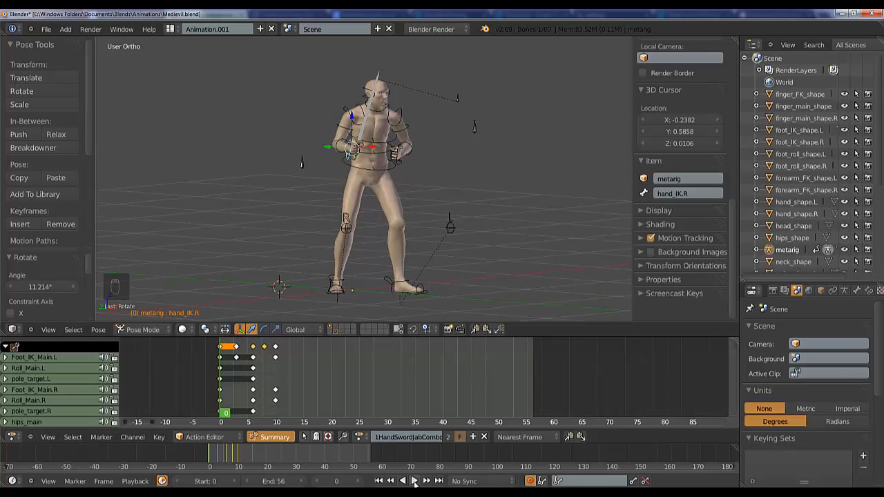
{"action": "left_click", "coordinate": [414, 481]}
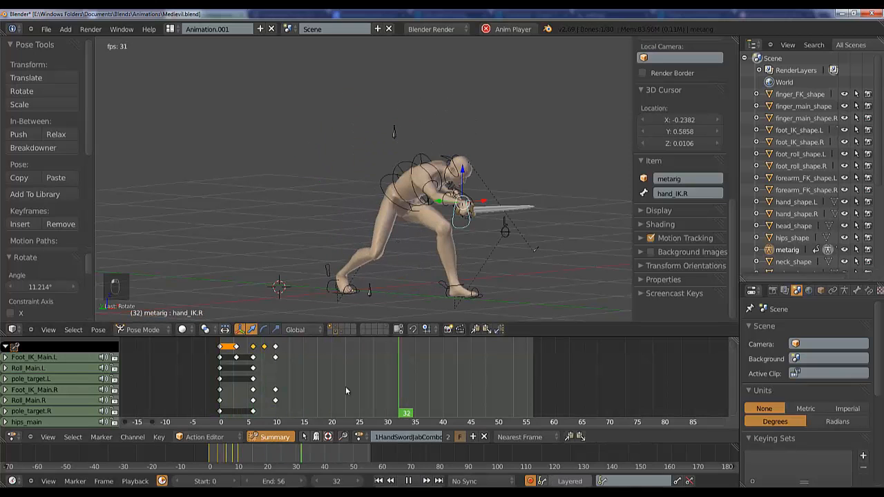
- Auto-set the preview range to the action's keyframes, extend its end frame to 19, and play the animation
{"action": "key", "text": "ctrl+alt+p"}
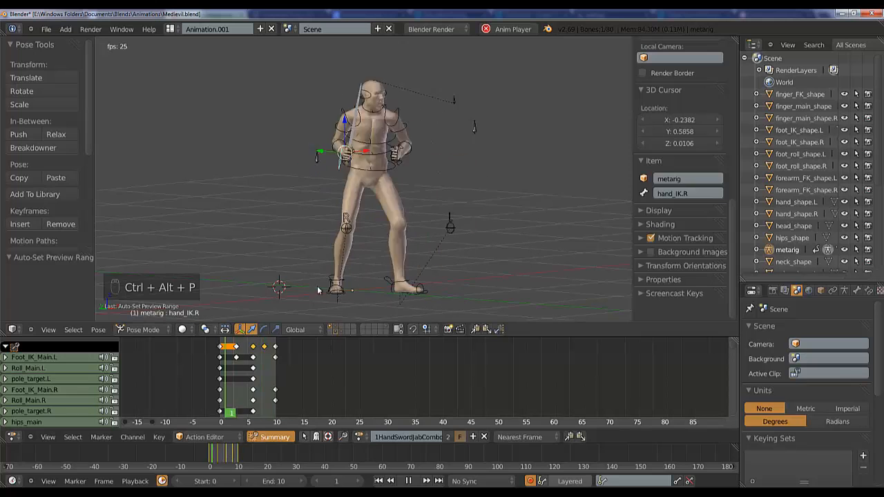
{"action": "left_click", "coordinate": [409, 480]}
{"action": "left_click_drag", "start_coordinate": [273, 482], "coordinate": [287, 485]}
{"action": "left_click", "coordinate": [414, 482]}
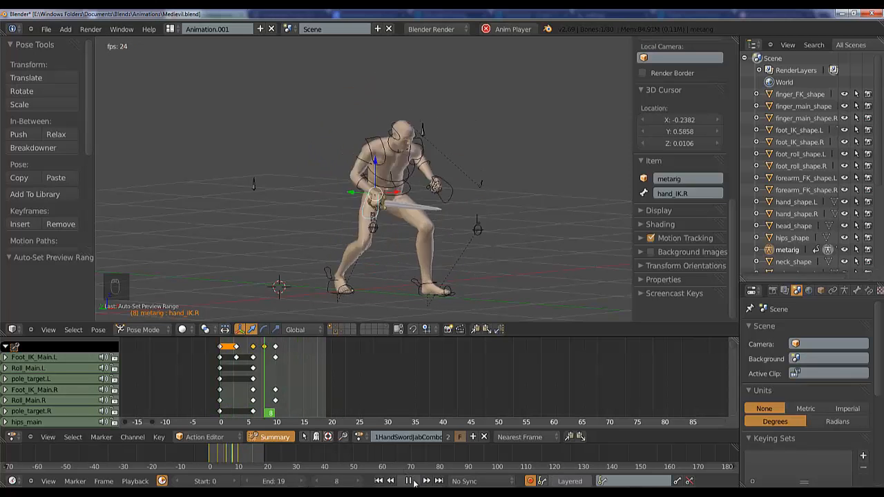
{"action": "left_click", "coordinate": [413, 481]}
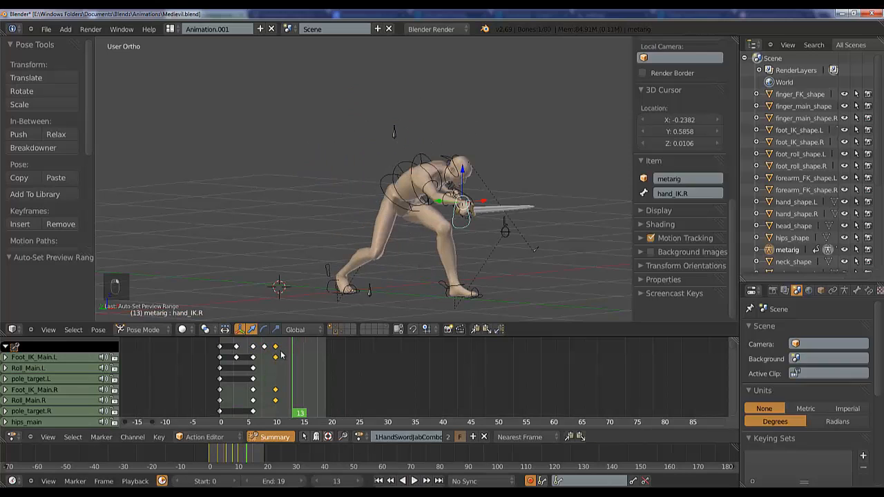
- Shift the final lunge keyframes to frame 12 and the frame 8 keyframes to frame 9, and play back the timing
{"action": "key", "text": "g"}
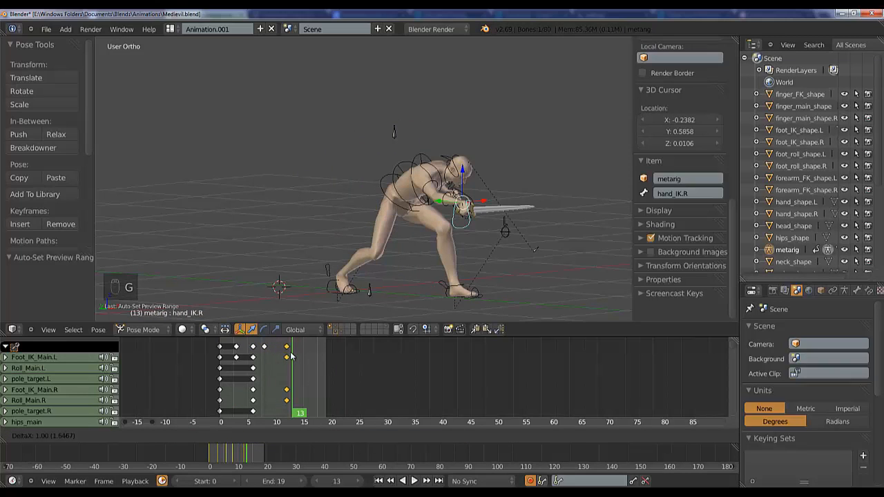
{"action": "left_click", "coordinate": [292, 356]}
{"action": "right_click", "coordinate": [268, 348]}
{"action": "key", "text": "g"}
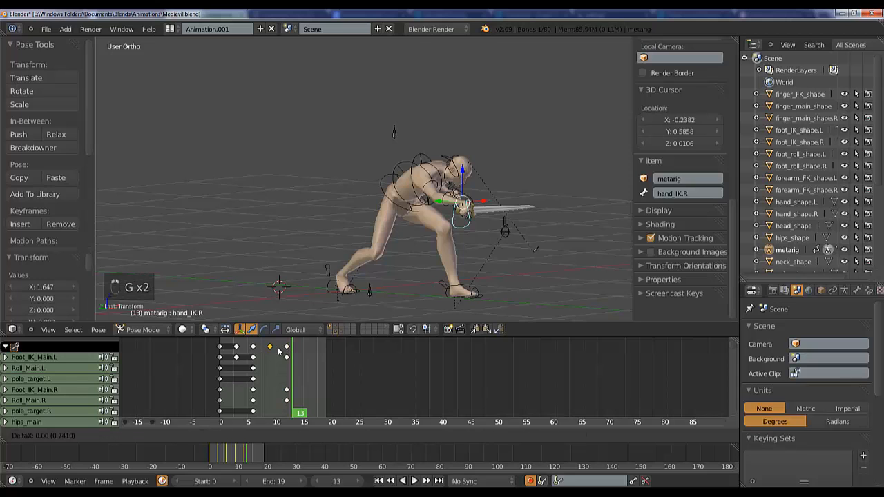
{"action": "left_click", "coordinate": [279, 353]}
{"action": "left_click_drag", "start_coordinate": [288, 362], "coordinate": [230, 369]}
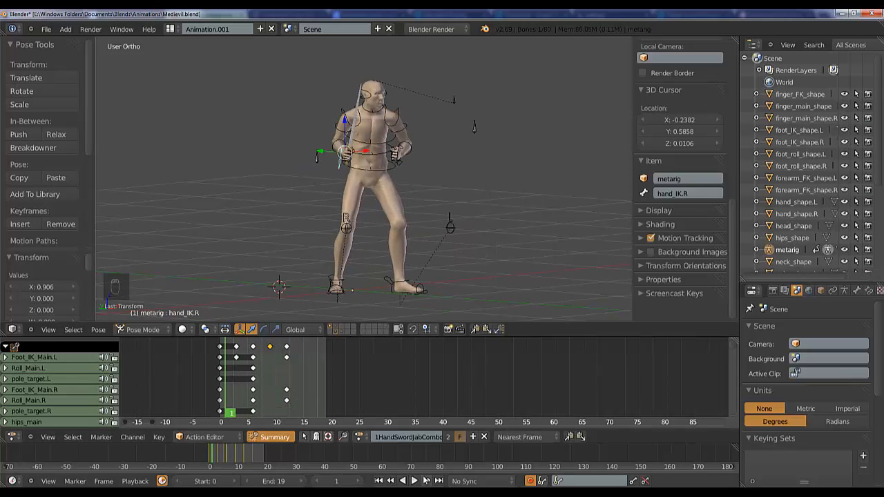
{"action": "left_click", "coordinate": [415, 481]}
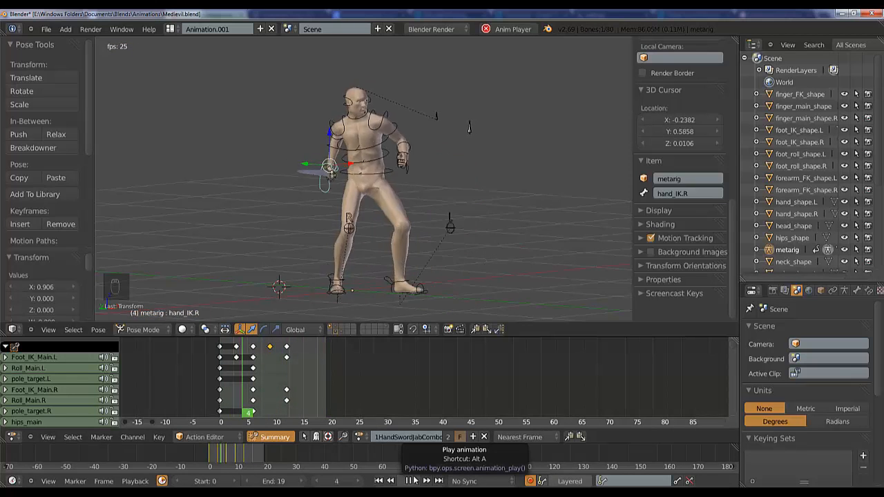
{"action": "left_click", "coordinate": [411, 481]}
- Shift the final lunge keyframes to frame 11 and replay the animation from the start
{"action": "right_click", "coordinate": [287, 350]}
{"action": "key", "text": "g"}
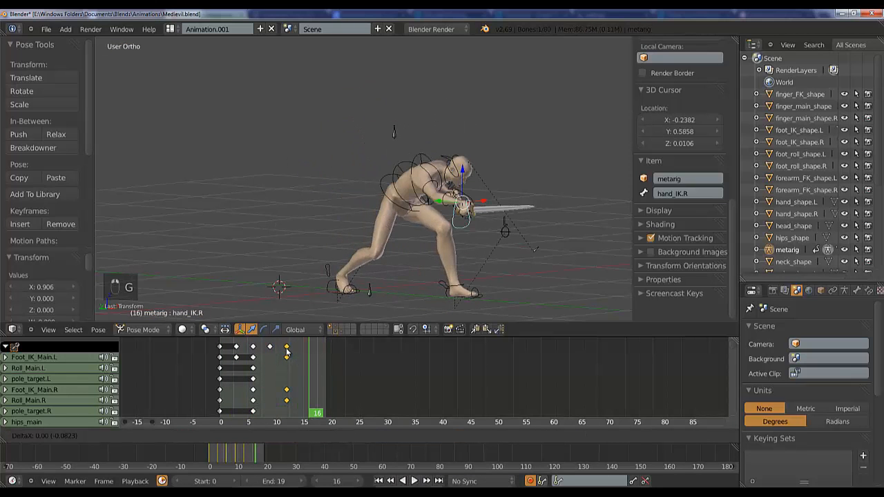
{"action": "left_click", "coordinate": [285, 353]}
{"action": "key", "text": "shift+Left"}
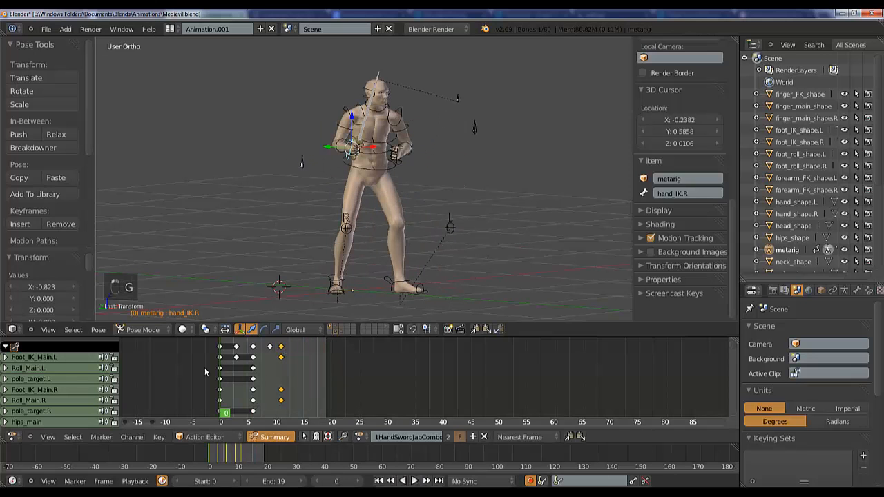
{"action": "left_click", "coordinate": [414, 482]}
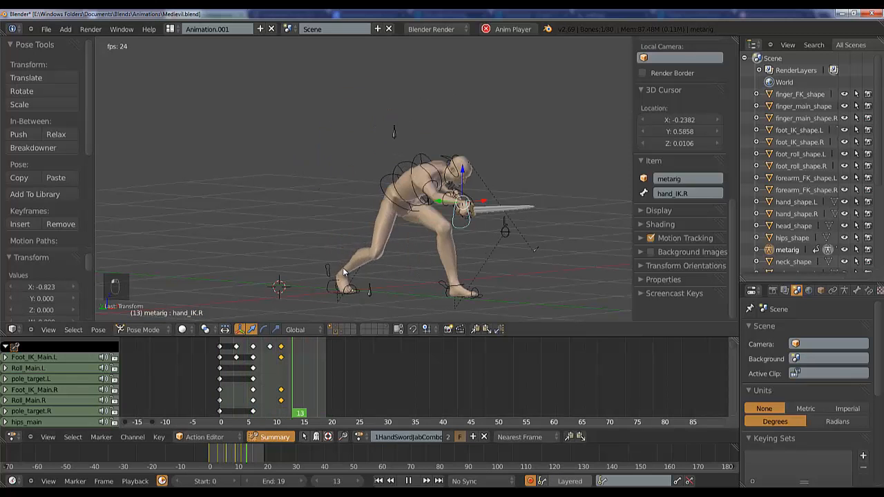
{"action": "left_click", "coordinate": [409, 481]}
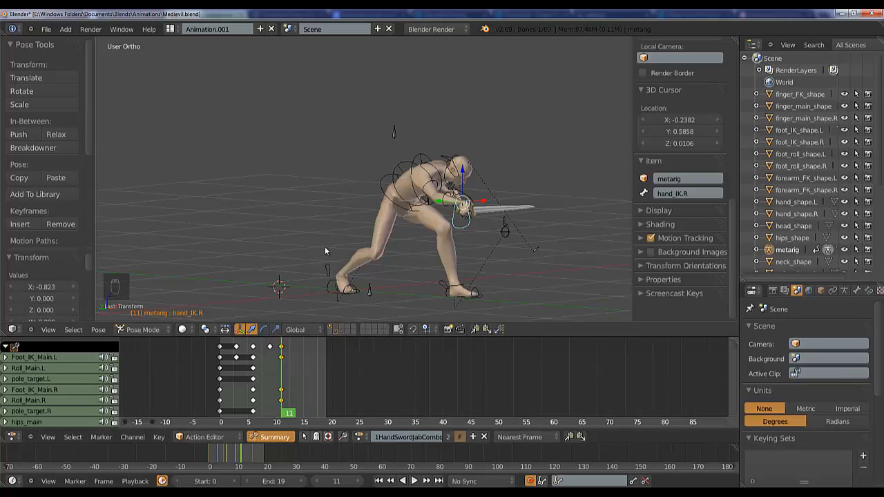
- Switch to the Dark Souls weapon video and replay the sword attack between 1:02 and 1:04 to study its lunge and hold
{"action": "middle_click_drag", "start_coordinate": [331, 249], "coordinate": [474, 228]}
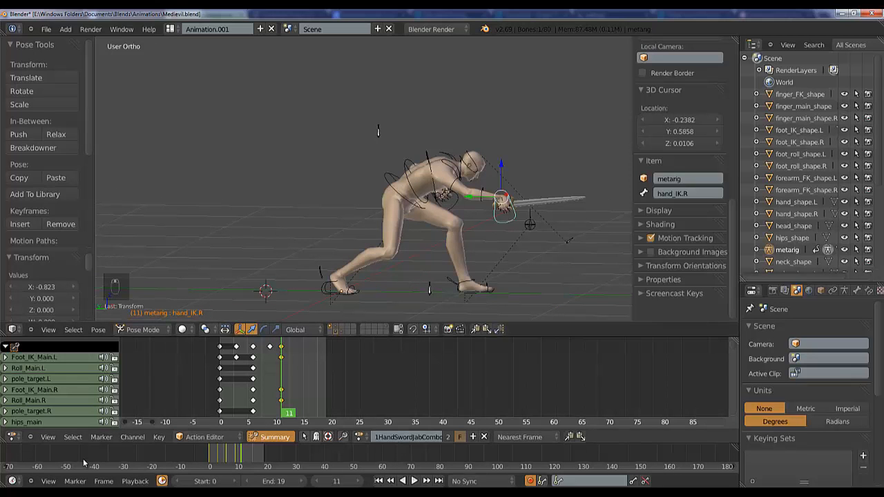
{"action": "left_click", "coordinate": [76, 488]}
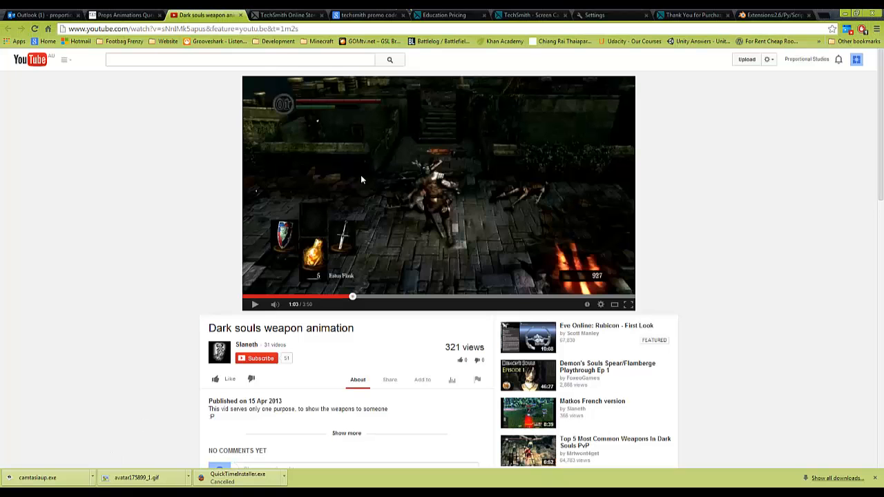
{"action": "left_click", "coordinate": [255, 306]}
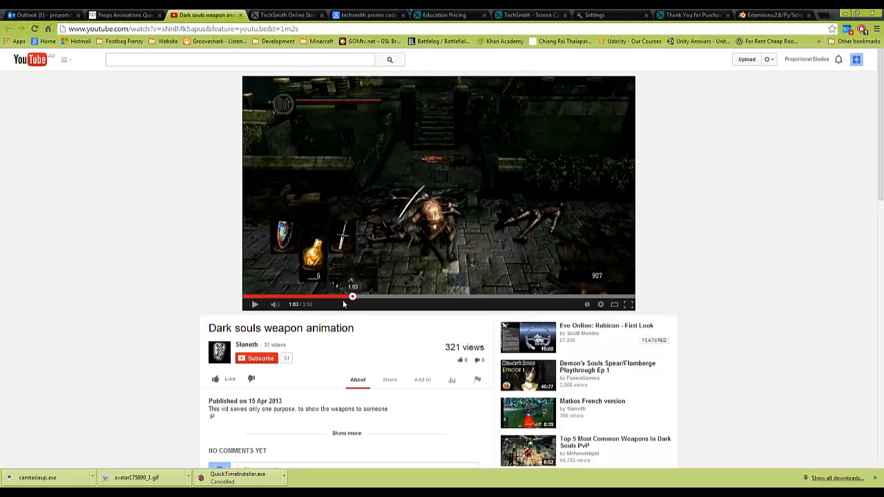
{"action": "left_click", "coordinate": [352, 297]}
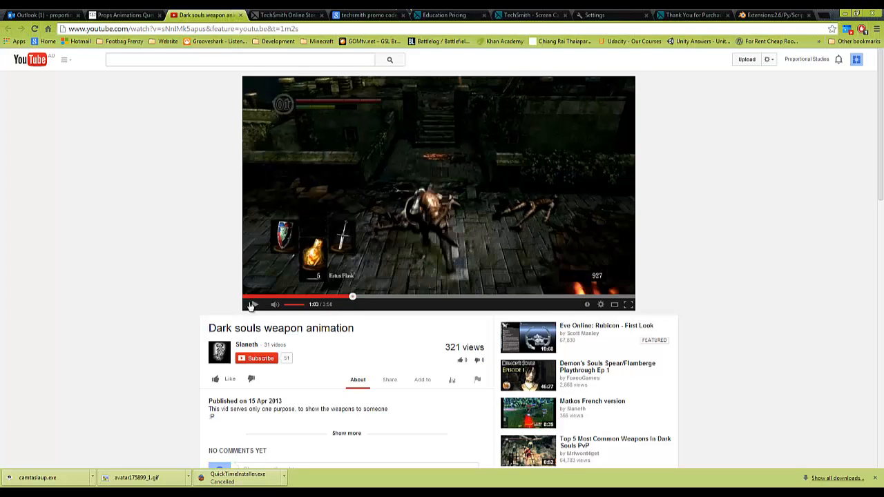
{"action": "left_click", "coordinate": [253, 306]}
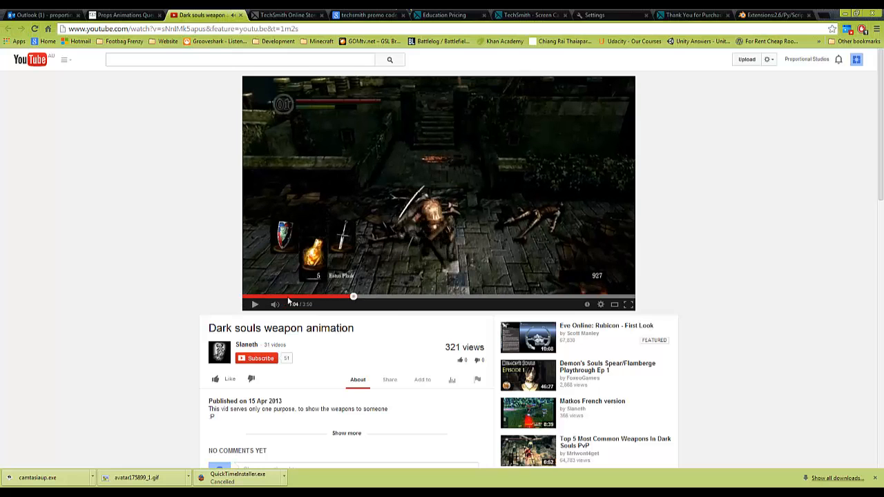
{"action": "left_click", "coordinate": [351, 299]}
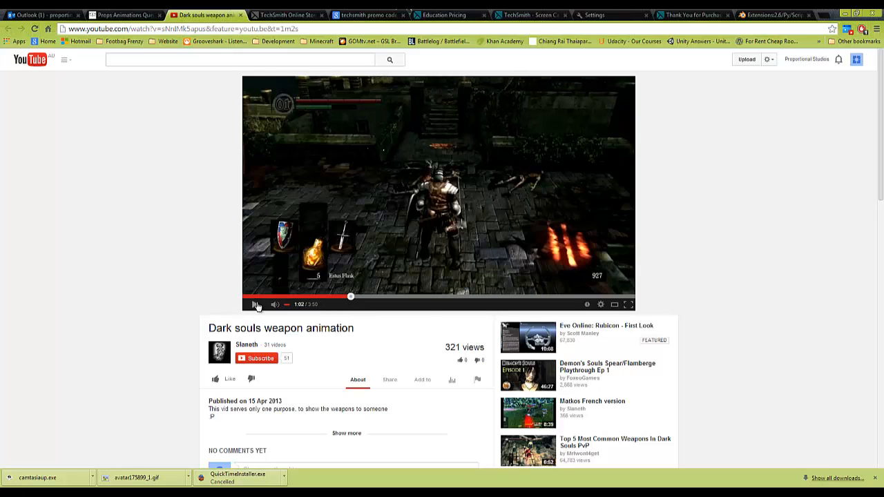
{"action": "left_click", "coordinate": [256, 306]}
{"action": "left_click", "coordinate": [259, 306]}
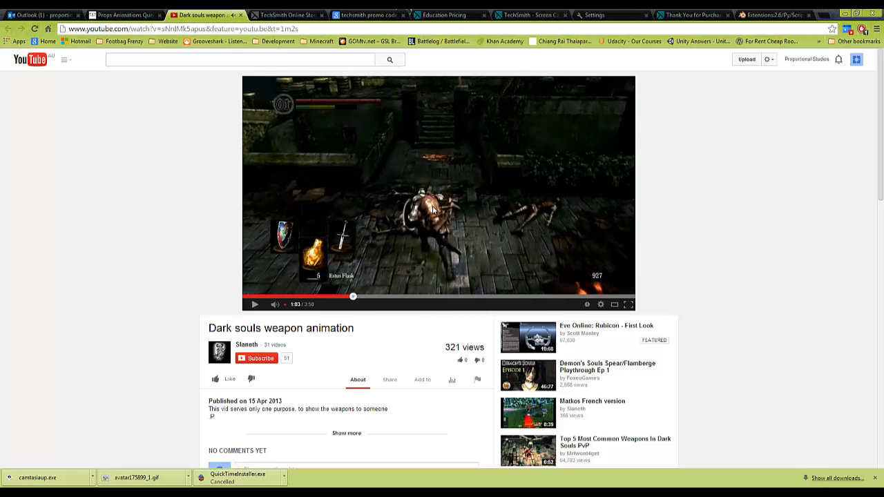
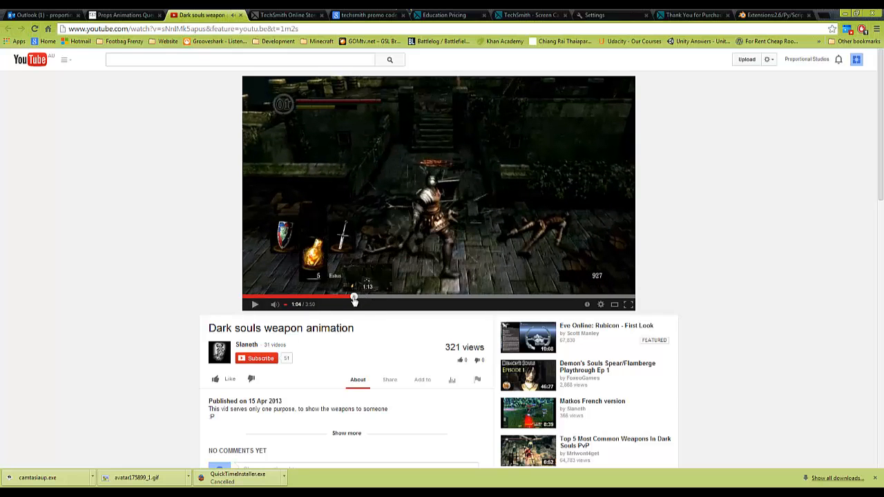
{"action": "key", "text": "Left"}
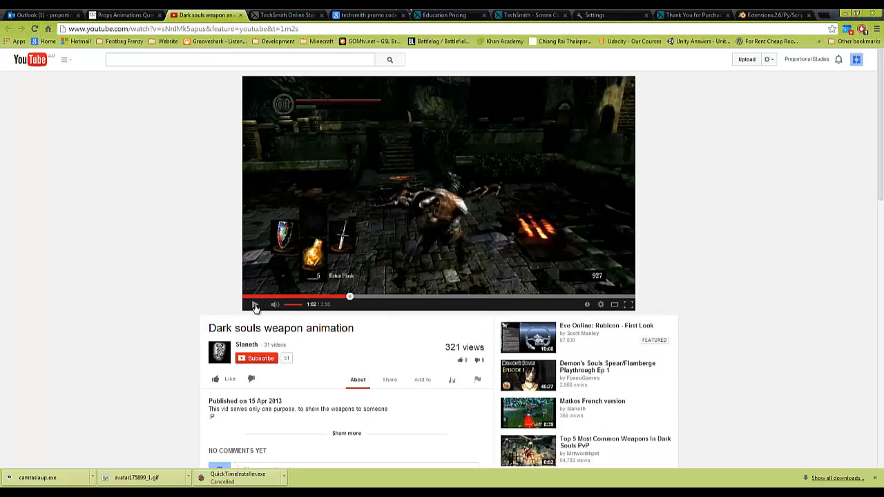
{"action": "left_click", "coordinate": [255, 305]}
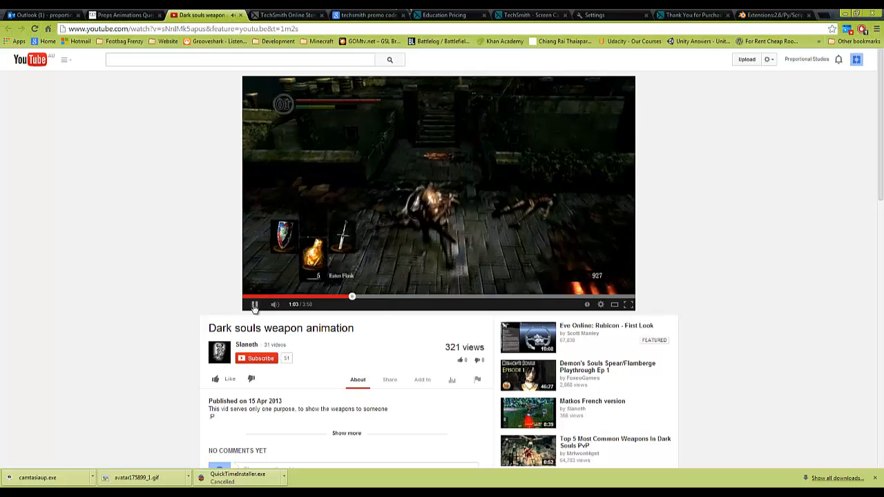
{"action": "left_click", "coordinate": [255, 305]}
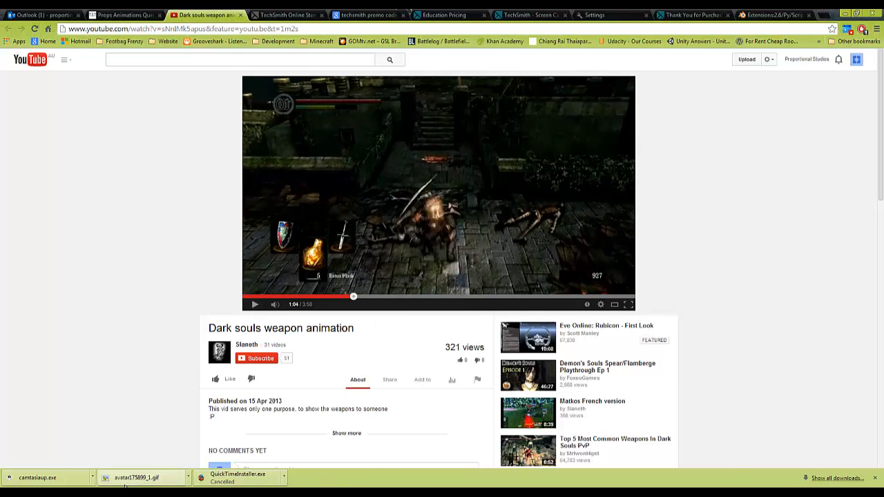
- Return to Blender and copy the full lunge pose of all bones from frame 11 to frame 15
{"action": "key", "text": "alt+Tab"}
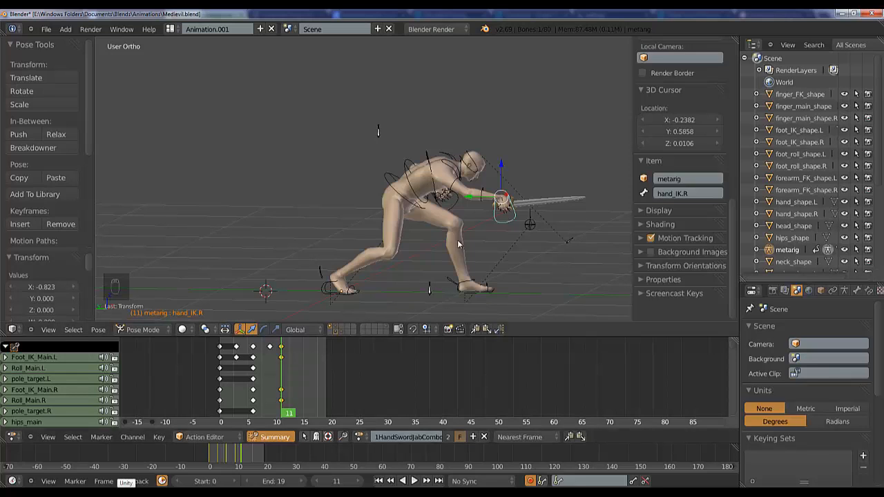
{"action": "scroll", "coordinate": [456, 238], "scroll_direction": "down", "scroll_amount": 1}
{"action": "key", "text": "a"}
{"action": "key", "text": "a"}
{"action": "key", "text": "a"}
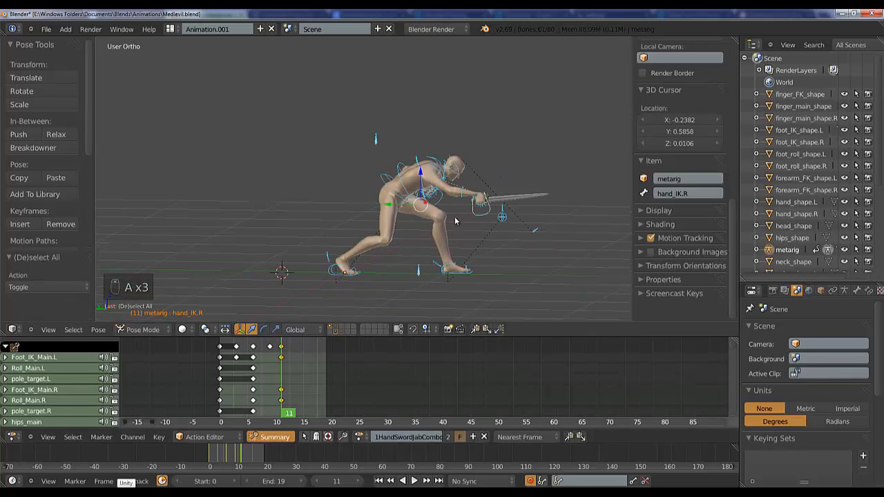
{"action": "key", "text": "ctrl+c"}
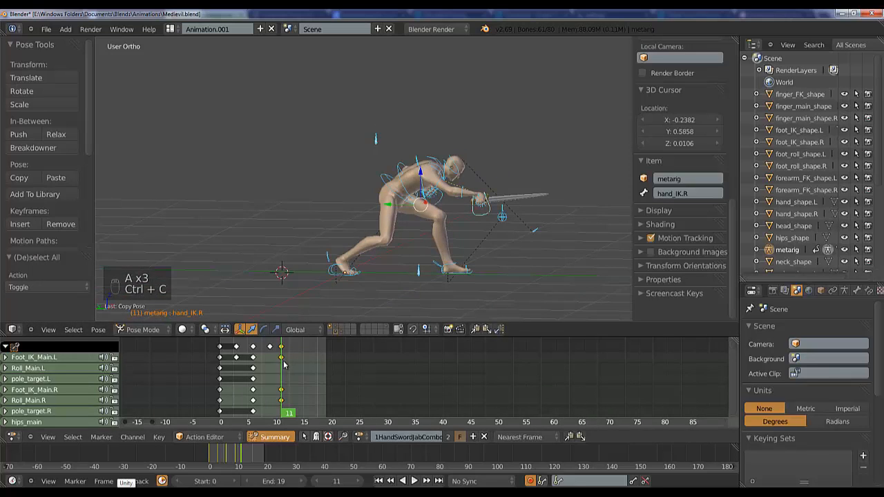
{"action": "left_click_drag", "start_coordinate": [296, 362], "coordinate": [303, 364]}
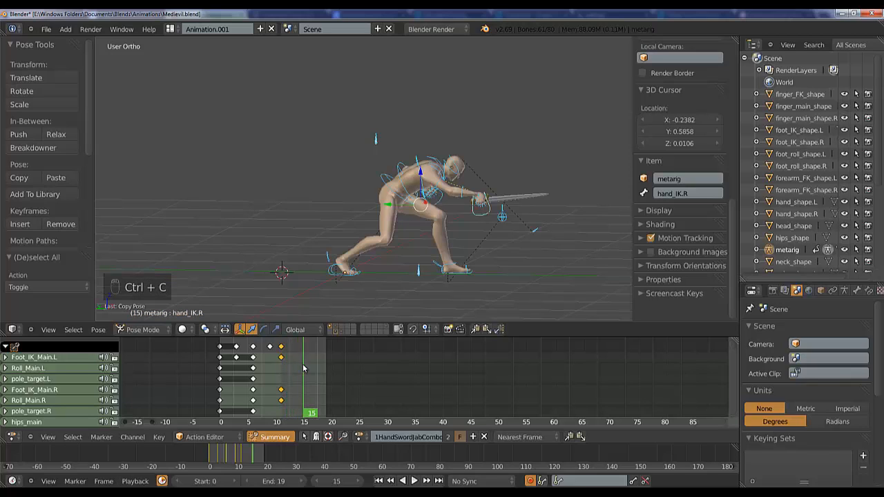
{"action": "left_click", "coordinate": [282, 372]}
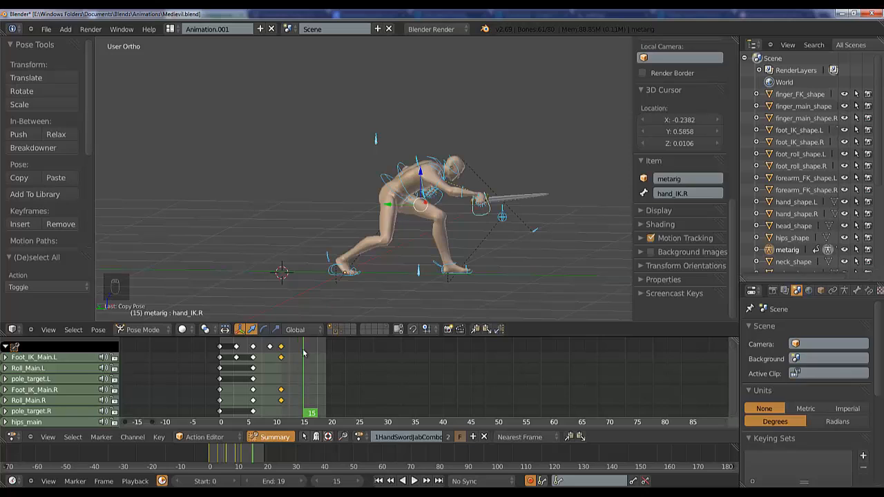
{"action": "key", "text": "ctrl+v"}
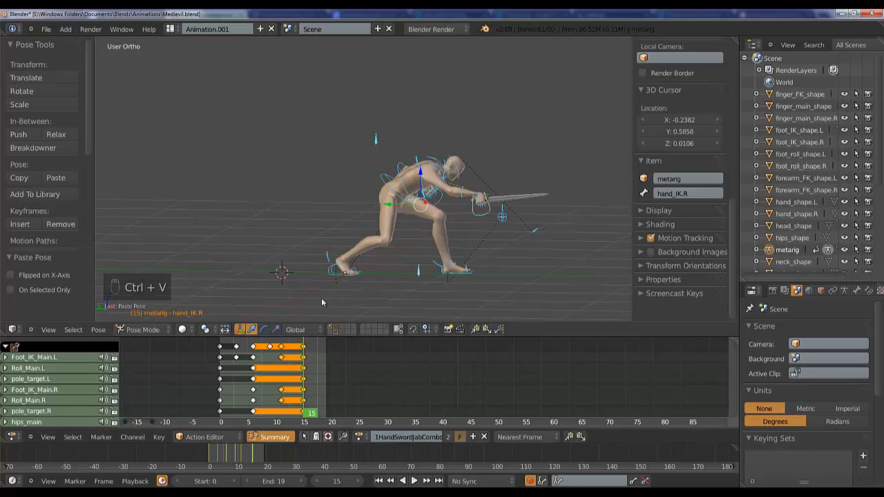
- At frame 13, lower the right hand IK control by about 0.054 along the global Z axis
{"action": "left_click", "coordinate": [298, 368]}
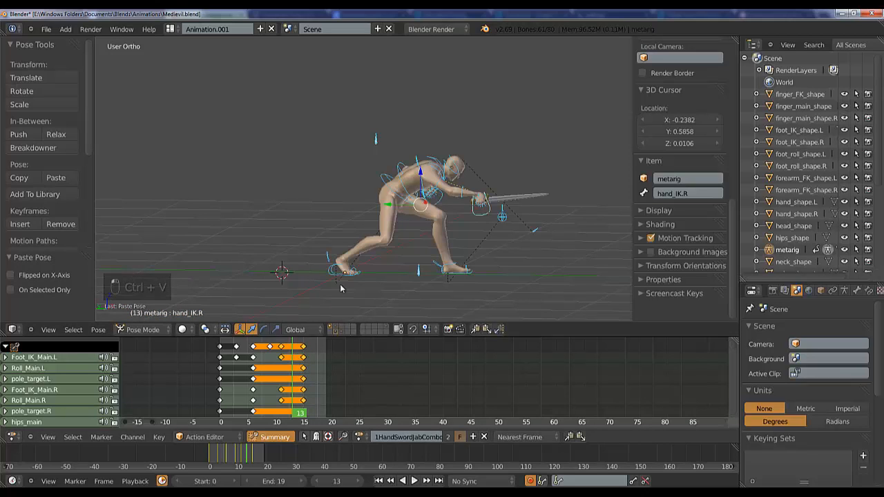
{"action": "right_click", "coordinate": [478, 216]}
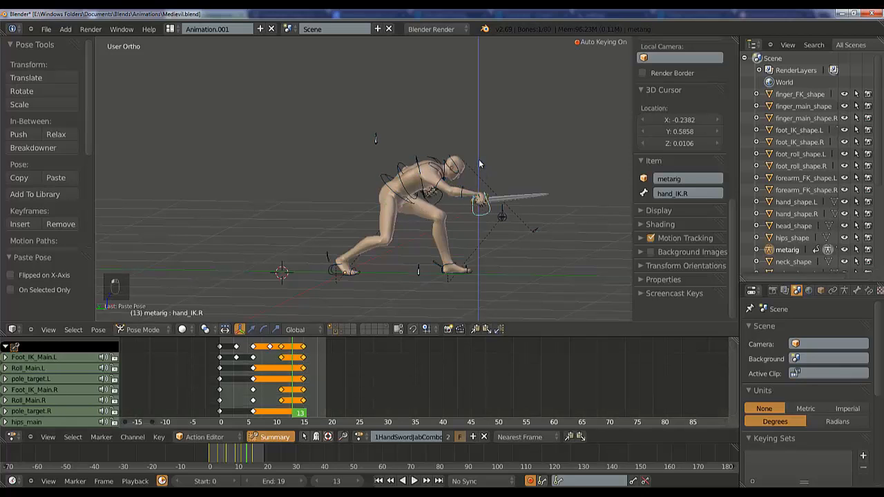
{"action": "left_click_drag", "start_coordinate": [476, 165], "coordinate": [451, 168]}
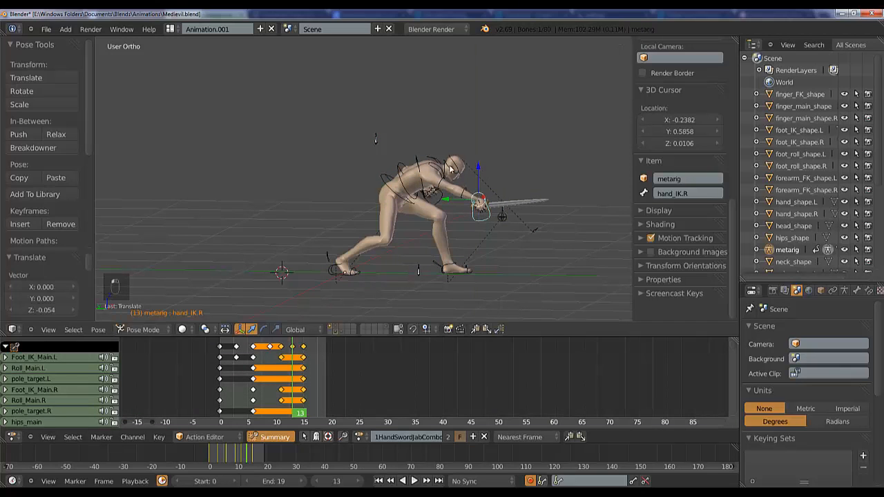
- At frame 13, rotate the spine bone by about 3.4° and lower the main hips control by about 0.014 along Z
{"action": "right_click", "coordinate": [404, 166]}
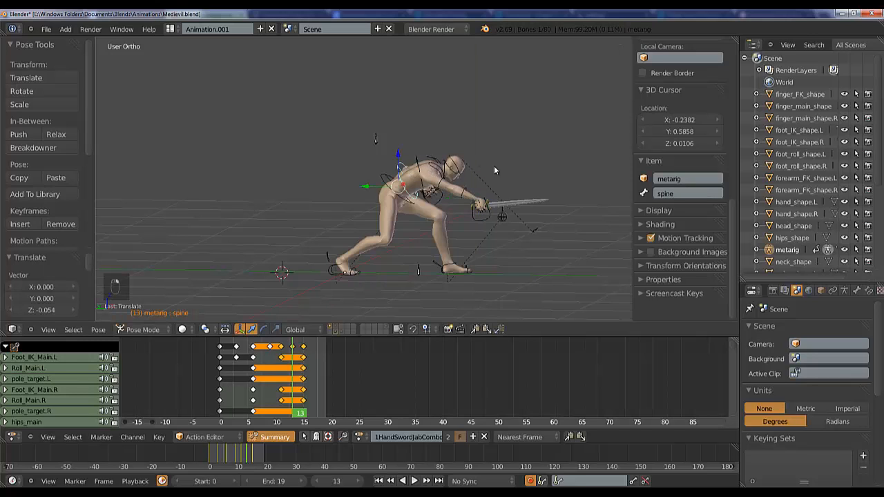
{"action": "key", "text": "r"}
{"action": "left_click", "coordinate": [453, 190]}
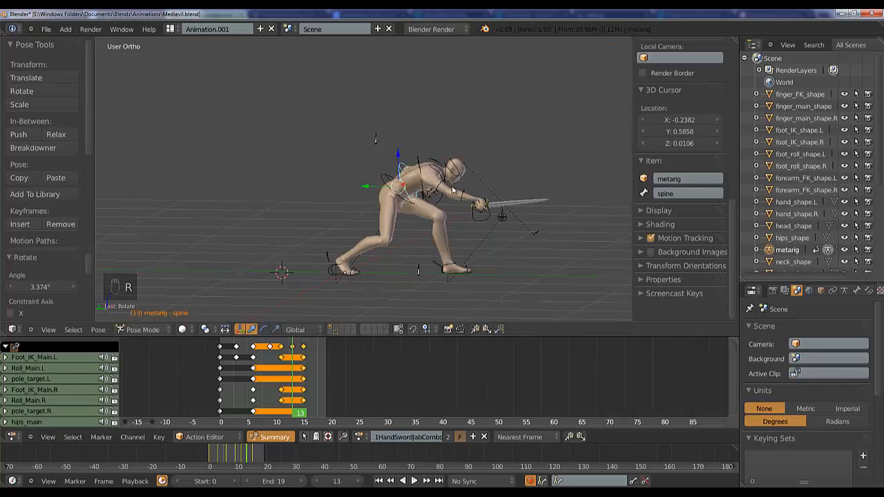
{"action": "right_click", "coordinate": [404, 199]}
{"action": "key", "text": "g"}
{"action": "key", "text": "z"}
{"action": "left_click", "coordinate": [394, 193]}
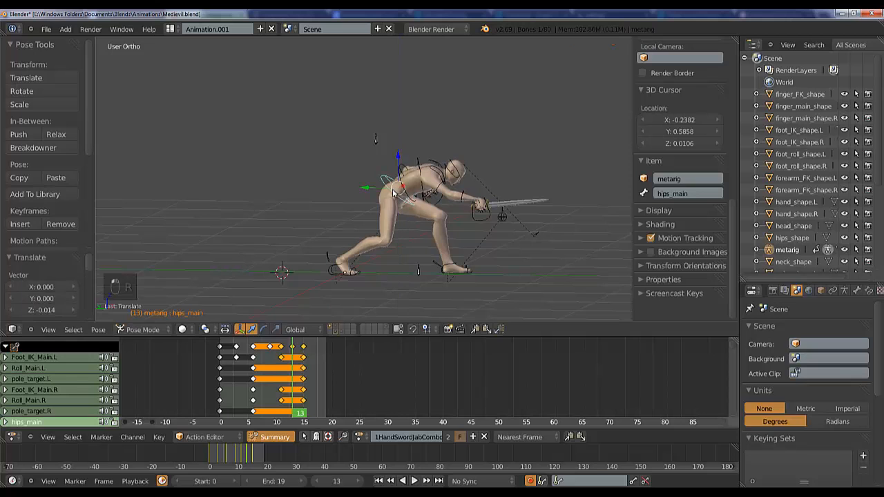
- At frame 13, rotate the right hand IK control by about -6.9° so the sword tip tilts upward
{"action": "mouse_move", "coordinate": [285, 359]}
{"action": "left_mouse_down"}
{"action": "mouse_move", "coordinate": [313, 358]}
{"action": "mouse_move", "coordinate": [261, 361]}
{"action": "mouse_move", "coordinate": [304, 366]}
{"action": "mouse_move", "coordinate": [259, 370]}
{"action": "mouse_move", "coordinate": [291, 373]}
{"action": "left_mouse_up"}
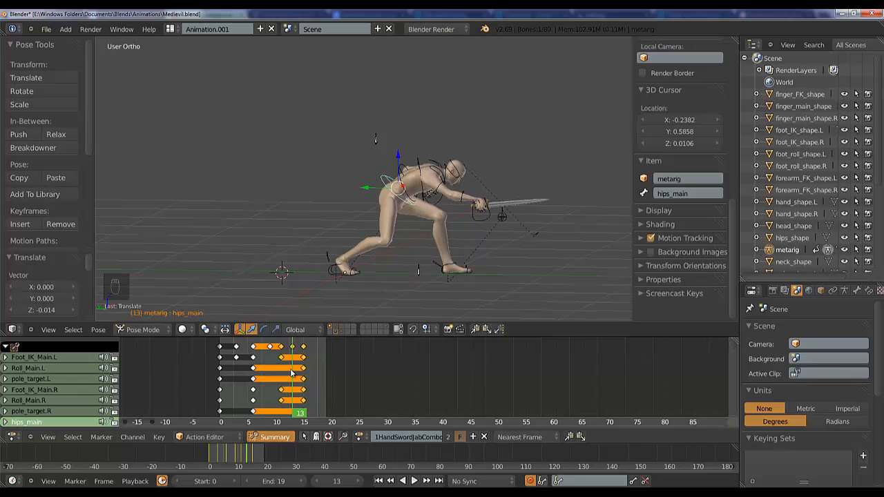
{"action": "right_click", "coordinate": [479, 219]}
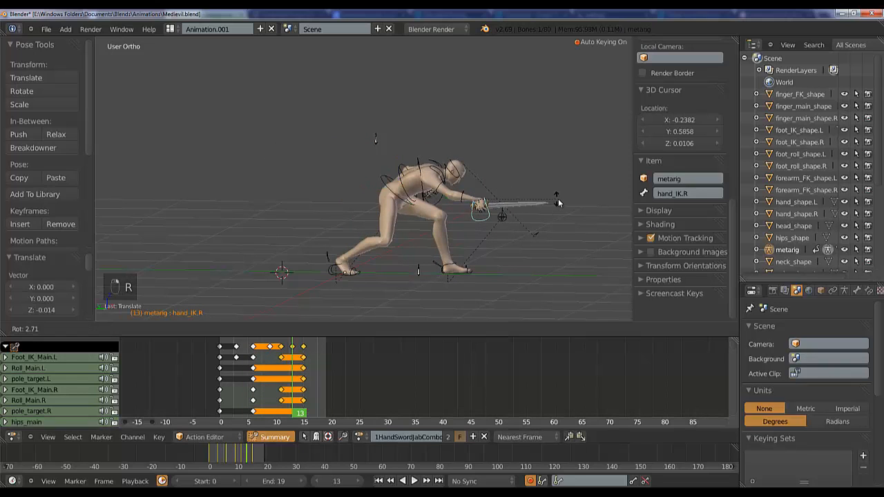
{"action": "key", "text": "r"}
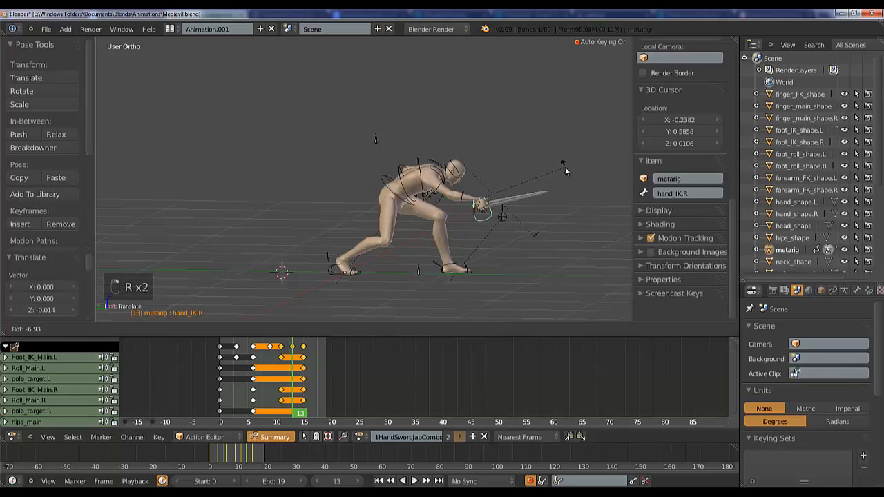
{"action": "left_click", "coordinate": [565, 167]}
- Play the animation from frame 0 and check the jab from an angled front view
{"action": "left_click_drag", "start_coordinate": [297, 366], "coordinate": [220, 402]}
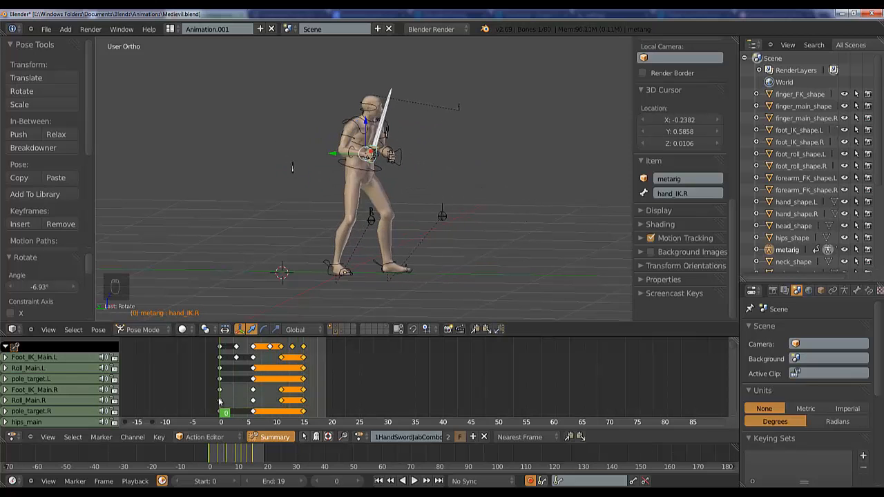
{"action": "left_click", "coordinate": [415, 481]}
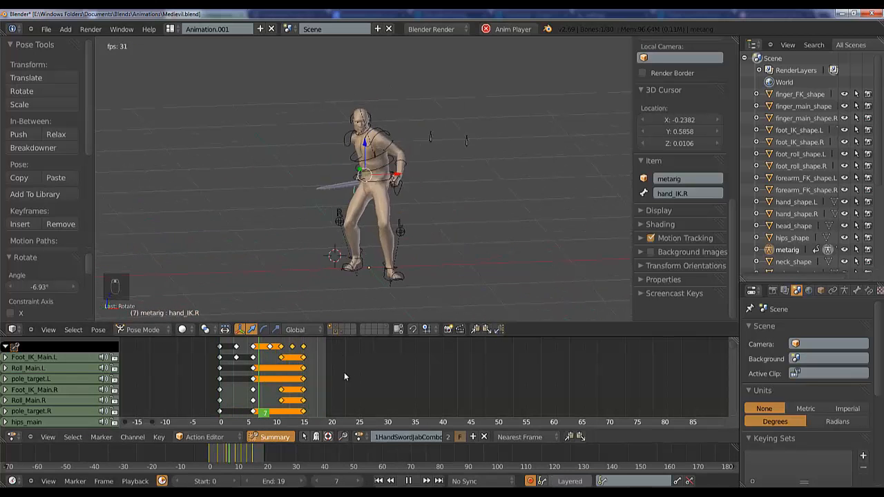
{"action": "left_click", "coordinate": [413, 481]}
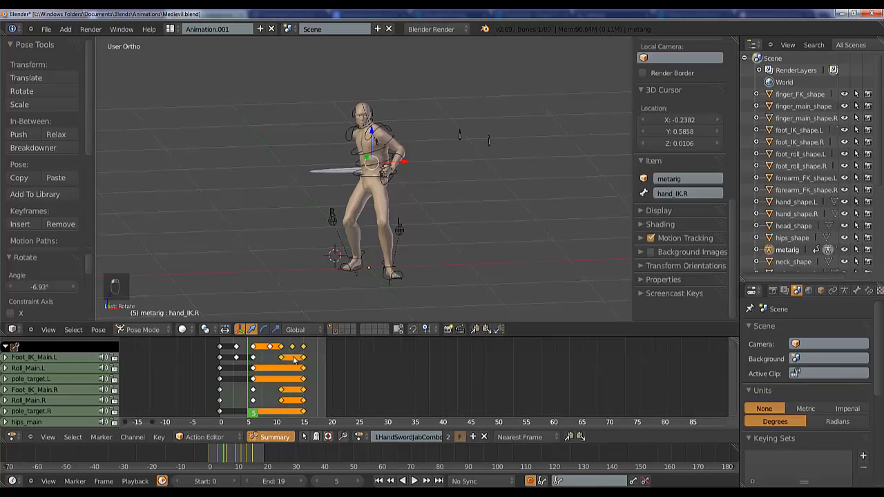
- Shift the frame 13 keyframes to frame 14 and the frame 15 lunge keyframes to frame 17
{"action": "left_click", "coordinate": [284, 358]}
{"action": "key", "text": "a"}
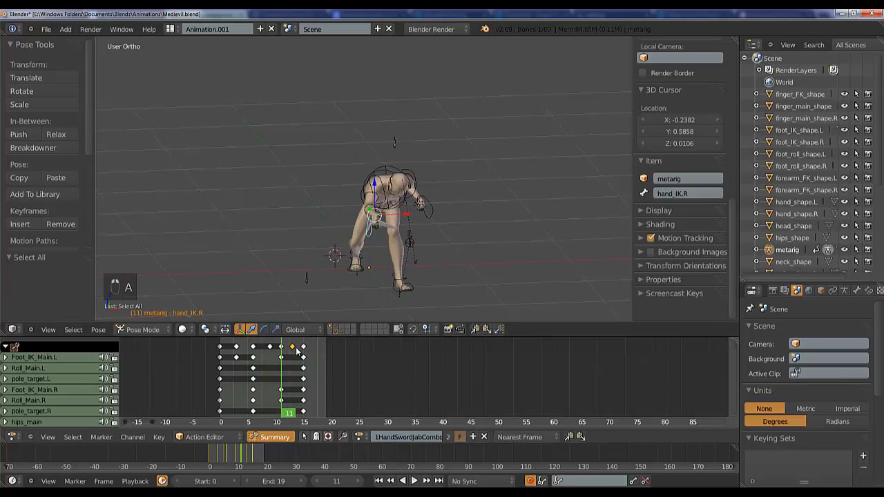
{"action": "key", "text": "g"}
{"action": "left_click", "coordinate": [301, 349]}
{"action": "right_click", "coordinate": [304, 350]}
{"action": "key", "text": "g"}
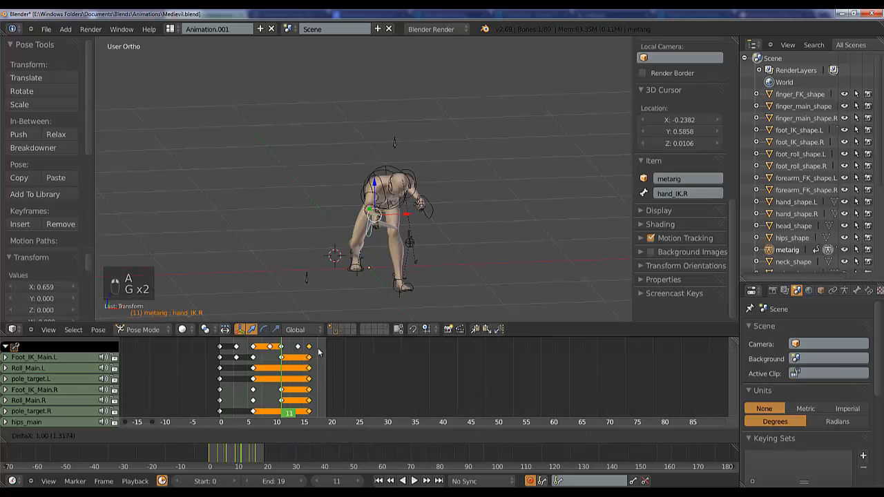
{"action": "left_click", "coordinate": [321, 353]}
- Replay the retimed animation from frame 1 in a side-angled view, and stop on the held lunge pose at frame 17
{"action": "left_click_drag", "start_coordinate": [282, 374], "coordinate": [226, 382]}
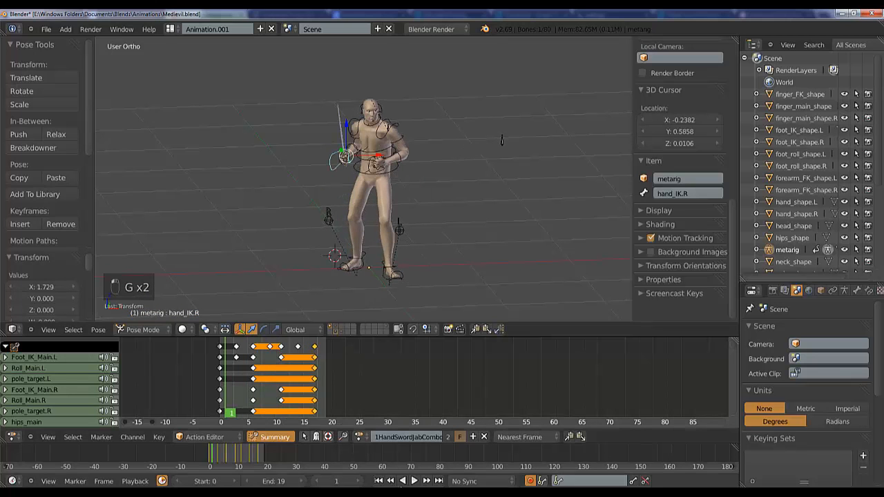
{"action": "left_click", "coordinate": [415, 481]}
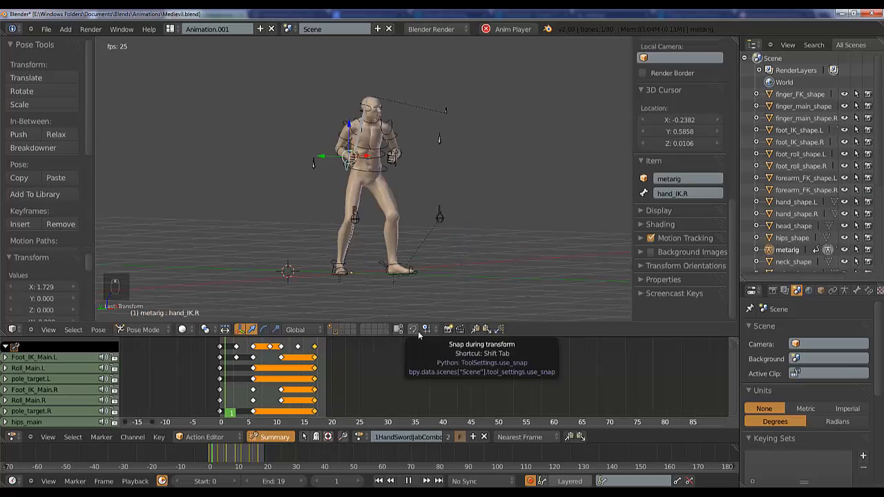
{"action": "left_click", "coordinate": [409, 481]}
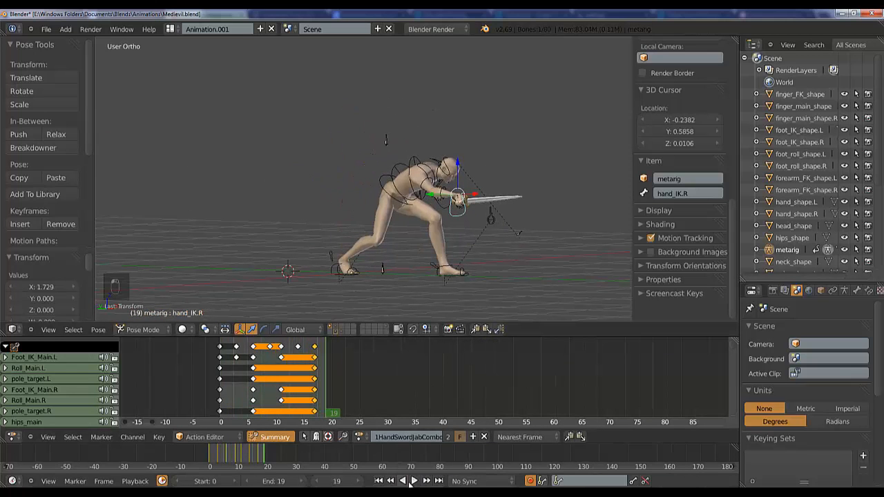
{"action": "mouse_move", "coordinate": [312, 380]}
{"action": "left_mouse_down"}
{"action": "mouse_move", "coordinate": [254, 387]}
{"action": "mouse_move", "coordinate": [304, 390]}
{"action": "mouse_move", "coordinate": [248, 393]}
{"action": "mouse_move", "coordinate": [315, 391]}
{"action": "left_mouse_up"}
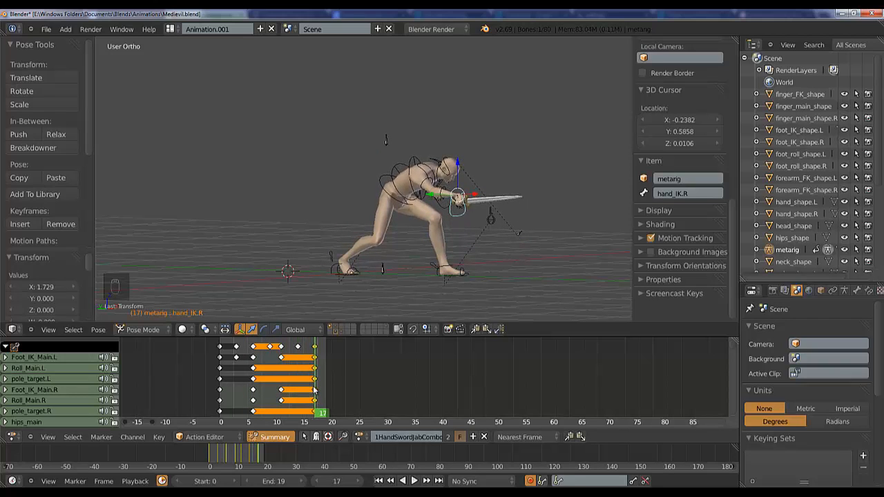
- At frame 17, shift the hips control slightly forward along Y in left side view
{"action": "key", "text": "KP_1"}
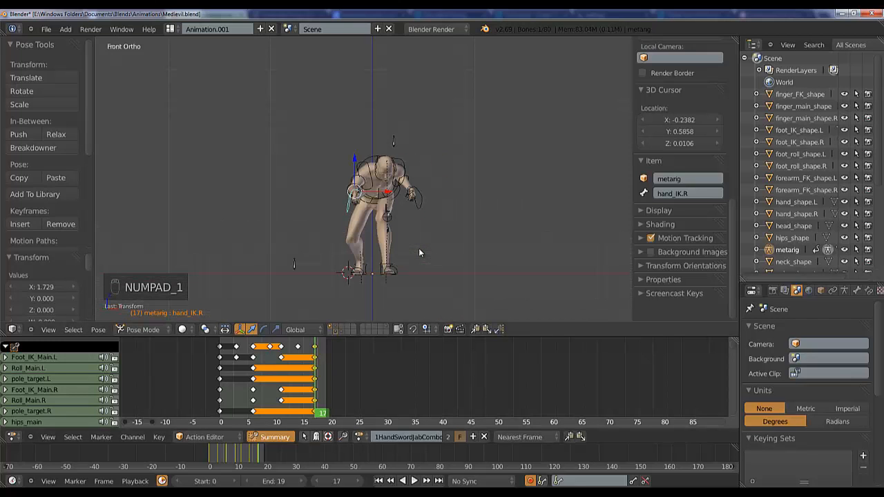
{"action": "key", "text": "ctrl+KP_3"}
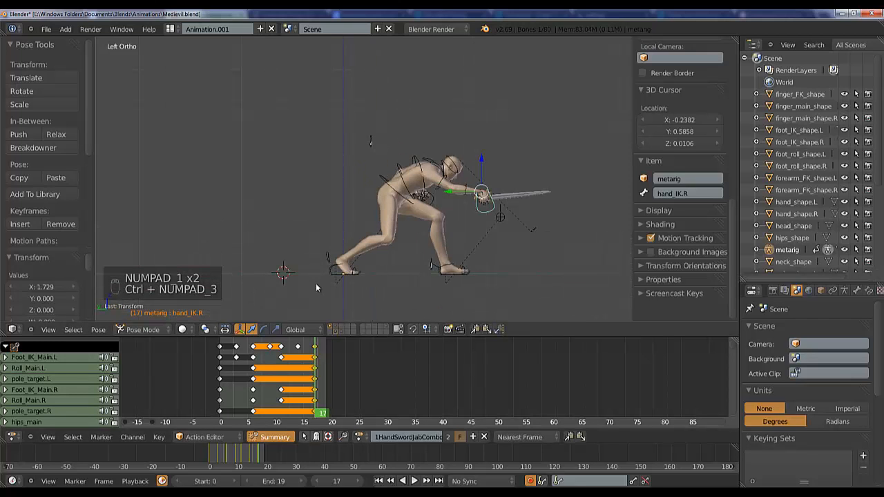
{"action": "left_click_drag", "start_coordinate": [309, 360], "coordinate": [279, 363]}
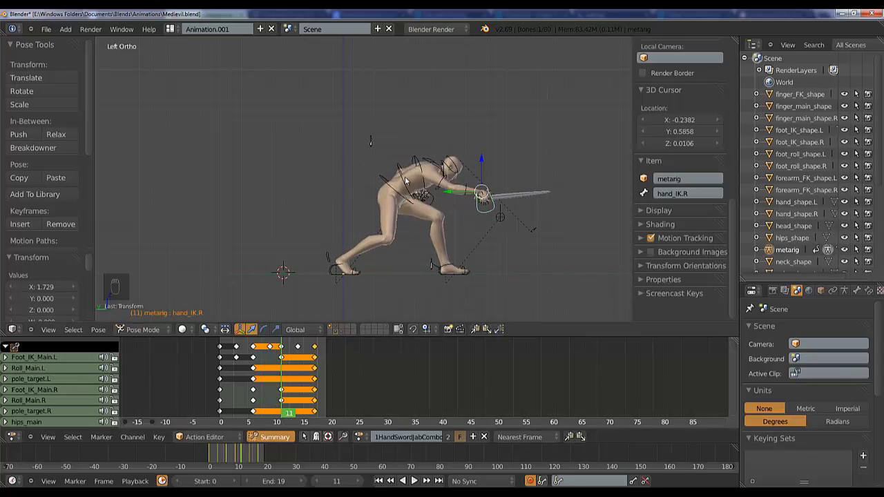
{"action": "left_click_drag", "start_coordinate": [285, 373], "coordinate": [314, 371]}
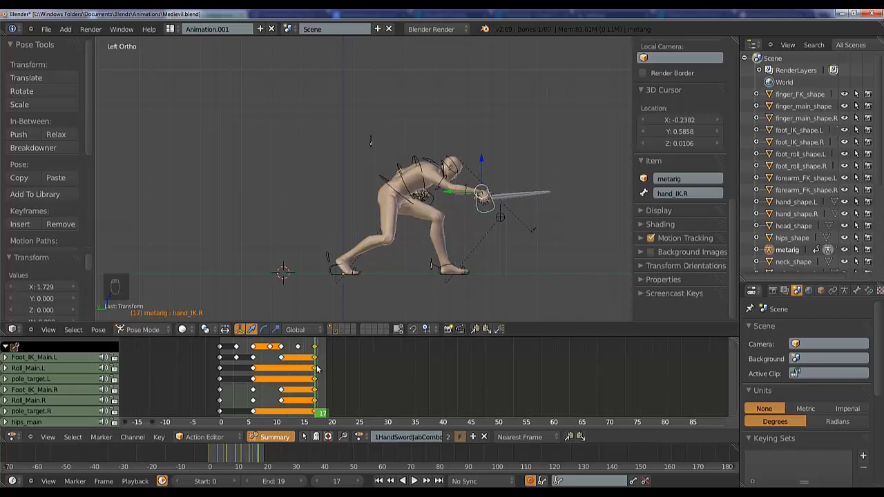
{"action": "right_click", "coordinate": [406, 198]}
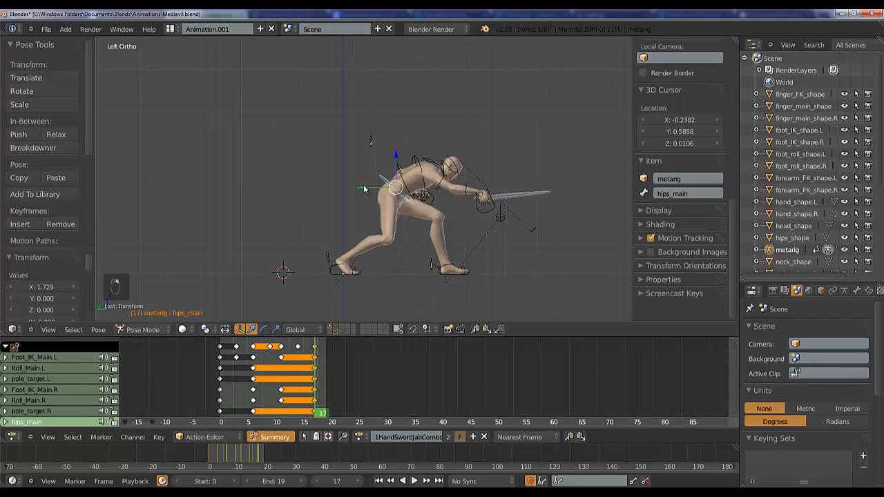
{"action": "left_click_drag", "start_coordinate": [364, 188], "coordinate": [394, 194]}
- Move the left hand IK control slightly forward at frame 17, and the right hand IK control by -0.018 along Y
{"action": "right_click", "coordinate": [432, 200]}
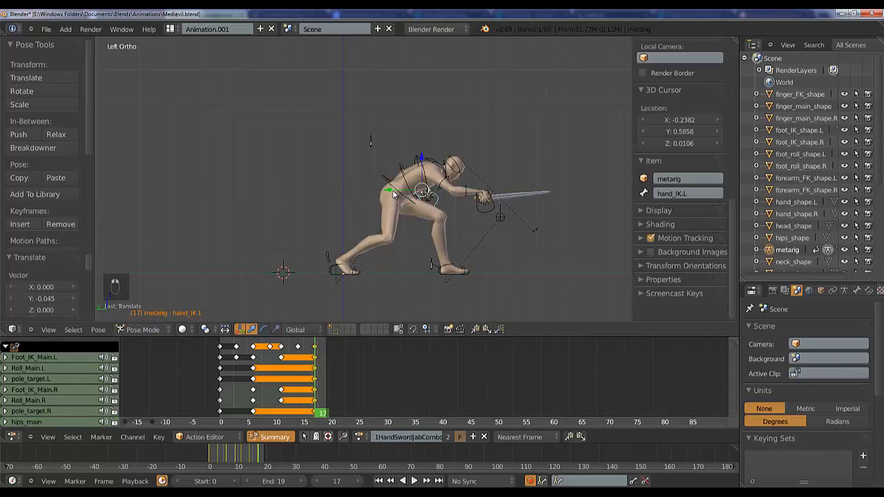
{"action": "right_click", "coordinate": [482, 210]}
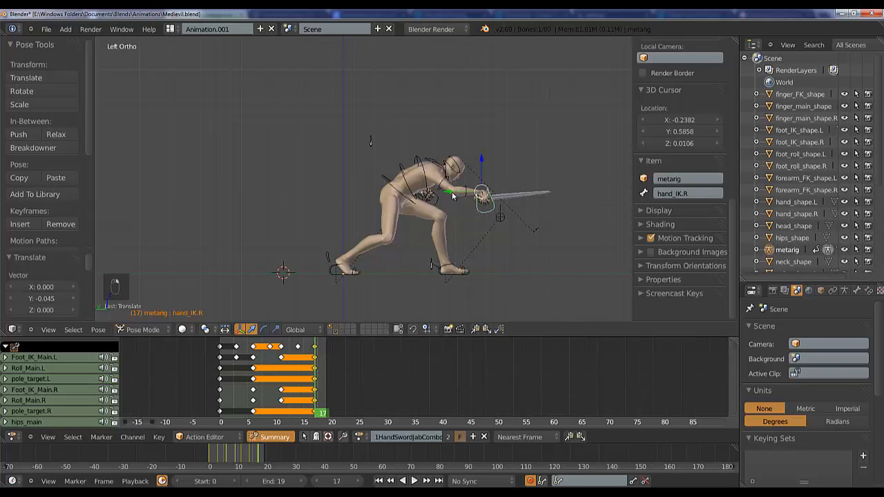
{"action": "left_click_drag", "start_coordinate": [453, 196], "coordinate": [456, 195]}
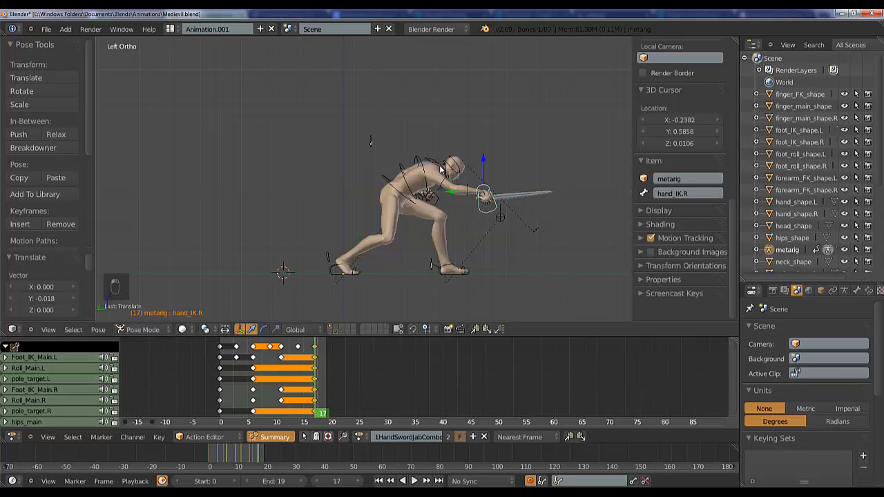
- Go to frame 14 and select the hips control
{"action": "left_click_drag", "start_coordinate": [316, 359], "coordinate": [297, 379]}
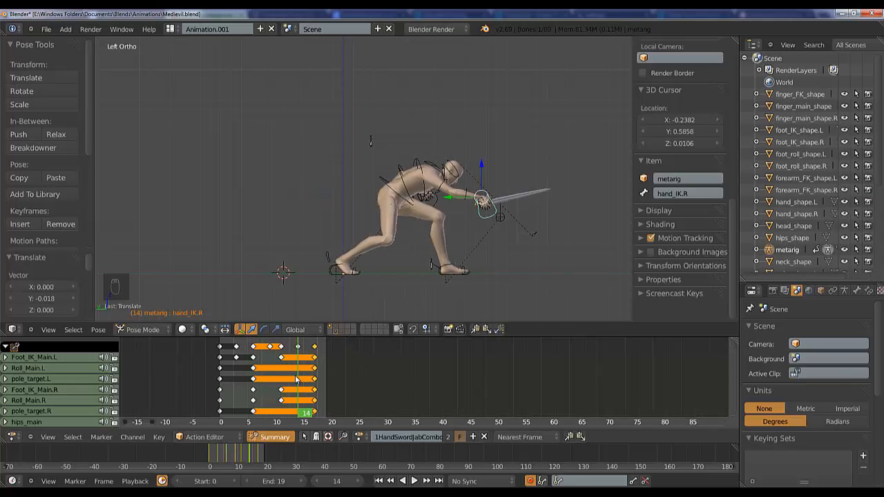
{"action": "right_click", "coordinate": [399, 201]}
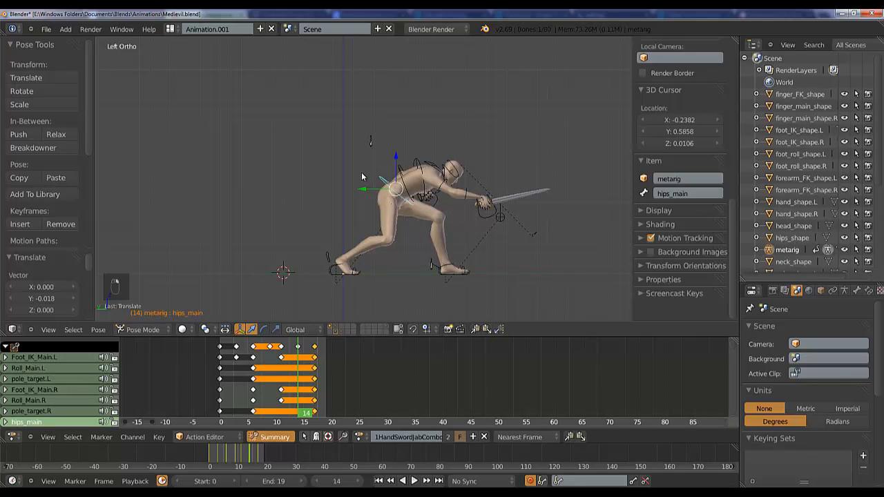
{"action": "key", "text": "g"}
{"action": "key", "text": "y"}
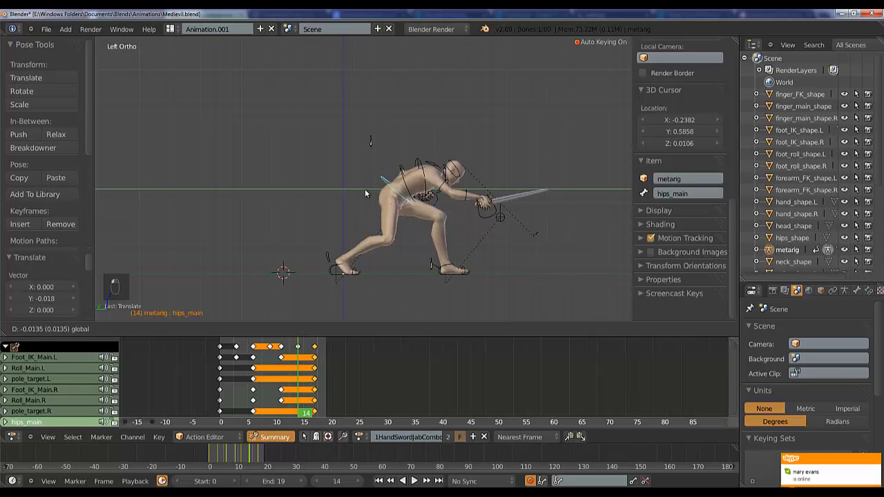
{"action": "right_click", "coordinate": [364, 193]}
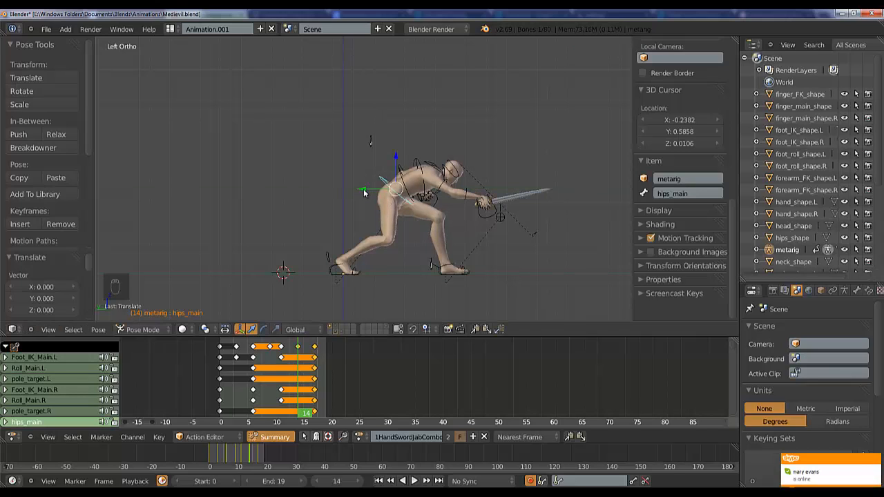
{"action": "key", "text": "ctrl+z"}
- At frame 14, move the hips by -0.018 along Y and nudge both hand IK controls forward, the right one by -0.014
{"action": "key", "text": "g"}
{"action": "key", "text": "y"}
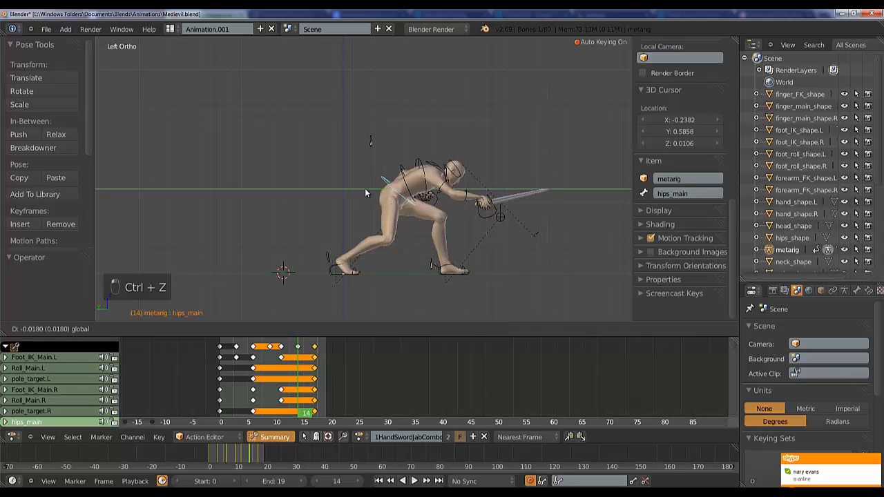
{"action": "left_click", "coordinate": [365, 188]}
{"action": "right_click", "coordinate": [439, 199]}
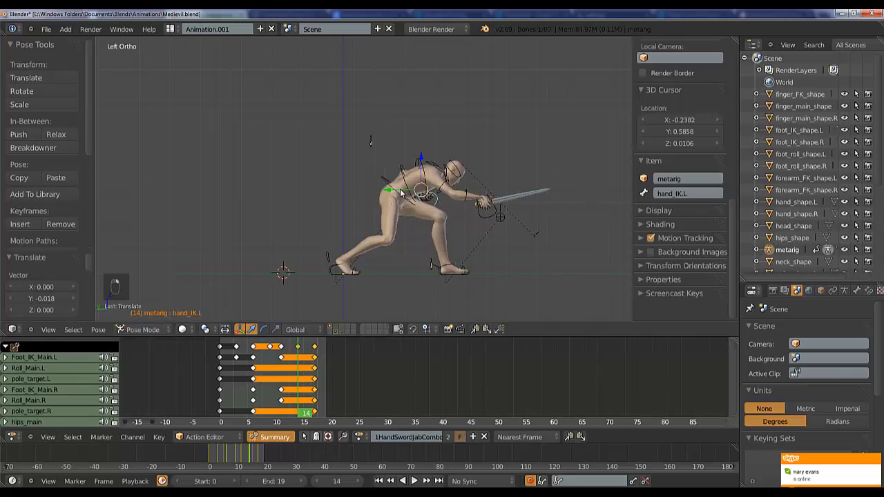
{"action": "left_click_drag", "start_coordinate": [400, 193], "coordinate": [454, 200]}
- At frame 17, move the hips control a further -0.005 along Y
{"action": "left_click_drag", "start_coordinate": [282, 370], "coordinate": [317, 391]}
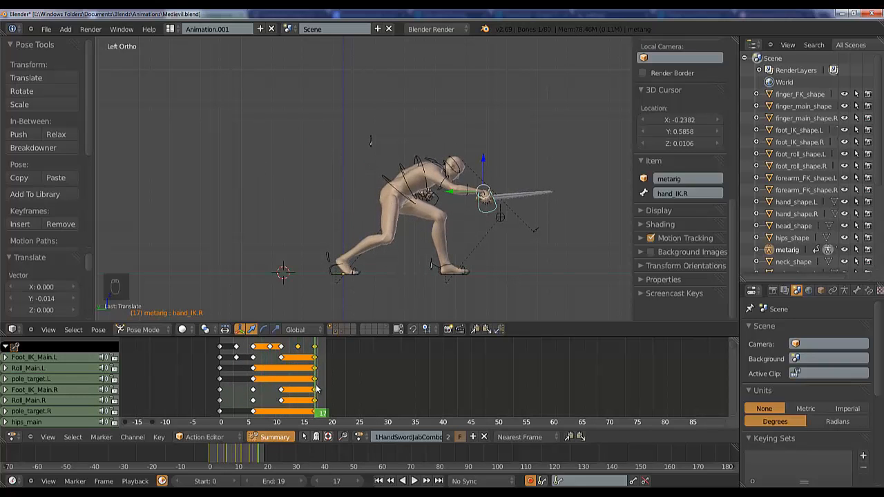
{"action": "right_click", "coordinate": [399, 193]}
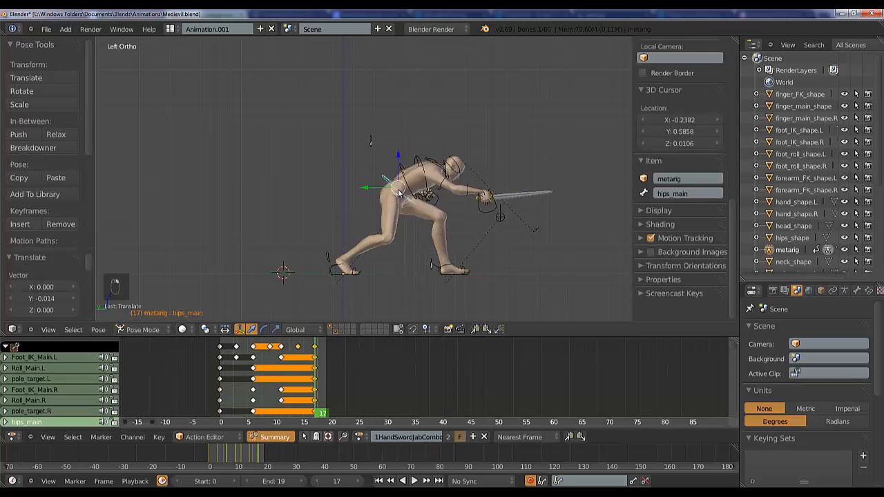
{"action": "key", "text": "g"}
{"action": "key", "text": "y"}
{"action": "left_click", "coordinate": [369, 192]}
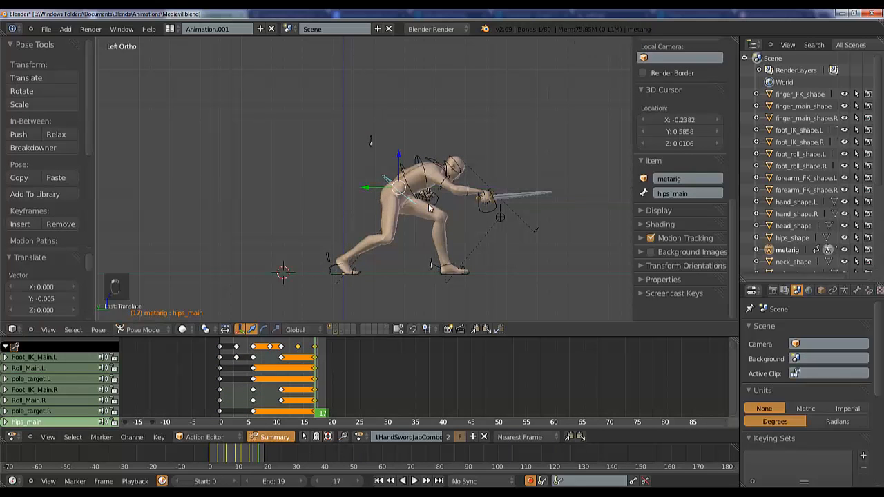
- At frame 17, move the left hand IK control by -0.014 and the right hand IK control by -0.009 along Y
{"action": "right_click", "coordinate": [435, 203]}
{"action": "key", "text": "g"}
{"action": "key", "text": "y"}
{"action": "left_click", "coordinate": [429, 202]}
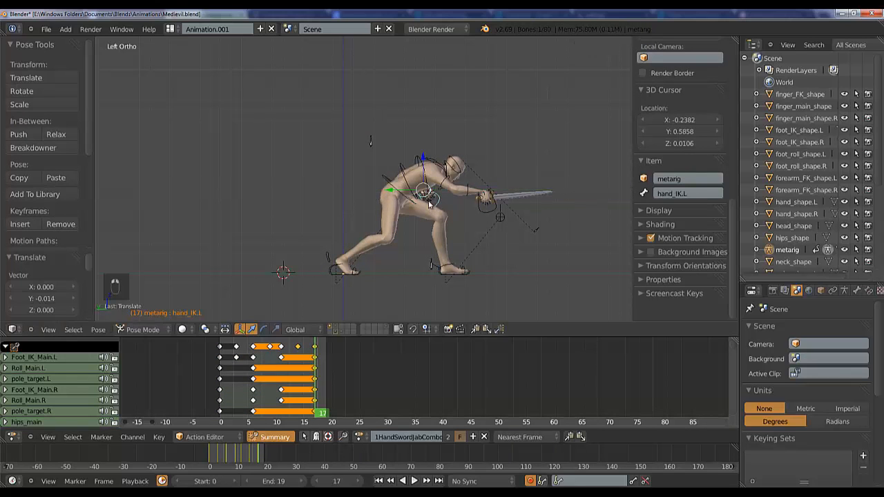
{"action": "key", "text": "g"}
{"action": "key", "text": "y"}
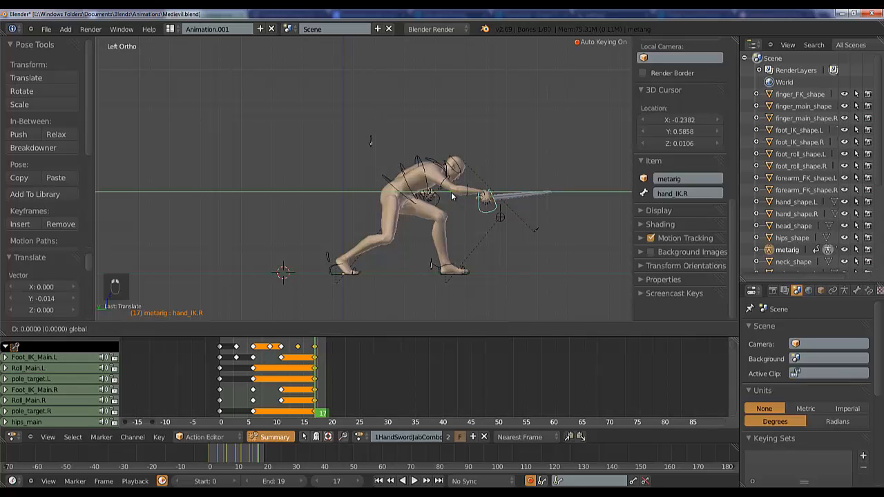
{"action": "left_click", "coordinate": [453, 200]}
- Scrub back to frame 4, deselect all controls, and inspect the windup pose from an angled view and the right side
{"action": "left_click_drag", "start_coordinate": [306, 378], "coordinate": [243, 401]}
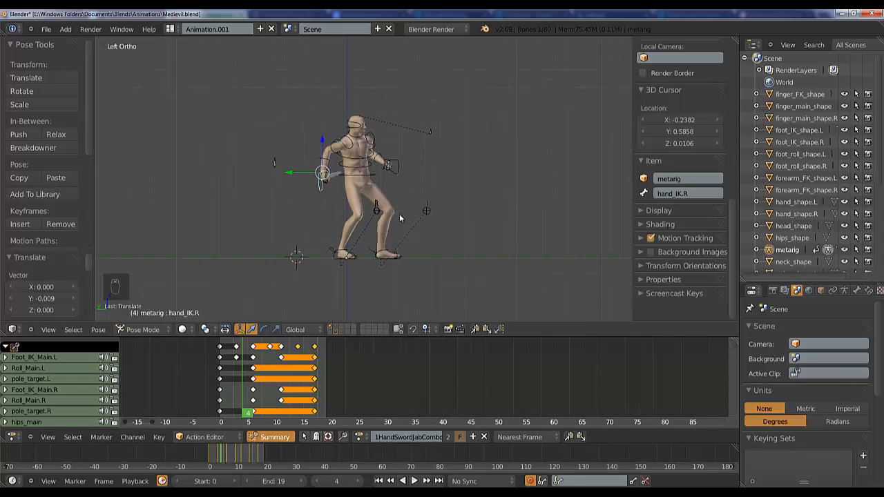
{"action": "key", "text": "a"}
{"action": "middle_click_drag", "start_coordinate": [453, 215], "coordinate": [329, 224]}
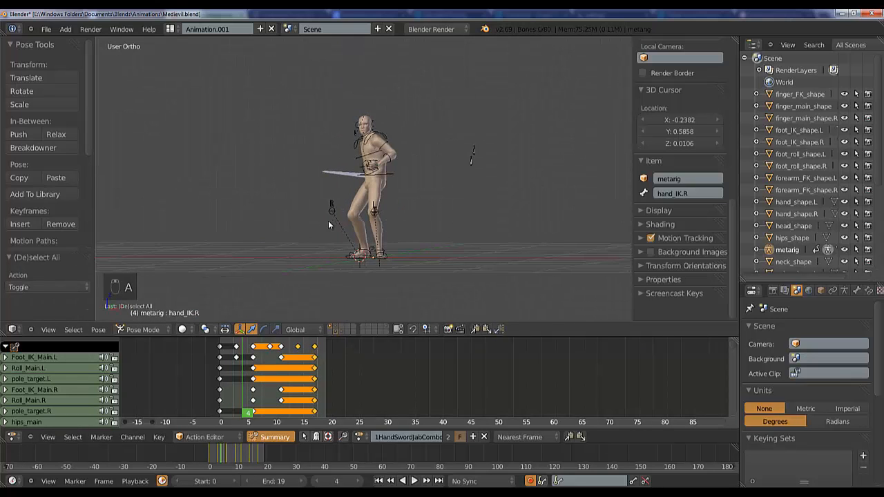
{"action": "key", "text": "KP_1"}
{"action": "key", "text": "KP_3"}
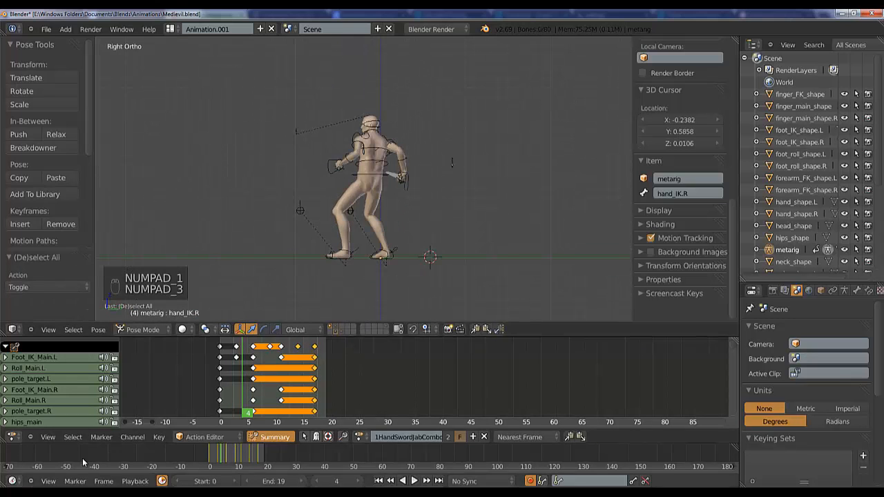
- Switch to the Dark Souls reference video in the browser and replay the sword attack from 1:03 and 1:01, pausing to study its timing
{"action": "left_click", "coordinate": [76, 481]}
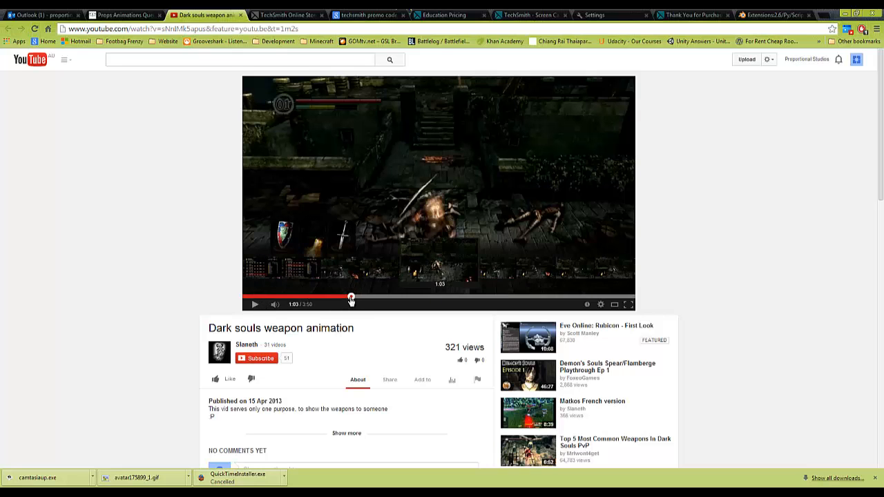
{"action": "left_click", "coordinate": [351, 297]}
{"action": "left_click", "coordinate": [255, 305]}
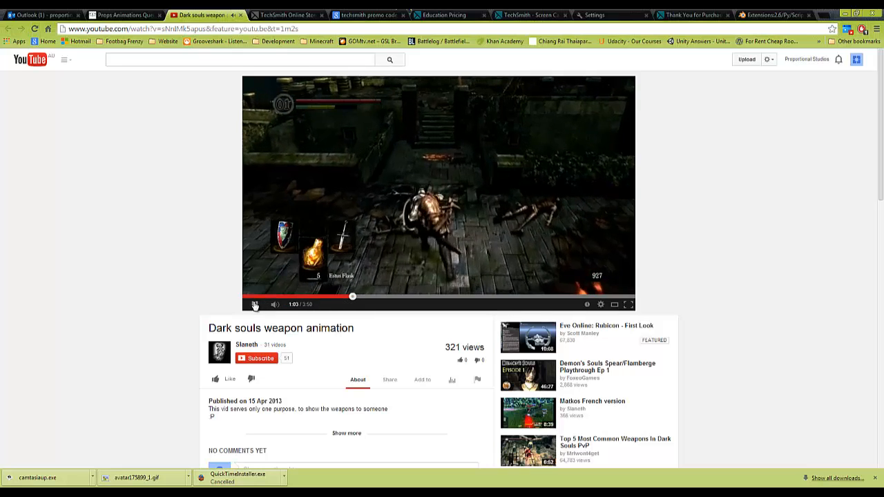
{"action": "left_click", "coordinate": [255, 306]}
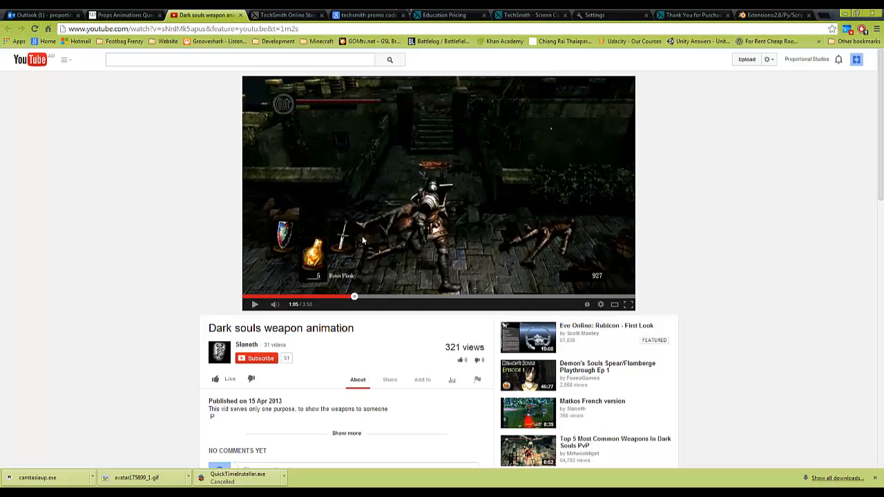
{"action": "left_click", "coordinate": [254, 305]}
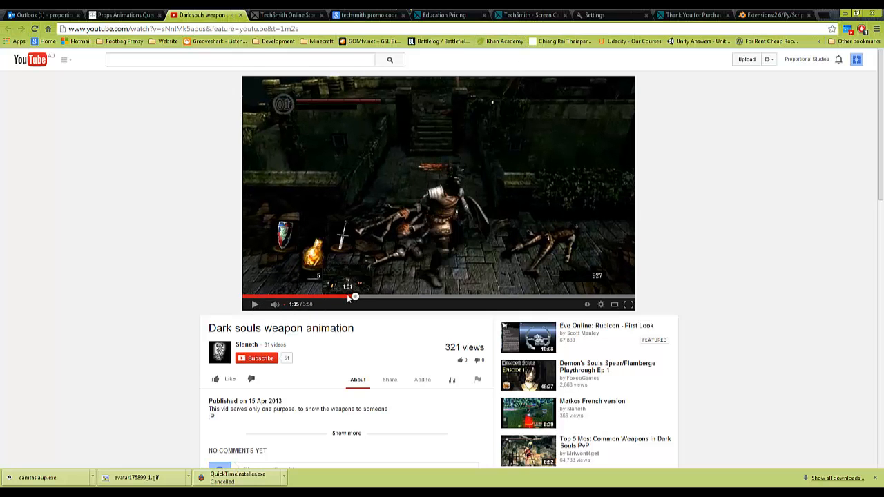
{"action": "left_click", "coordinate": [349, 296]}
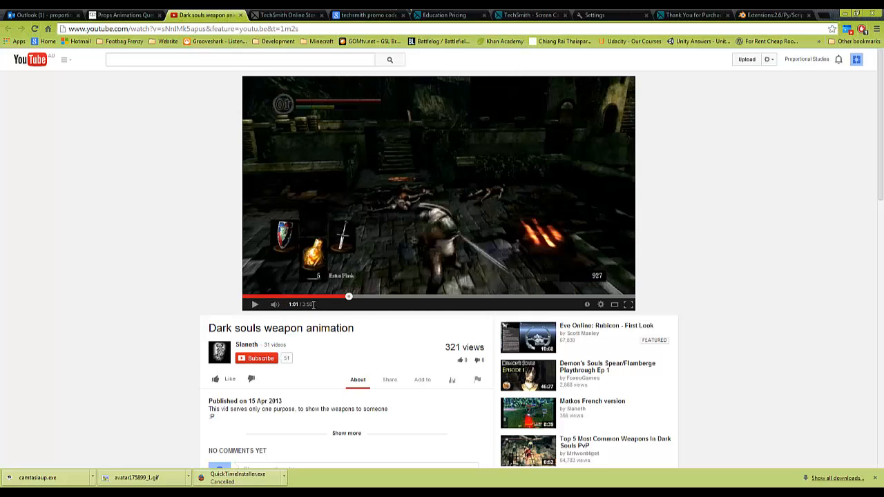
{"action": "left_click", "coordinate": [255, 305]}
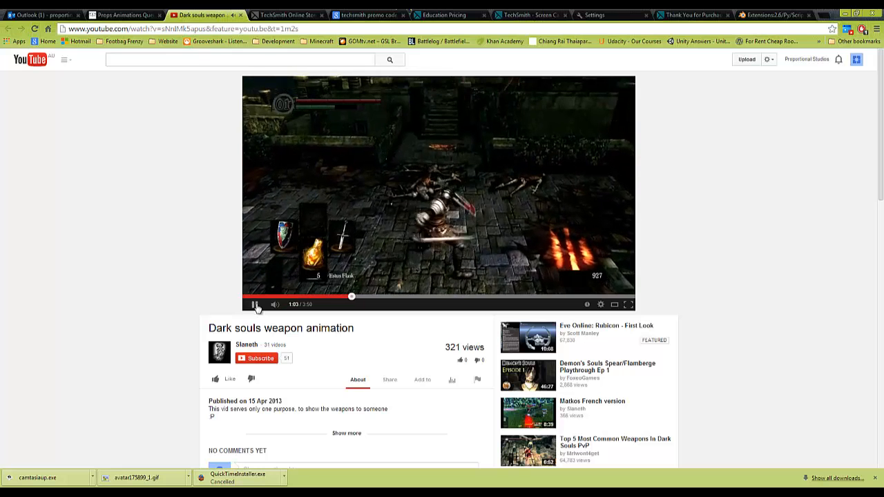
{"action": "left_click", "coordinate": [255, 306]}
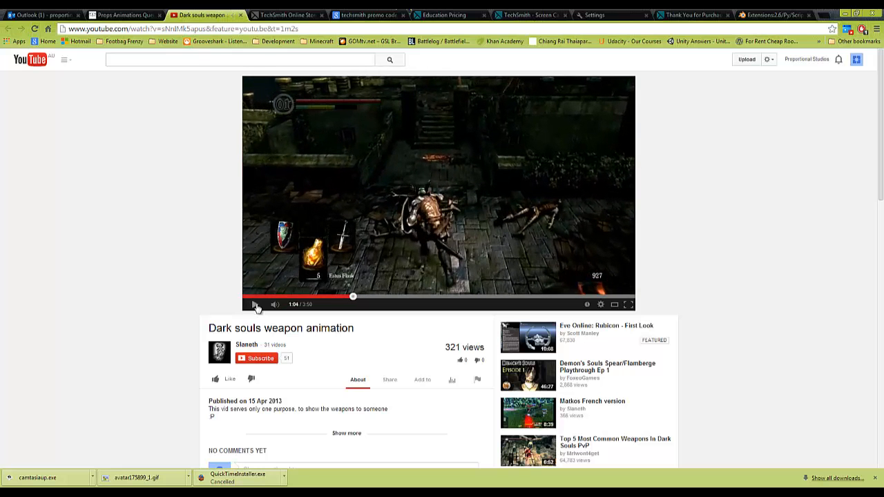
{"action": "left_click", "coordinate": [255, 305]}
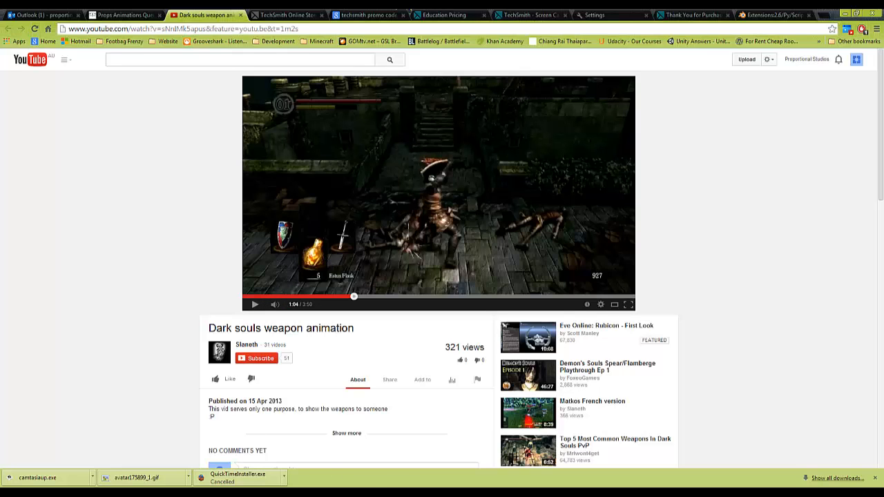
- Switch back to Blender and scrub from frame 11 to frame 17 to compare the lunge hold with the reference
{"action": "key", "text": "alt+Tab"}
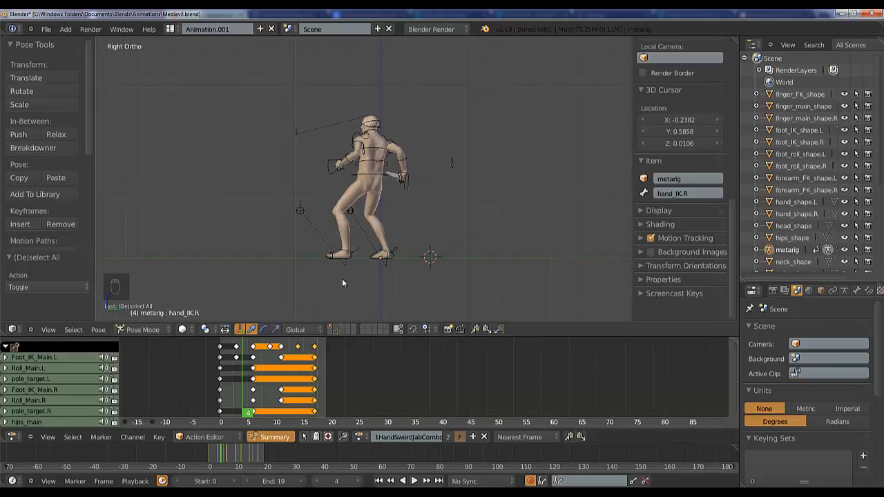
{"action": "left_click_drag", "start_coordinate": [281, 378], "coordinate": [315, 374]}
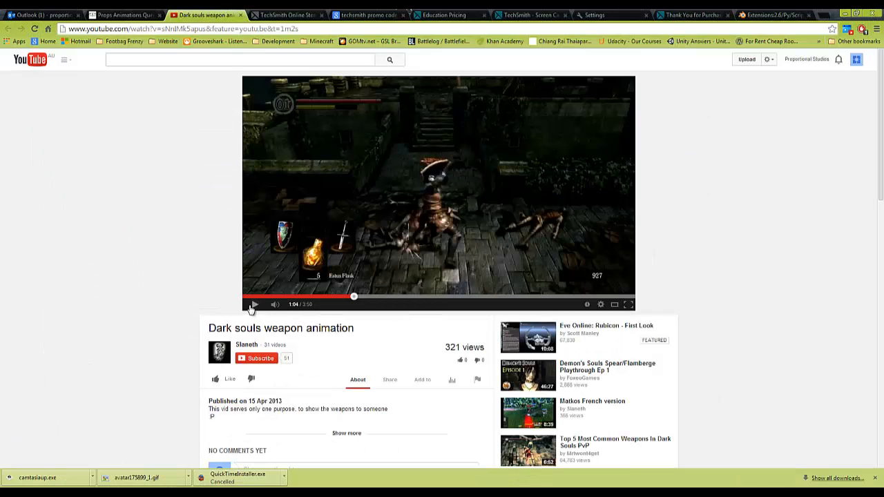
- In the browser's reference video, replay the attack from just before 1:03, pausing to study the lunge and its follow-up
{"action": "left_click", "coordinate": [349, 297]}
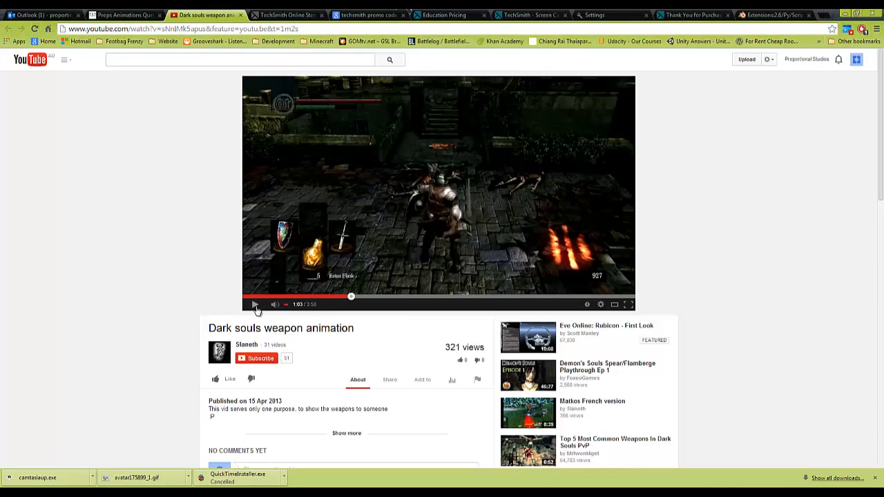
{"action": "left_click", "coordinate": [255, 305]}
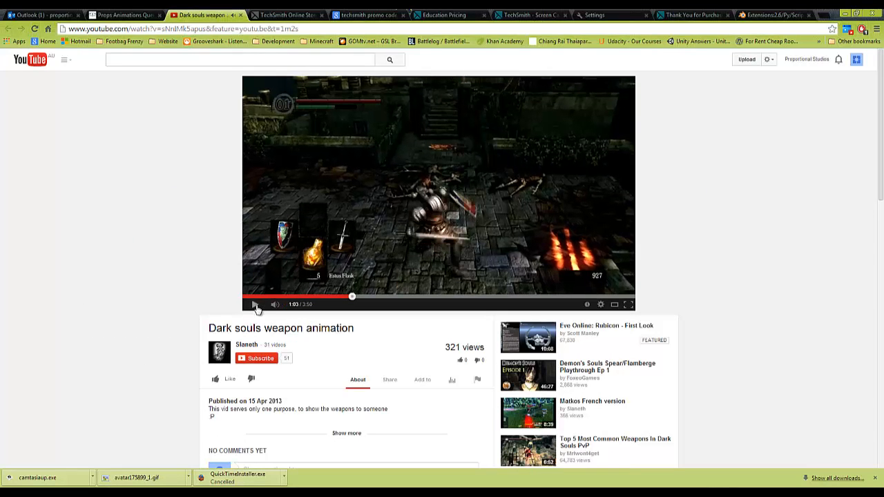
{"action": "left_click", "coordinate": [255, 305]}
{"action": "left_click", "coordinate": [255, 305]}
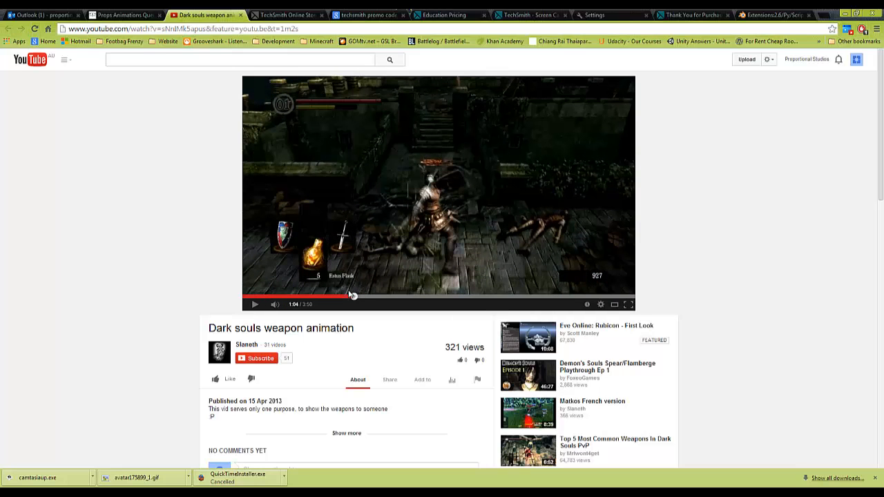
- Replay the reference video's sword attack from about 1:02 and 1:03, pausing around 1:04 to study how the lunge leads into the follow-up
{"action": "left_click_drag", "start_coordinate": [352, 295], "coordinate": [351, 297]}
{"action": "left_click", "coordinate": [255, 309]}
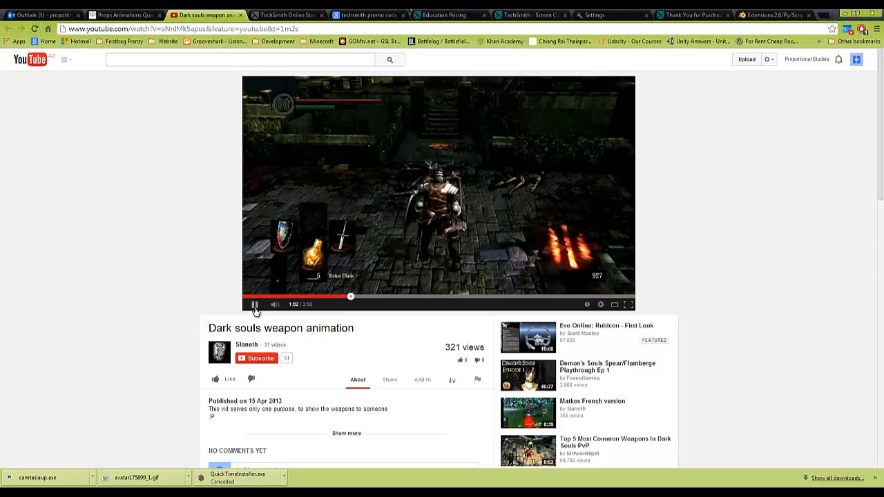
{"action": "left_click", "coordinate": [255, 308]}
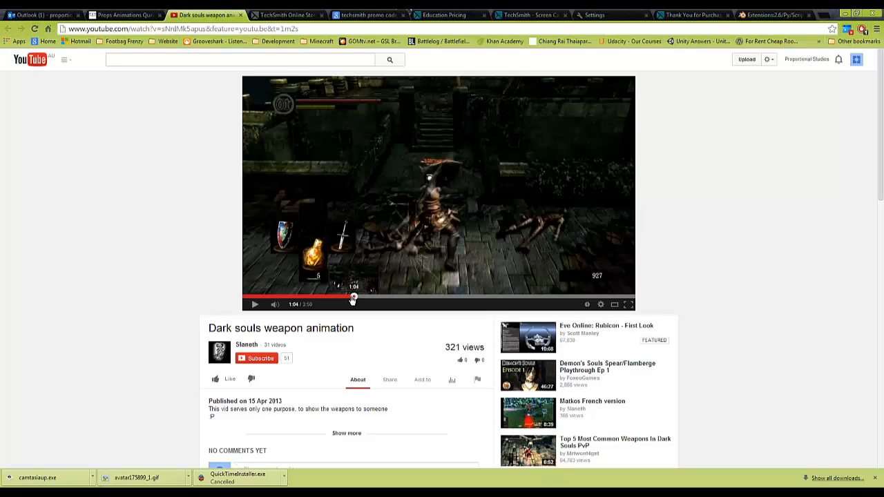
{"action": "left_click", "coordinate": [351, 297]}
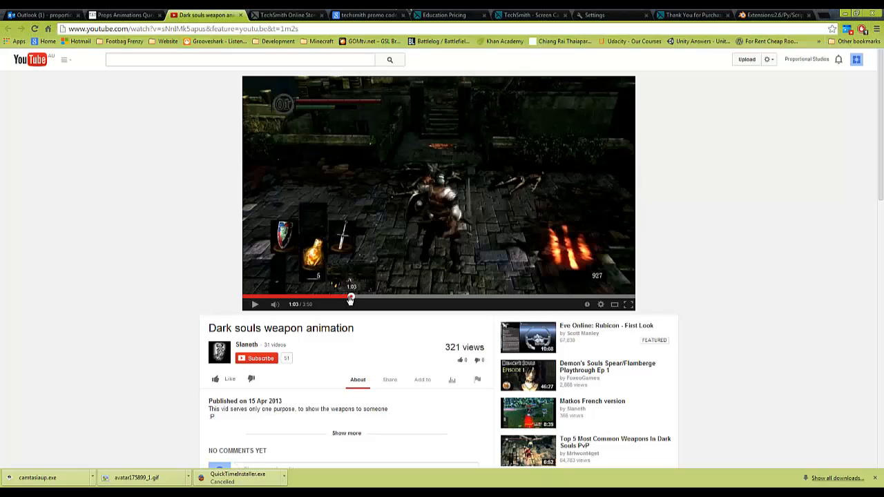
{"action": "left_click", "coordinate": [254, 305]}
{"action": "left_click", "coordinate": [254, 305]}
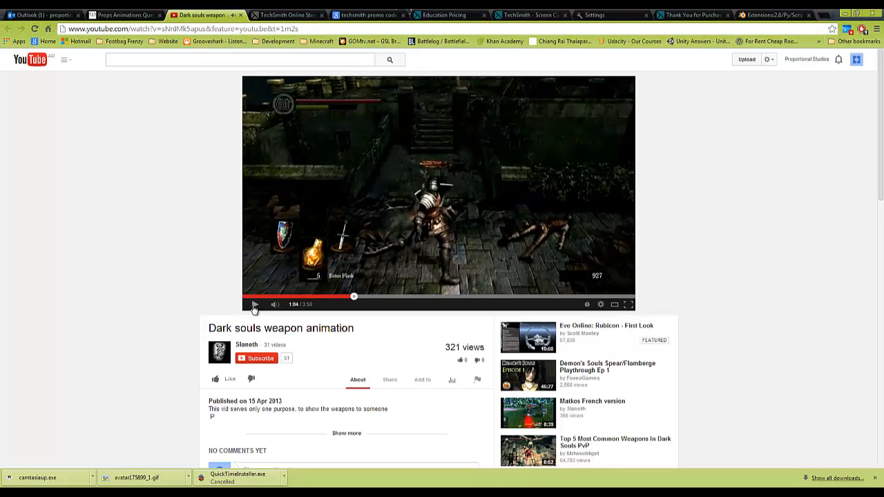
{"action": "left_click", "coordinate": [350, 298]}
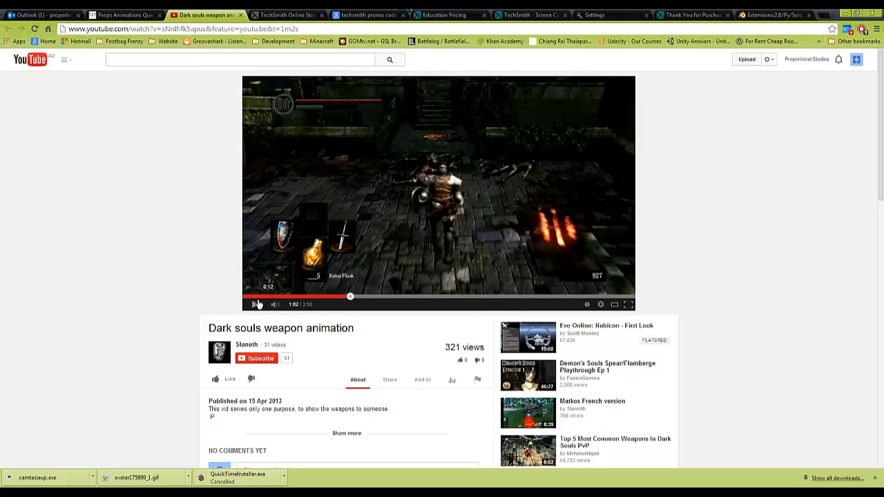
{"action": "left_click", "coordinate": [256, 305]}
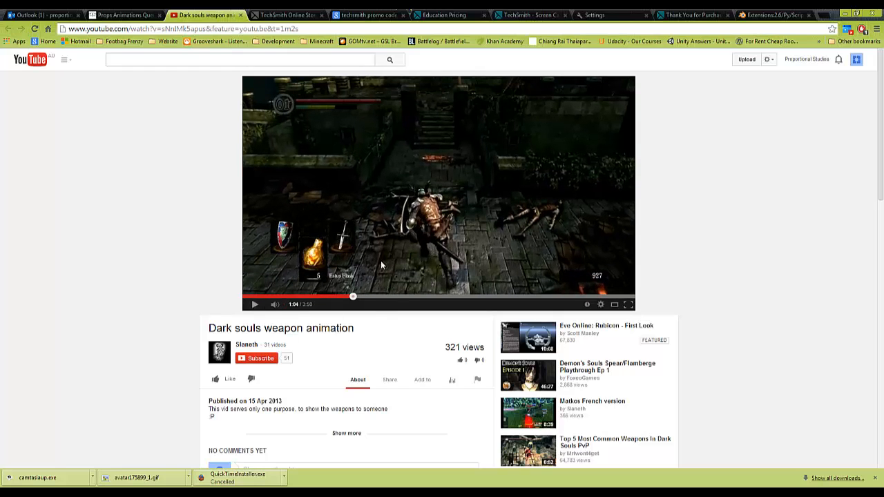
{"action": "left_click", "coordinate": [254, 305]}
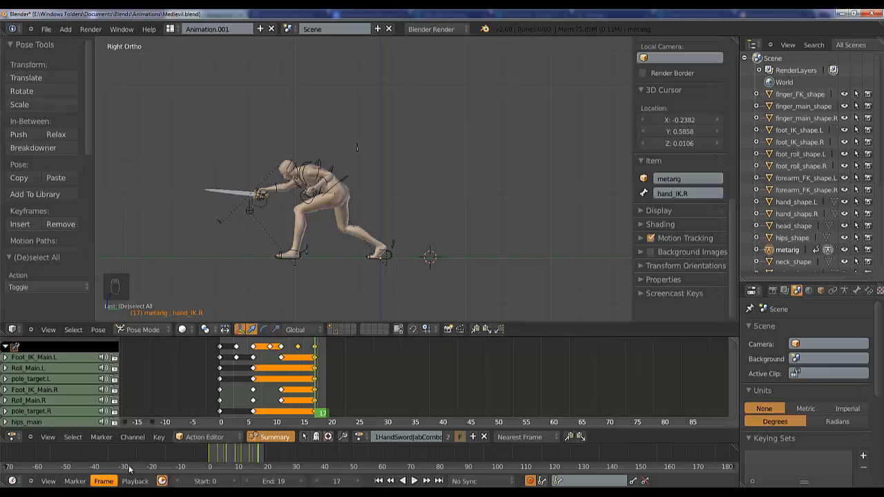
- Switch to Blender and move the current frame of the jab combo action to 21
{"action": "left_click_drag", "start_coordinate": [316, 362], "coordinate": [335, 362]}
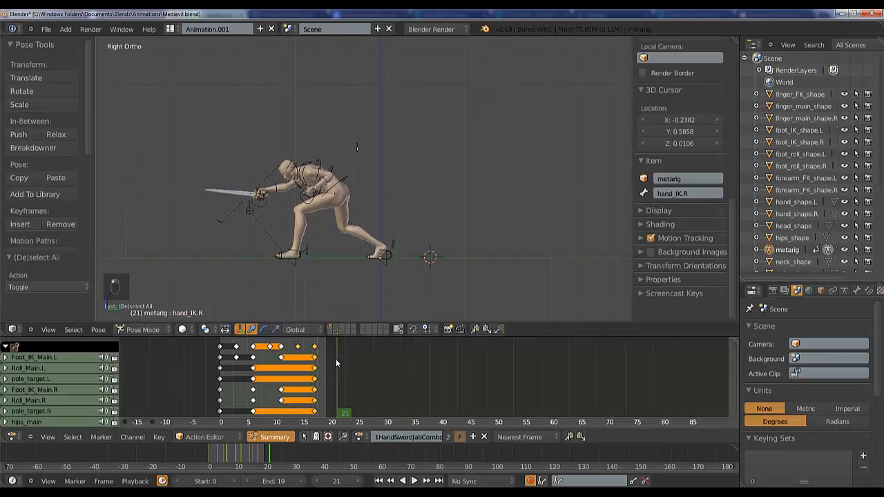
- Switch to the browser's reference video and replay the attack from just before 1:03, pausing around 1:04 to study the crouched follow-up pose
{"action": "left_click", "coordinate": [71, 494]}
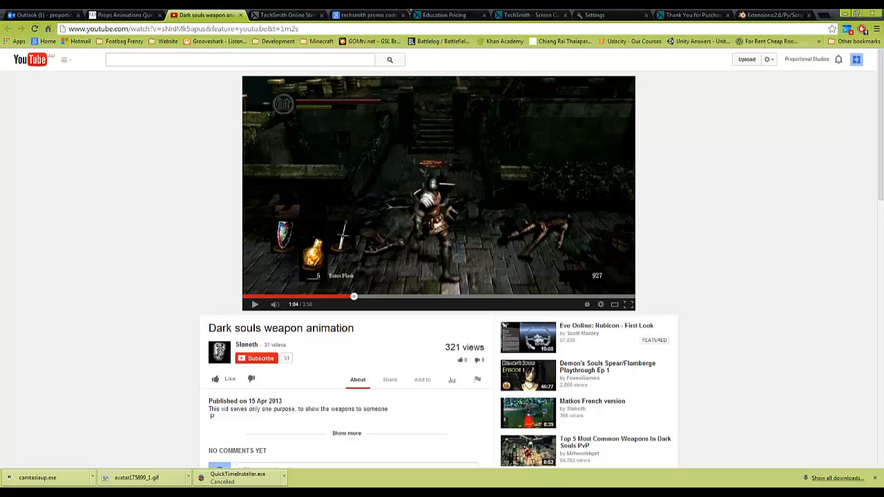
{"action": "left_click", "coordinate": [348, 298]}
{"action": "left_click", "coordinate": [255, 305]}
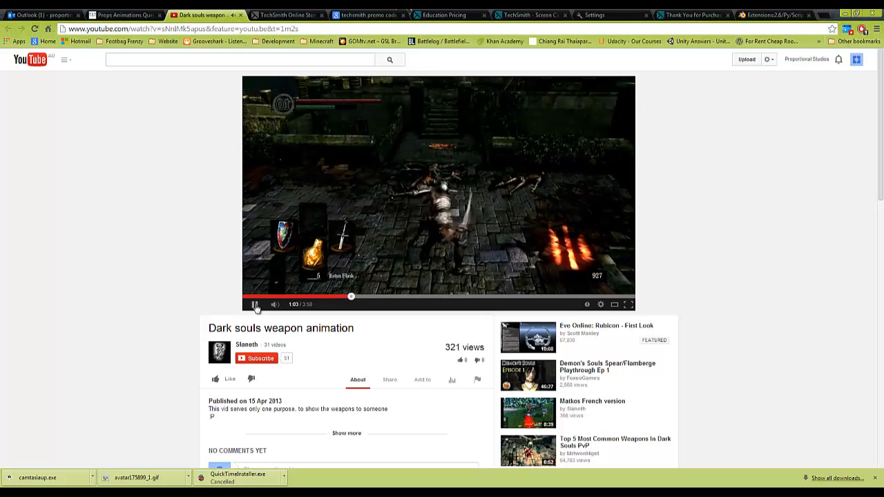
{"action": "left_click", "coordinate": [255, 304]}
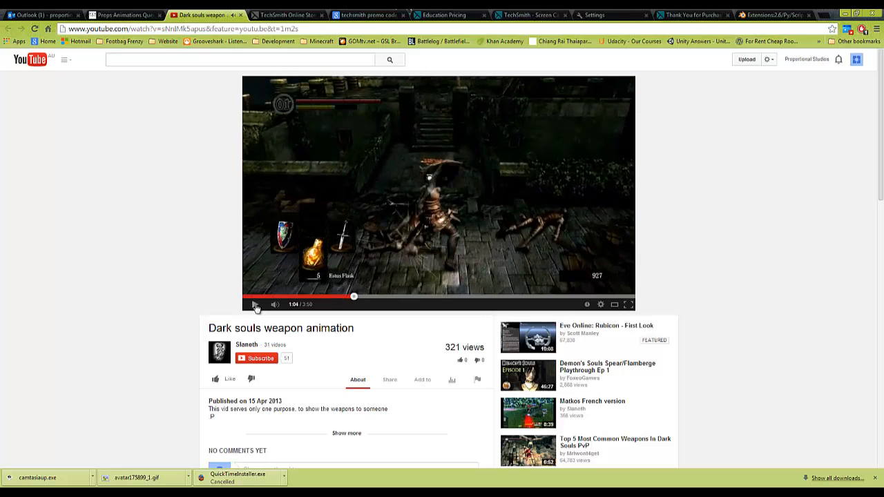
{"action": "left_click", "coordinate": [354, 299]}
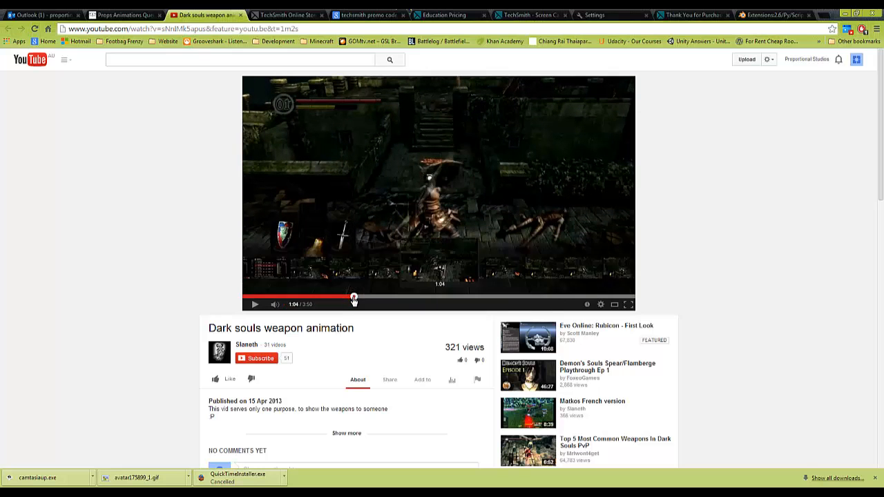
{"action": "left_click", "coordinate": [257, 310]}
{"action": "left_click", "coordinate": [258, 310]}
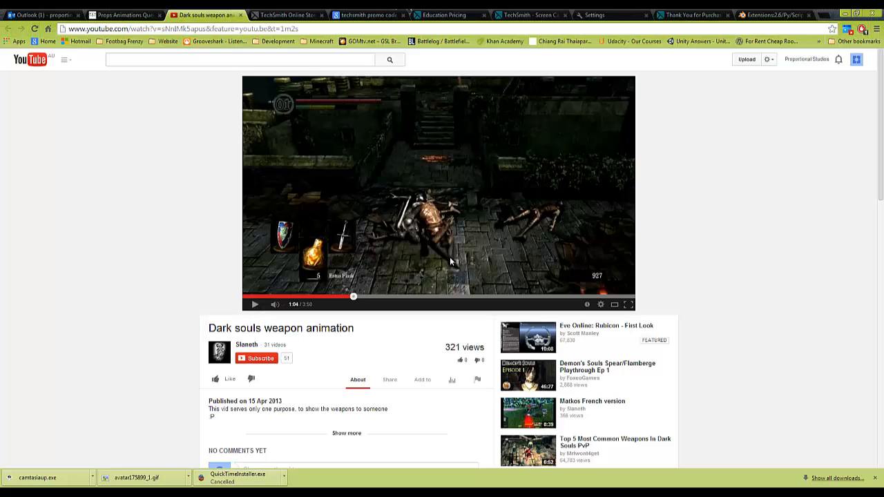
- Switch back to Blender, move the right foot IK control forward by -0.547 on Y, and clear the right foot roll's rotation
{"action": "left_click", "coordinate": [141, 494]}
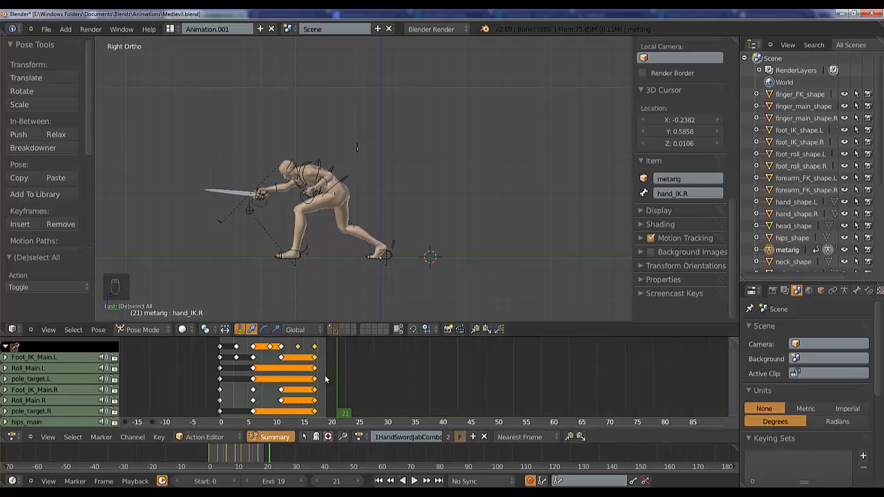
{"action": "right_click", "coordinate": [395, 258]}
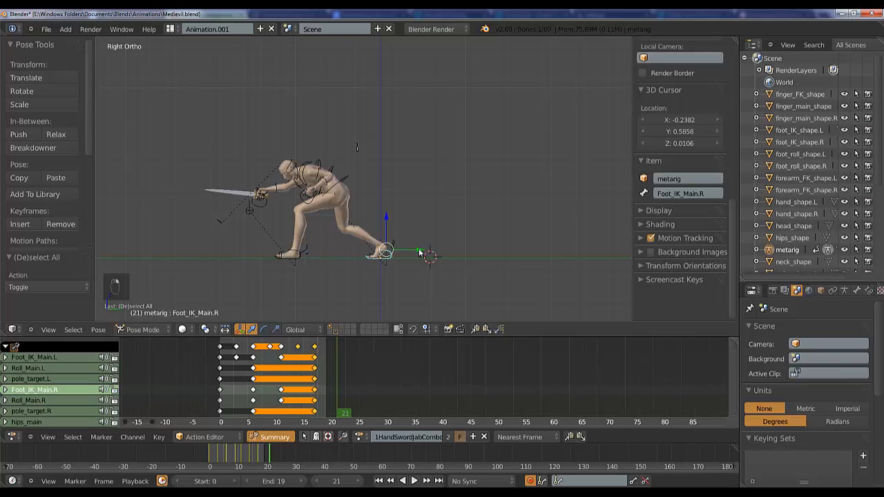
{"action": "left_click_drag", "start_coordinate": [420, 253], "coordinate": [346, 245]}
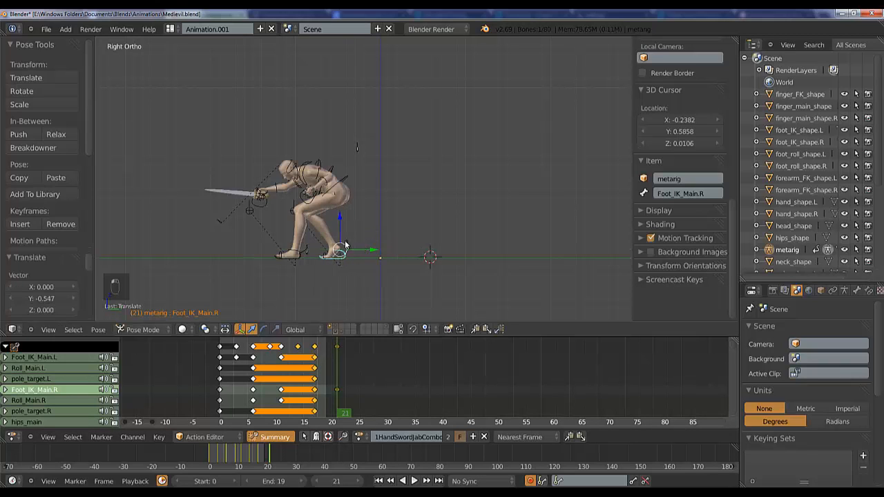
{"action": "right_click", "coordinate": [346, 245]}
{"action": "key", "text": "alt+r"}
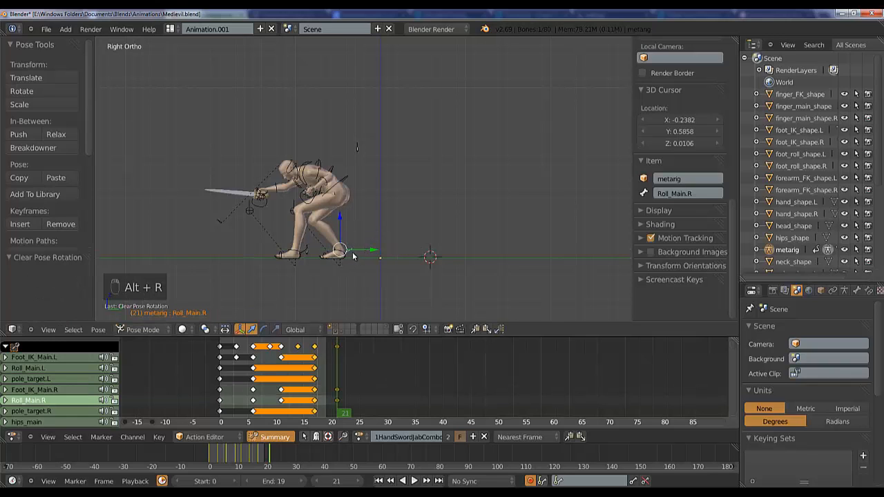
- Move the main hips control at frame 21 by about -0.114 on Y and -0.027 on Z, and shift it -0.027 on X
{"action": "right_click", "coordinate": [345, 185]}
{"action": "key", "text": "g"}
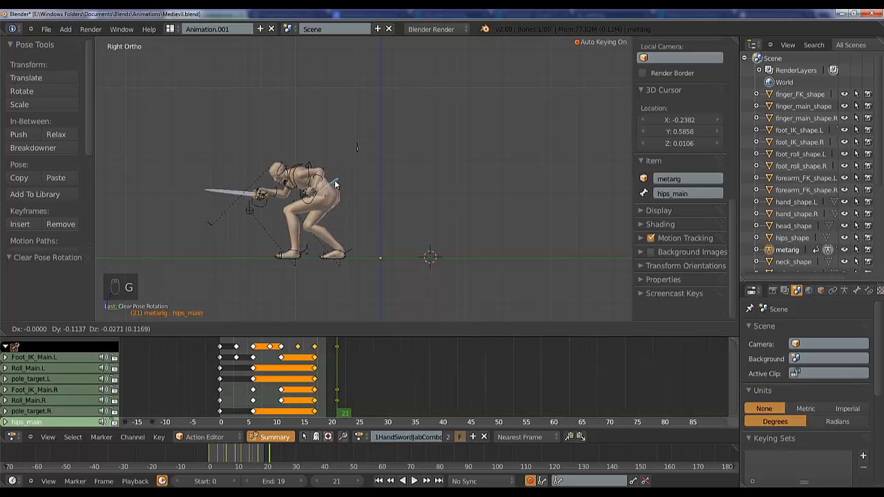
{"action": "left_click", "coordinate": [336, 184]}
{"action": "middle_click_drag", "start_coordinate": [331, 174], "coordinate": [329, 249]}
{"action": "key", "text": "KP_1"}
{"action": "key", "text": "KP_3"}
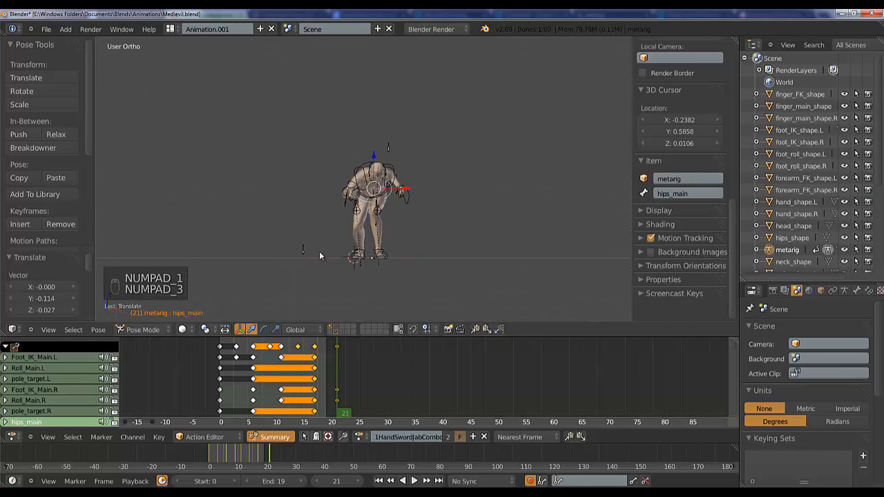
{"action": "key", "text": "KP_1"}
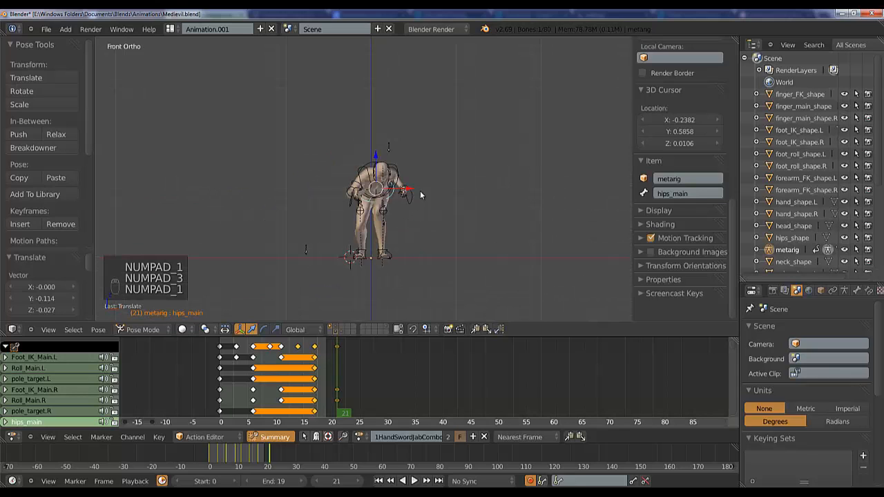
{"action": "left_click_drag", "start_coordinate": [407, 189], "coordinate": [403, 189]}
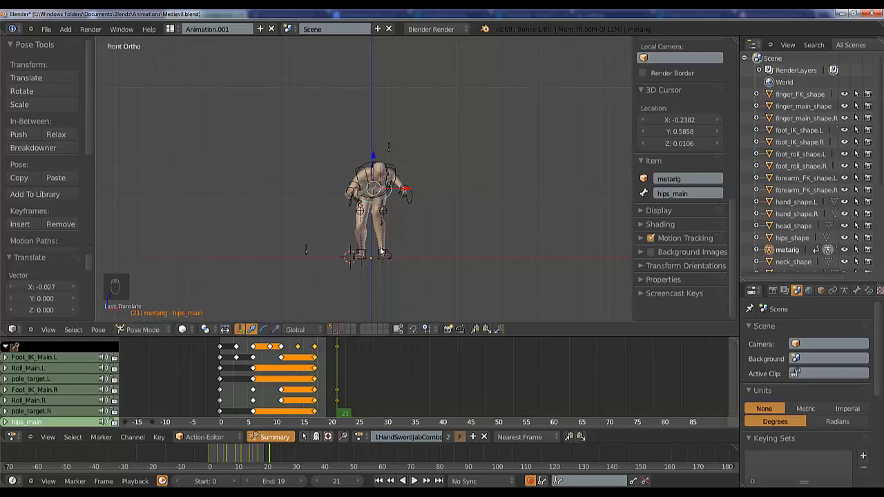
- Move the left knee's pole target outward by about 0.141 on X and -0.016 on Z
{"action": "right_click", "coordinate": [384, 212]}
{"action": "key", "text": "g"}
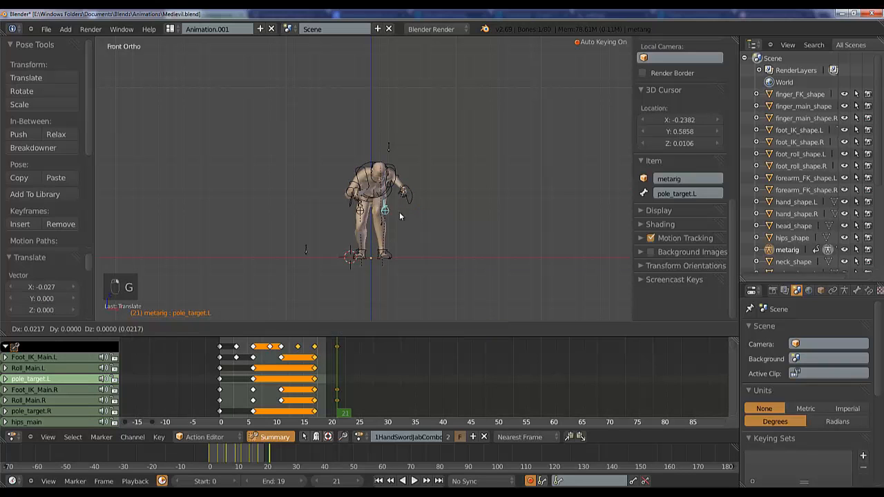
{"action": "left_click", "coordinate": [384, 216]}
- Twist the spine by about 1.7° and -38.4° in trackball mode, -25.5° in the angled view, and 3.4° and 0.6° in trackball mode
{"action": "right_click", "coordinate": [351, 205]}
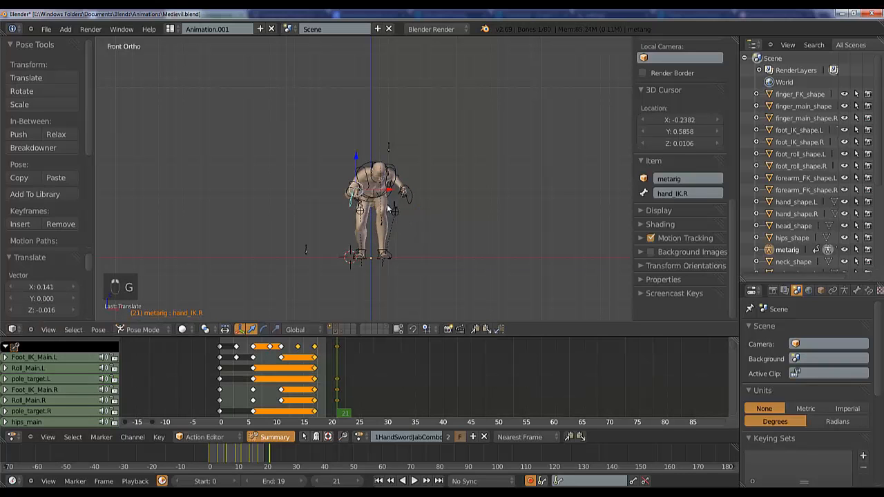
{"action": "middle_click_drag", "start_coordinate": [392, 219], "coordinate": [475, 191]}
{"action": "key", "text": "KP_7"}
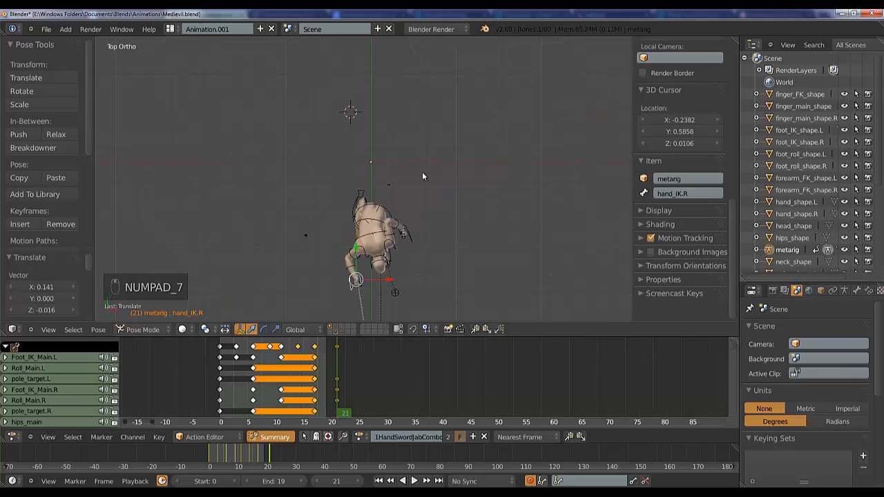
{"action": "right_click", "coordinate": [376, 221]}
{"action": "key", "text": "KP_3"}
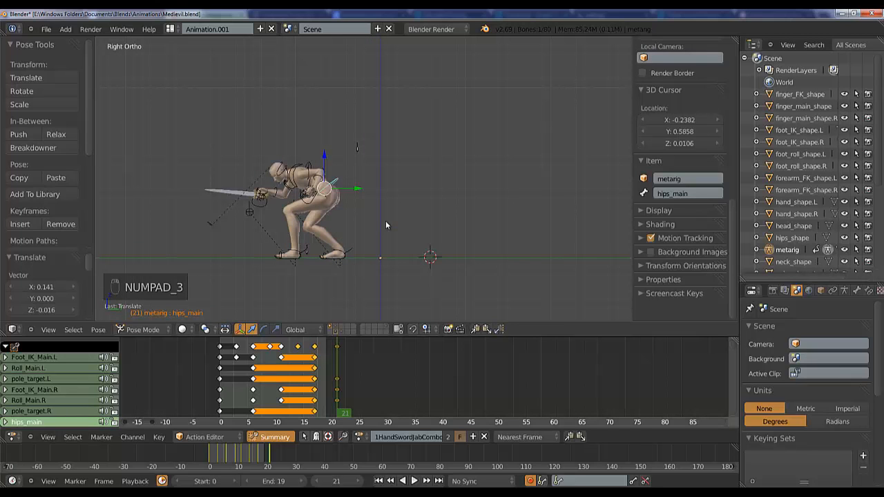
{"action": "middle_click_drag", "start_coordinate": [330, 196], "coordinate": [341, 161]}
{"action": "right_click", "coordinate": [349, 162]}
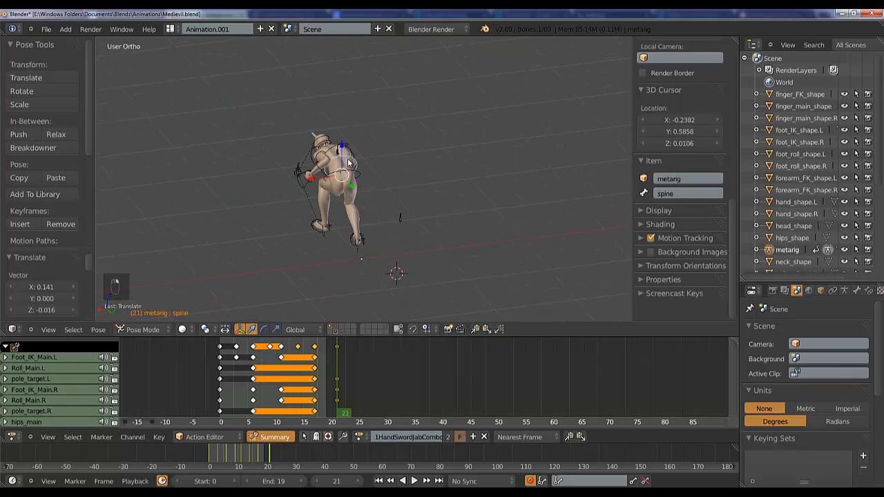
{"action": "key", "text": "r"}
{"action": "key", "text": "r"}
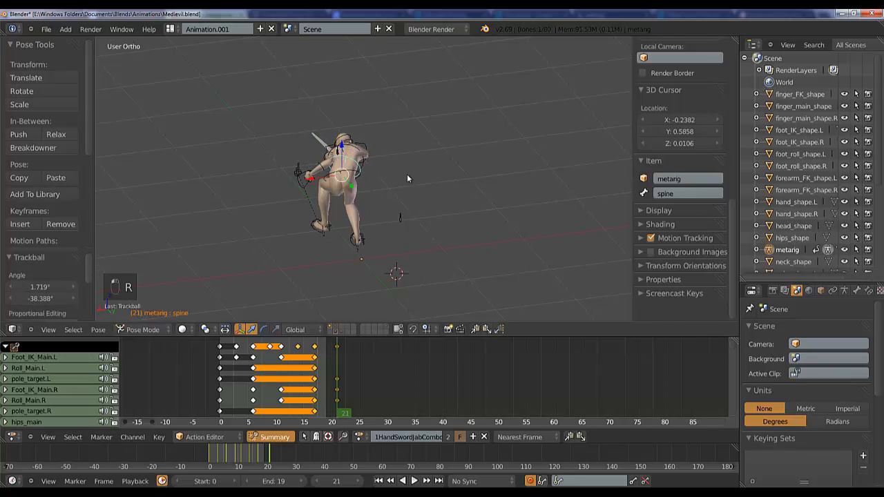
{"action": "left_click", "coordinate": [399, 144]}
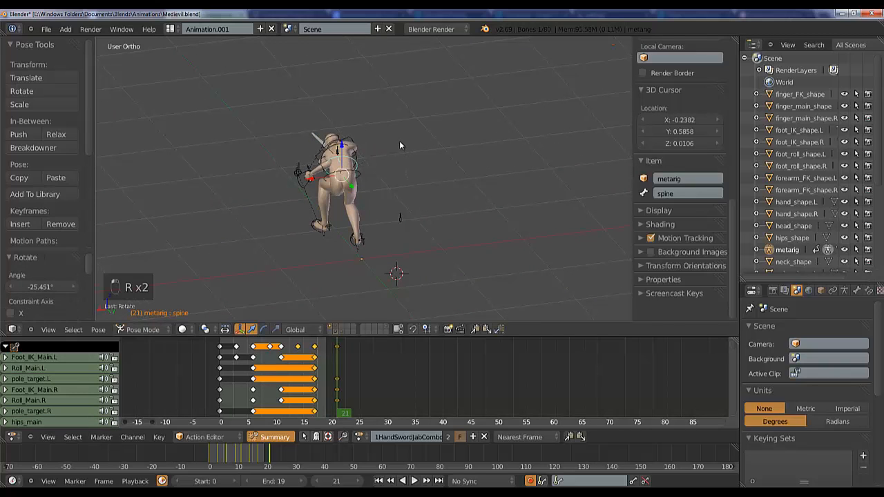
{"action": "key", "text": "r"}
{"action": "left_click", "coordinate": [356, 170]}
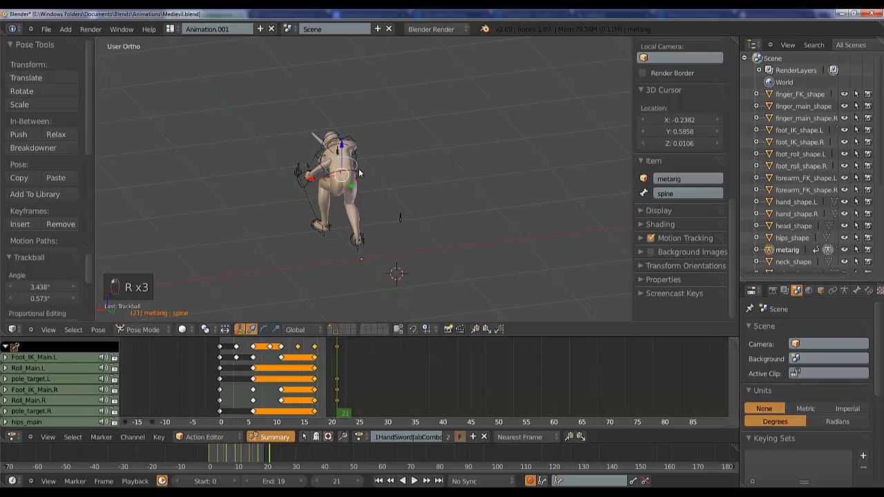
- At frame 21, rotate the spine bone from several angles so the torso leans forward and twists, finishing with a rotation of about -10°
{"action": "middle_click_drag", "start_coordinate": [357, 175], "coordinate": [379, 160]}
{"action": "key", "text": "r"}
{"action": "left_click", "coordinate": [381, 150]}
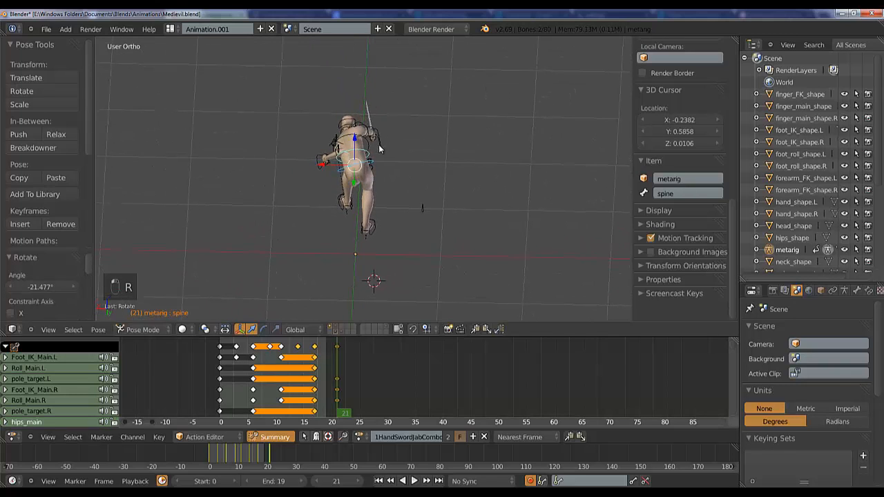
{"action": "key", "text": "r"}
{"action": "left_click", "coordinate": [403, 139]}
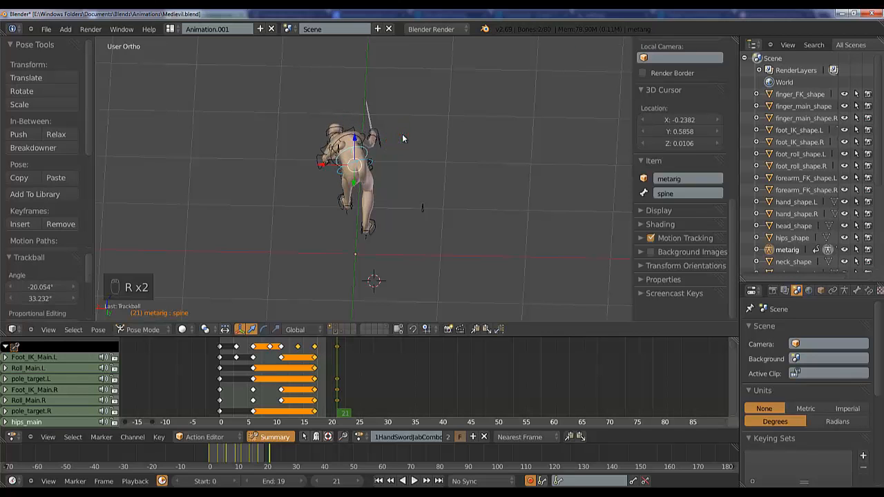
{"action": "mouse_move", "coordinate": [384, 147]}
{"action": "middle_mouse_down"}
{"action": "mouse_move", "coordinate": [423, 140]}
{"action": "mouse_move", "coordinate": [387, 147]}
{"action": "middle_mouse_up"}
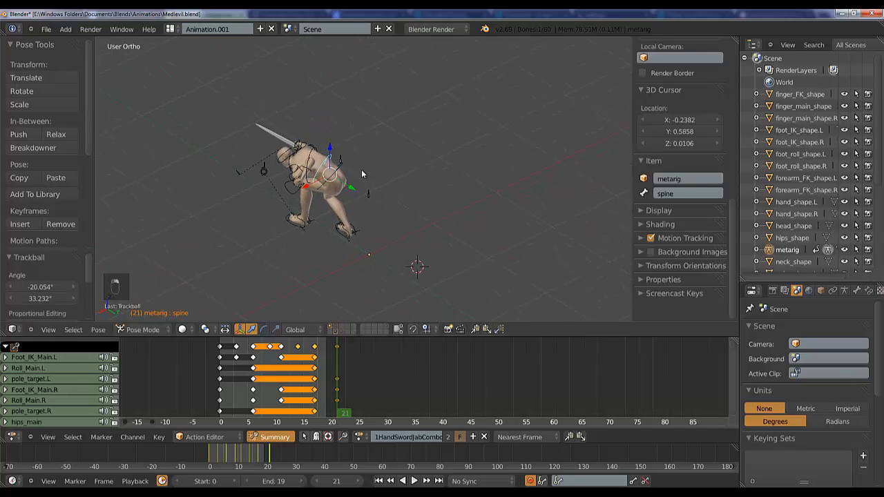
{"action": "key", "text": "r"}
{"action": "left_click", "coordinate": [383, 142]}
- Lower the left hand control (hand_IK.L) beside the bent leg at frame 21
{"action": "right_click", "coordinate": [308, 161]}
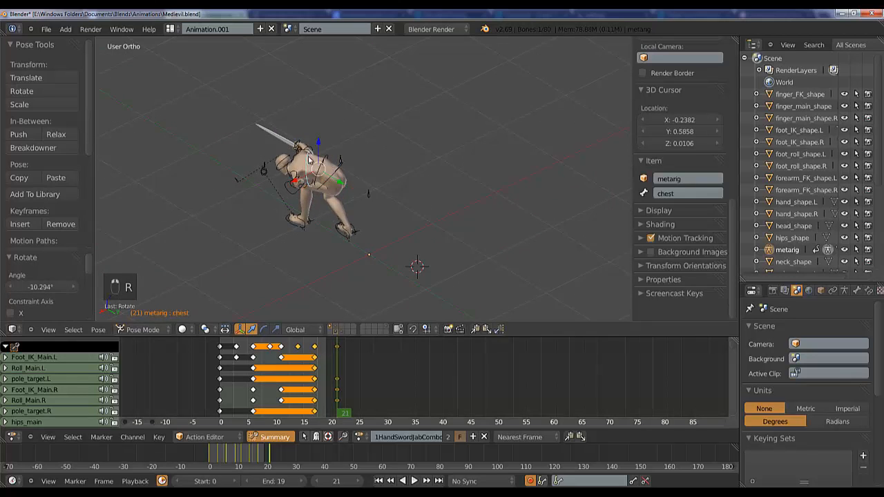
{"action": "middle_click_drag", "start_coordinate": [349, 161], "coordinate": [388, 196]}
{"action": "right_click", "coordinate": [294, 203]}
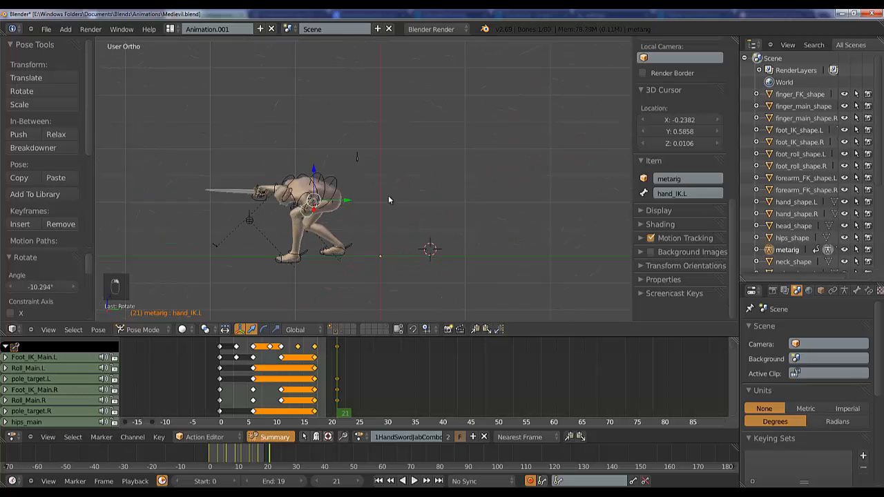
{"action": "key", "text": "g"}
{"action": "left_click", "coordinate": [343, 252]}
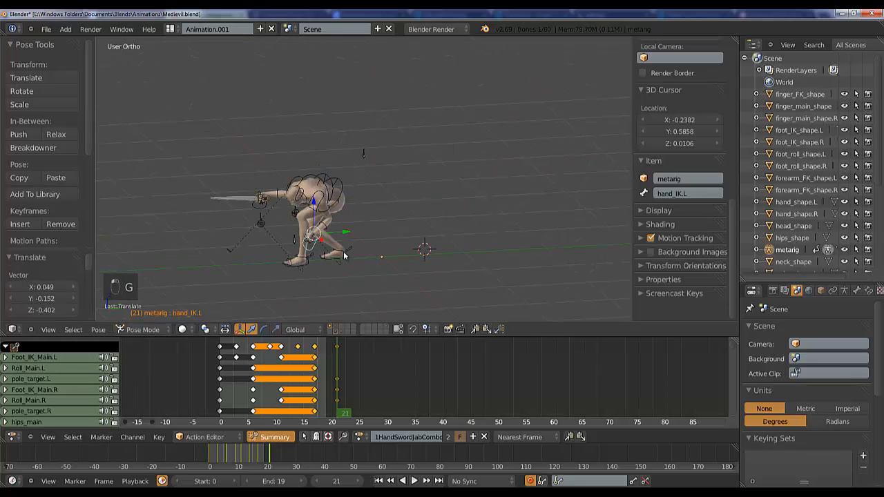
{"action": "middle_click_drag", "start_coordinate": [343, 253], "coordinate": [340, 229]}
{"action": "key", "text": "g"}
{"action": "left_click", "coordinate": [306, 243]}
- Go to frame 22 and rotate the chest bone by about -36° to bend the upper body further down
{"action": "left_click_drag", "start_coordinate": [316, 360], "coordinate": [344, 358]}
{"action": "mouse_move", "coordinate": [345, 216]}
{"action": "middle_mouse_down"}
{"action": "mouse_move", "coordinate": [387, 204]}
{"action": "mouse_move", "coordinate": [374, 219]}
{"action": "mouse_move", "coordinate": [405, 221]}
{"action": "mouse_move", "coordinate": [349, 202]}
{"action": "middle_mouse_up"}
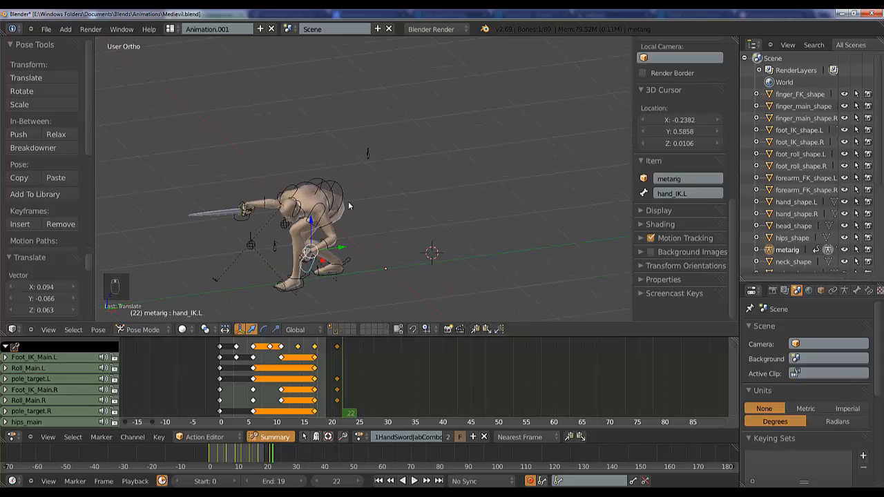
{"action": "right_click", "coordinate": [329, 186]}
{"action": "right_click", "coordinate": [308, 184]}
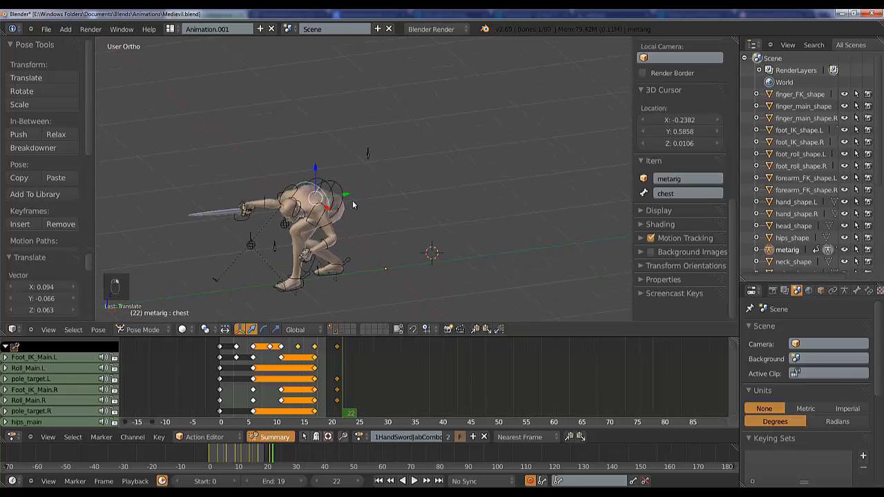
{"action": "key", "text": "r"}
{"action": "left_click", "coordinate": [351, 222]}
- Twist the chest bone further with plain and trackball rotations, ending with a trackball turn of about -8.6° and 1.7°
{"action": "middle_click_drag", "start_coordinate": [351, 222], "coordinate": [417, 221]}
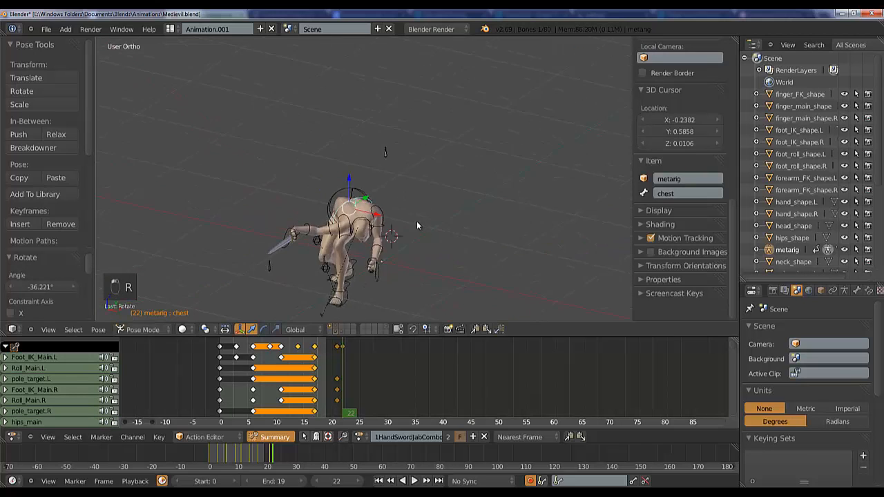
{"action": "key", "text": "r"}
{"action": "key", "text": "r"}
{"action": "left_click", "coordinate": [385, 204]}
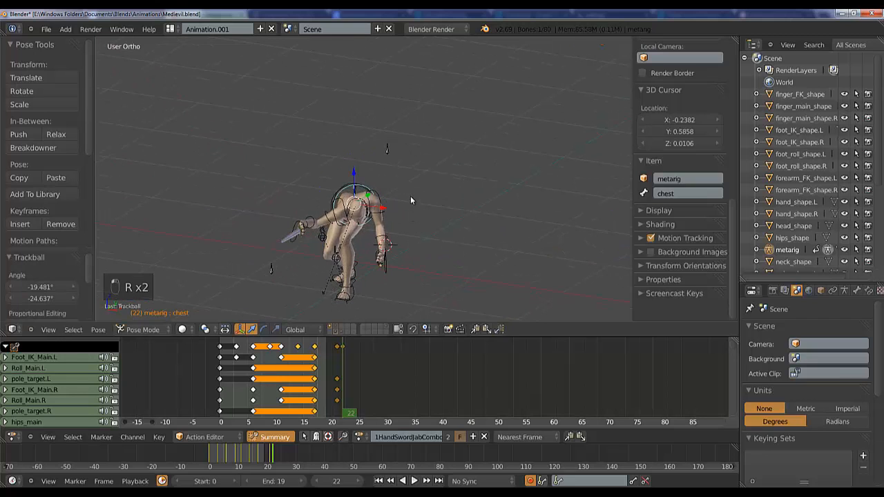
{"action": "key", "text": "r"}
{"action": "left_click", "coordinate": [406, 206]}
{"action": "key", "text": "r"}
{"action": "key", "text": "r"}
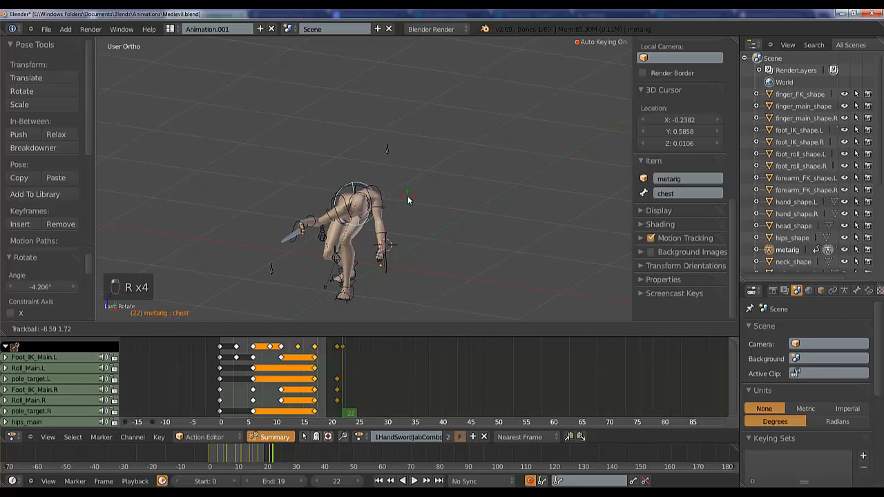
{"action": "left_click", "coordinate": [408, 200]}
- Turn the spine bone slightly with a trackball rotation of about -0.6° and 3.4° at frame 22
{"action": "middle_click_drag", "start_coordinate": [407, 199], "coordinate": [511, 205]}
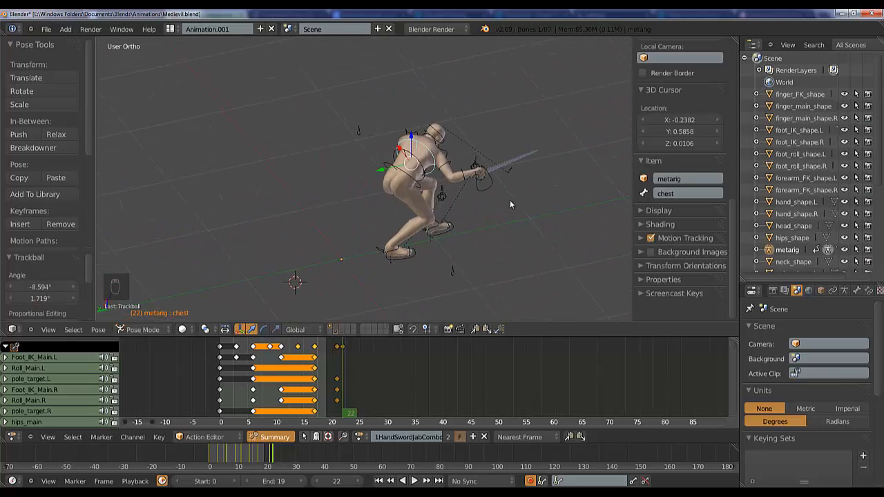
{"action": "right_click", "coordinate": [426, 173]}
{"action": "right_click", "coordinate": [425, 174]}
{"action": "scroll", "coordinate": [425, 173], "scroll_direction": "up", "scroll_amount": 4}
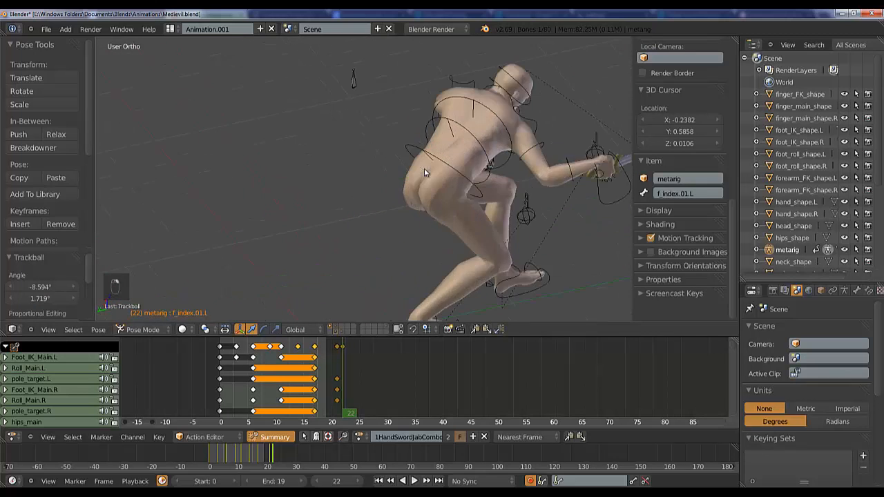
{"action": "middle_click_drag", "start_coordinate": [425, 172], "coordinate": [410, 203], "text": "shift"}
{"action": "right_click", "coordinate": [376, 192]}
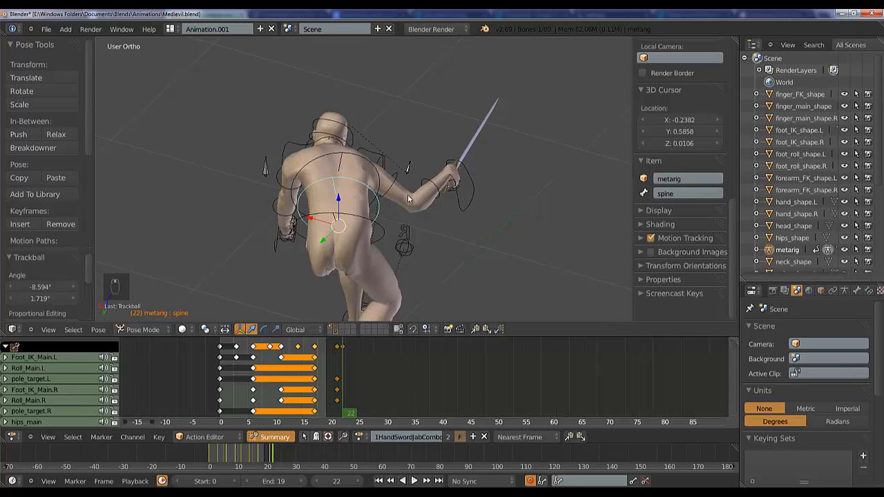
{"action": "key", "text": "r"}
{"action": "key", "text": "r"}
{"action": "left_click", "coordinate": [387, 206]}
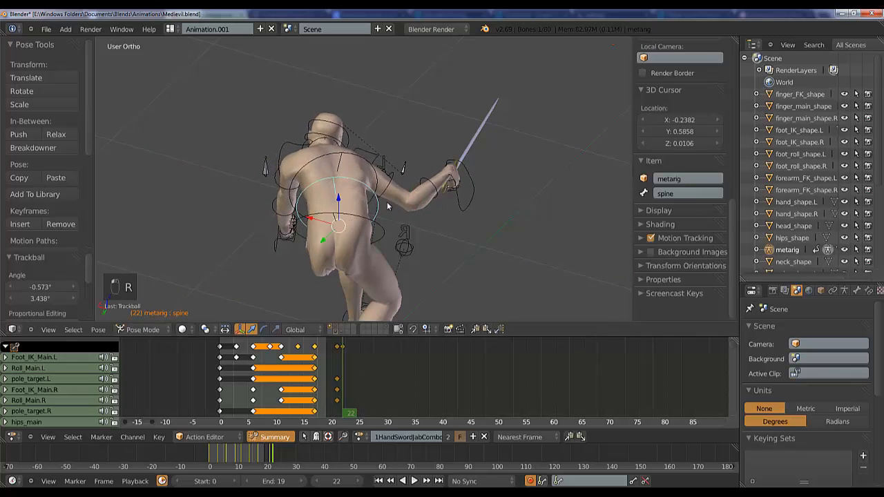
- Pull the sword-holding right hand control (hand_IK.R) in toward the body at frame 22
{"action": "middle_click_drag", "start_coordinate": [387, 204], "coordinate": [256, 194]}
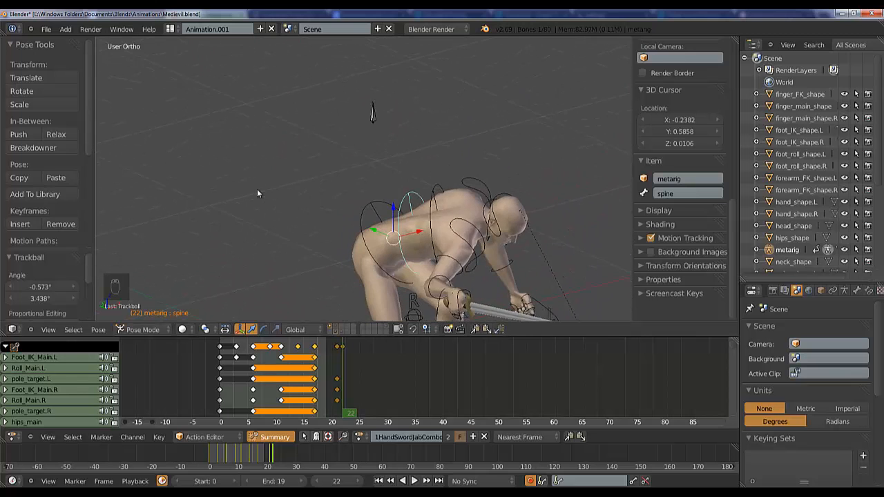
{"action": "scroll", "coordinate": [276, 200], "scroll_direction": "down", "scroll_amount": 3}
{"action": "right_click", "coordinate": [414, 250]}
{"action": "middle_click_drag", "start_coordinate": [440, 270], "coordinate": [401, 261]}
{"action": "key", "text": "g"}
{"action": "left_click", "coordinate": [380, 285]}
{"action": "scroll", "coordinate": [405, 269], "scroll_direction": "down", "scroll_amount": 2}
{"action": "key", "text": "g"}
{"action": "left_click", "coordinate": [335, 266]}
{"action": "key", "text": "g"}
{"action": "left_click", "coordinate": [487, 254]}
- Trackball-rotate the right hand control to redirect the sword at frame 22
{"action": "key", "text": "g"}
{"action": "key", "text": "r"}
{"action": "key", "text": "r"}
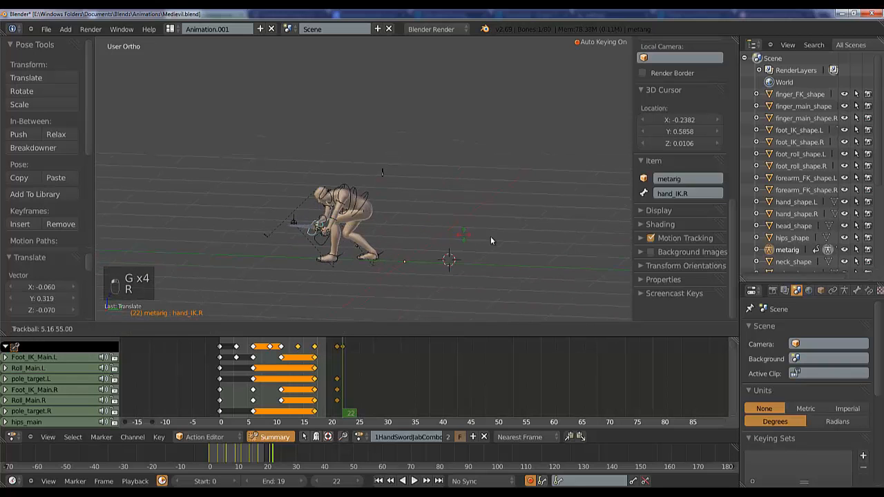
{"action": "left_click", "coordinate": [503, 254]}
- Move the right elbow target (elbow.R) out in front of the character at frame 22
{"action": "middle_click_drag", "start_coordinate": [503, 258], "coordinate": [477, 131]}
{"action": "right_click", "coordinate": [380, 156]}
{"action": "key", "text": "g"}
{"action": "right_click", "coordinate": [325, 159]}
{"action": "right_click", "coordinate": [343, 247]}
{"action": "middle_click_drag", "start_coordinate": [343, 256], "coordinate": [312, 251]}
{"action": "key", "text": "g"}
{"action": "left_click", "coordinate": [300, 227]}
{"action": "key", "text": "g"}
{"action": "left_click", "coordinate": [256, 260]}
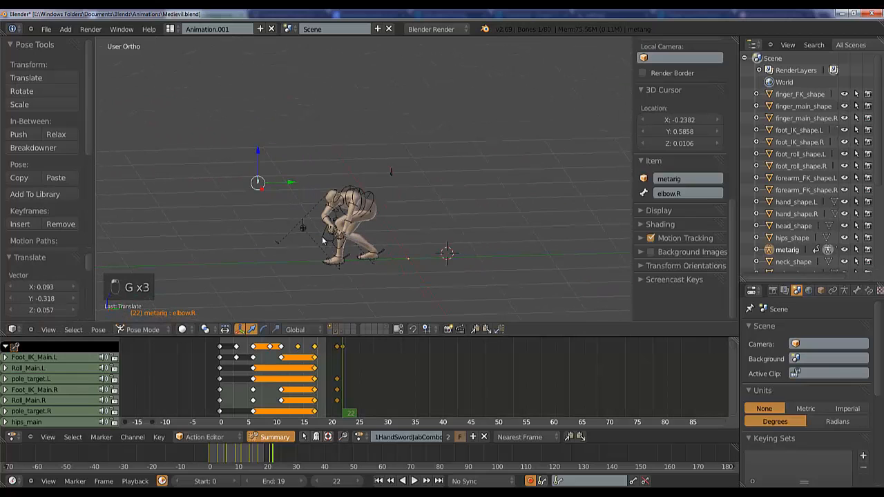
- Nudge the right hand control by about 0.066 in Y and 0.045 in Z
{"action": "right_click", "coordinate": [323, 239]}
{"action": "key", "text": "g"}
{"action": "left_click", "coordinate": [373, 245]}
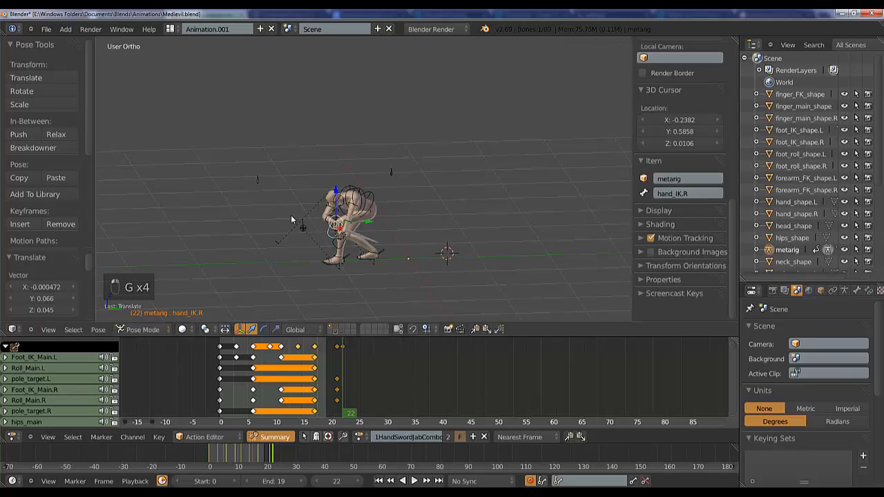
- Raise the right elbow target, then shift it about 1.0 along X and 0.15 along Y
{"action": "right_click", "coordinate": [255, 181]}
{"action": "key", "text": "g"}
{"action": "left_click", "coordinate": [247, 168]}
{"action": "middle_click_drag", "start_coordinate": [245, 166], "coordinate": [287, 192]}
{"action": "key", "text": "g"}
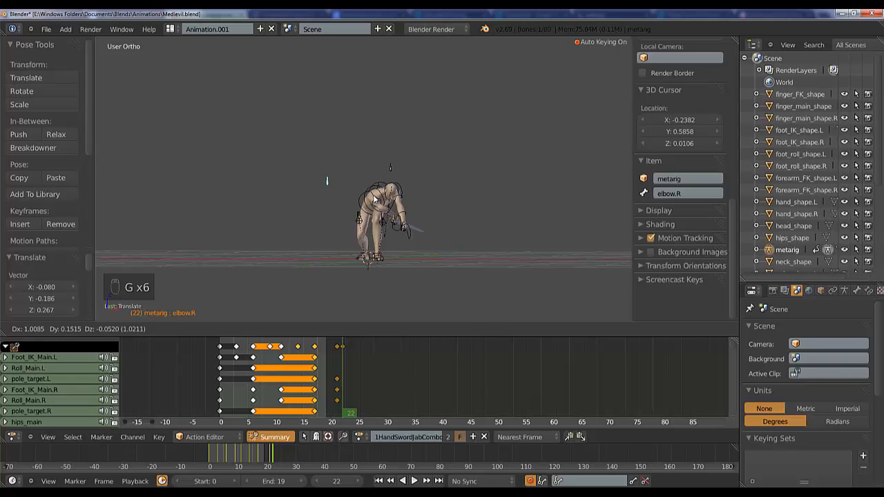
{"action": "left_click", "coordinate": [325, 183]}
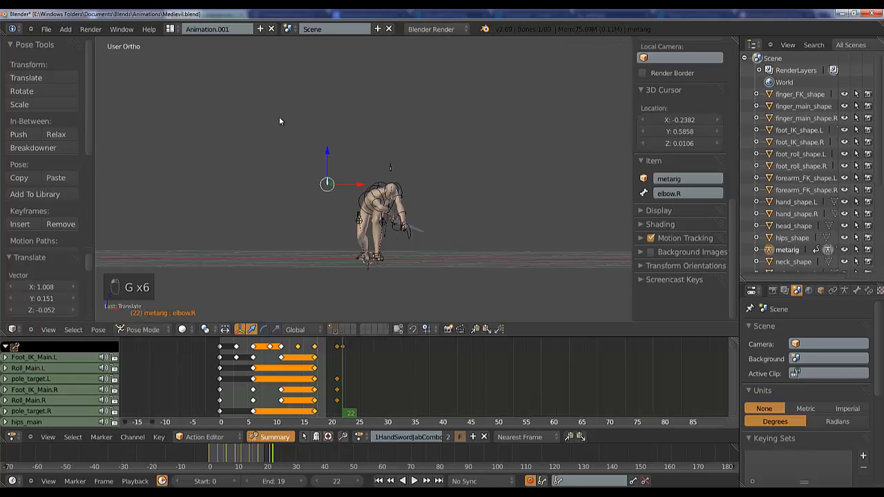
- Check the pose against the Dark Souls weapon animation video in the browser and return to Blender
{"action": "middle_click_drag", "start_coordinate": [279, 122], "coordinate": [360, 228]}
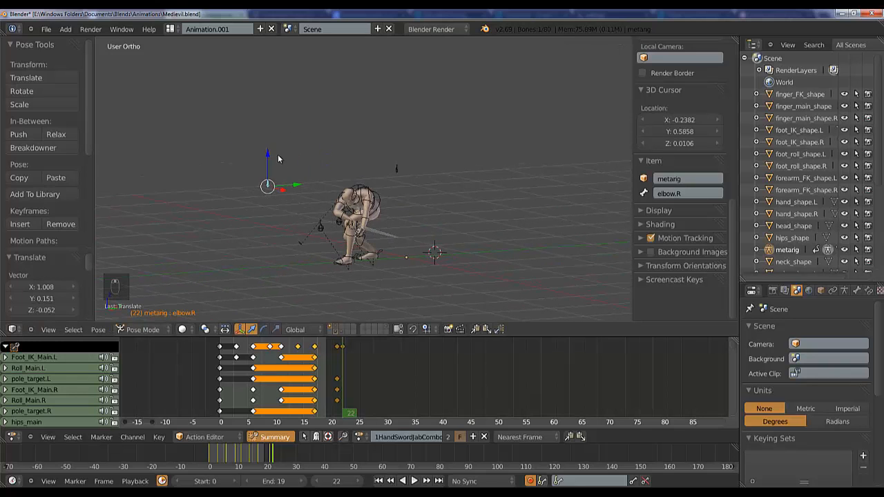
{"action": "left_click", "coordinate": [83, 486]}
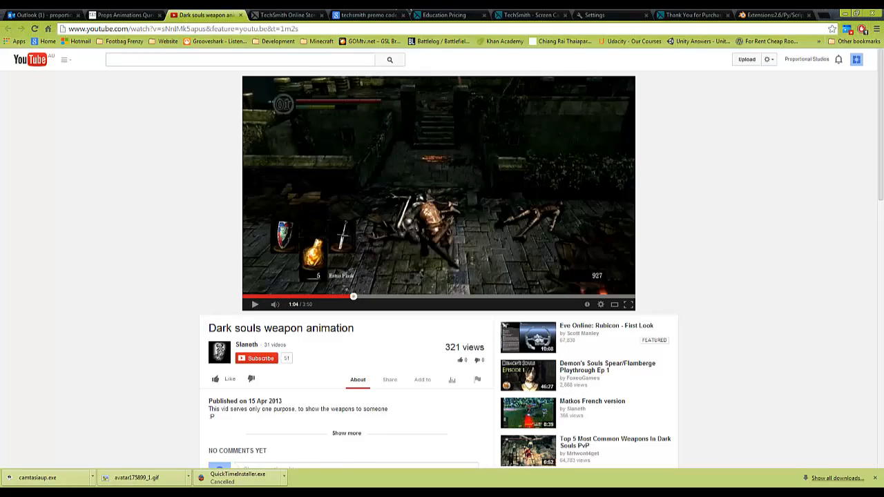
{"action": "key", "text": "alt+Tab"}
- Swing the left hand control (hand_IK.L) out to the character's side and rotate it by about -25°
{"action": "right_click", "coordinate": [362, 247]}
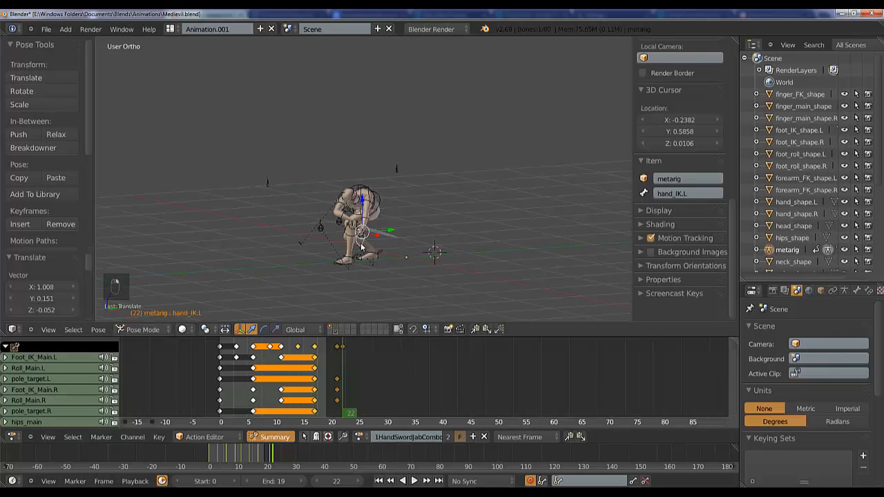
{"action": "key", "text": "g"}
{"action": "left_click", "coordinate": [430, 246]}
{"action": "mouse_move", "coordinate": [433, 249]}
{"action": "middle_mouse_down"}
{"action": "mouse_move", "coordinate": [485, 242]}
{"action": "mouse_move", "coordinate": [446, 250]}
{"action": "middle_mouse_up"}
{"action": "key", "text": "r"}
{"action": "left_click", "coordinate": [456, 208]}
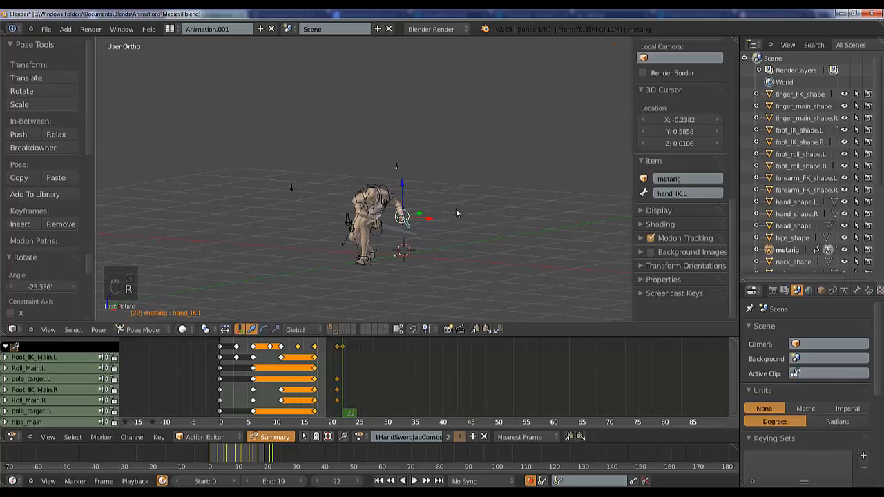
- Fine-tune the left hand position with small upward moves, the last about 0.054, -0.067 and 0.034 in X, Y and Z
{"action": "key", "text": "g"}
{"action": "left_click", "coordinate": [455, 205]}
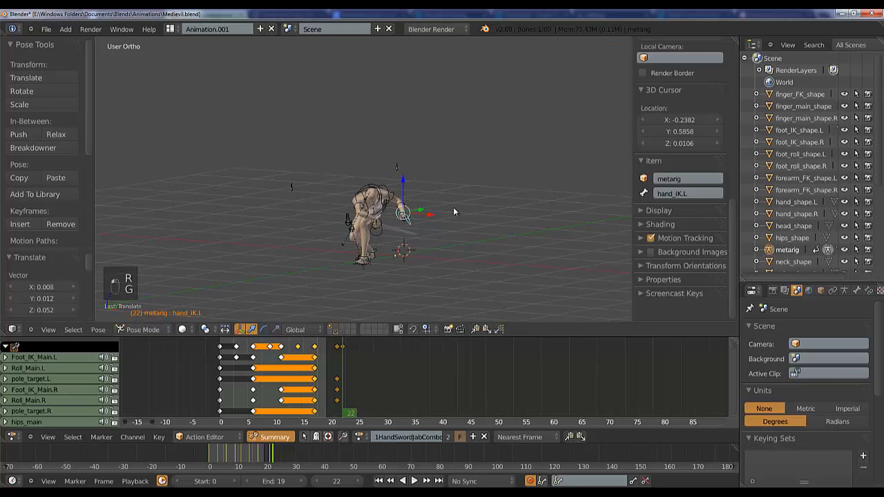
{"action": "middle_click_drag", "start_coordinate": [453, 206], "coordinate": [370, 290]}
{"action": "key", "text": "g"}
{"action": "left_click", "coordinate": [366, 248]}
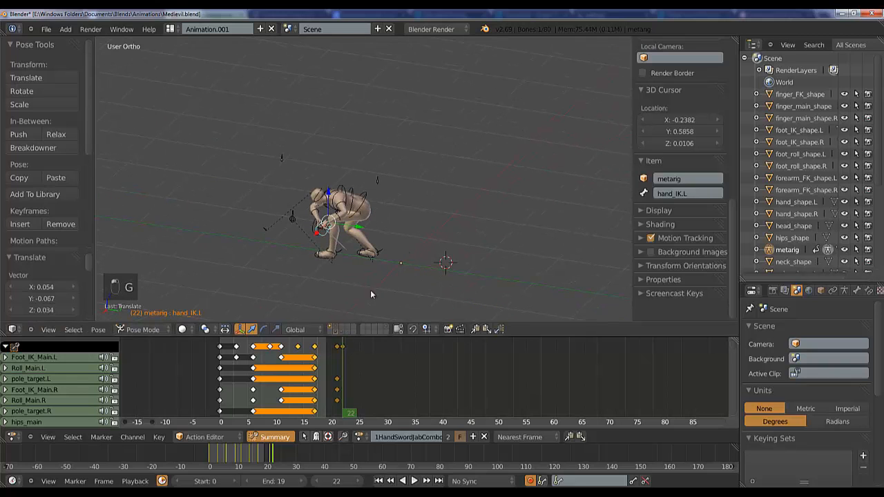
- Move the keyframes at frame 22 onto frame 21 and make frame 21 the current frame
{"action": "left_click", "coordinate": [344, 347]}
{"action": "key", "text": "g"}
{"action": "left_click", "coordinate": [337, 357]}
{"action": "left_click", "coordinate": [337, 359]}
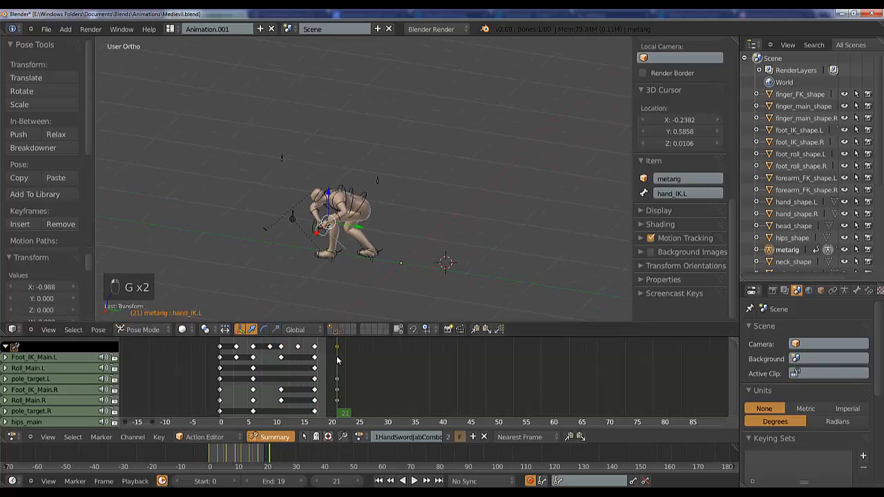
- Reposition the sword-holding right hand control (hand_IK.R) at frame 21
{"action": "middle_click_drag", "start_coordinate": [343, 276], "coordinate": [346, 243]}
{"action": "middle_click_drag", "start_coordinate": [441, 234], "coordinate": [449, 262]}
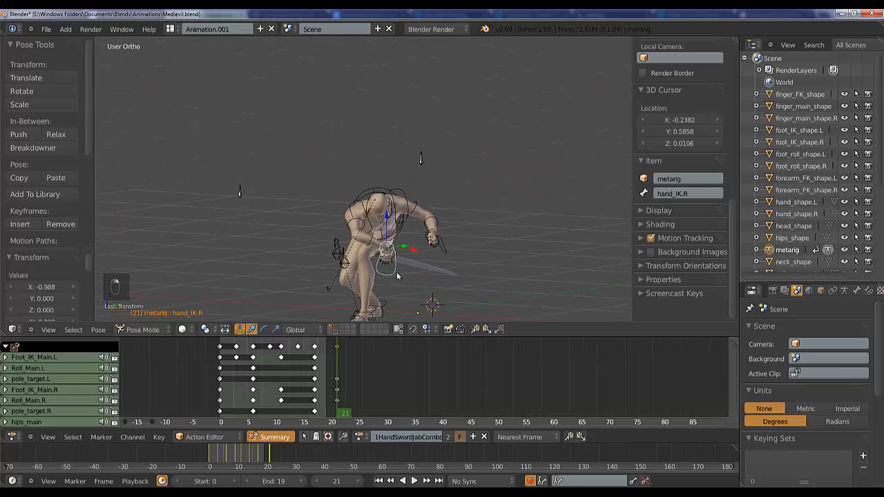
{"action": "right_click", "coordinate": [396, 271]}
{"action": "key", "text": "g"}
{"action": "left_click", "coordinate": [418, 261]}
- Rotate the head bone by about 35°, then refine it with a trackball turn of about -8.6° and 9.7°
{"action": "middle_click_drag", "start_coordinate": [418, 261], "coordinate": [459, 210]}
{"action": "key", "text": "r"}
{"action": "key", "text": "r"}
{"action": "left_click", "coordinate": [437, 210]}
{"action": "key", "text": "r"}
{"action": "left_click", "coordinate": [456, 200]}
{"action": "key", "text": "r"}
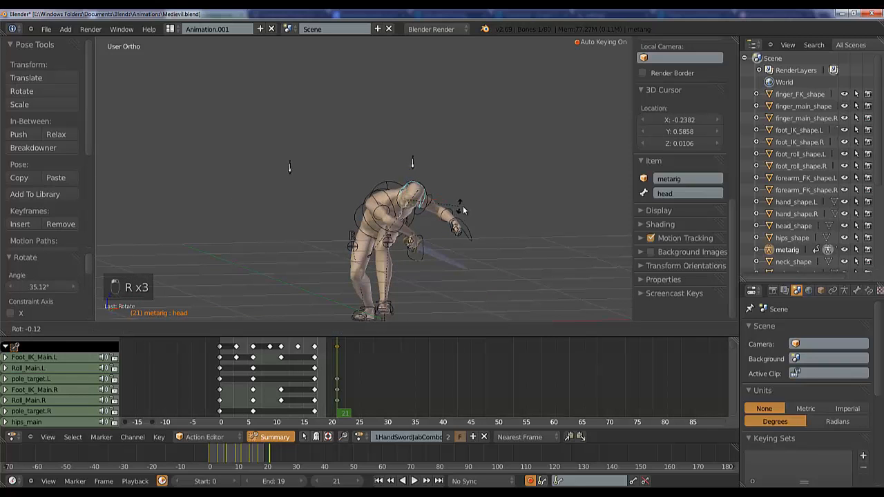
{"action": "left_click", "coordinate": [473, 203]}
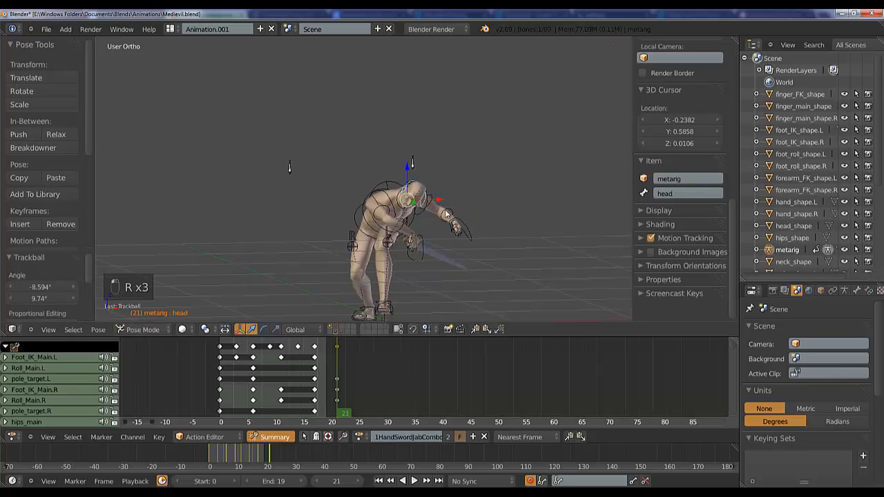
- Trackball-rotate the right shoulder bone (shoulder.R) by about -2.3° and 18.9° at frame 21
{"action": "middle_click_drag", "start_coordinate": [473, 205], "coordinate": [484, 242]}
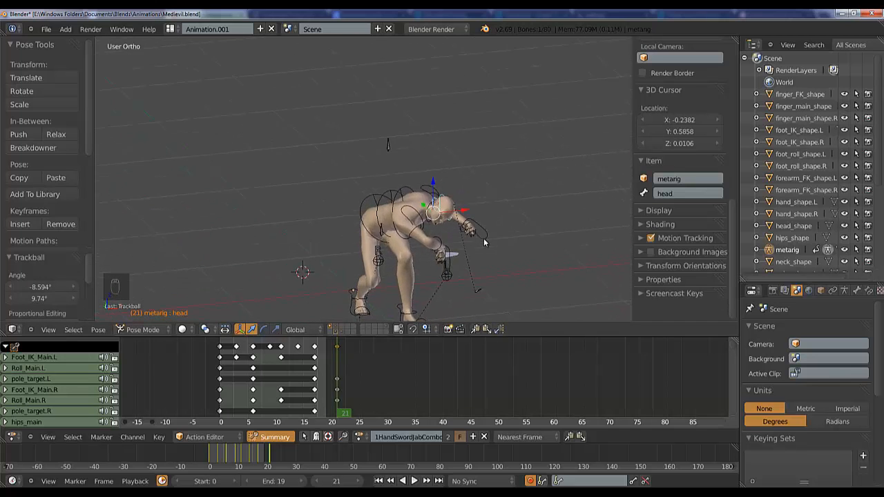
{"action": "right_click", "coordinate": [410, 226]}
{"action": "key", "text": "r"}
{"action": "key", "text": "r"}
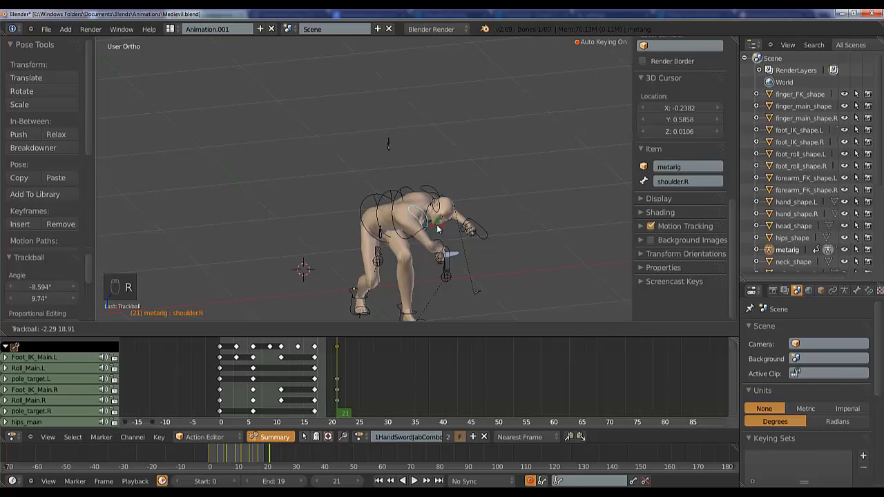
{"action": "left_click", "coordinate": [438, 229]}
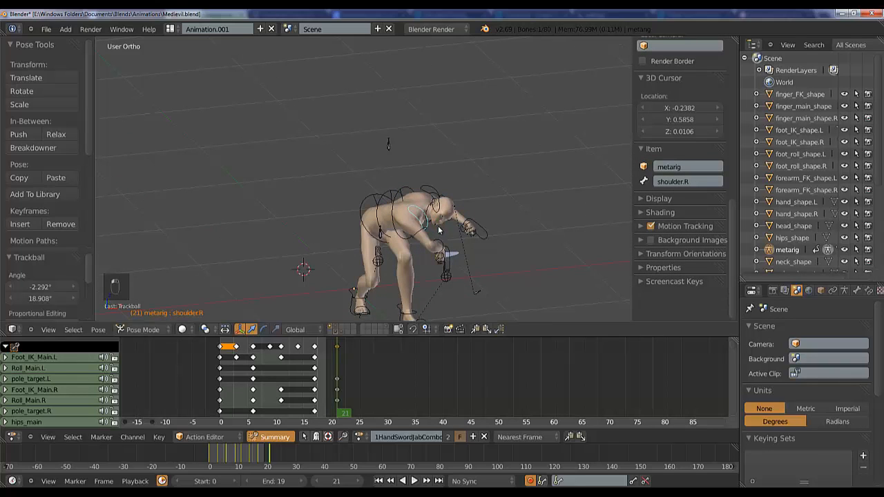
{"action": "middle_click_drag", "start_coordinate": [467, 238], "coordinate": [421, 236]}
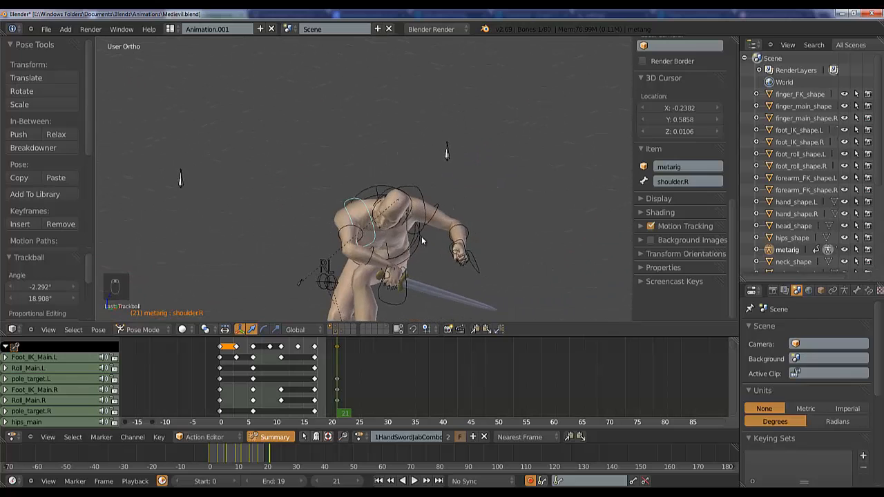
- Trackball-rotate the right shoulder bone (shoulder.R) by about 0.6° and 13.8° at frame 21
{"action": "key", "text": "r"}
{"action": "key", "text": "r"}
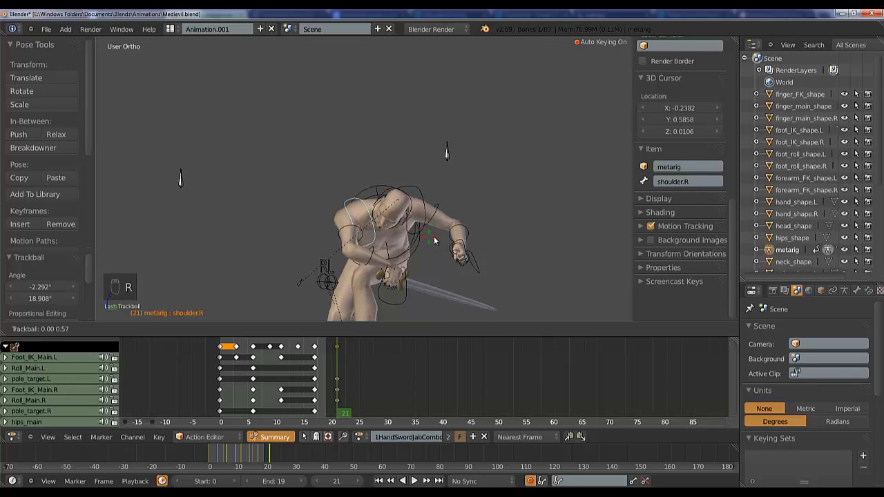
{"action": "left_click", "coordinate": [440, 241]}
{"action": "middle_click_drag", "start_coordinate": [440, 241], "coordinate": [484, 262]}
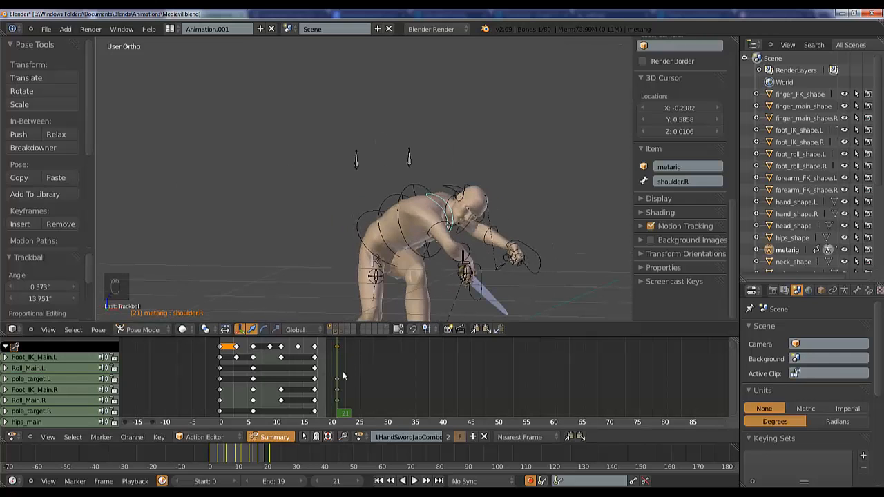
- Fit the preview range to the action's keyframes, frames 0 to 21, and scrub through the final frames to check the motion
{"action": "mouse_move", "coordinate": [341, 375]}
{"action": "left_mouse_down"}
{"action": "mouse_move", "coordinate": [309, 375]}
{"action": "mouse_move", "coordinate": [347, 371]}
{"action": "mouse_move", "coordinate": [311, 371]}
{"action": "mouse_move", "coordinate": [340, 359]}
{"action": "left_mouse_up"}
{"action": "middle_click_drag", "start_coordinate": [400, 290], "coordinate": [470, 297]}
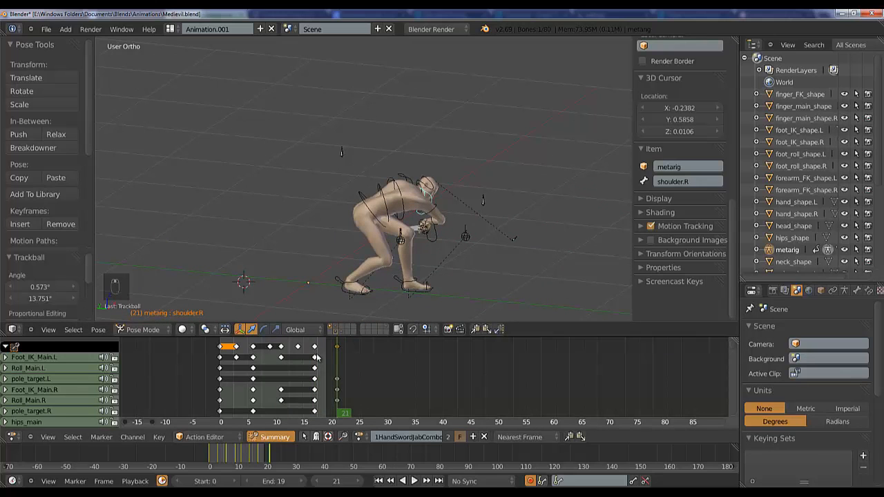
{"action": "key", "text": "ctrl+alt+p"}
{"action": "left_click_drag", "start_coordinate": [323, 363], "coordinate": [339, 391]}
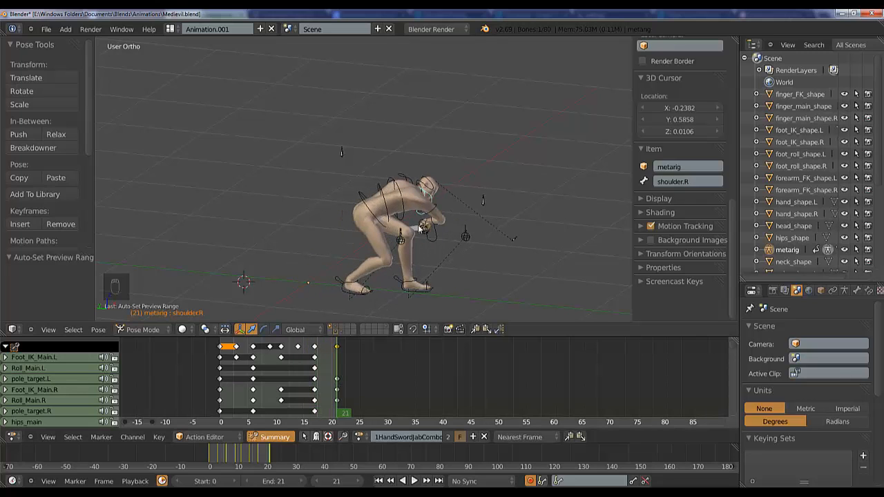
- Lower the hips_main bone along Z in two small moves of about -0.023 and -0.032 at frame 21, and scrub to check
{"action": "middle_click_drag", "start_coordinate": [436, 246], "coordinate": [448, 219]}
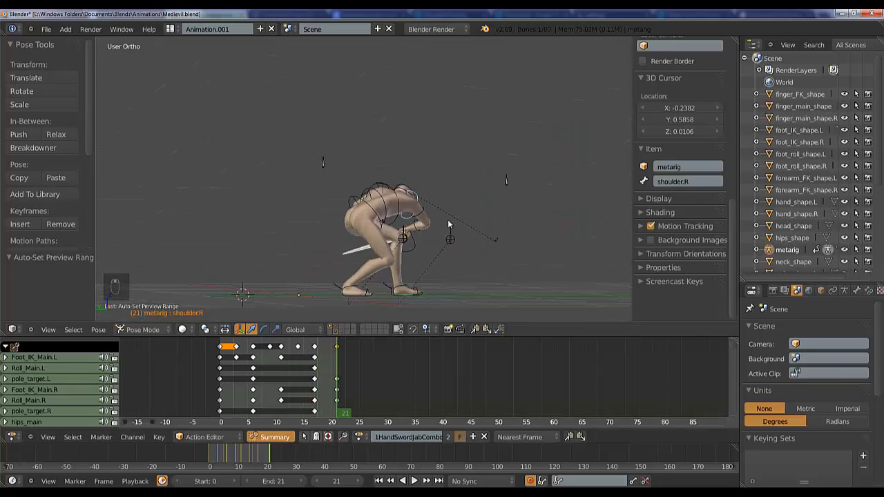
{"action": "right_click", "coordinate": [367, 199]}
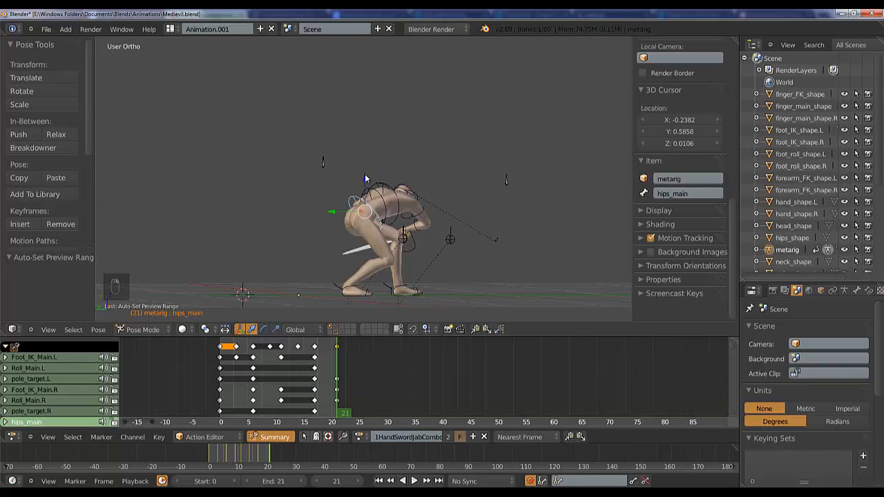
{"action": "left_click_drag", "start_coordinate": [366, 178], "coordinate": [366, 181]}
{"action": "middle_click_drag", "start_coordinate": [399, 217], "coordinate": [366, 232]}
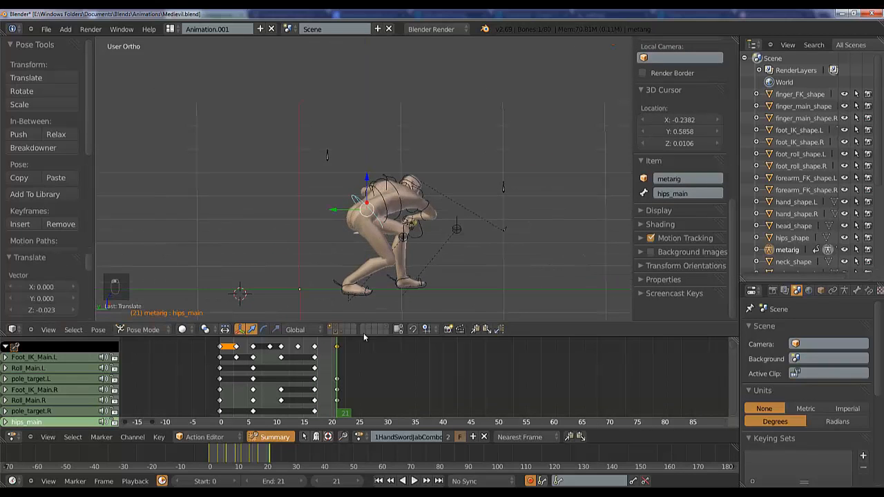
{"action": "left_click_drag", "start_coordinate": [324, 366], "coordinate": [339, 355]}
{"action": "left_click_drag", "start_coordinate": [368, 179], "coordinate": [368, 191]}
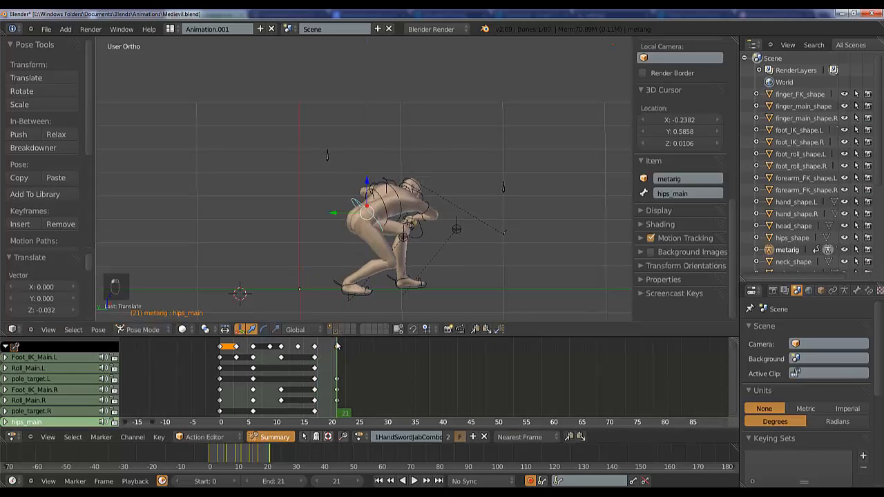
{"action": "mouse_move", "coordinate": [338, 345]}
{"action": "left_mouse_down"}
{"action": "mouse_move", "coordinate": [309, 354]}
{"action": "mouse_move", "coordinate": [337, 348]}
{"action": "left_mouse_up"}
- Switch to the browser, play the Dark Souls reference video briefly around 1:04 to study the following pose, and return to Blender
{"action": "middle_click_drag", "start_coordinate": [280, 223], "coordinate": [347, 239]}
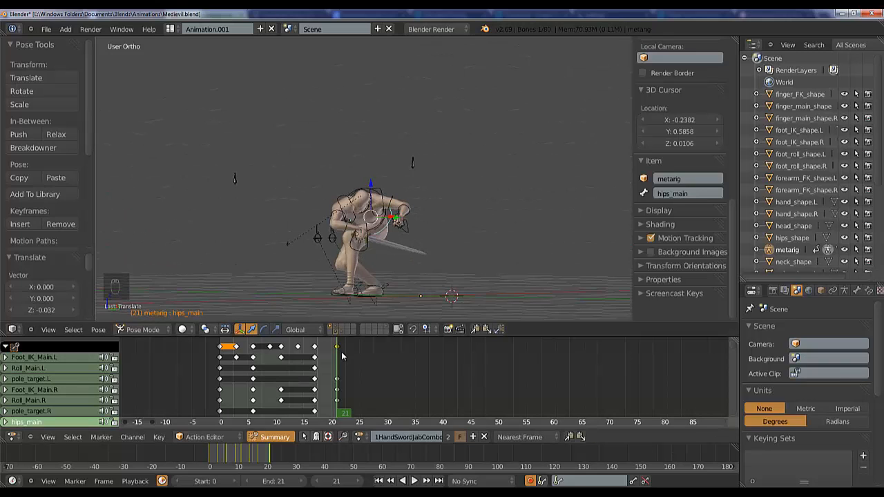
{"action": "key", "text": "KP_1"}
{"action": "key", "text": "KP_3"}
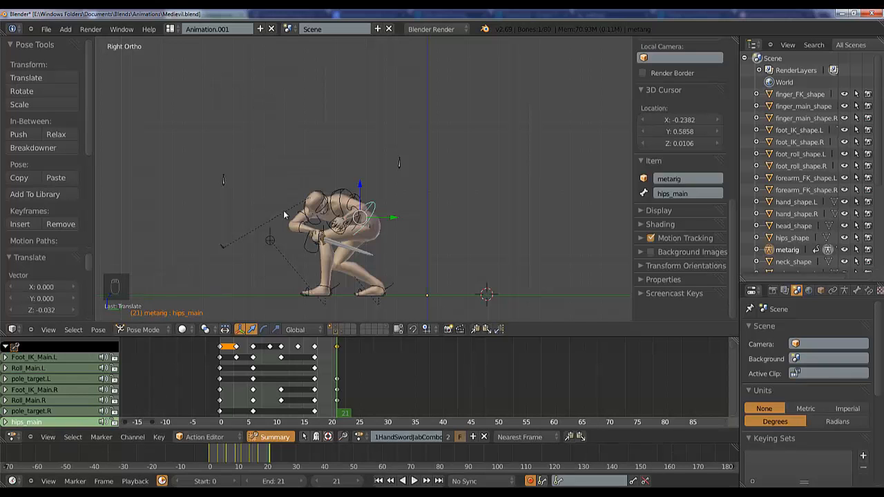
{"action": "left_click", "coordinate": [163, 494]}
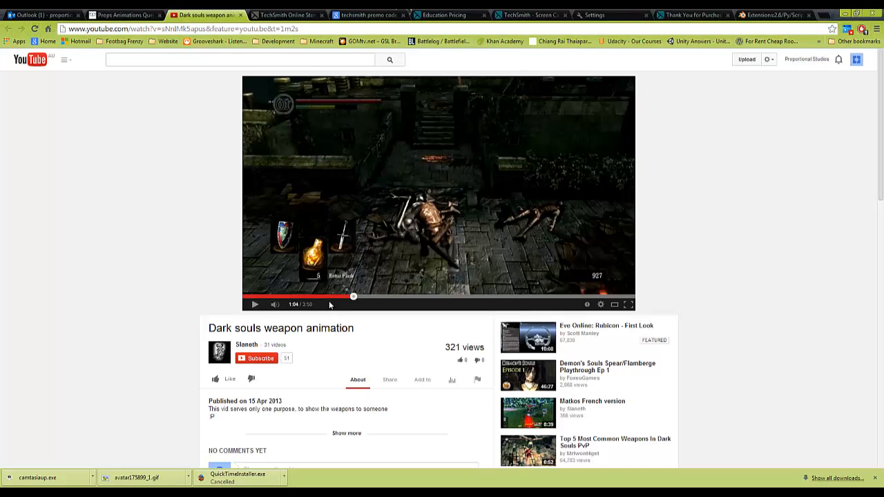
{"action": "left_click", "coordinate": [255, 306]}
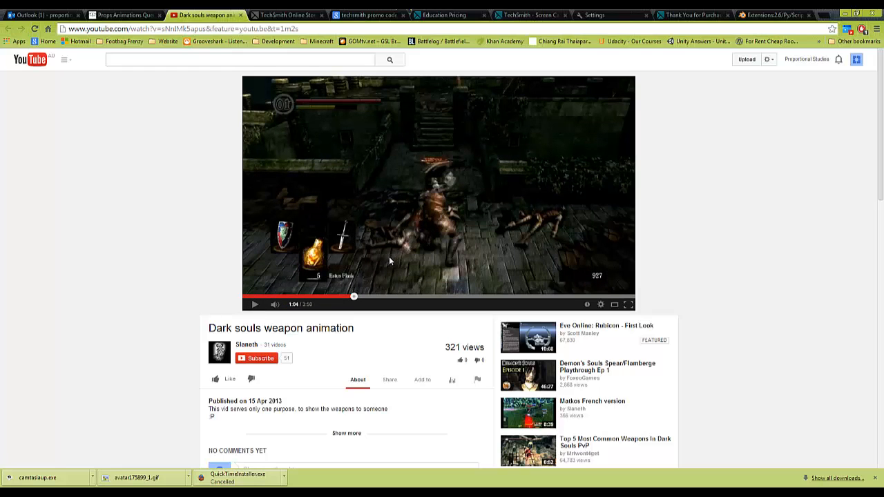
{"action": "left_click", "coordinate": [131, 495]}
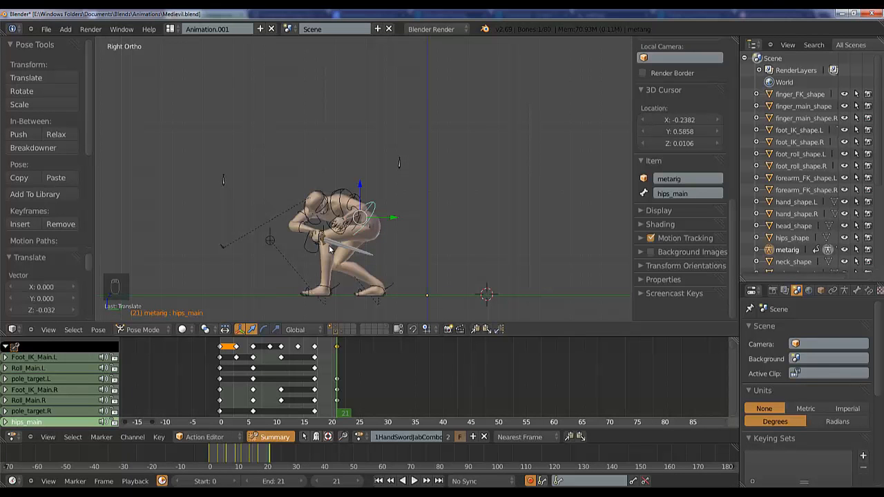
- At frame 26, raise the hips_main bone in the right side view by about -0.018 in Y and 0.189 in Z
{"action": "middle_click_drag", "start_coordinate": [352, 271], "coordinate": [358, 261]}
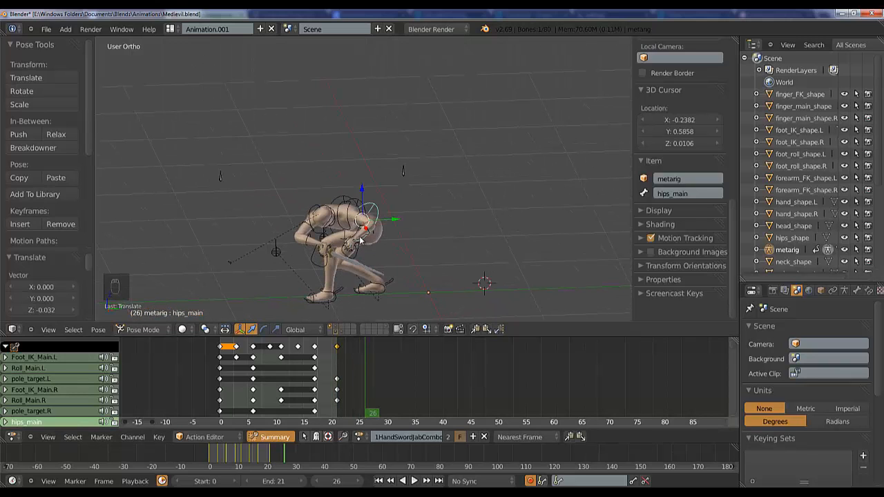
{"action": "key", "text": "KP_1"}
{"action": "key", "text": "KP_3"}
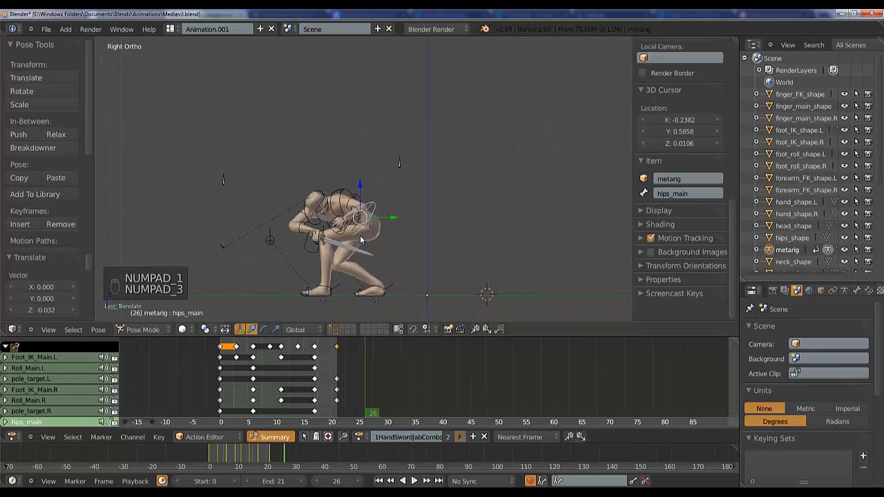
{"action": "key", "text": "g"}
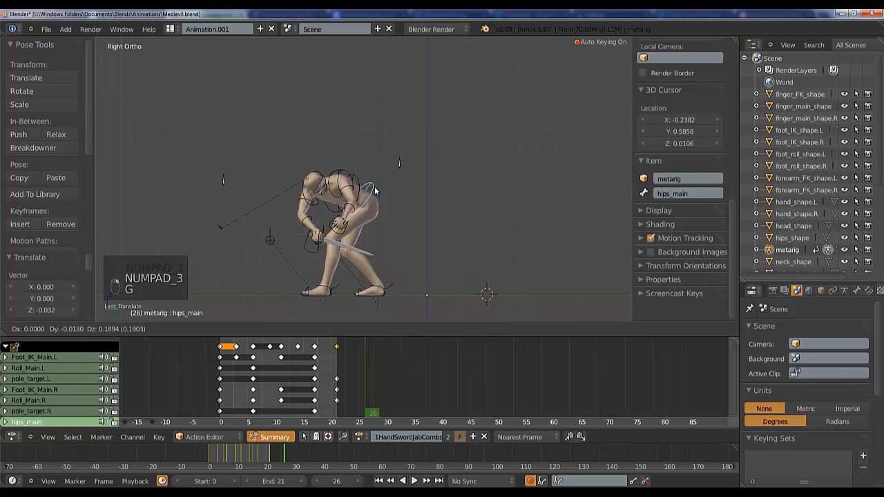
{"action": "left_click", "coordinate": [359, 178]}
- Rotate the hips and spine bones to straighten the torso, adding a trackball turn of about -10.9° and -5.2°
{"action": "right_click", "coordinate": [357, 178]}
{"action": "key", "text": "r"}
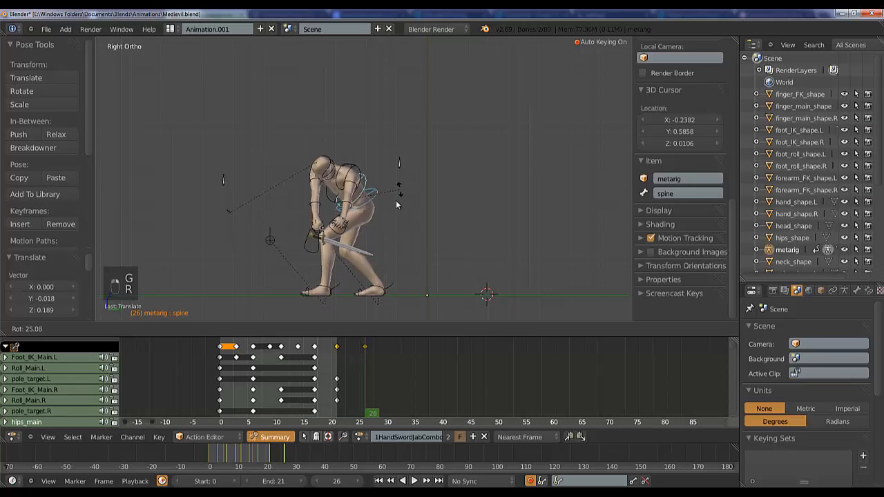
{"action": "left_click", "coordinate": [394, 199]}
{"action": "key", "text": "r"}
{"action": "left_click", "coordinate": [377, 181]}
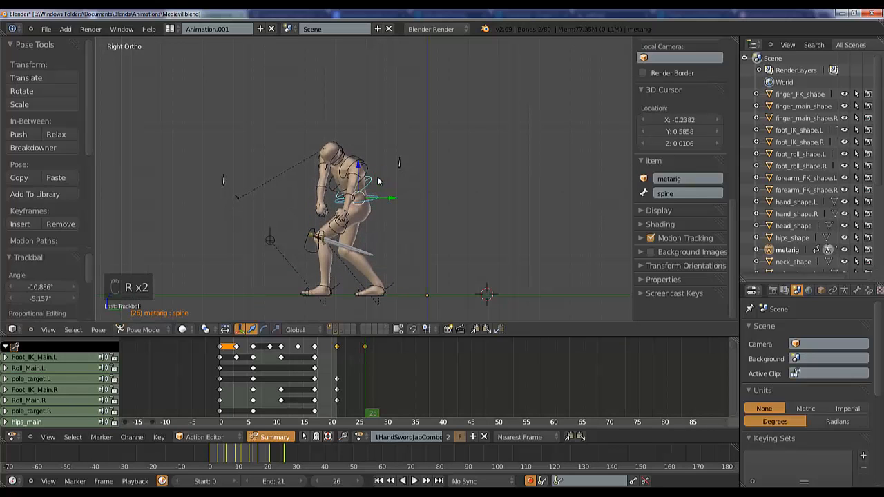
- Move the right hand control (hand_IK.R) by about -0.257 in Y and 0.631 in Z, and rotate it so the sword points down
{"action": "right_click", "coordinate": [314, 257]}
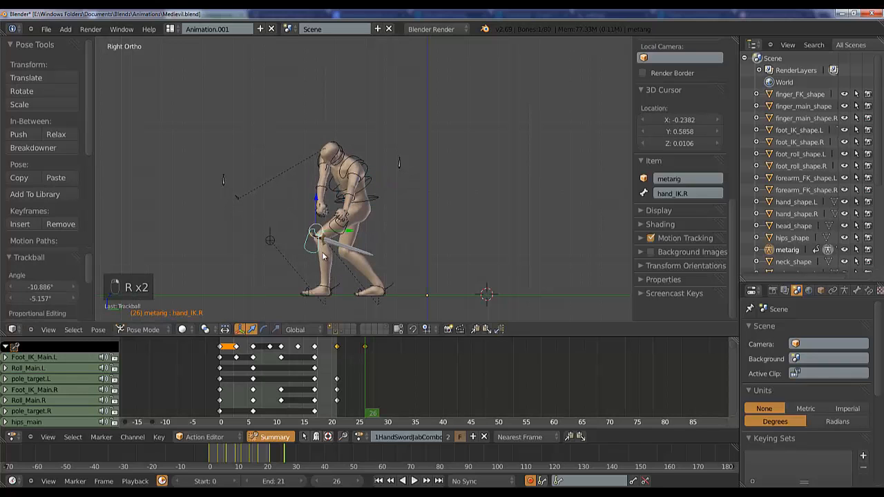
{"action": "key", "text": "g"}
{"action": "left_click", "coordinate": [297, 189]}
{"action": "key", "text": "r"}
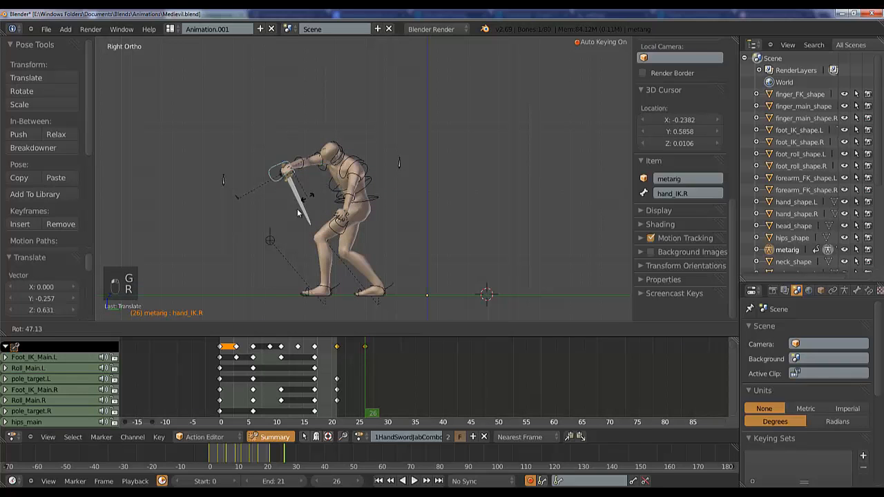
{"action": "left_click", "coordinate": [288, 221]}
- Shift hand_IK.R by about -0.185 in X, extend it by about -0.093 in Y, and rotate it by about 38°
{"action": "middle_click_drag", "start_coordinate": [311, 220], "coordinate": [322, 235]}
{"action": "key", "text": "g"}
{"action": "left_click", "coordinate": [395, 223]}
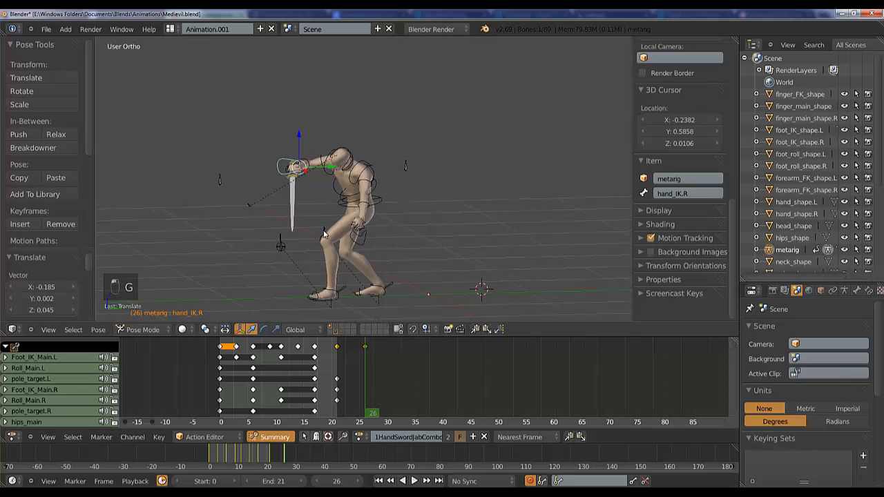
{"action": "key", "text": "g"}
{"action": "left_click", "coordinate": [312, 235]}
{"action": "key", "text": "r"}
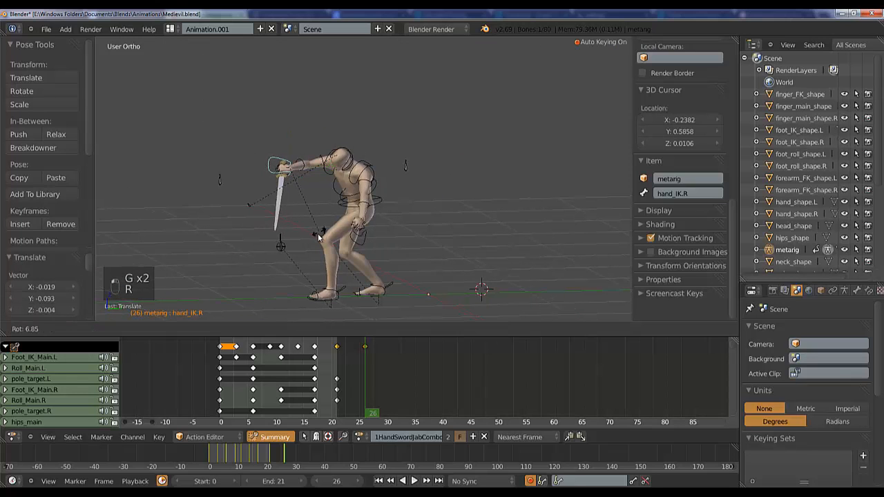
{"action": "left_click", "coordinate": [280, 260]}
- Move the right elbow target (elbow.R) by about 0.128 in X, 0.148 in Y and 0.784 in Z
{"action": "middle_click_drag", "start_coordinate": [280, 260], "coordinate": [346, 232]}
{"action": "right_click", "coordinate": [314, 202]}
{"action": "key", "text": "g"}
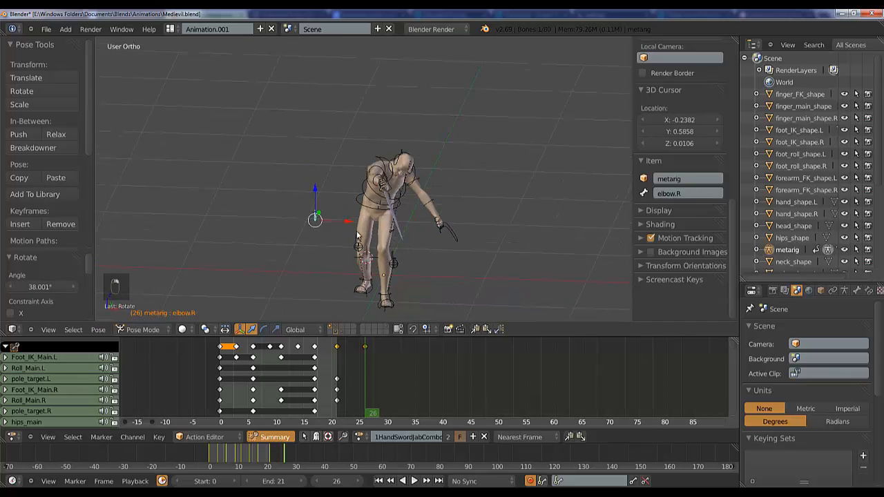
{"action": "left_click", "coordinate": [369, 140]}
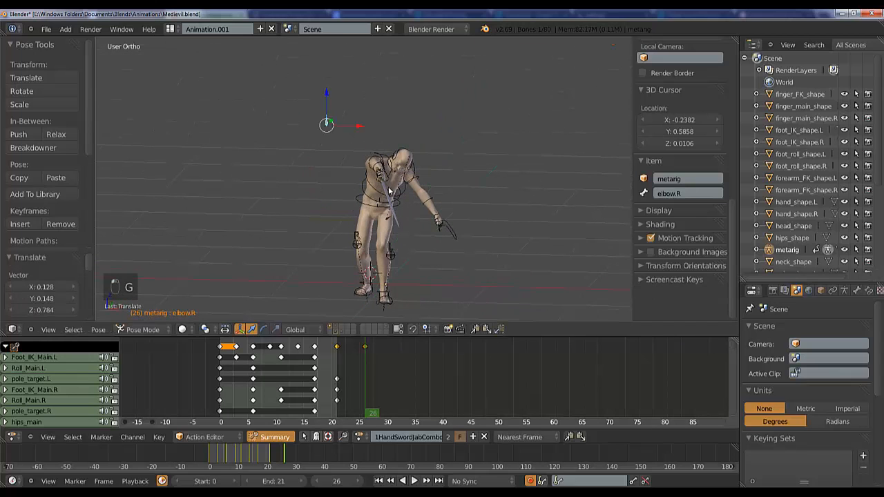
- Trackball-rotate the head bone by about -13.8° and 10.3°, and rotate it by a further -8°
{"action": "middle_click_drag", "start_coordinate": [391, 191], "coordinate": [391, 192]}
{"action": "middle_click_drag", "start_coordinate": [428, 217], "coordinate": [422, 187]}
{"action": "right_click", "coordinate": [418, 142]}
{"action": "key", "text": "r"}
{"action": "key", "text": "r"}
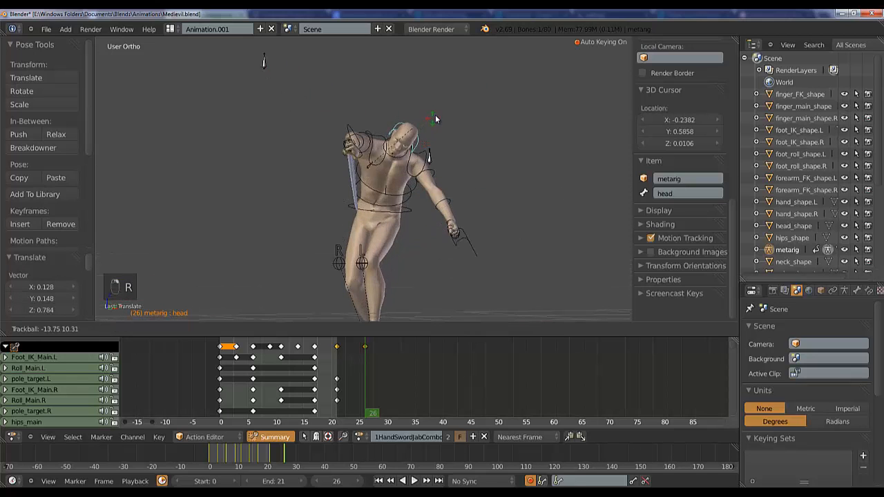
{"action": "left_click", "coordinate": [435, 117]}
{"action": "right_click", "coordinate": [434, 110]}
{"action": "key", "text": "r"}
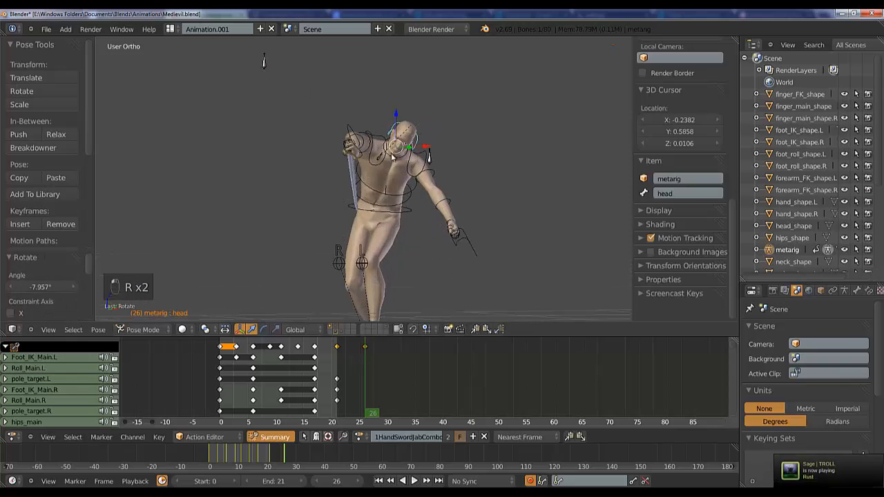
- Move the eye target (Eyes_IK) in the front view by about -0.363 in X and -0.047 in Z
{"action": "left_click", "coordinate": [455, 182]}
{"action": "middle_click_drag", "start_coordinate": [455, 182], "coordinate": [452, 186]}
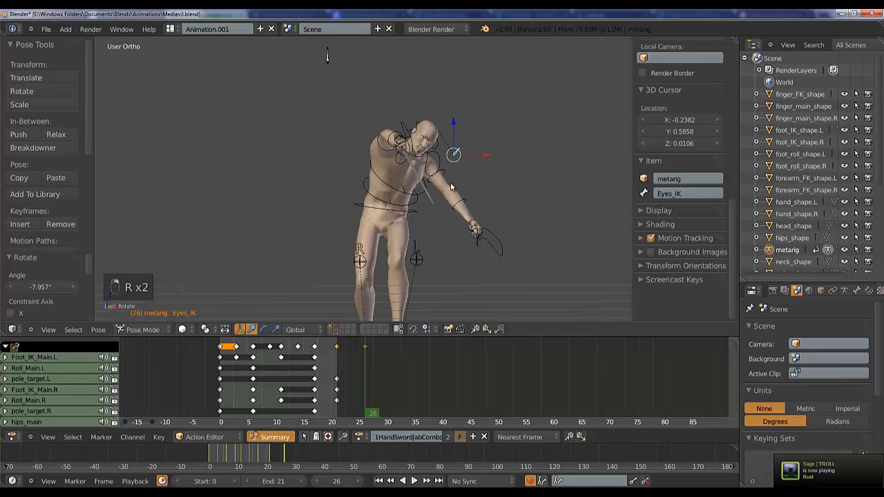
{"action": "key", "text": "KP_1"}
{"action": "key", "text": "g"}
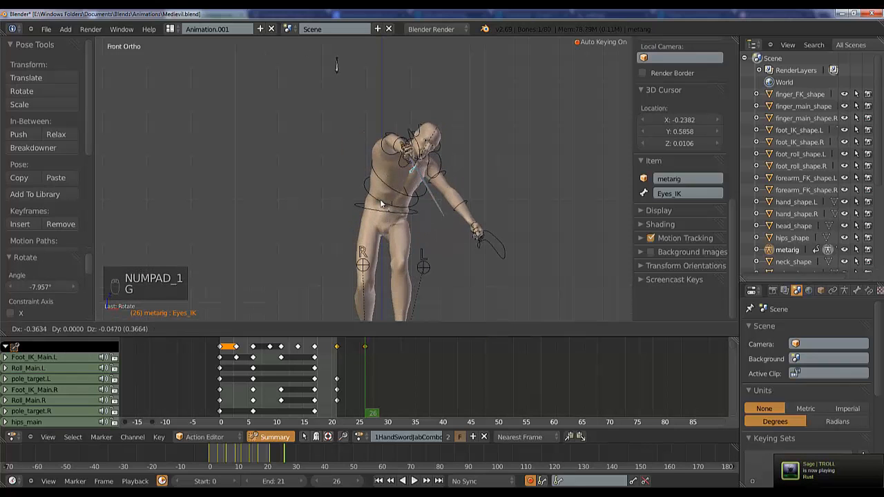
{"action": "left_click", "coordinate": [380, 203]}
- Move hand_IK.R in the right side view by about -0.034 in Y and 0.085 in Z at frame 26
{"action": "middle_click_drag", "start_coordinate": [432, 178], "coordinate": [330, 157]}
{"action": "key", "text": "KP_1"}
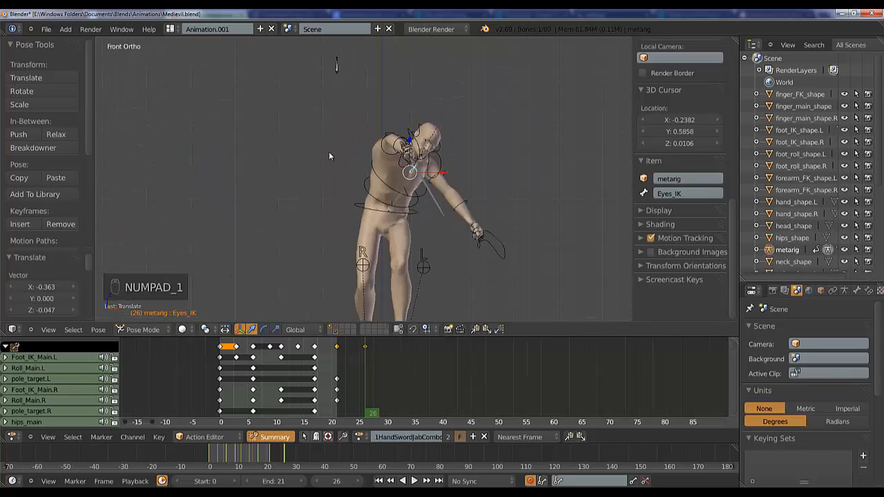
{"action": "key", "text": "KP_3"}
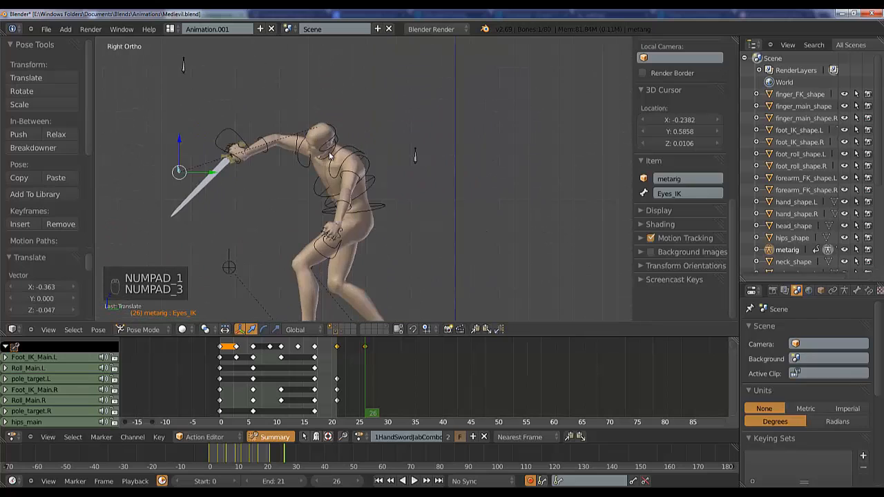
{"action": "right_click", "coordinate": [242, 140]}
{"action": "key", "text": "g"}
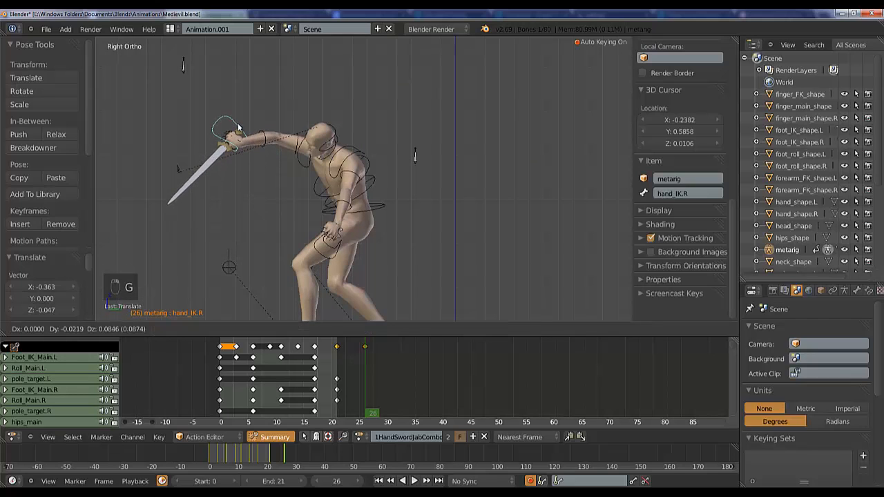
{"action": "left_click", "coordinate": [236, 129]}
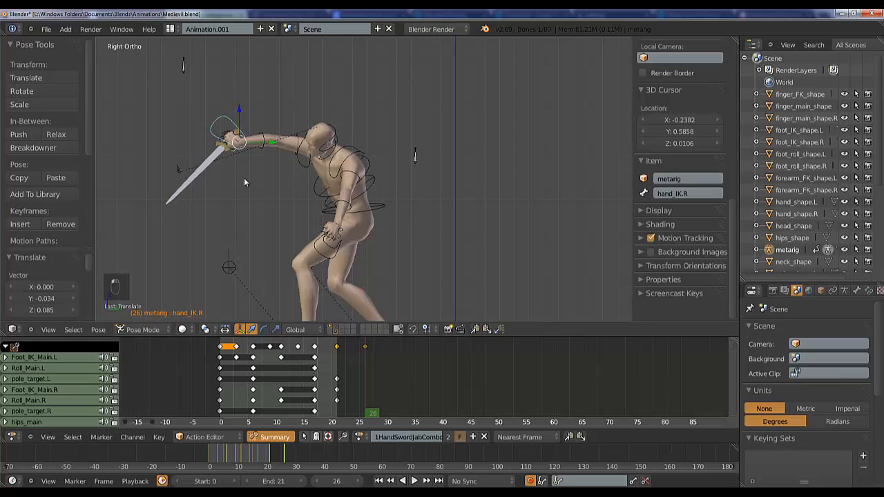
- Check the motion leading to frame 26, and move the left foot control (Foot_IK_Main.L) about -0.285 along the Y axis
{"action": "mouse_move", "coordinate": [356, 381]}
{"action": "left_mouse_down"}
{"action": "mouse_move", "coordinate": [304, 376]}
{"action": "mouse_move", "coordinate": [376, 355]}
{"action": "mouse_move", "coordinate": [332, 366]}
{"action": "mouse_move", "coordinate": [366, 368]}
{"action": "mouse_move", "coordinate": [330, 374]}
{"action": "mouse_move", "coordinate": [365, 372]}
{"action": "left_mouse_up"}
{"action": "middle_click_drag", "start_coordinate": [337, 291], "coordinate": [358, 222], "text": "shift"}
{"action": "right_click", "coordinate": [338, 277]}
{"action": "key", "text": "g"}
{"action": "key", "text": "y"}
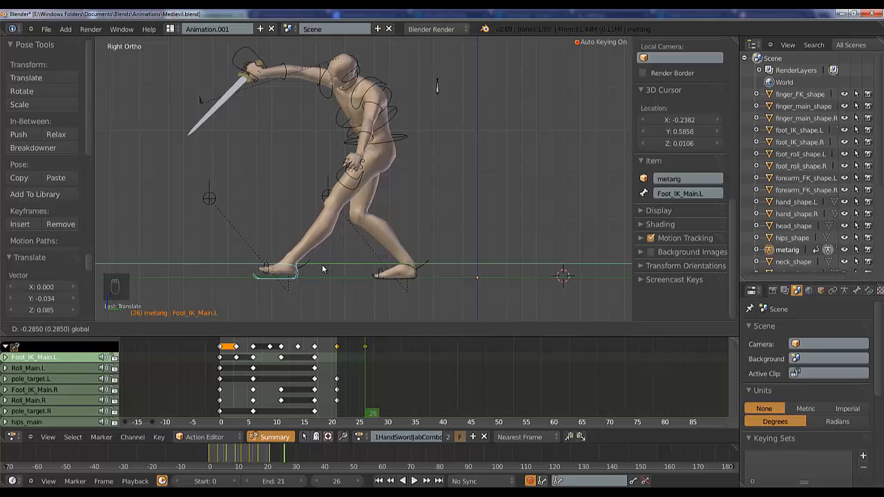
{"action": "left_click", "coordinate": [319, 269]}
- Move the hips (hips_main) and sword hand (hand_IK.R) controls together about -0.125 along the Y axis at frame 26
{"action": "right_click", "coordinate": [407, 140]}
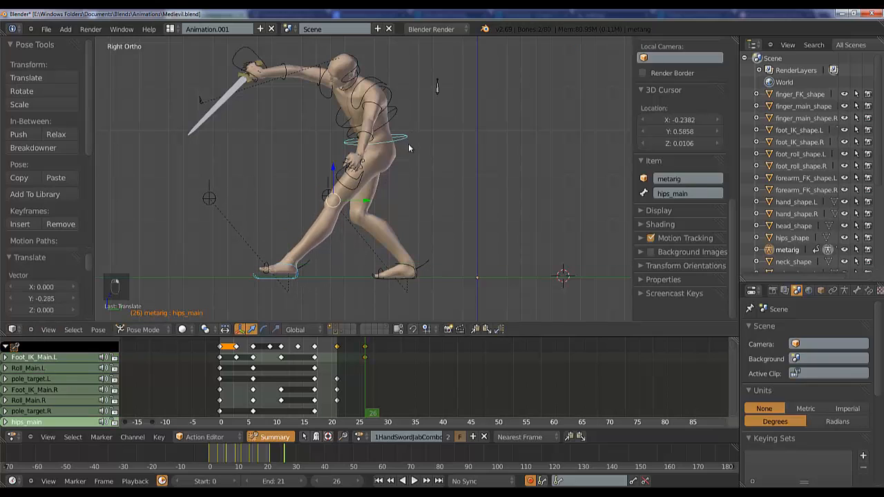
{"action": "right_click", "coordinate": [404, 141]}
{"action": "right_click", "coordinate": [250, 67], "text": "shift"}
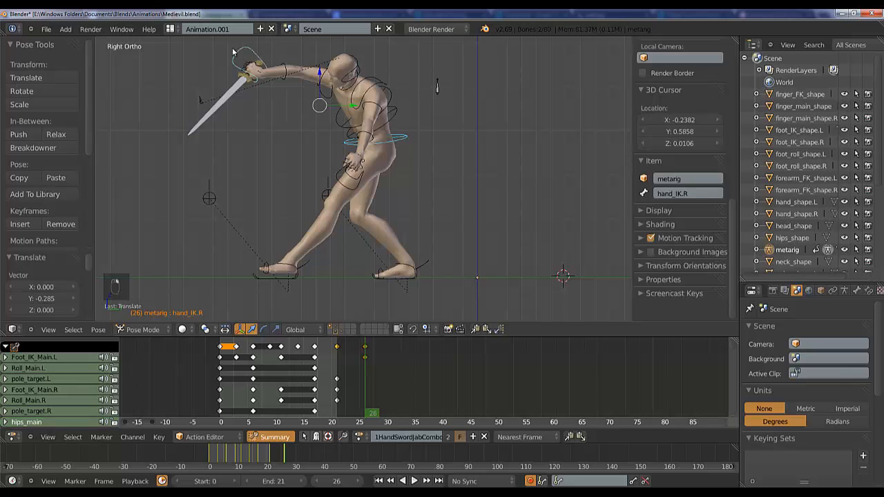
{"action": "key", "text": "g"}
{"action": "key", "text": "y"}
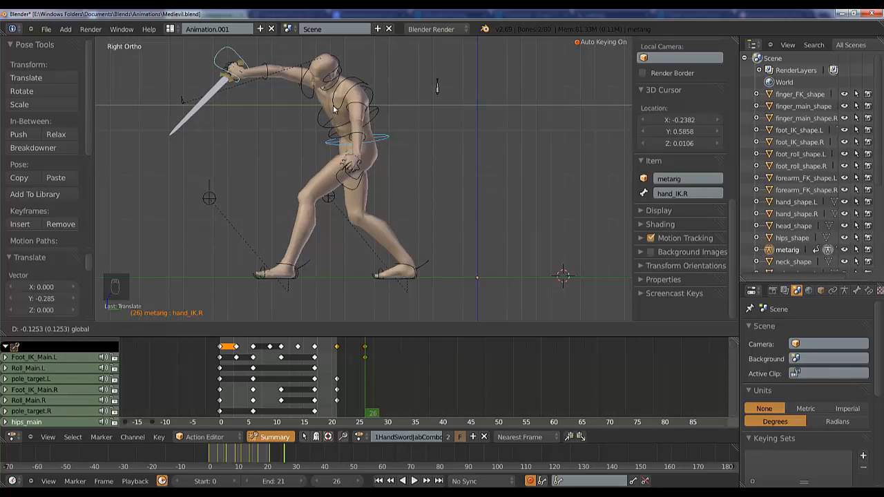
{"action": "left_click", "coordinate": [334, 109]}
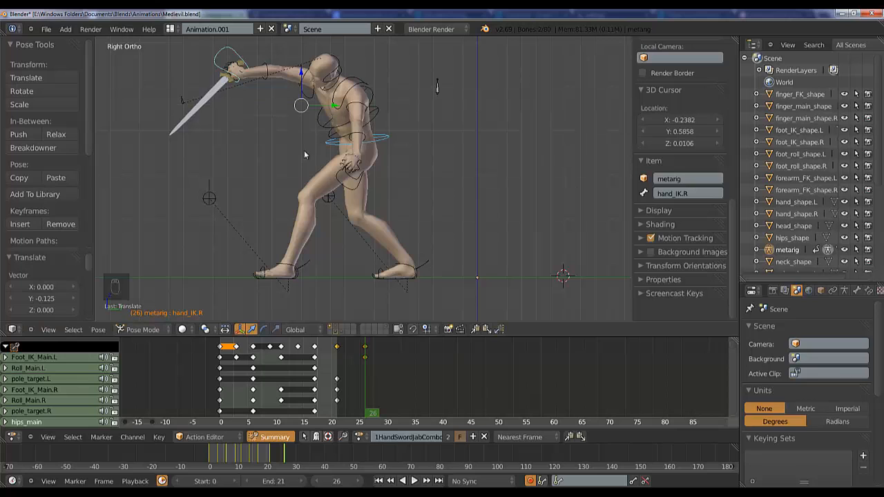
- Move hand_IK.L by about -0.047 in Y and 0.153 in Z, and shift it a further -0.018, -0.029 and 0.009 in X, Y and Z
{"action": "right_click", "coordinate": [355, 177]}
{"action": "key", "text": "g"}
{"action": "left_click", "coordinate": [357, 164]}
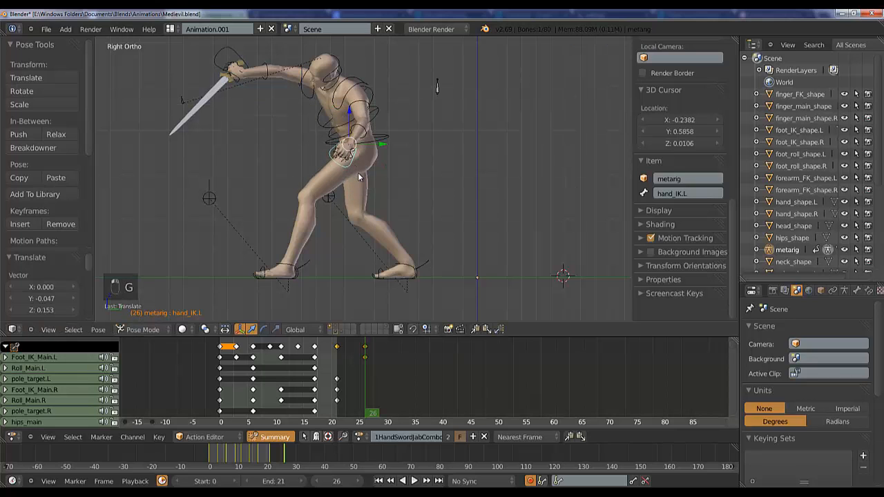
{"action": "middle_click_drag", "start_coordinate": [389, 180], "coordinate": [369, 182]}
{"action": "key", "text": "g"}
{"action": "left_click", "coordinate": [414, 176]}
{"action": "left_click_drag", "start_coordinate": [331, 344], "coordinate": [364, 377]}
{"action": "scroll", "coordinate": [351, 264], "scroll_direction": "down", "scroll_amount": 2}
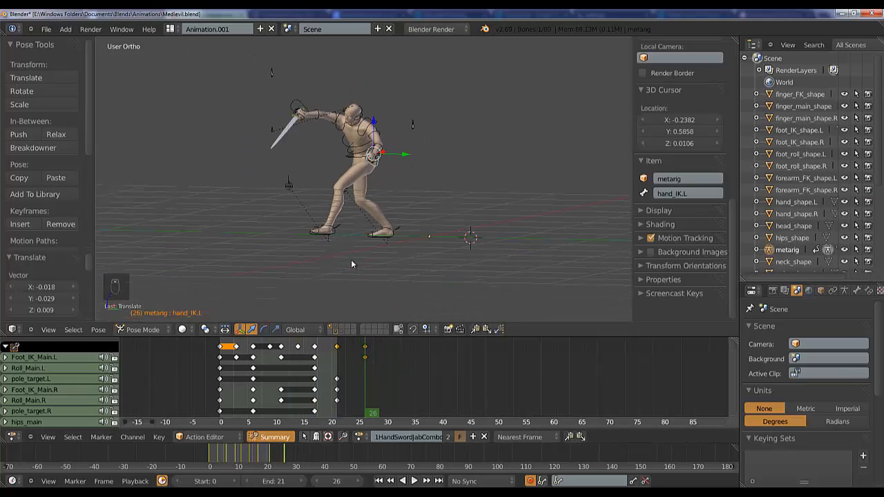
- Rotate the right foot roll control (Roll_Main.R) by about -21° in the right side view at frame 26
{"action": "middle_click_drag", "start_coordinate": [351, 251], "coordinate": [342, 232]}
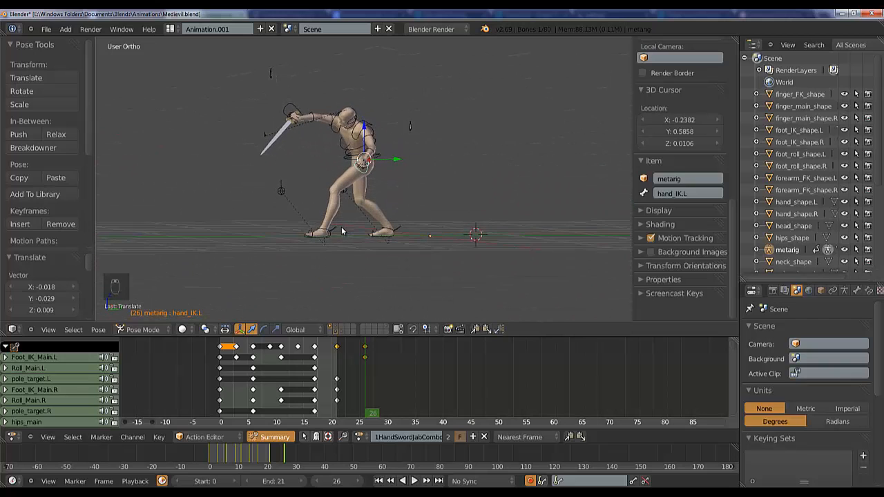
{"action": "key", "text": "KP_1"}
{"action": "key", "text": "KP_3"}
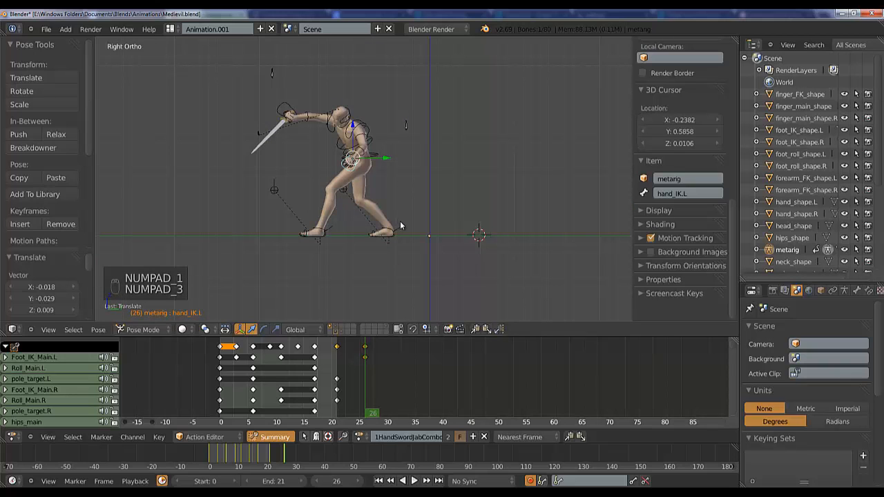
{"action": "right_click", "coordinate": [401, 227]}
{"action": "key", "text": "r"}
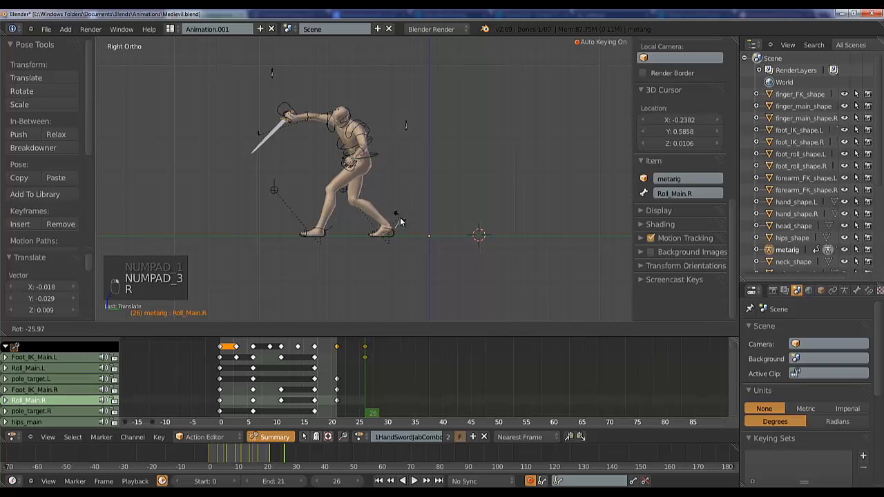
{"action": "left_click", "coordinate": [402, 223]}
- Move the hips and sword hand controls (hips_main and hand_IK.R) about -0.081 along the Y axis
{"action": "right_click", "coordinate": [352, 138]}
{"action": "right_click", "coordinate": [289, 107]}
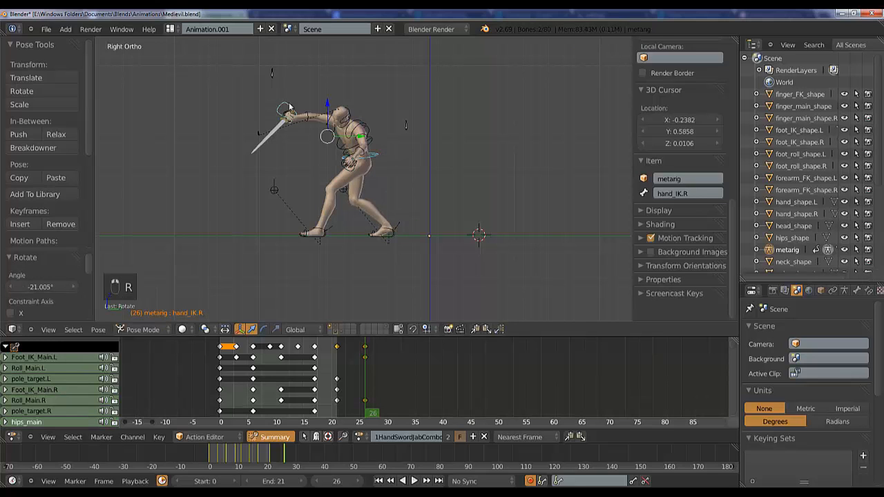
{"action": "key", "text": "g"}
{"action": "key", "text": "y"}
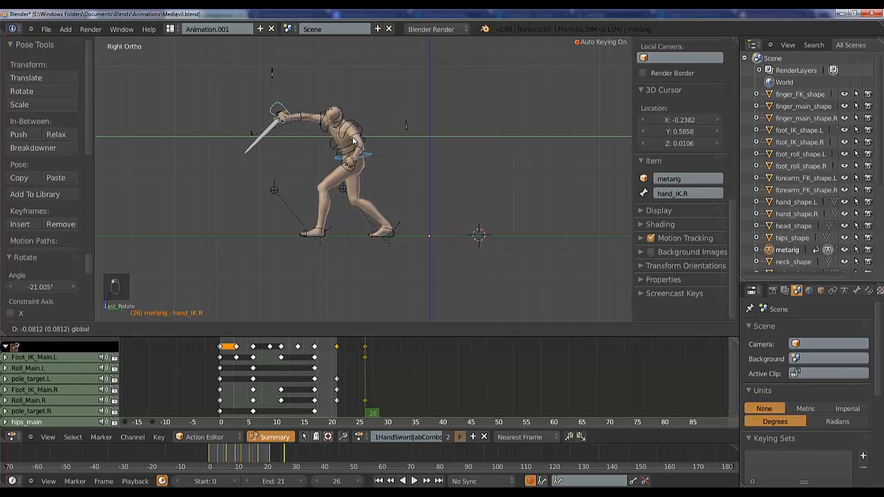
{"action": "left_click", "coordinate": [353, 140]}
- Copy the pose of the left foot control (Foot_IK_Main.L) from frame 17 and paste it at frame 21
{"action": "mouse_move", "coordinate": [346, 353]}
{"action": "left_mouse_down"}
{"action": "mouse_move", "coordinate": [359, 359]}
{"action": "mouse_move", "coordinate": [286, 368]}
{"action": "mouse_move", "coordinate": [362, 372]}
{"action": "mouse_move", "coordinate": [315, 373]}
{"action": "left_mouse_up"}
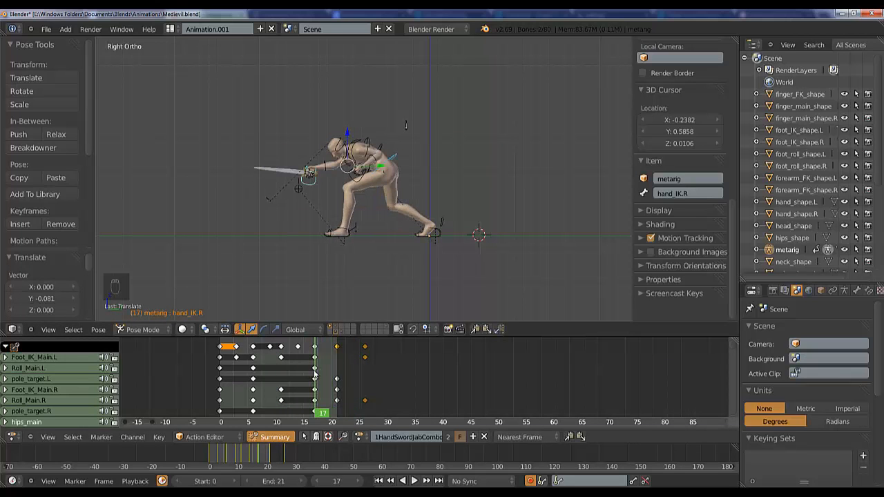
{"action": "right_click", "coordinate": [343, 230]}
{"action": "key", "text": "ctrl+c"}
{"action": "key", "text": "Up"}
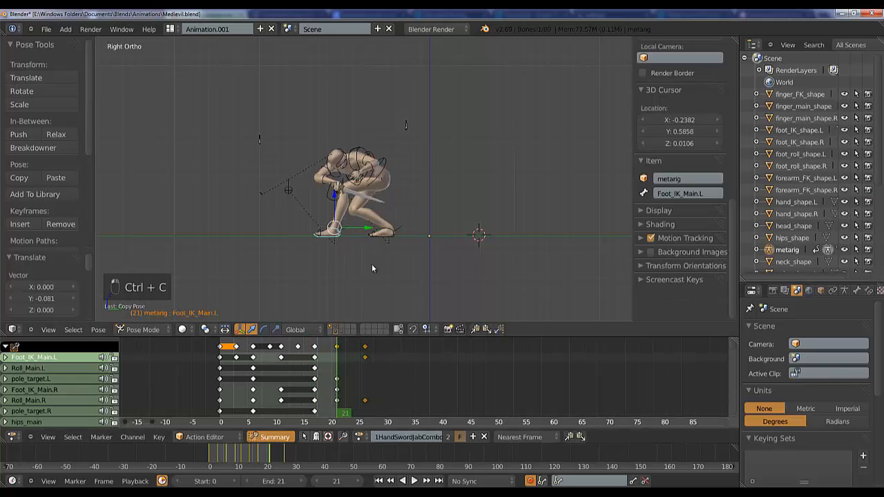
{"action": "key", "text": "ctrl+v"}
- Raise the left foot control (Foot_IK_Main.L) about 0.032 in Z at frame 23, and rotate it by about -5.6°
{"action": "mouse_move", "coordinate": [320, 379]}
{"action": "left_mouse_down"}
{"action": "mouse_move", "coordinate": [381, 367]}
{"action": "mouse_move", "coordinate": [324, 382]}
{"action": "mouse_move", "coordinate": [350, 382]}
{"action": "left_mouse_up"}
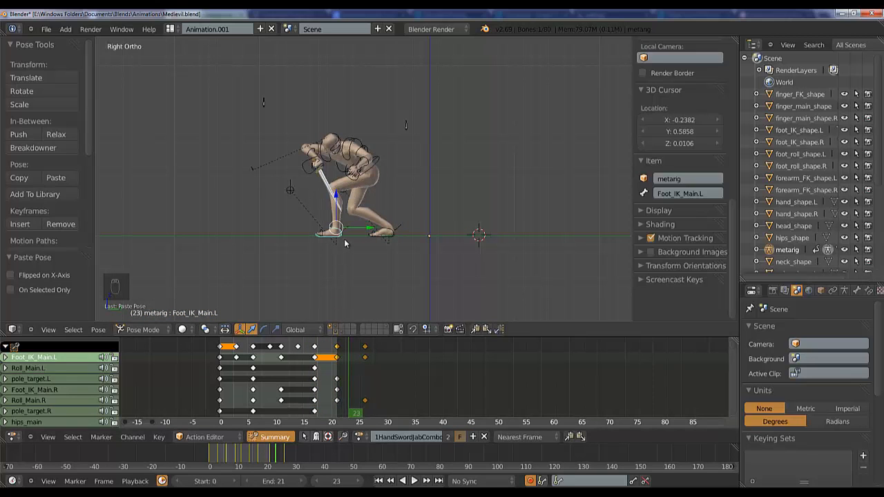
{"action": "key", "text": "g"}
{"action": "left_click", "coordinate": [343, 264]}
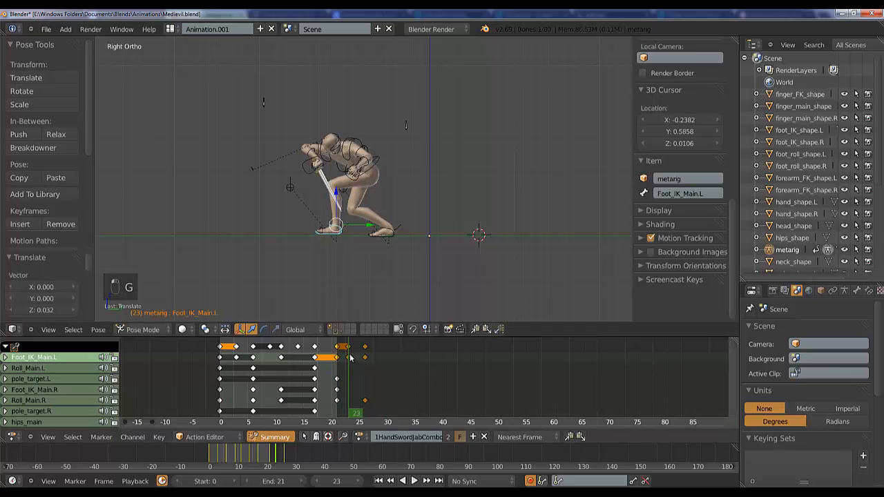
{"action": "mouse_move", "coordinate": [350, 355]}
{"action": "left_mouse_down"}
{"action": "mouse_move", "coordinate": [353, 366]}
{"action": "mouse_move", "coordinate": [370, 368]}
{"action": "mouse_move", "coordinate": [305, 385]}
{"action": "mouse_move", "coordinate": [373, 376]}
{"action": "mouse_move", "coordinate": [316, 379]}
{"action": "mouse_move", "coordinate": [371, 384]}
{"action": "mouse_move", "coordinate": [290, 381]}
{"action": "mouse_move", "coordinate": [366, 381]}
{"action": "left_mouse_up"}
{"action": "key", "text": "r"}
{"action": "left_click", "coordinate": [395, 248]}
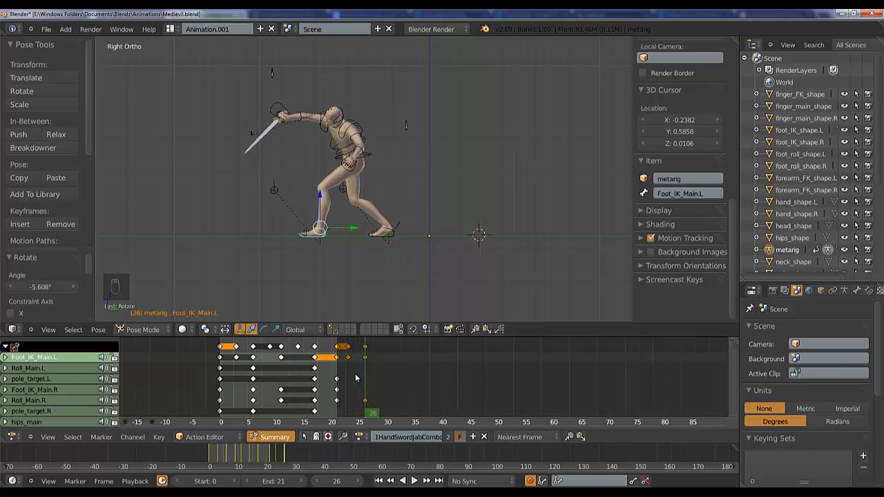
- Auto-set the preview range to the action's keyframes, ending at frame 26, and check the motion
{"action": "key", "text": "ctrl+alt+p"}
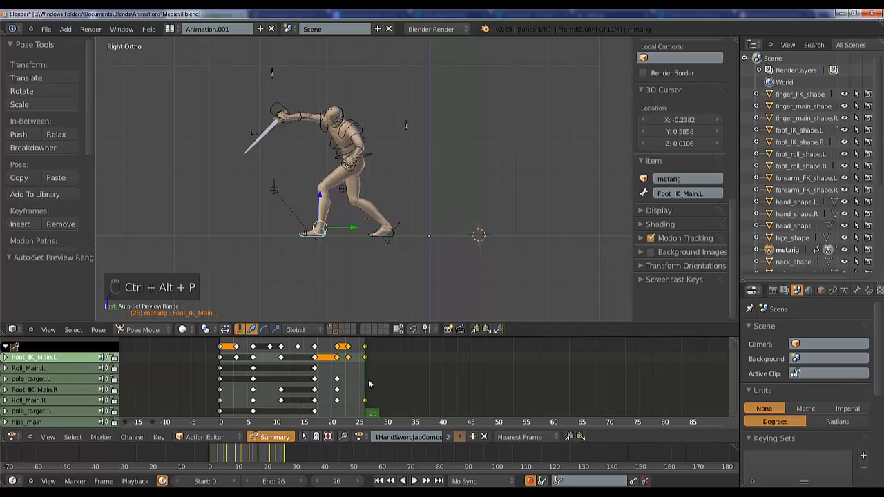
{"action": "mouse_move", "coordinate": [369, 384]}
{"action": "left_mouse_down"}
{"action": "mouse_move", "coordinate": [319, 384]}
{"action": "mouse_move", "coordinate": [365, 384]}
{"action": "left_mouse_up"}
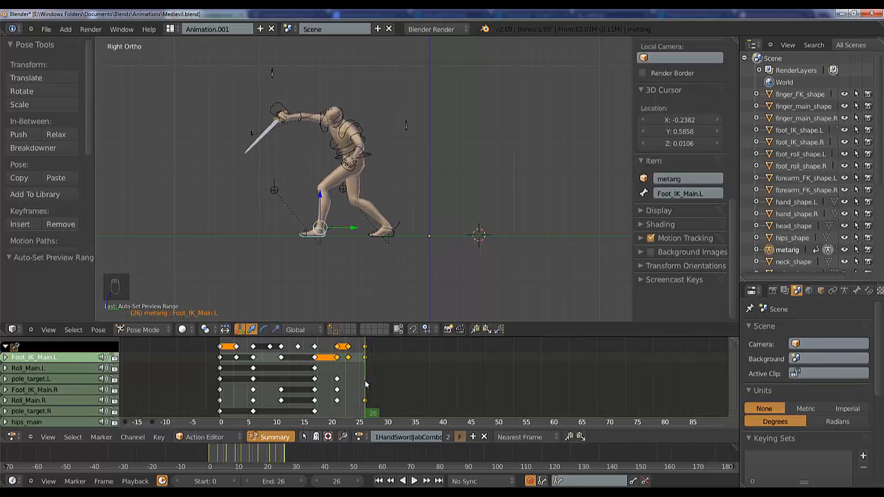
- Move hand_IK.L by about -0.028, 0.127 and -0.016 in X, Y and Z, rotate it, and move it a further -0.037, 0.039 and -0.016
{"action": "right_click", "coordinate": [354, 172]}
{"action": "middle_click_drag", "start_coordinate": [353, 192], "coordinate": [328, 205]}
{"action": "key", "text": "g"}
{"action": "left_click", "coordinate": [370, 198]}
{"action": "key", "text": "r"}
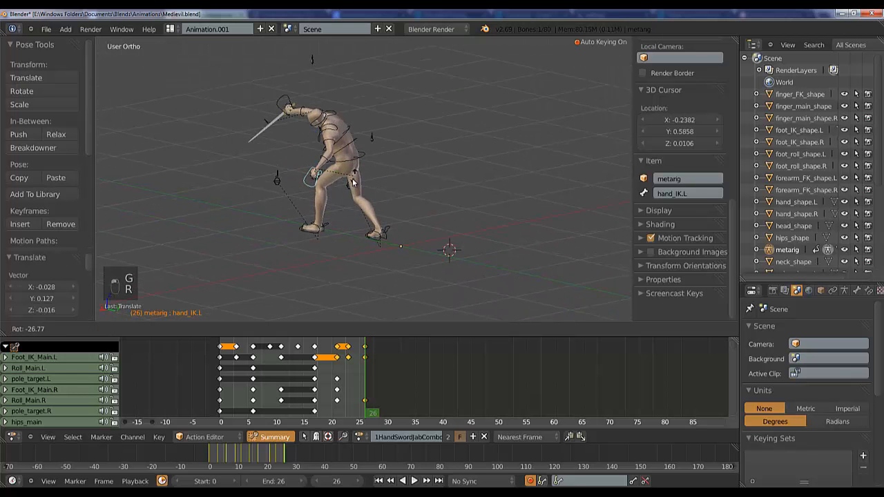
{"action": "left_click", "coordinate": [351, 180]}
{"action": "key", "text": "g"}
{"action": "left_click", "coordinate": [356, 183]}
{"action": "middle_click_drag", "start_coordinate": [359, 183], "coordinate": [403, 201]}
{"action": "mouse_move", "coordinate": [354, 371]}
{"action": "left_mouse_down"}
{"action": "mouse_move", "coordinate": [329, 361]}
{"action": "mouse_move", "coordinate": [387, 355]}
{"action": "mouse_move", "coordinate": [359, 357]}
{"action": "mouse_move", "coordinate": [366, 360]}
{"action": "left_mouse_up"}
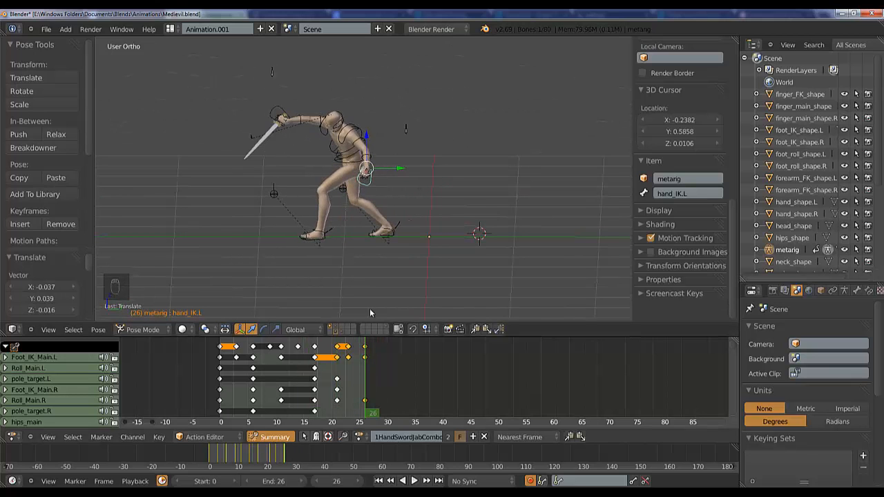
- Move hand_IK.L by about -0.163, 0.116 and -0.005 in X, Y and Z, and rotate it by about -30.8° at frame 26
{"action": "middle_click_drag", "start_coordinate": [370, 313], "coordinate": [339, 276]}
{"action": "key", "text": "g"}
{"action": "left_click", "coordinate": [326, 226]}
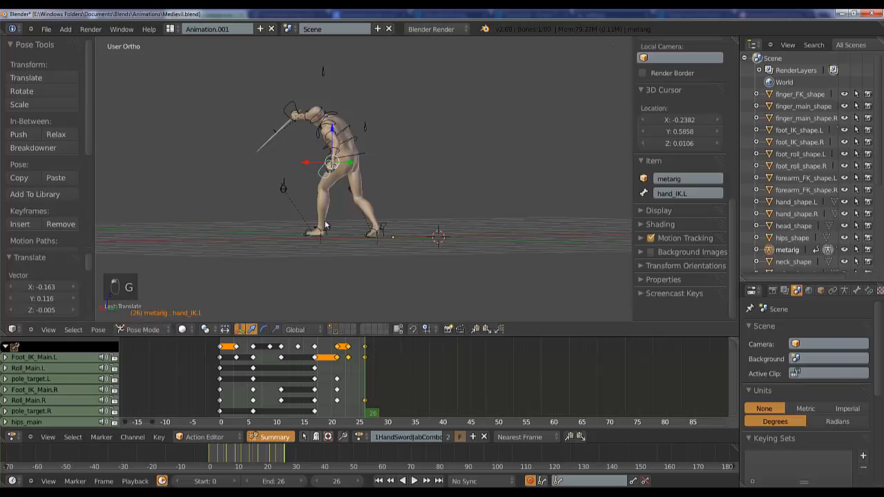
{"action": "middle_click_drag", "start_coordinate": [326, 226], "coordinate": [412, 192]}
{"action": "key", "text": "r"}
{"action": "left_click", "coordinate": [416, 163]}
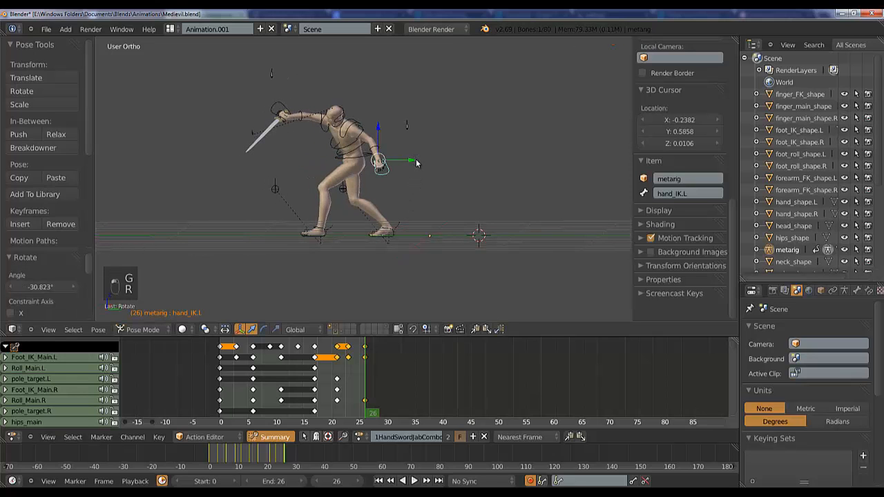
- Examine the lunging pose from several angles and go to frame 30 in the right side view
{"action": "mouse_move", "coordinate": [365, 362]}
{"action": "left_mouse_down"}
{"action": "mouse_move", "coordinate": [292, 363]}
{"action": "mouse_move", "coordinate": [385, 362]}
{"action": "mouse_move", "coordinate": [339, 361]}
{"action": "mouse_move", "coordinate": [376, 355]}
{"action": "left_mouse_up"}
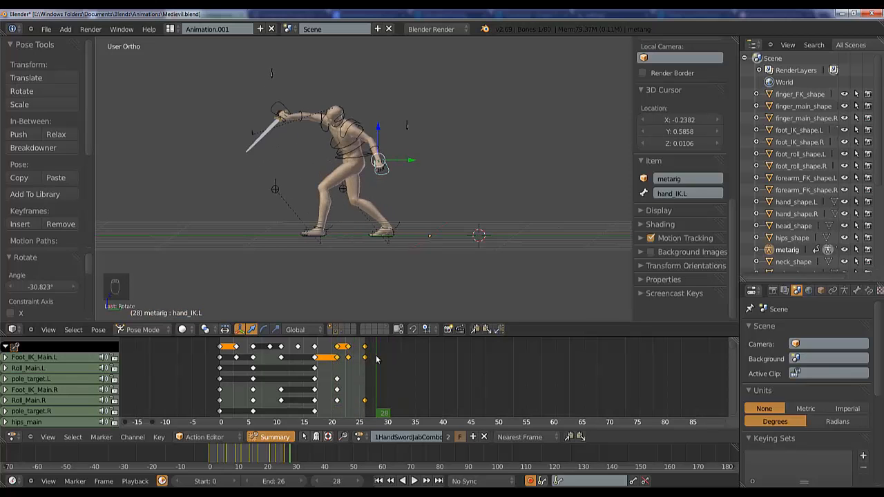
{"action": "middle_click_drag", "start_coordinate": [359, 197], "coordinate": [368, 231]}
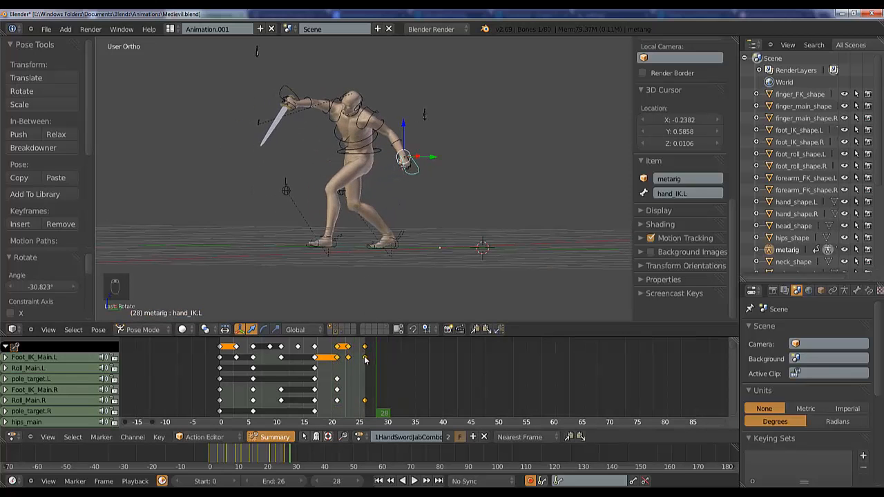
{"action": "mouse_move", "coordinate": [365, 353]}
{"action": "left_mouse_down"}
{"action": "mouse_move", "coordinate": [290, 364]}
{"action": "mouse_move", "coordinate": [382, 359]}
{"action": "mouse_move", "coordinate": [297, 359]}
{"action": "mouse_move", "coordinate": [373, 355]}
{"action": "left_mouse_up"}
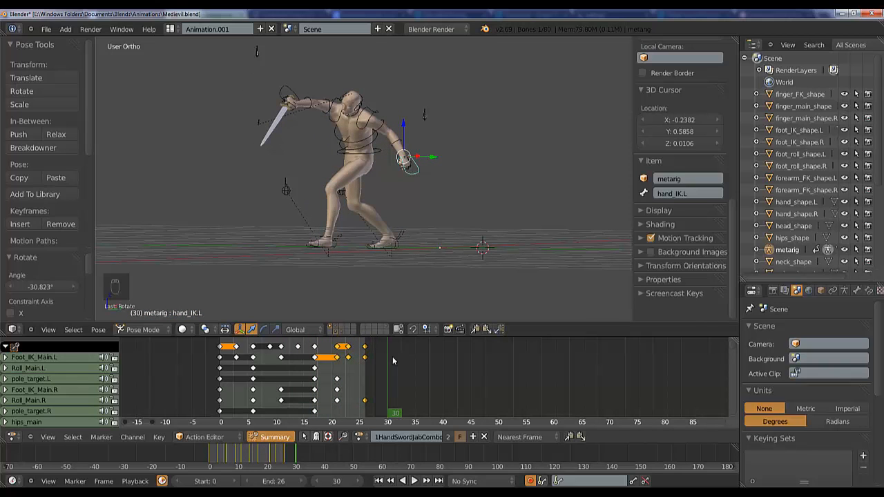
{"action": "left_click", "coordinate": [392, 357]}
{"action": "key", "text": "KP_1"}
{"action": "key", "text": "KP_3"}
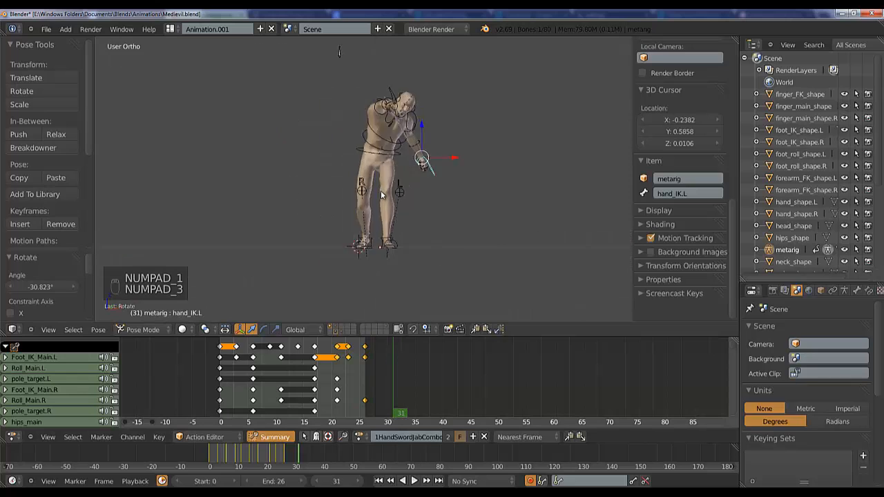
{"action": "left_click", "coordinate": [386, 358]}
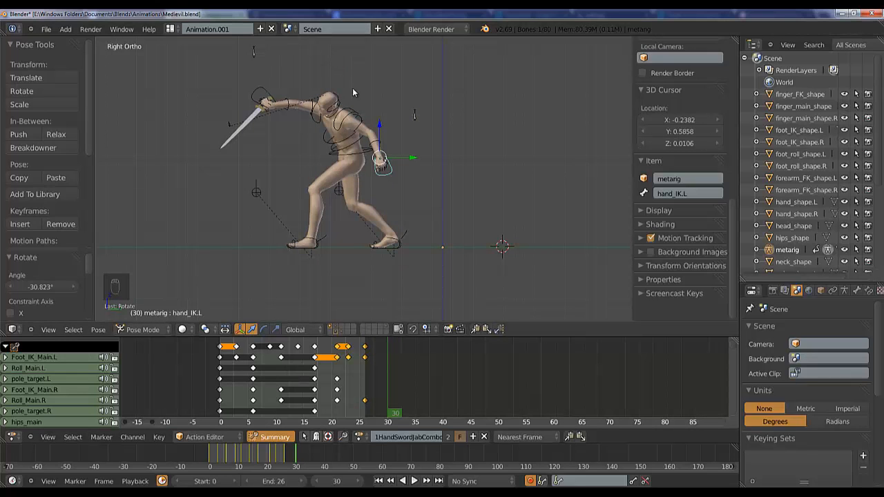
{"action": "middle_click_drag", "start_coordinate": [352, 91], "coordinate": [349, 130], "text": "shift"}
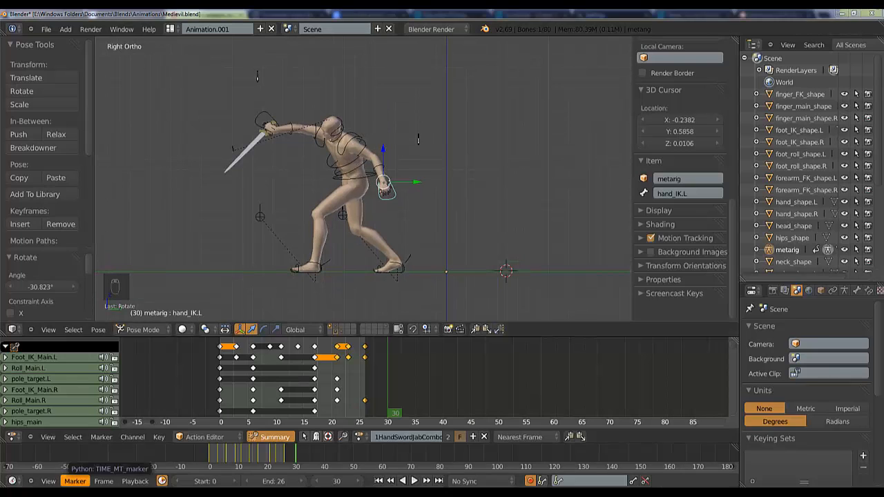
- Switch to the browser, replay the sword attack around 1:03 in the "Dark souls weapon animation" reference video, and return to Blender
{"action": "left_click", "coordinate": [77, 494]}
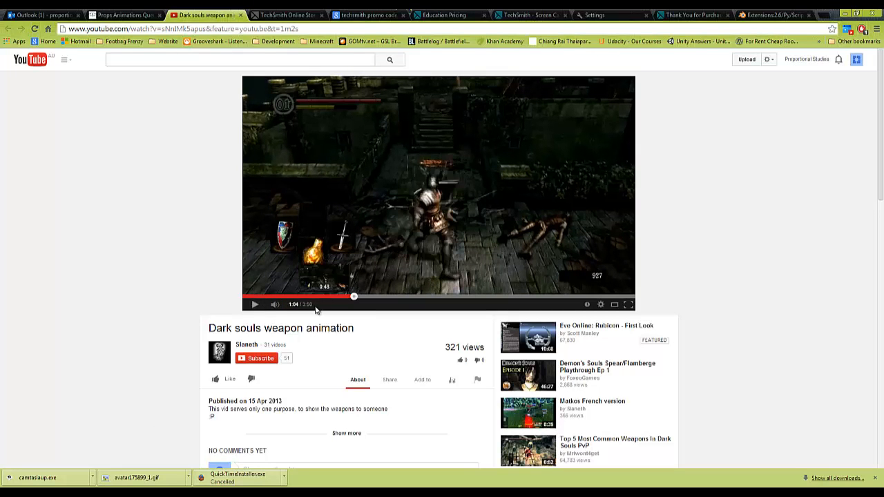
{"action": "left_click", "coordinate": [351, 298]}
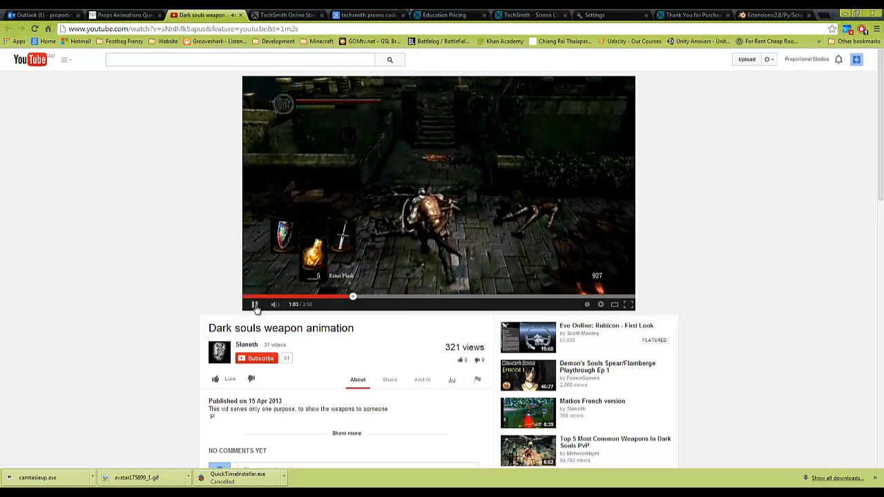
{"action": "left_click", "coordinate": [255, 308]}
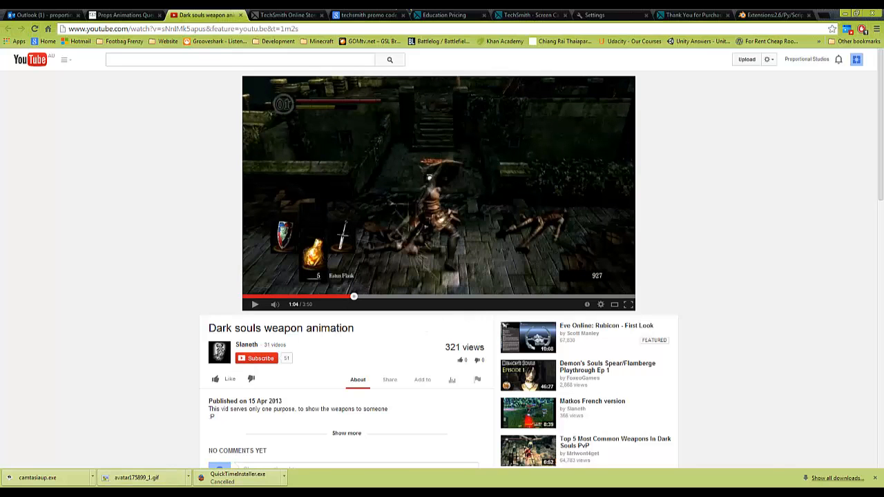
{"action": "key", "text": "alt+Tab"}
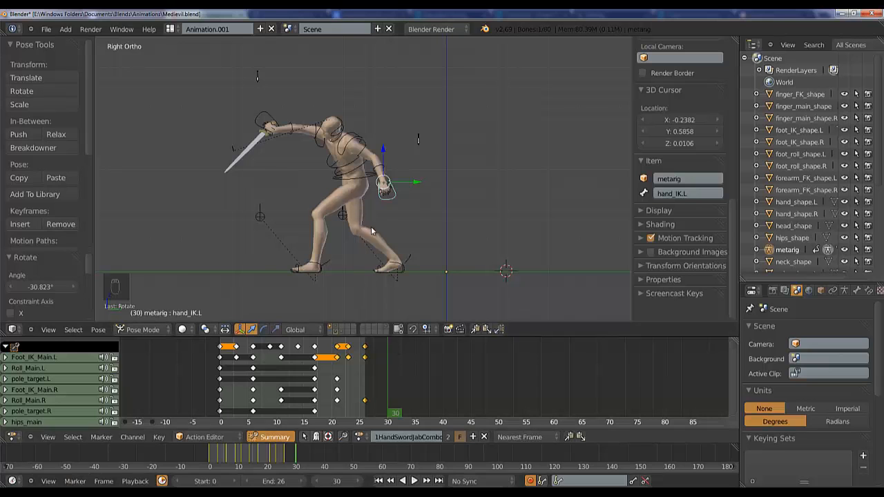
- Rotate the hips and spine bones by about 13.1° at frame 30, and trackball-rotate the spine by about -0.6° and -14.9°
{"action": "right_click", "coordinate": [371, 175]}
{"action": "right_click", "coordinate": [387, 168], "text": "shift"}
{"action": "key", "text": "r"}
{"action": "key", "text": "r"}
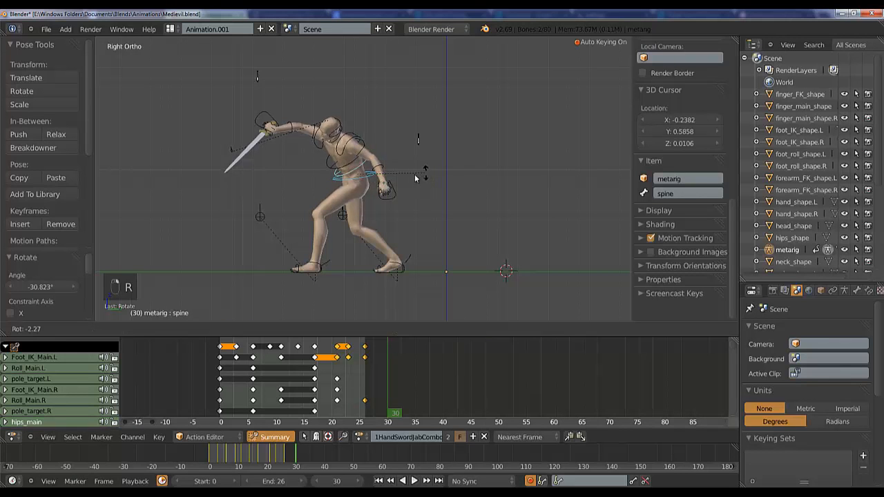
{"action": "left_click", "coordinate": [425, 187]}
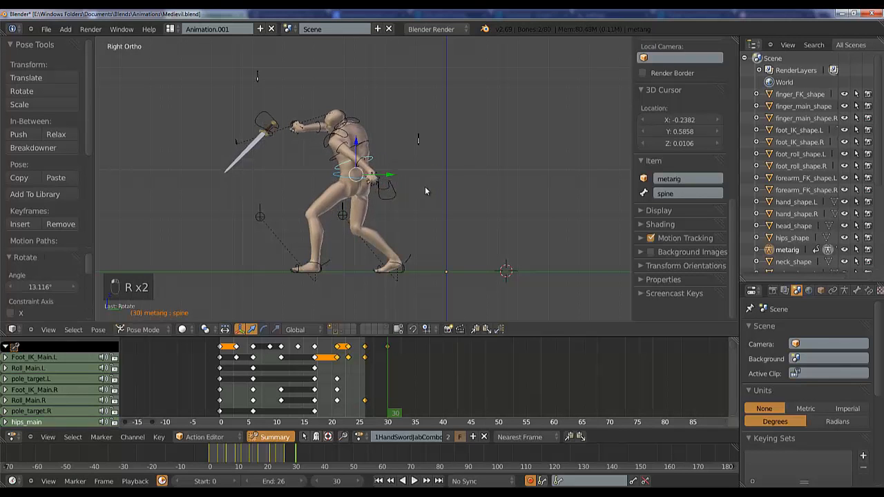
{"action": "key", "text": "r"}
{"action": "key", "text": "r"}
{"action": "left_click", "coordinate": [401, 186]}
- Move hand_IK.L by about -0.541 in Y and 0.077 in Z at frame 30, reposition it slightly, and rotate it by about 33.2°
{"action": "right_click", "coordinate": [399, 198]}
{"action": "key", "text": "g"}
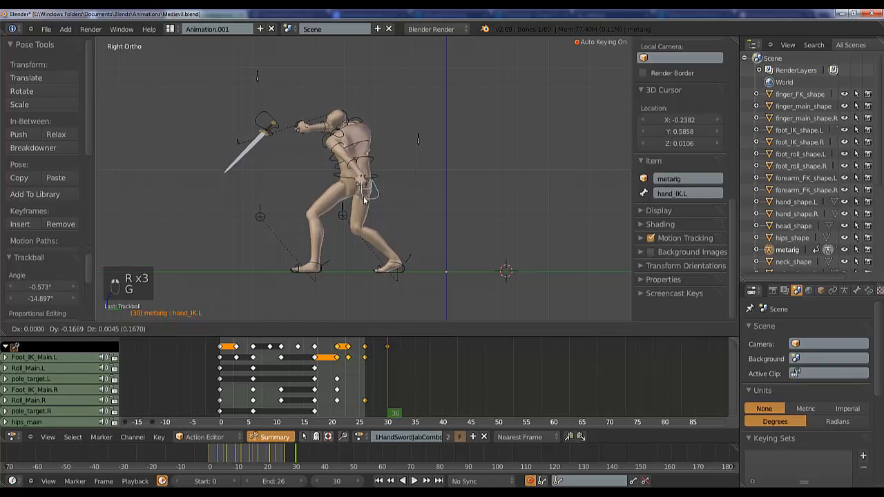
{"action": "left_click", "coordinate": [417, 207]}
{"action": "middle_click_drag", "start_coordinate": [416, 207], "coordinate": [409, 211]}
{"action": "key", "text": "g"}
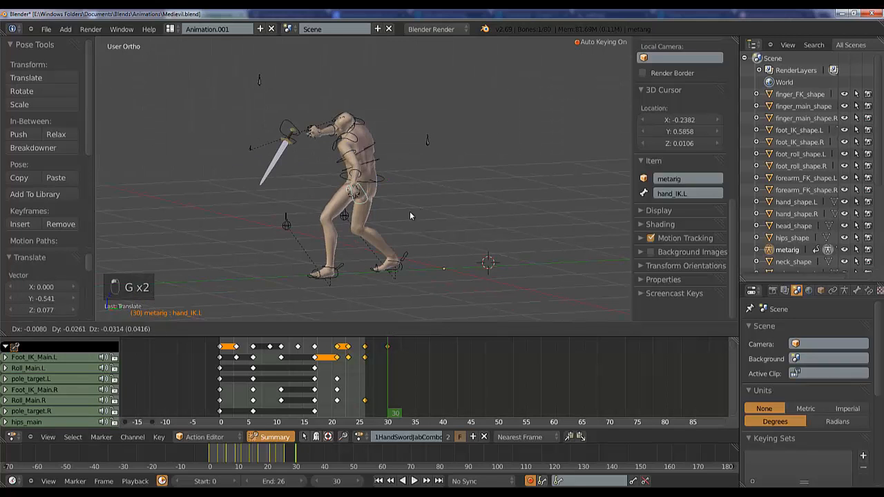
{"action": "left_click", "coordinate": [404, 211]}
{"action": "key", "text": "r"}
{"action": "left_click", "coordinate": [369, 217]}
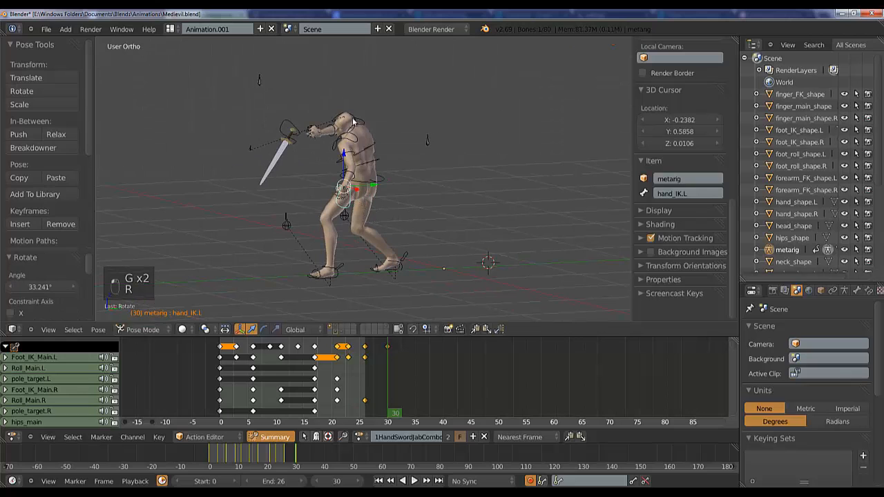
- Raise hand_IK.R with the sword above the head at frame 30, and shift it by a final -0.112, -0.158 and -0.071 in X, Y and Z
{"action": "middle_click_drag", "start_coordinate": [361, 143], "coordinate": [397, 125]}
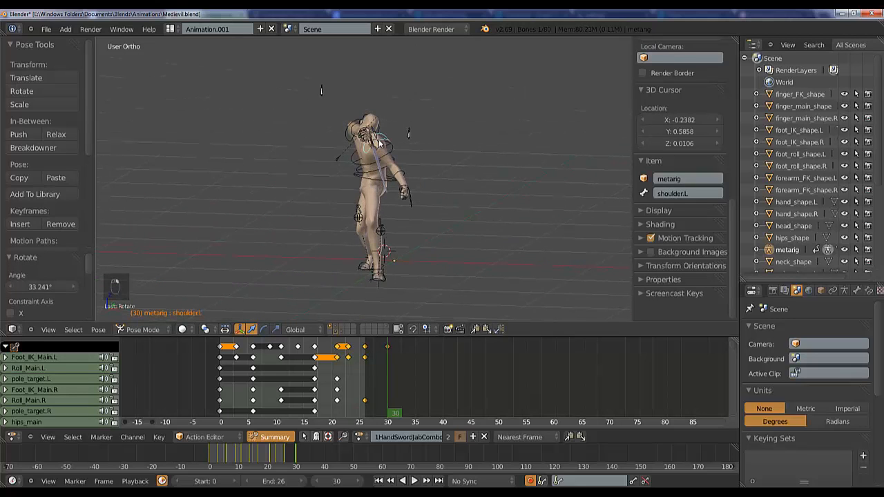
{"action": "right_click", "coordinate": [380, 143]}
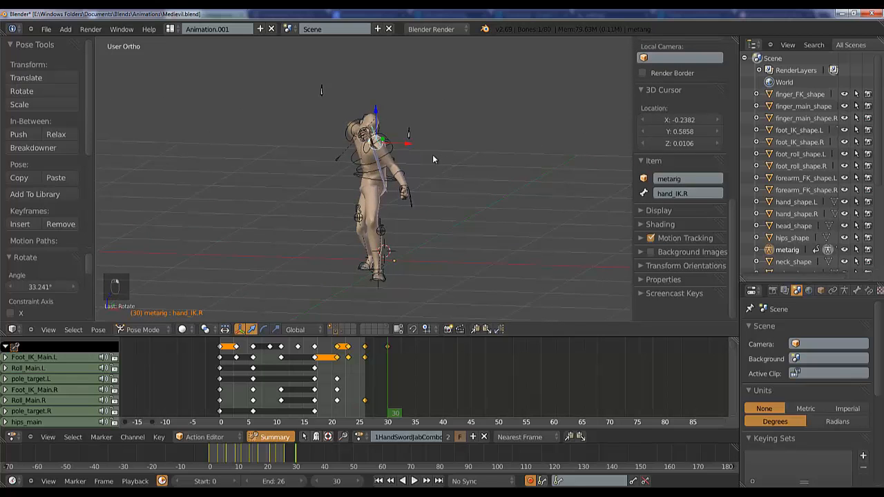
{"action": "key", "text": "KP_3"}
{"action": "key", "text": "g"}
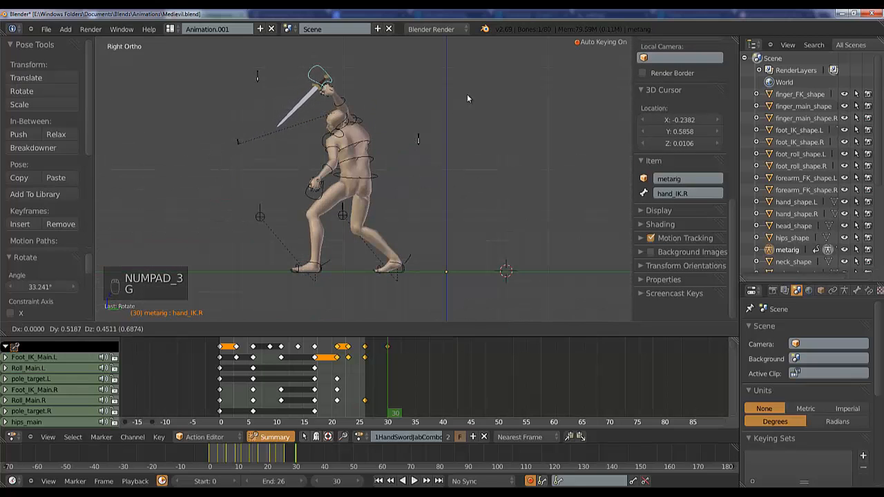
{"action": "left_click", "coordinate": [466, 94]}
{"action": "middle_click_drag", "start_coordinate": [435, 123], "coordinate": [325, 156]}
{"action": "key", "text": "g"}
{"action": "left_click", "coordinate": [435, 143]}
{"action": "key", "text": "g"}
{"action": "left_click", "coordinate": [397, 151]}
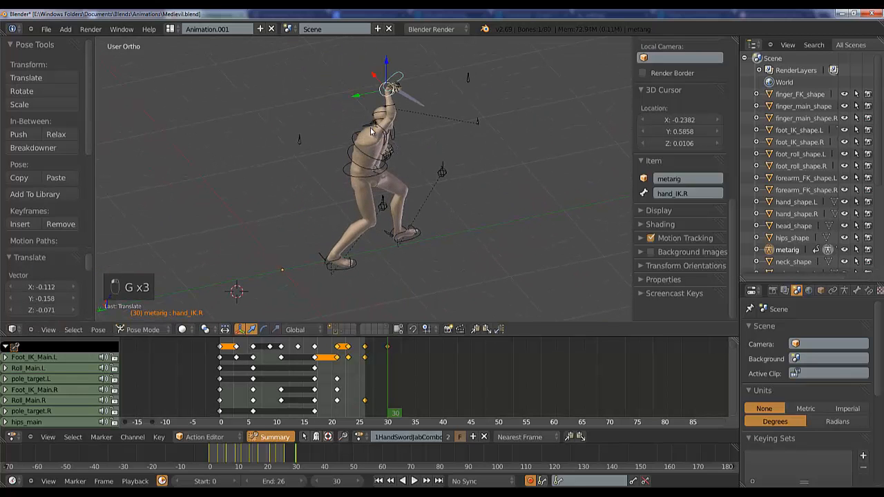
- Clear the pose rotation of the shoulder.R bone at frame 30
{"action": "right_click", "coordinate": [372, 132]}
{"action": "middle_click_drag", "start_coordinate": [388, 137], "coordinate": [475, 152]}
{"action": "right_click", "coordinate": [368, 136]}
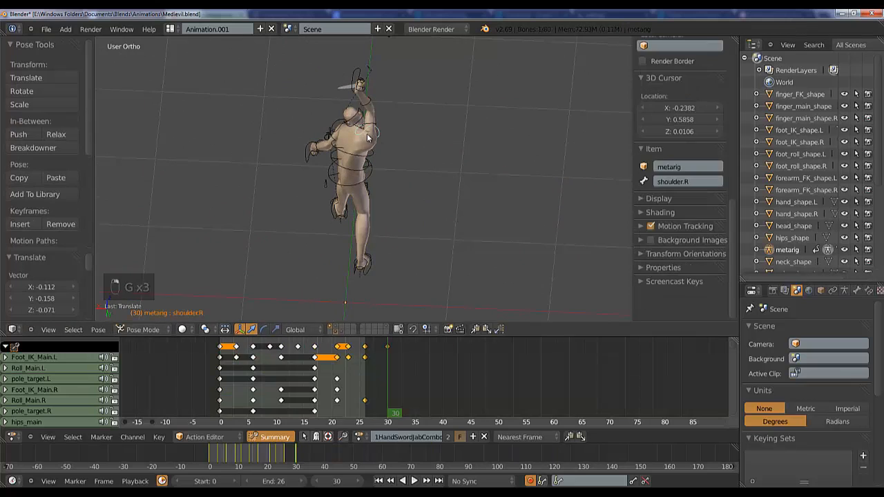
{"action": "middle_click_drag", "start_coordinate": [367, 137], "coordinate": [376, 111]}
{"action": "key", "text": "alt+r"}
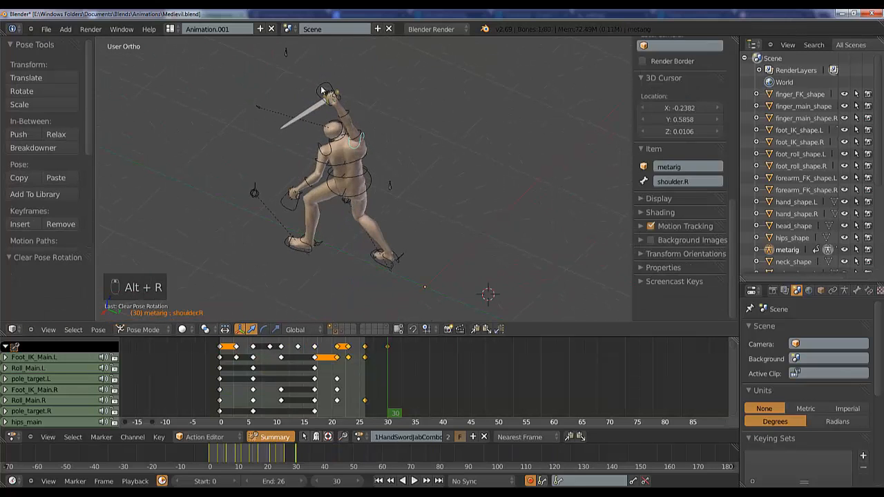
- Move hand_IK.R by about -0.220, 0.249, 0.052, then by 0.014, 0.026, -0.031 in X, Y and Z, and rotate it by about 39.8°
{"action": "right_click", "coordinate": [375, 109]}
{"action": "key", "text": "g"}
{"action": "left_click", "coordinate": [424, 110]}
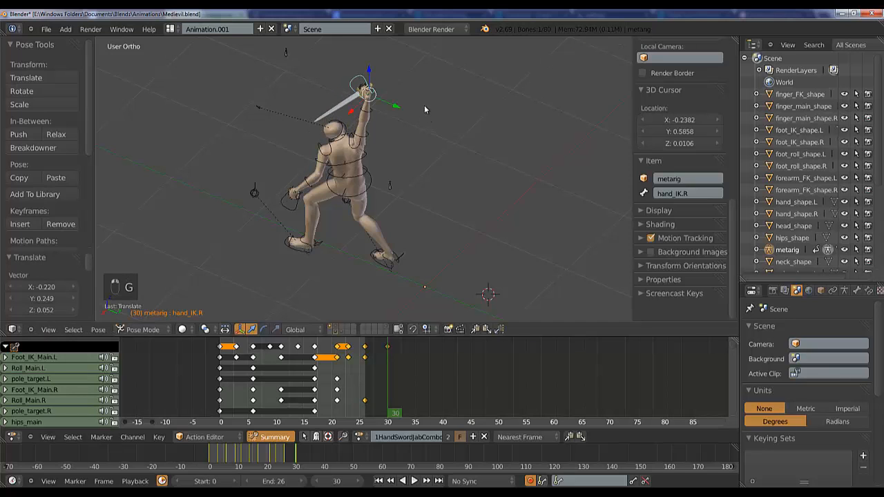
{"action": "key", "text": "g"}
{"action": "left_click", "coordinate": [427, 126]}
{"action": "key", "text": "r"}
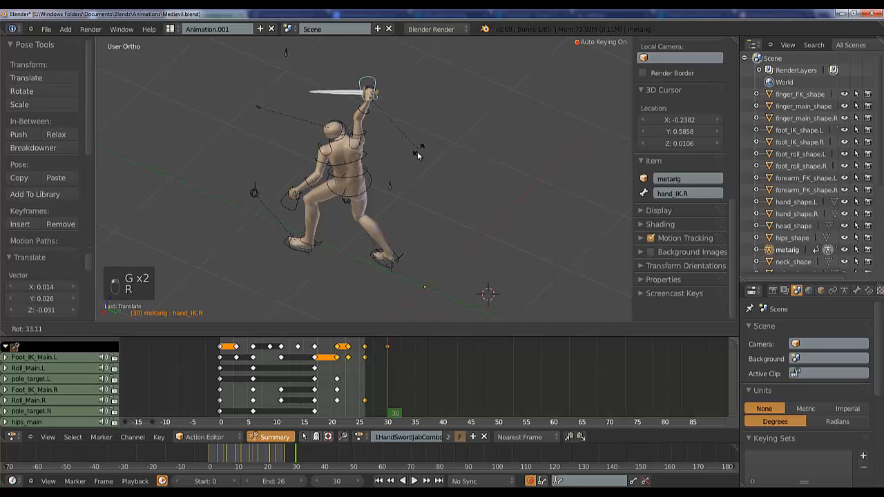
{"action": "left_click", "coordinate": [410, 150]}
- Reposition the elbow.R target behind the raised sword arm, with a final shift of about 0.319, 0.120 and 0.273 in X, Y and Z
{"action": "scroll", "coordinate": [398, 136], "scroll_direction": "down", "scroll_amount": 2}
{"action": "right_click", "coordinate": [304, 136]}
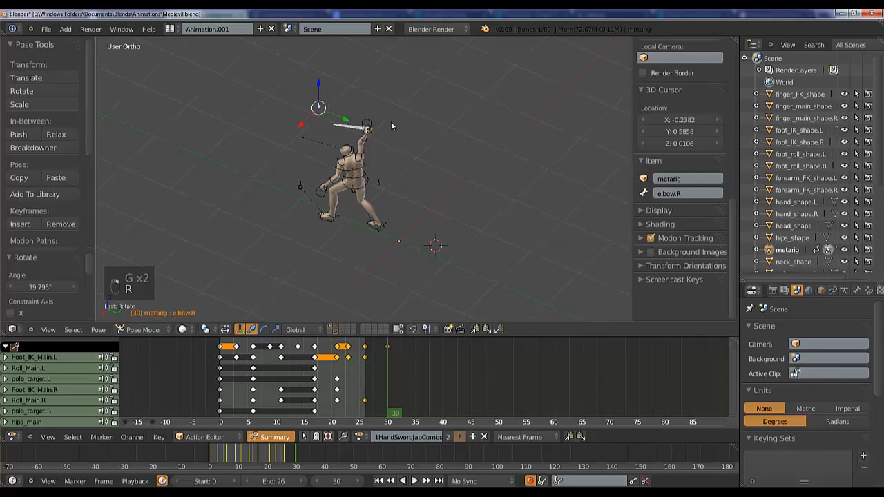
{"action": "key", "text": "g"}
{"action": "left_click", "coordinate": [432, 178]}
{"action": "middle_click_drag", "start_coordinate": [414, 176], "coordinate": [353, 126]}
{"action": "key", "text": "g"}
{"action": "left_click", "coordinate": [293, 142]}
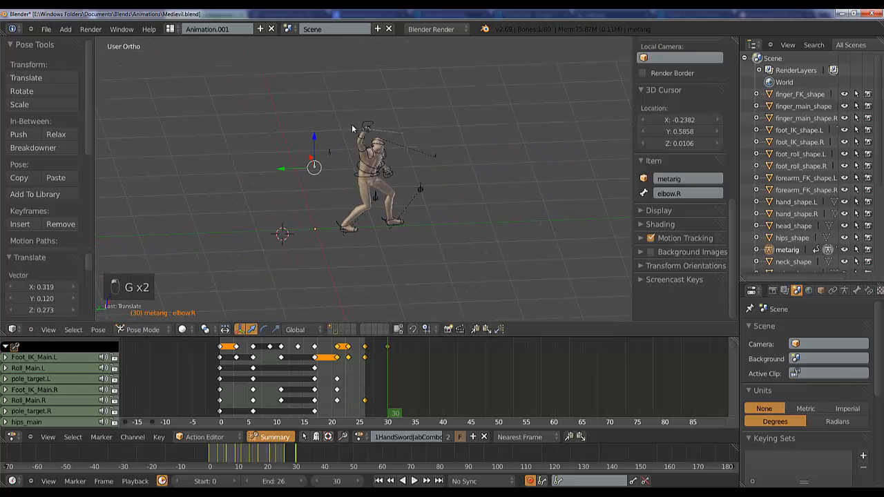
- Rotate hand_IK.R by about 51.1° in the right side view, trackball-rotate it by 6.9° and -26.4°, and rotate it a further 9.2°
{"action": "right_click", "coordinate": [373, 125]}
{"action": "key", "text": "KP_1"}
{"action": "key", "text": "KP_3"}
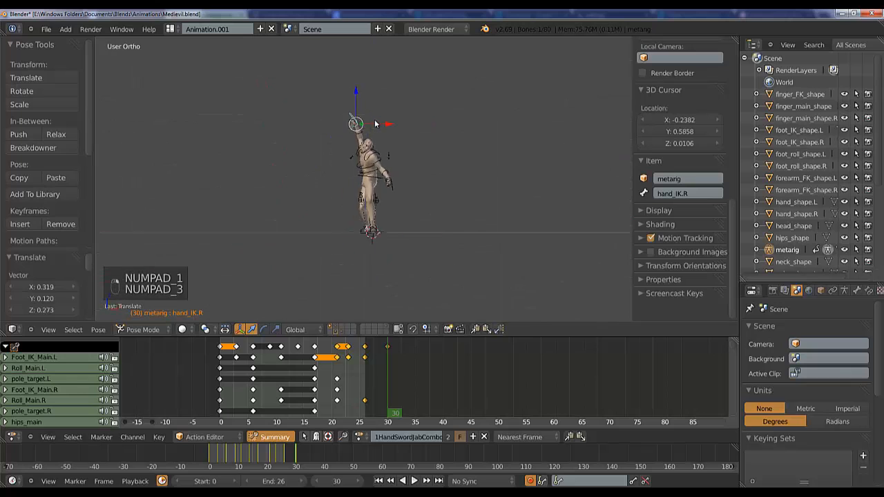
{"action": "key", "text": "KP_1"}
{"action": "key", "text": "KP_3"}
{"action": "key", "text": "r"}
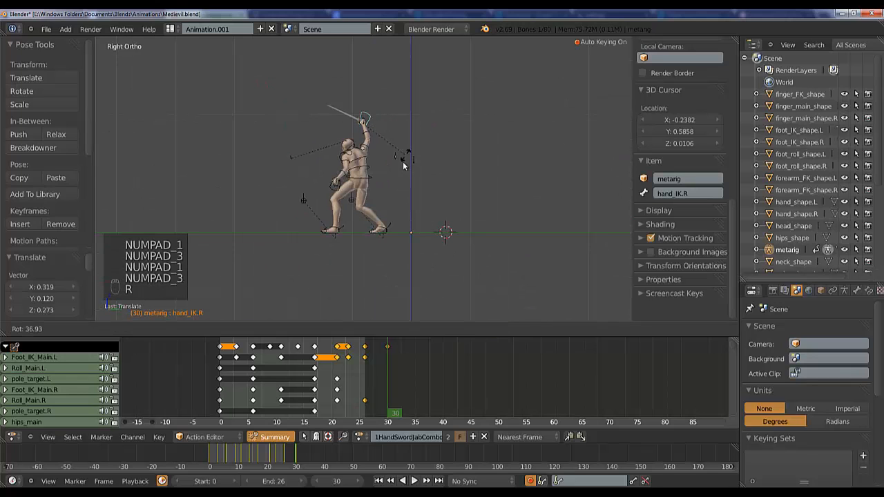
{"action": "left_click", "coordinate": [401, 166]}
{"action": "key", "text": "r"}
{"action": "key", "text": "r"}
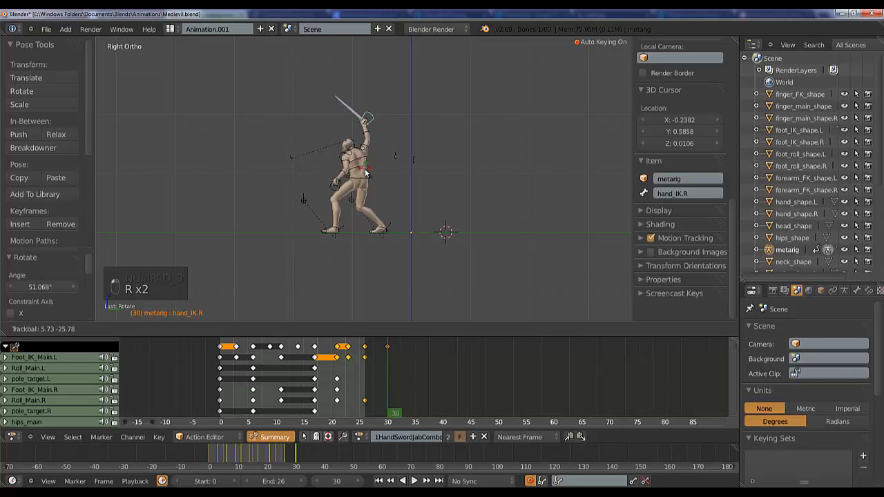
{"action": "left_click", "coordinate": [368, 167]}
{"action": "key", "text": "r"}
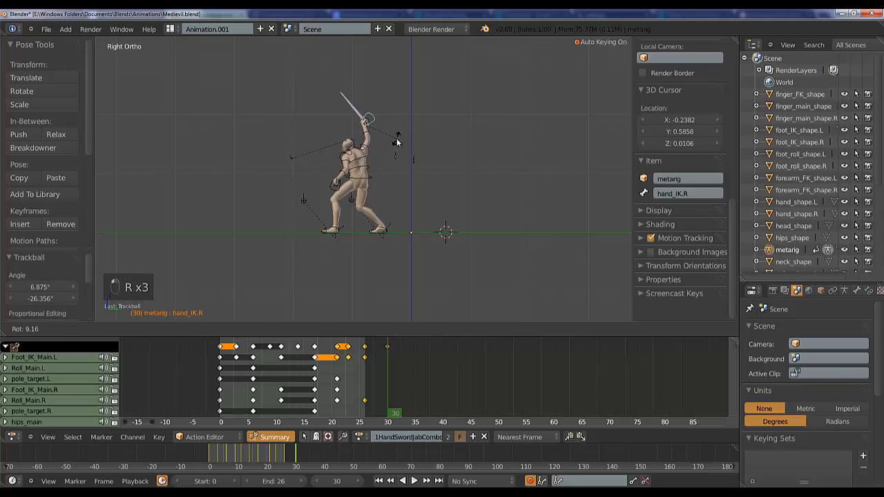
{"action": "left_click", "coordinate": [396, 138]}
{"action": "mouse_move", "coordinate": [385, 366]}
{"action": "left_mouse_down"}
{"action": "mouse_move", "coordinate": [344, 359]}
{"action": "mouse_move", "coordinate": [398, 346]}
{"action": "mouse_move", "coordinate": [333, 349]}
{"action": "mouse_move", "coordinate": [398, 348]}
{"action": "mouse_move", "coordinate": [346, 363]}
{"action": "mouse_move", "coordinate": [387, 361]}
{"action": "left_mouse_up"}
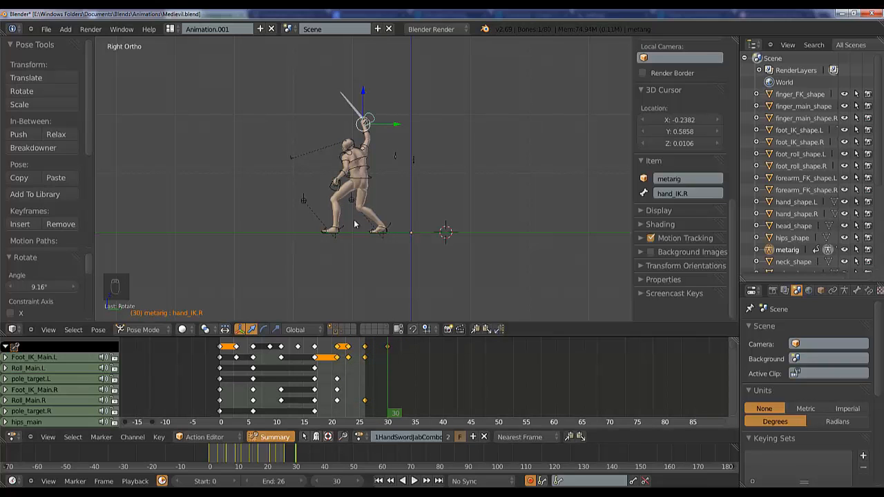
- Raise the hips control and both hand IK bones together by about 0.070 in Z, and preview the motion into frame 30
{"action": "right_click", "coordinate": [372, 180]}
{"action": "right_click", "coordinate": [380, 123]}
{"action": "key", "text": "g"}
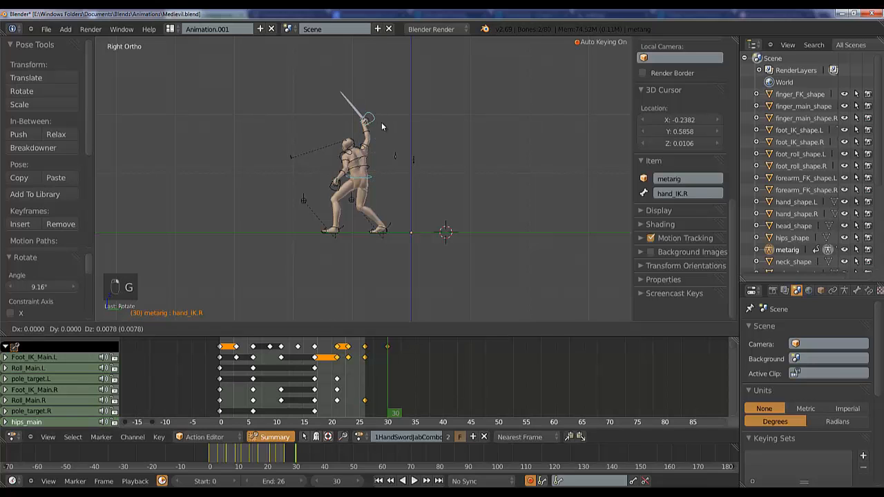
{"action": "right_click", "coordinate": [381, 120]}
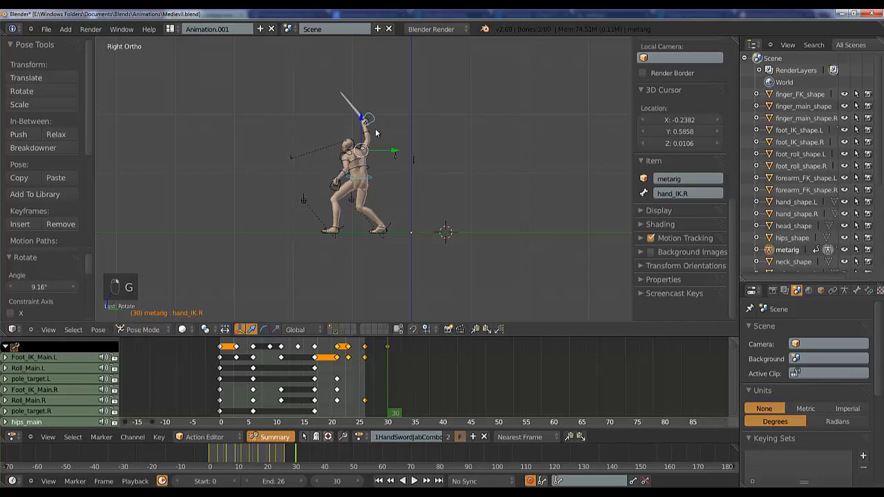
{"action": "right_click", "coordinate": [379, 178]}
{"action": "key", "text": "g"}
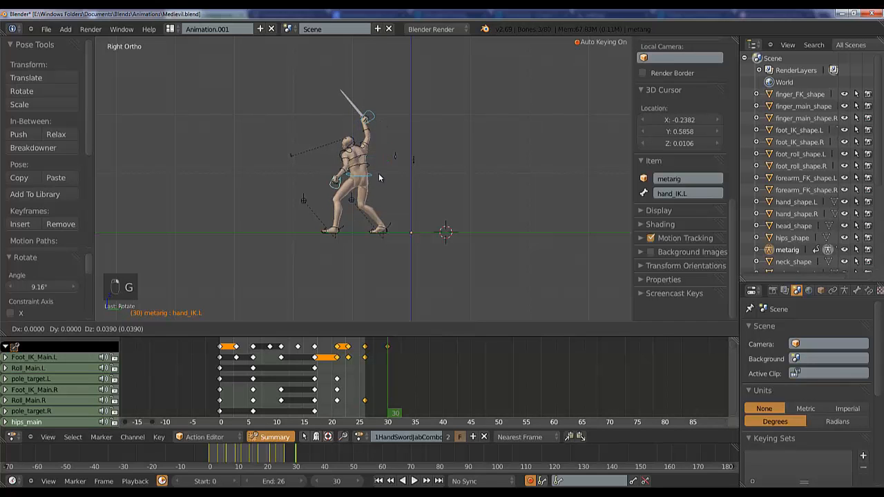
{"action": "left_click", "coordinate": [379, 172]}
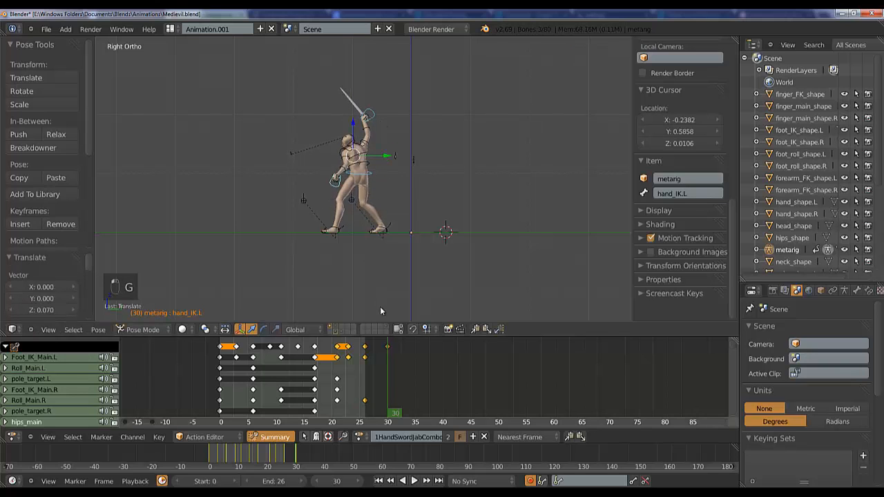
{"action": "mouse_move", "coordinate": [373, 359]}
{"action": "left_mouse_down"}
{"action": "mouse_move", "coordinate": [316, 373]}
{"action": "mouse_move", "coordinate": [391, 348]}
{"action": "mouse_move", "coordinate": [365, 358]}
{"action": "mouse_move", "coordinate": [396, 357]}
{"action": "mouse_move", "coordinate": [355, 358]}
{"action": "mouse_move", "coordinate": [388, 358]}
{"action": "left_mouse_up"}
- Clear the pose rotation of the head bone and the pose location of Eyes_IK at frame 30
{"action": "scroll", "coordinate": [348, 152], "scroll_direction": "up", "scroll_amount": 3}
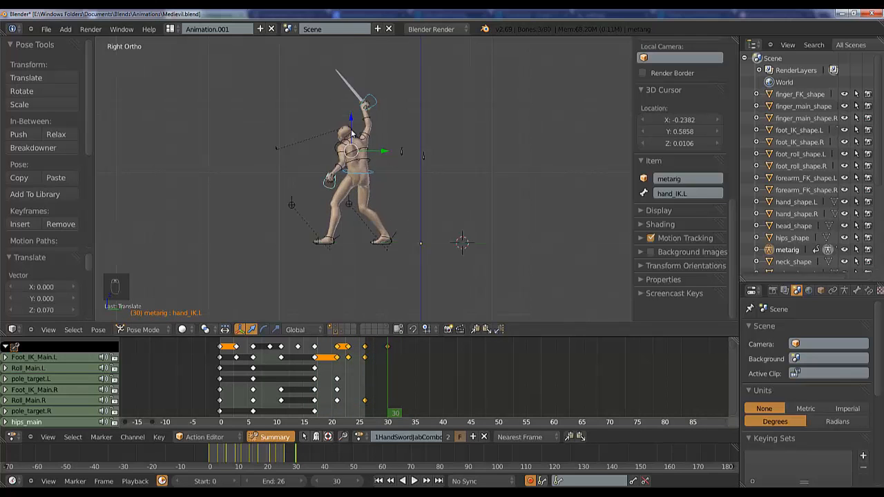
{"action": "middle_click_drag", "start_coordinate": [352, 154], "coordinate": [379, 131]}
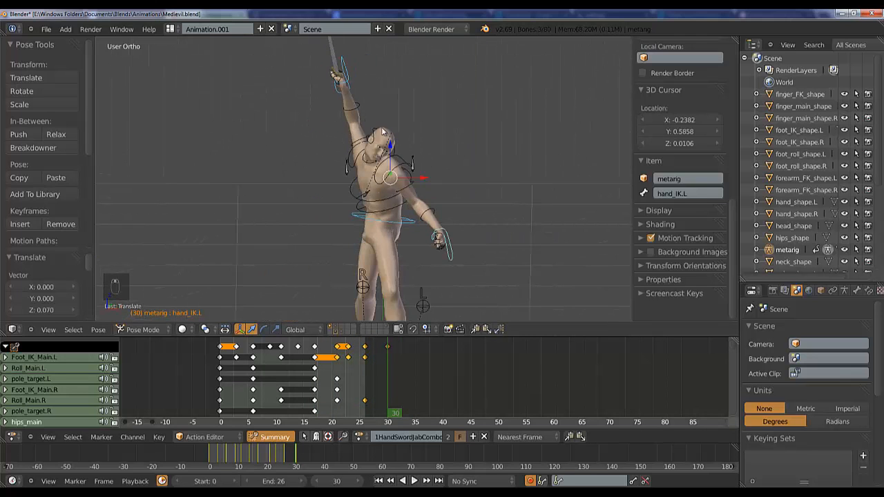
{"action": "right_click", "coordinate": [377, 130]}
{"action": "key", "text": "alt+r"}
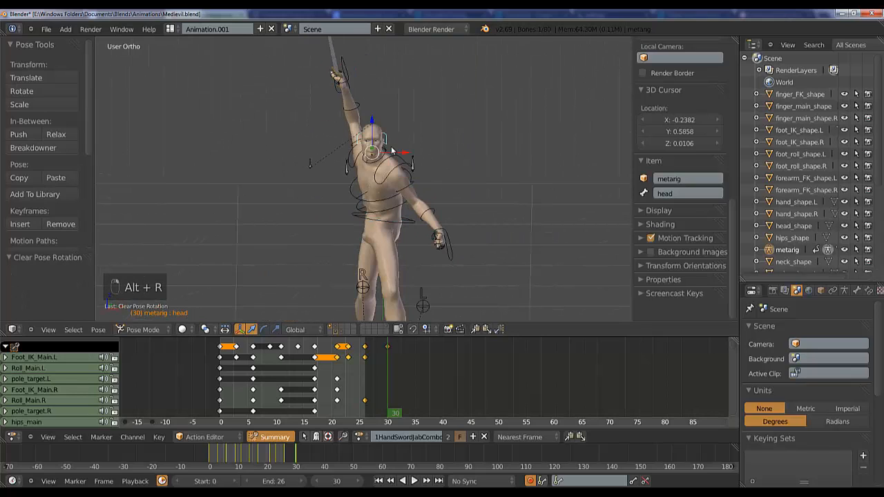
{"action": "right_click", "coordinate": [307, 168]}
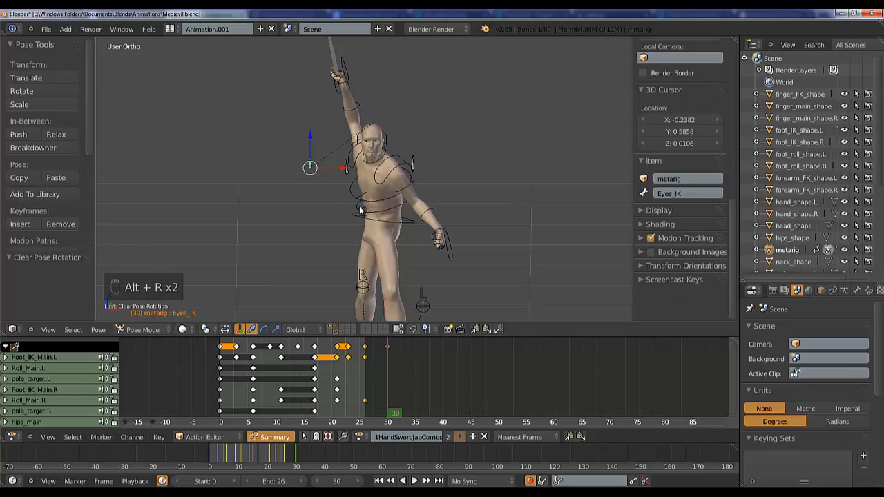
{"action": "key", "text": "alt+g"}
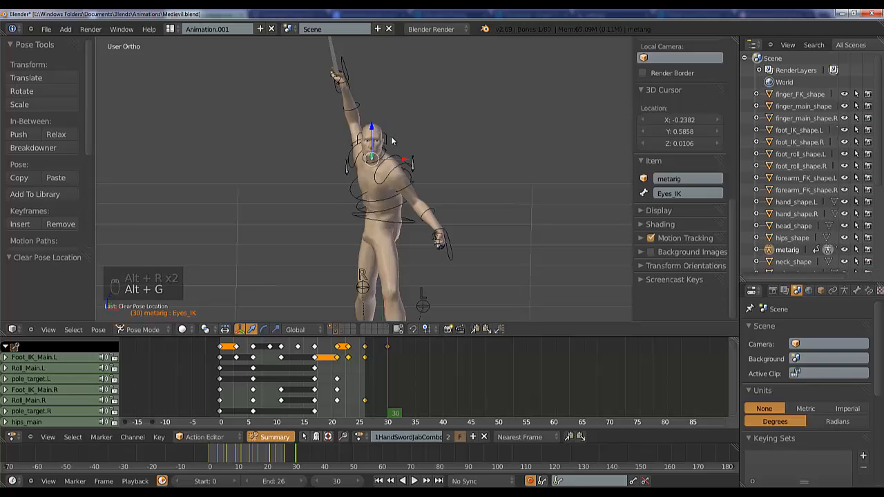
- Preview the motion into frame 30, rotate the head bone in the view plane, and trackball-rotate it by about 9.7° and -2.3°
{"action": "right_click", "coordinate": [392, 141]}
{"action": "middle_click_drag", "start_coordinate": [412, 180], "coordinate": [406, 198]}
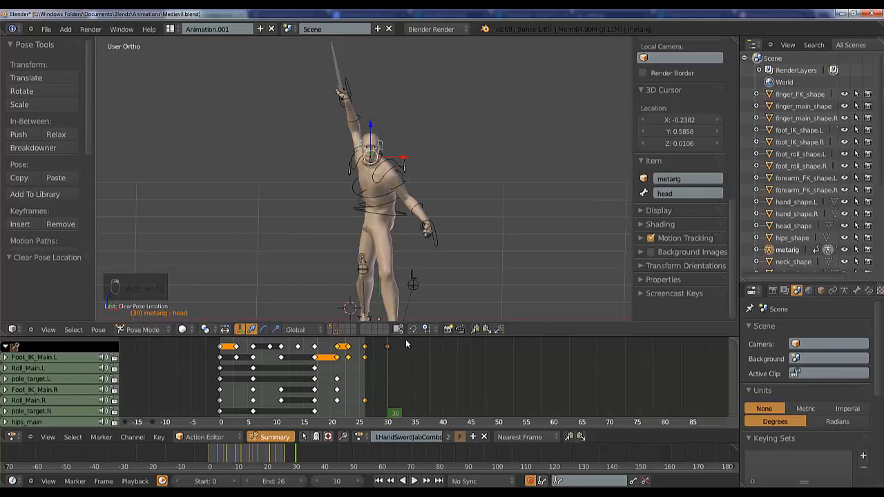
{"action": "left_click_drag", "start_coordinate": [406, 343], "coordinate": [389, 358]}
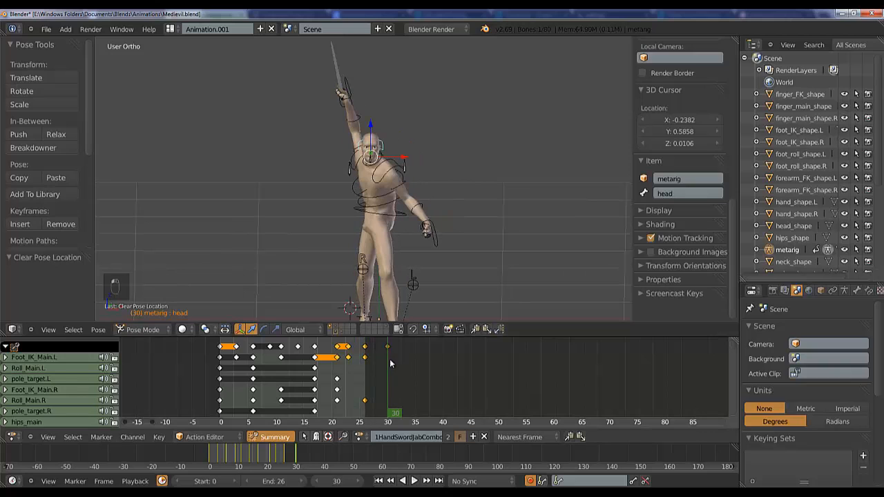
{"action": "key", "text": "r"}
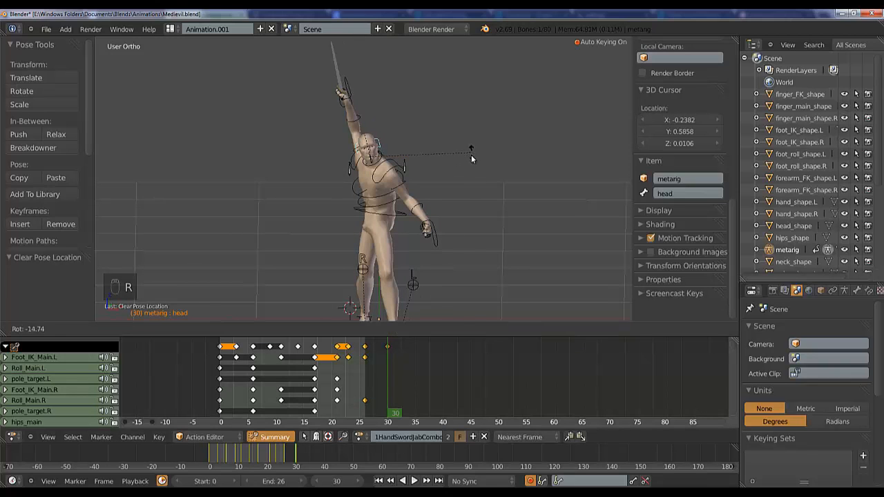
{"action": "left_click", "coordinate": [468, 160]}
{"action": "key", "text": "r"}
{"action": "key", "text": "r"}
{"action": "left_click", "coordinate": [464, 172]}
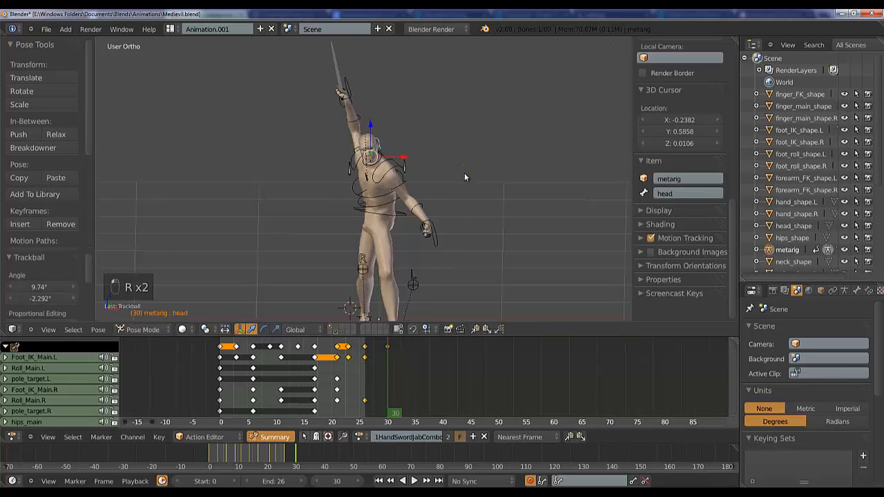
- Preview the motion into frame 30 again and trackball-rotate the head bone by about 1.7° and -10.9°
{"action": "mouse_move", "coordinate": [385, 367]}
{"action": "left_mouse_down"}
{"action": "mouse_move", "coordinate": [325, 378]}
{"action": "mouse_move", "coordinate": [372, 367]}
{"action": "mouse_move", "coordinate": [389, 350]}
{"action": "left_mouse_up"}
{"action": "key", "text": "r"}
{"action": "key", "text": "r"}
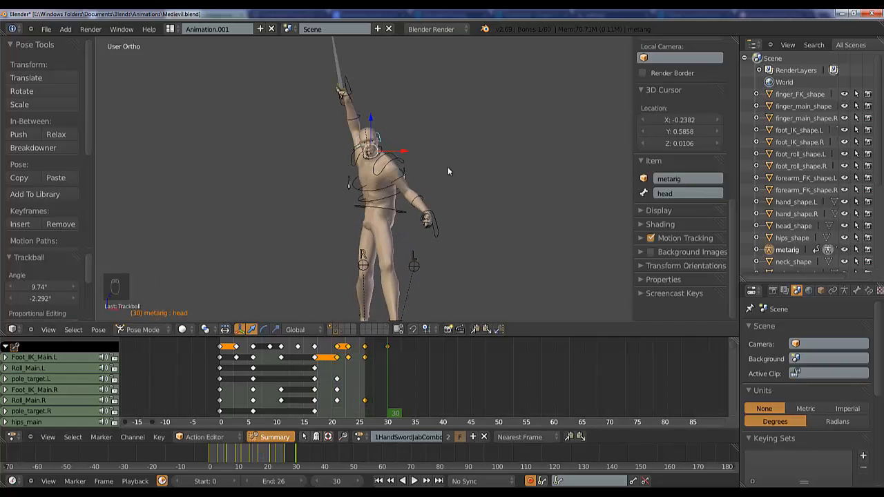
{"action": "left_click", "coordinate": [436, 159]}
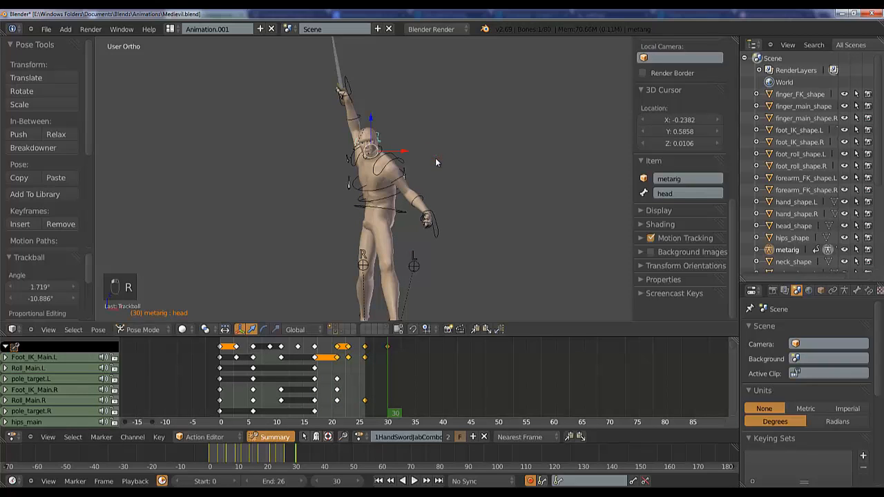
- Move Eyes_IK by about 0.195 in X and -0.041 in Z at frame 30, and preview the motion into that frame
{"action": "right_click", "coordinate": [349, 166]}
{"action": "key", "text": "g"}
{"action": "left_click", "coordinate": [379, 172]}
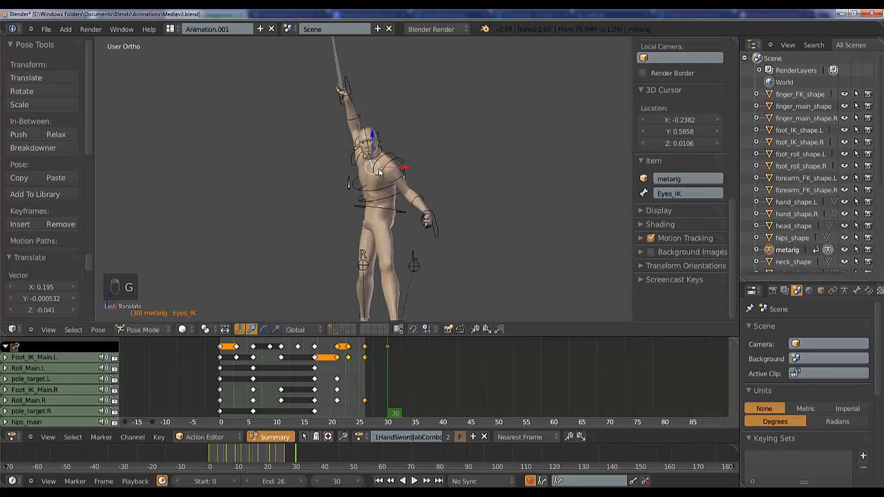
{"action": "left_click_drag", "start_coordinate": [382, 368], "coordinate": [388, 344]}
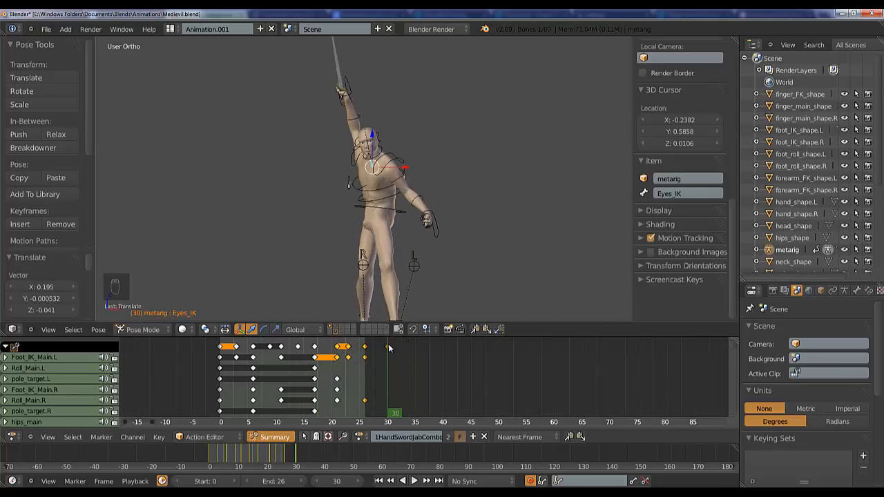
- Move hand_IK.L toward the front of the body in two moves at frame 30, the first by about -0.187 in X and -0.096 in Y
{"action": "right_click", "coordinate": [437, 230]}
{"action": "middle_click_drag", "start_coordinate": [478, 247], "coordinate": [460, 244]}
{"action": "key", "text": "g"}
{"action": "left_click", "coordinate": [419, 250]}
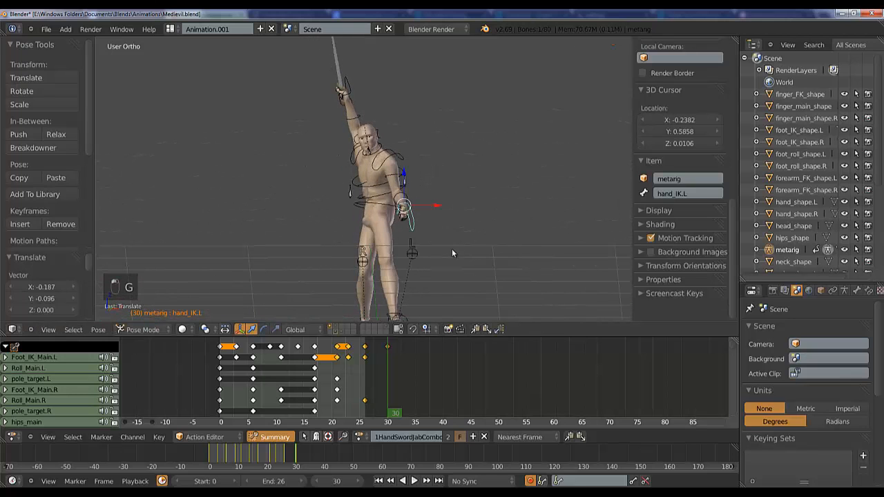
{"action": "middle_click_drag", "start_coordinate": [428, 271], "coordinate": [413, 262]}
{"action": "key", "text": "g"}
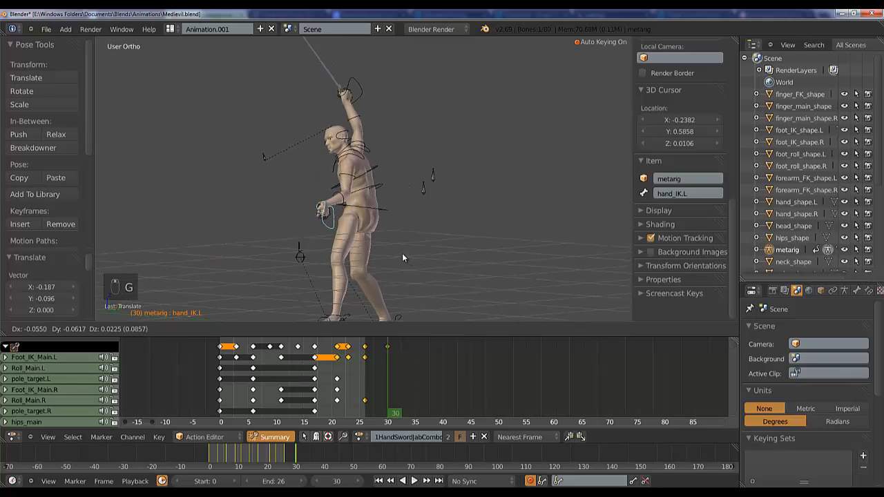
{"action": "left_click", "coordinate": [392, 251]}
- Rotate hand_IK.L in the view plane by about 44.8° and trackball-rotate it at frame 30
{"action": "key", "text": "r"}
{"action": "key", "text": "r"}
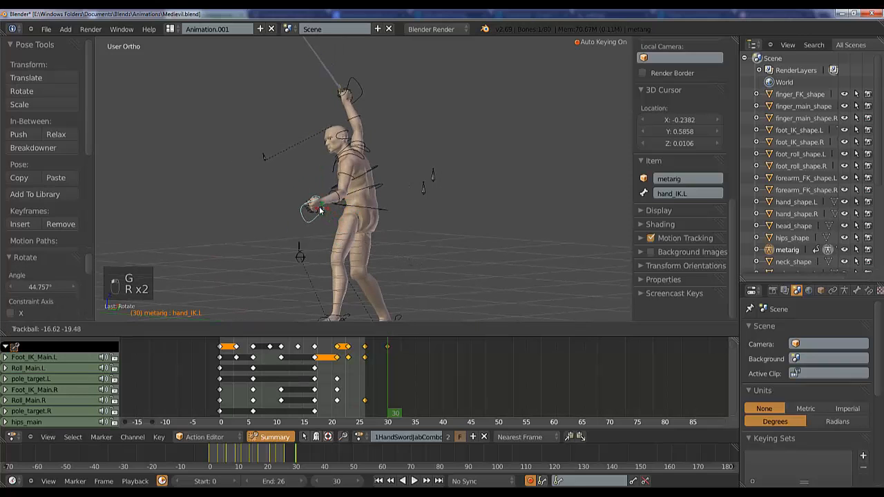
{"action": "left_click", "coordinate": [349, 232]}
- Raise hand_IK.L in two moves at frame 30, by about 0.064 in Z and by about -0.069 in X and 0.066 in Z
{"action": "key", "text": "g"}
{"action": "middle_click_drag", "start_coordinate": [341, 214], "coordinate": [440, 212]}
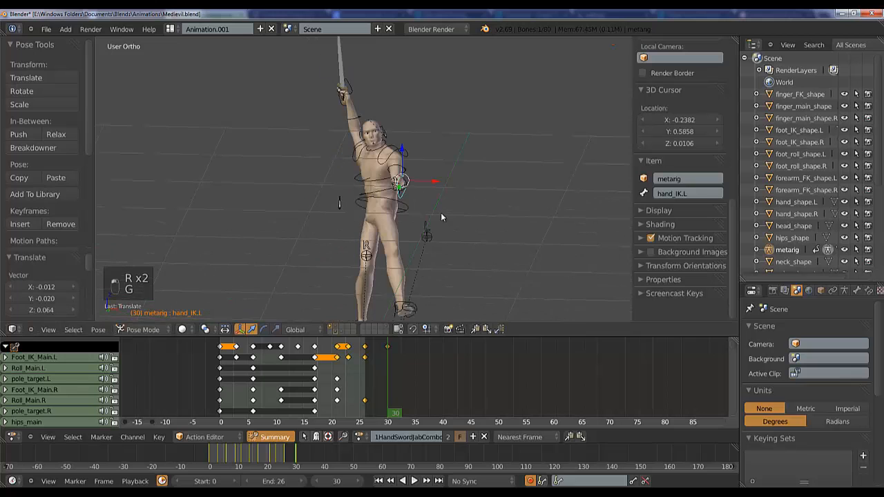
{"action": "key", "text": "g"}
{"action": "left_click", "coordinate": [435, 205]}
{"action": "scroll", "coordinate": [423, 227], "scroll_direction": "down", "scroll_amount": 2}
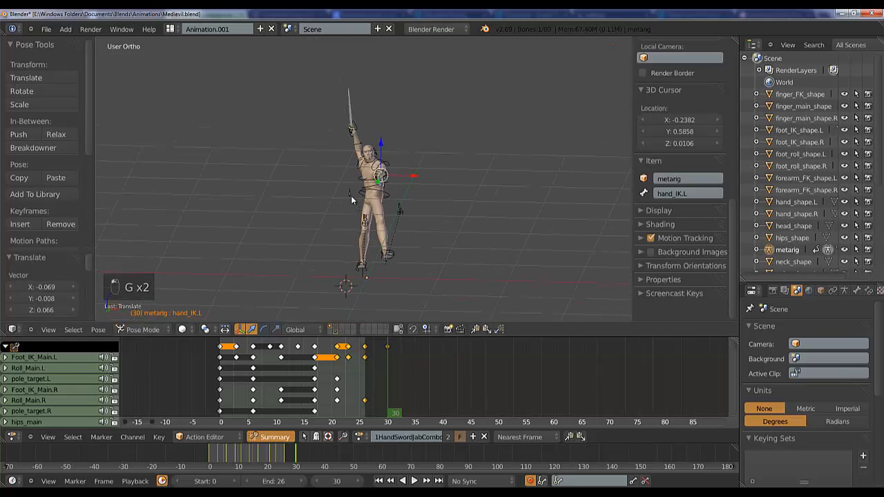
{"action": "right_click", "coordinate": [350, 196]}
{"action": "key", "text": "g"}
{"action": "right_click", "coordinate": [352, 200]}
- Move Elbow.L backward and down by about 1.16, 0.33, -0.99, and adjust it by about 0.232 in X and 0.028 in Y at frame 30
{"action": "middle_click_drag", "start_coordinate": [364, 269], "coordinate": [335, 282]}
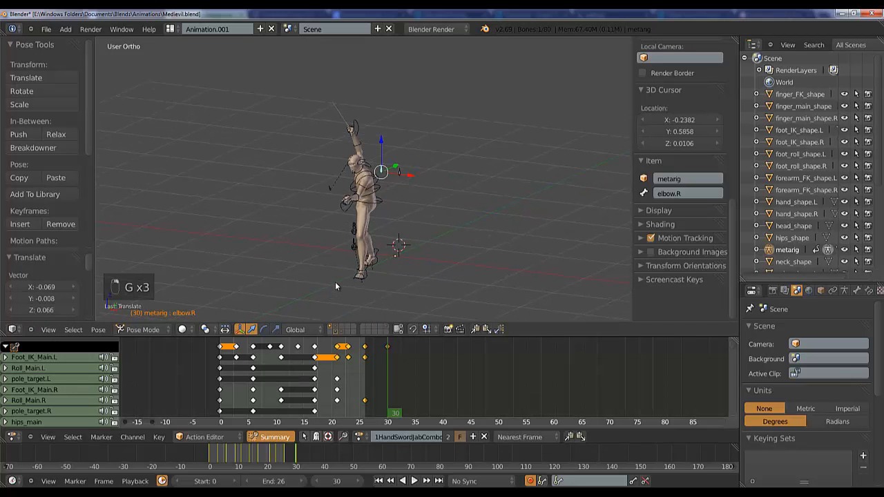
{"action": "right_click", "coordinate": [398, 178]}
{"action": "key", "text": "g"}
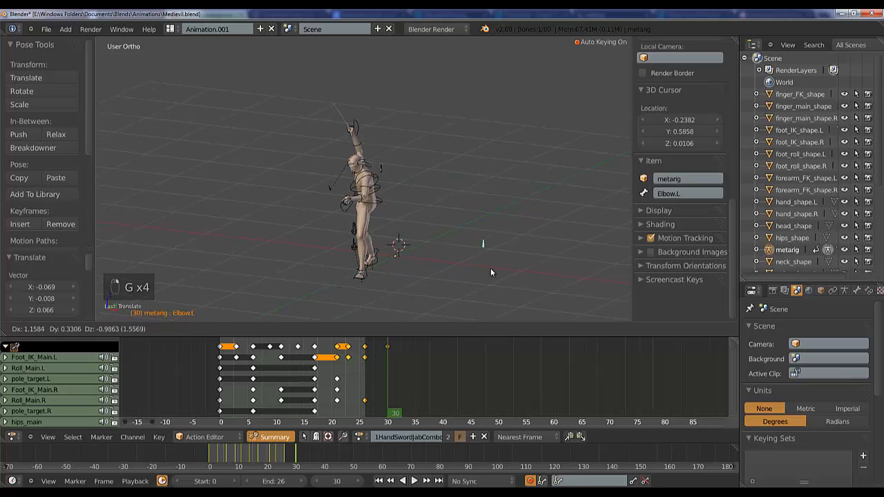
{"action": "left_click", "coordinate": [490, 270]}
{"action": "middle_click_drag", "start_coordinate": [466, 277], "coordinate": [351, 226]}
{"action": "key", "text": "g"}
{"action": "left_click", "coordinate": [509, 273]}
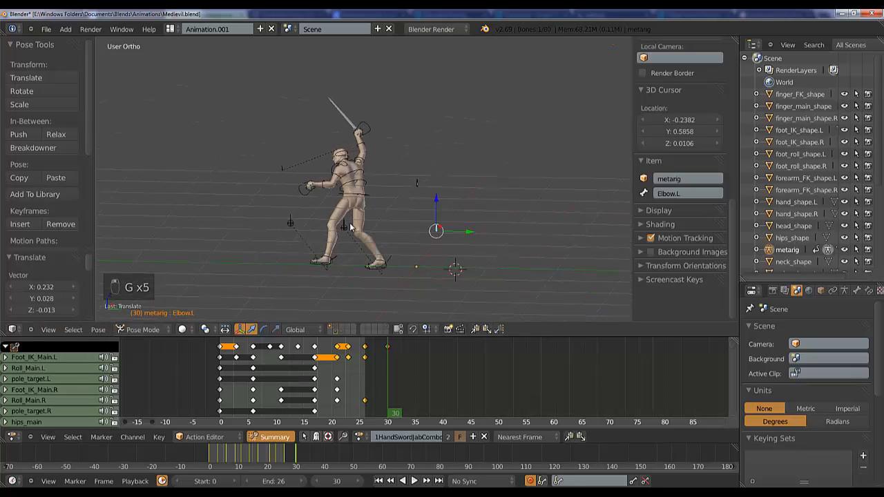
- Trackball-rotate hand_IK.L by about -4.0° and -9.7°, and rotate it in the view plane by about 11.1° at frame 30
{"action": "middle_click_drag", "start_coordinate": [400, 120], "coordinate": [329, 213]}
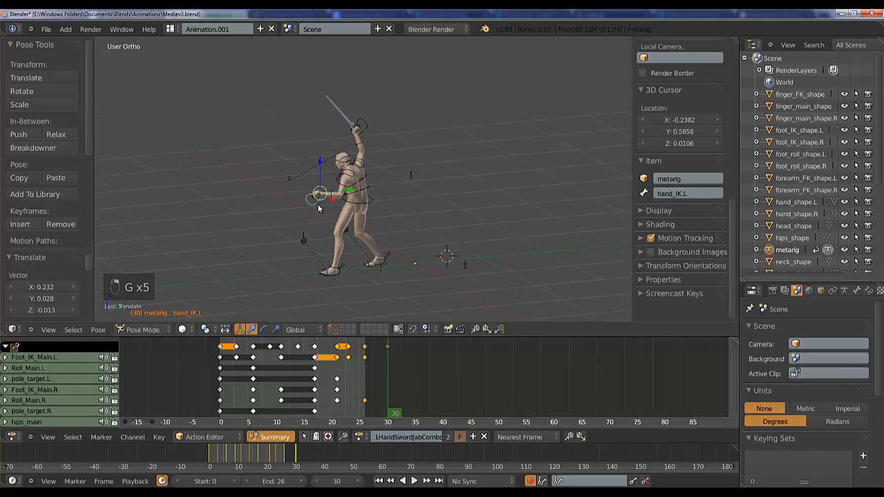
{"action": "key", "text": "r"}
{"action": "key", "text": "r"}
{"action": "left_click", "coordinate": [324, 210]}
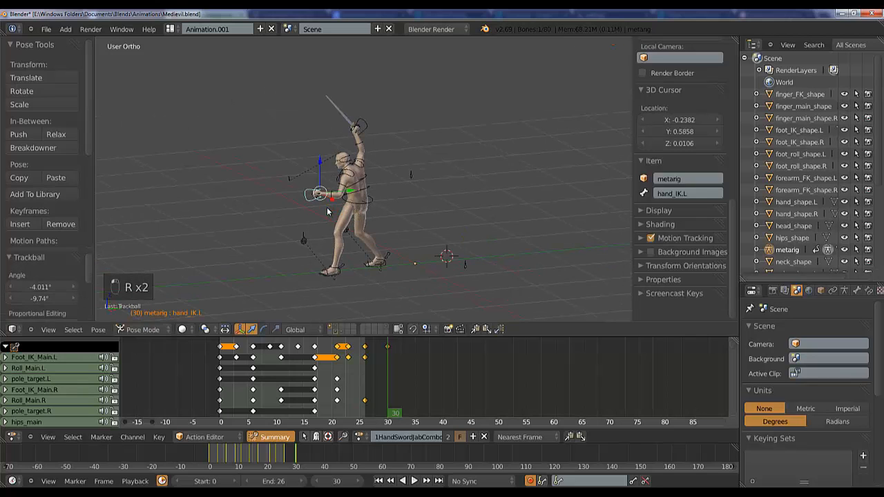
{"action": "key", "text": "r"}
{"action": "left_click", "coordinate": [401, 213]}
- Move hand_IK.L by about -0.034 in X, -0.063 in Y and 0.032 in Z, and preview the motion into frame 30
{"action": "key", "text": "g"}
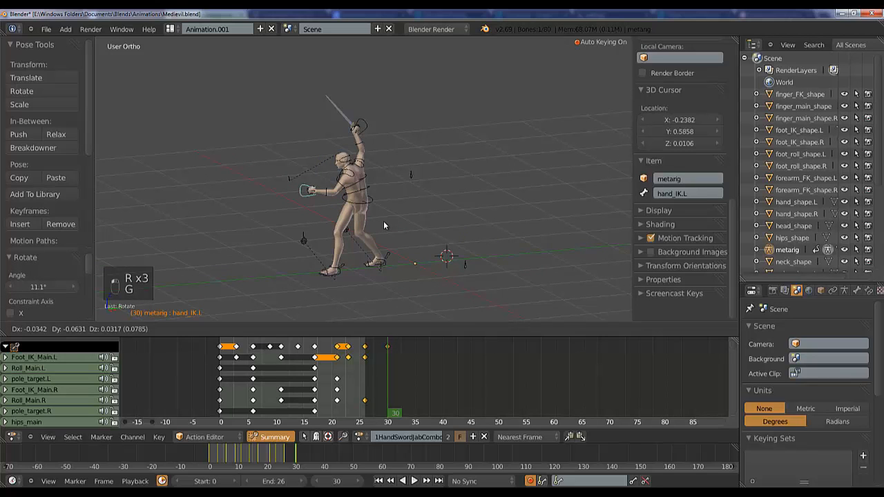
{"action": "left_click", "coordinate": [385, 226]}
{"action": "left_click_drag", "start_coordinate": [388, 377], "coordinate": [387, 356]}
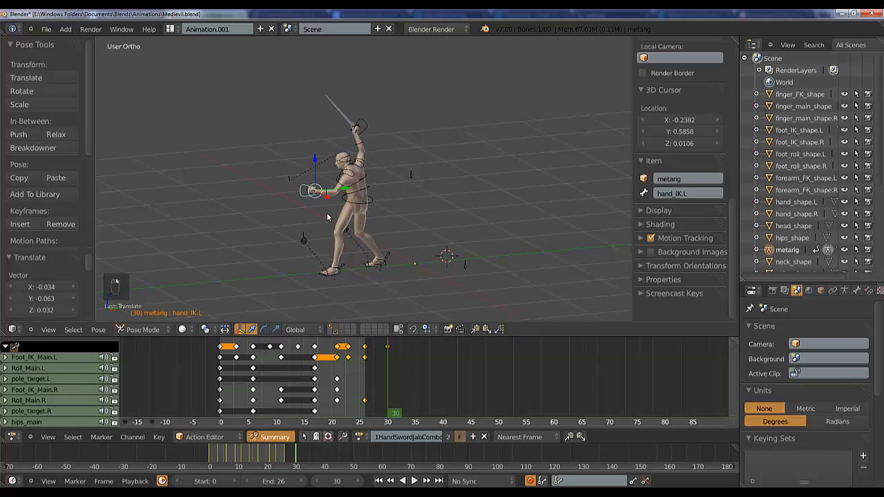
- Move hand_IK.L by about 0.141, 0.201, -0.235 at frame 30 and rotate it in the view plane by about -37.3°
{"action": "key", "text": "g"}
{"action": "key", "text": "r"}
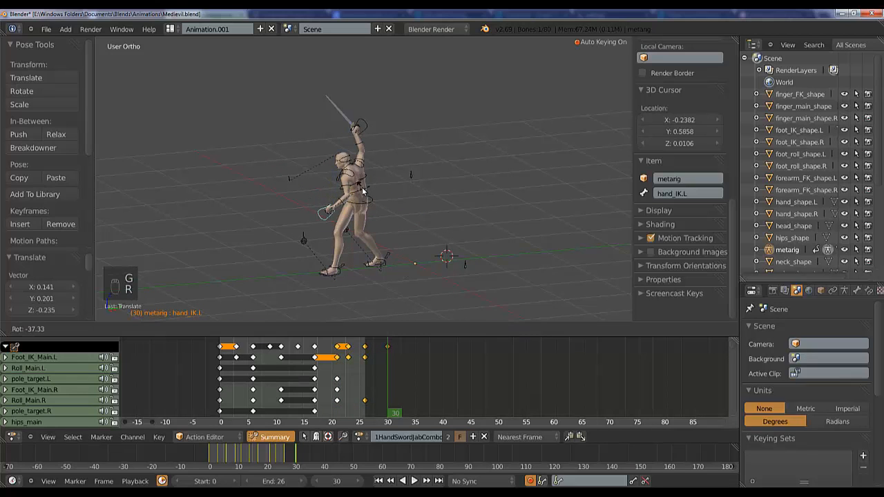
{"action": "left_click", "coordinate": [367, 198]}
- Try moving hand_IK.L and rotating it by about 14.8° at frame 26, preview the motion, and undo these edits
{"action": "left_click_drag", "start_coordinate": [386, 376], "coordinate": [367, 370]}
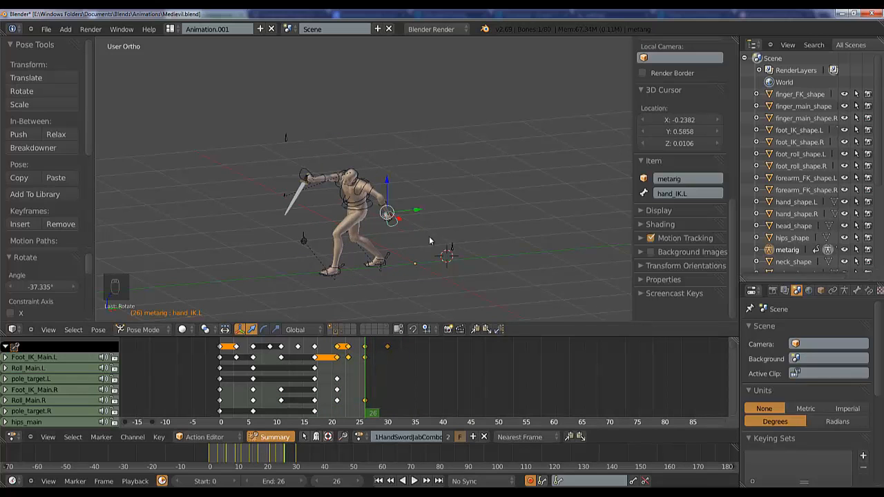
{"action": "middle_click_drag", "start_coordinate": [429, 236], "coordinate": [402, 253]}
{"action": "key", "text": "g"}
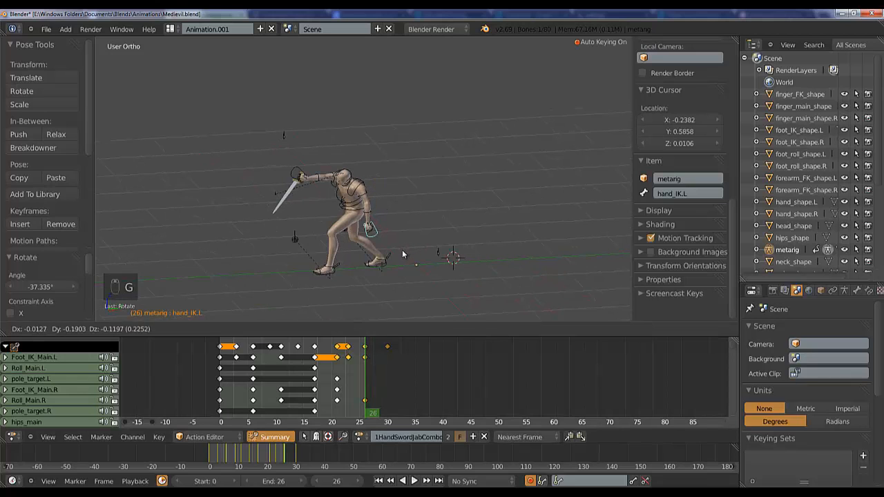
{"action": "left_click", "coordinate": [402, 251]}
{"action": "key", "text": "g"}
{"action": "key", "text": "r"}
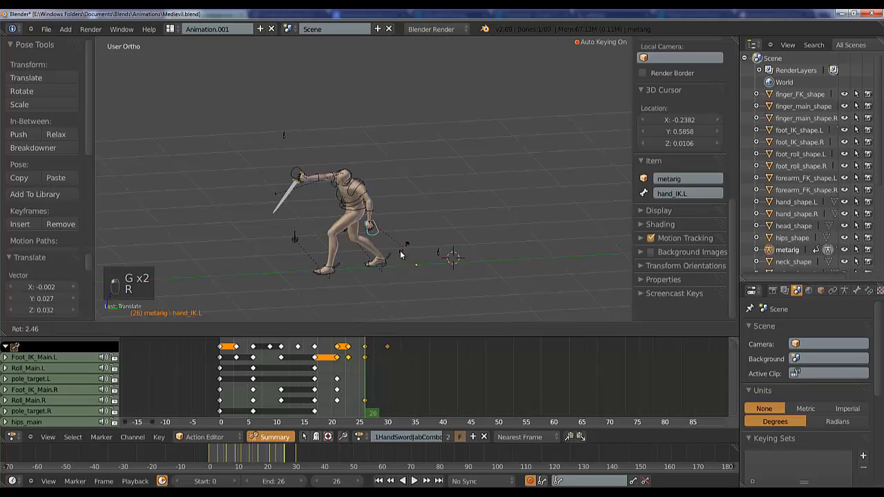
{"action": "left_click", "coordinate": [401, 255]}
{"action": "middle_click_drag", "start_coordinate": [400, 255], "coordinate": [402, 229]}
{"action": "left_click_drag", "start_coordinate": [358, 361], "coordinate": [402, 357]}
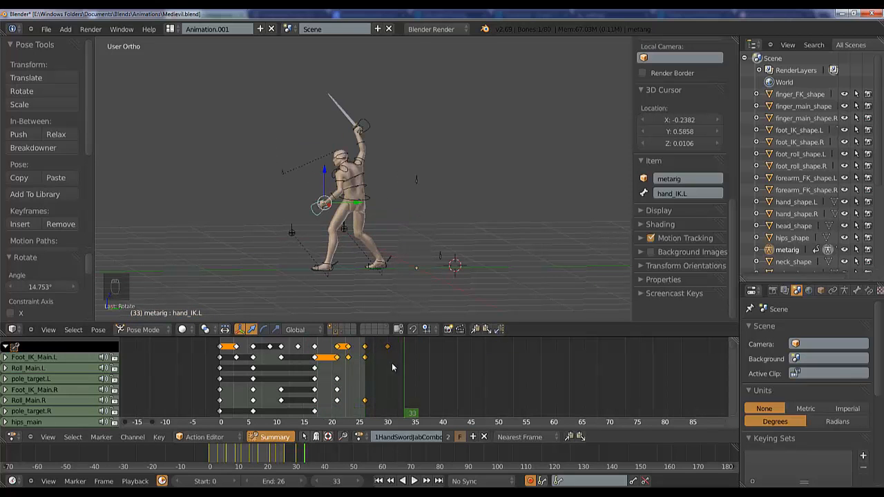
{"action": "key", "text": "ctrl+z"}
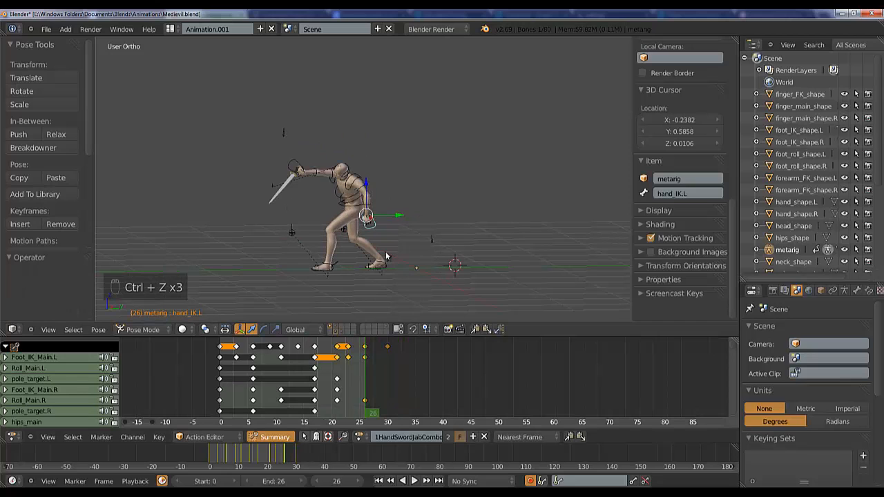
- Return to frame 30 and reposition hand_IK.L in three moves, the last by about 0.038 in X and 0.053 in Y
{"action": "mouse_move", "coordinate": [385, 345]}
{"action": "left_mouse_down"}
{"action": "mouse_move", "coordinate": [376, 353]}
{"action": "mouse_move", "coordinate": [388, 363]}
{"action": "left_mouse_up"}
{"action": "key", "text": "g"}
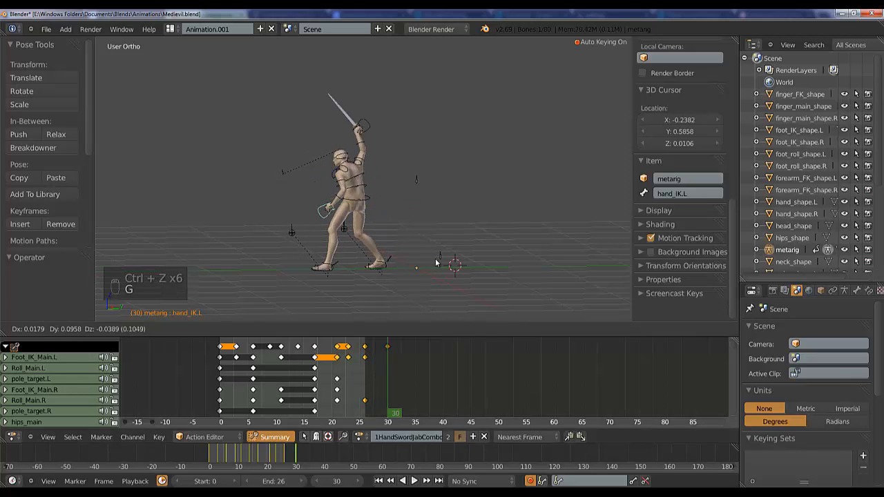
{"action": "left_click", "coordinate": [435, 263]}
{"action": "middle_click_drag", "start_coordinate": [435, 262], "coordinate": [504, 221]}
{"action": "key", "text": "g"}
{"action": "left_click", "coordinate": [415, 252]}
{"action": "key", "text": "g"}
{"action": "left_click", "coordinate": [536, 254]}
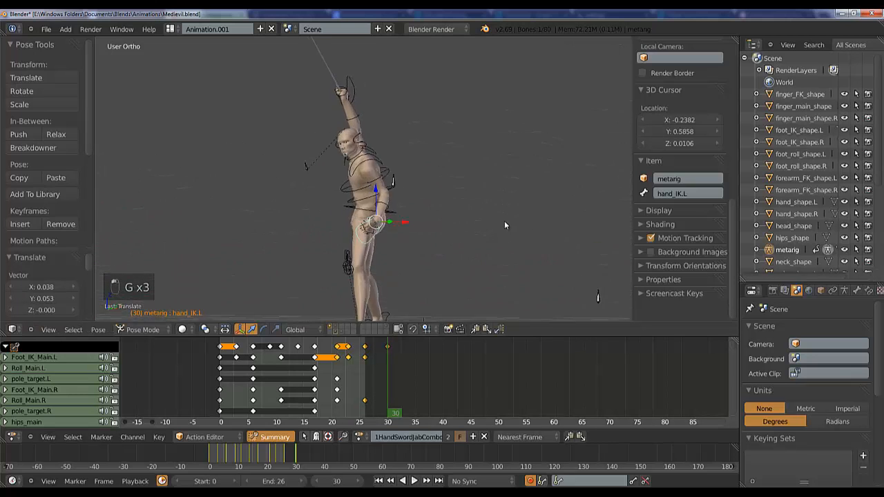
- Refine hand_IK.L with two more moves at frame 30, the last by about 0.024 in X, -0.075 in Y and 0.060 in Z
{"action": "key", "text": "g"}
{"action": "left_click", "coordinate": [509, 222]}
{"action": "middle_click_drag", "start_coordinate": [449, 233], "coordinate": [374, 233]}
{"action": "key", "text": "g"}
{"action": "left_click", "coordinate": [363, 223]}
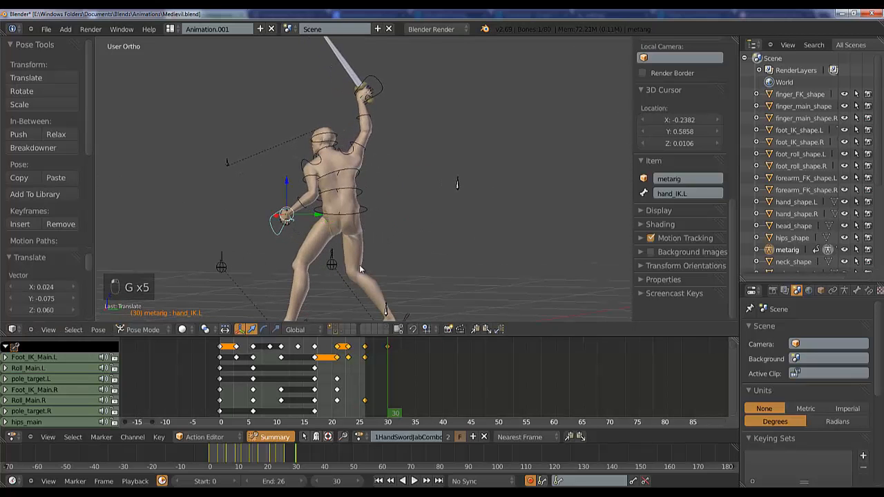
- Go to frame 26, select the spine and chest bones, and trackball-rotate them by about 5.2° and -18.9°
{"action": "left_click_drag", "start_coordinate": [375, 383], "coordinate": [365, 360]}
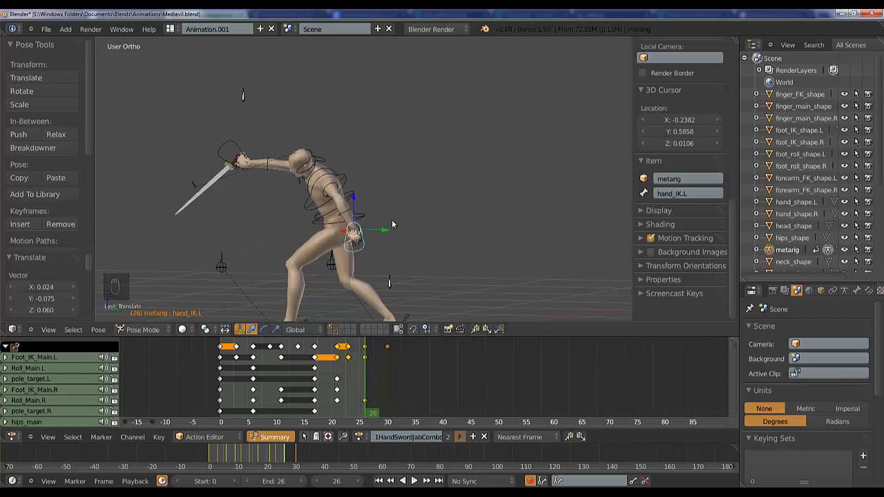
{"action": "middle_click_drag", "start_coordinate": [392, 224], "coordinate": [342, 242]}
{"action": "middle_click_drag", "start_coordinate": [351, 187], "coordinate": [310, 197]}
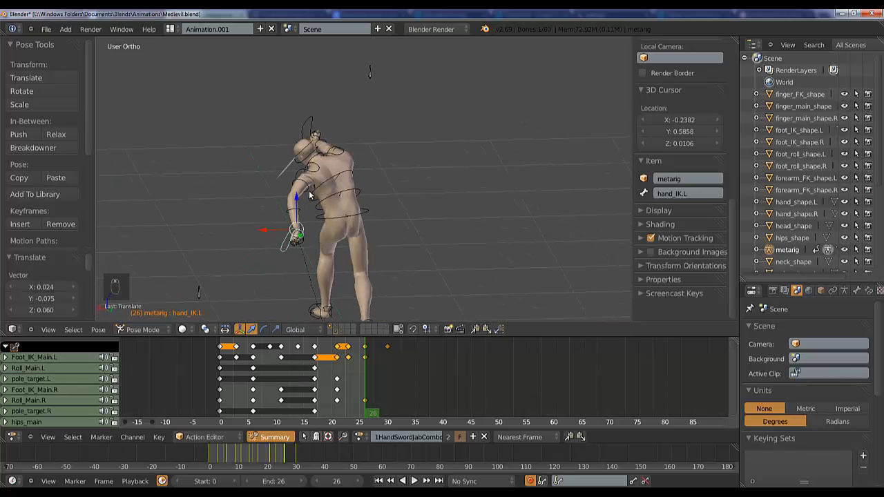
{"action": "right_click", "coordinate": [351, 197]}
{"action": "right_click", "coordinate": [355, 187]}
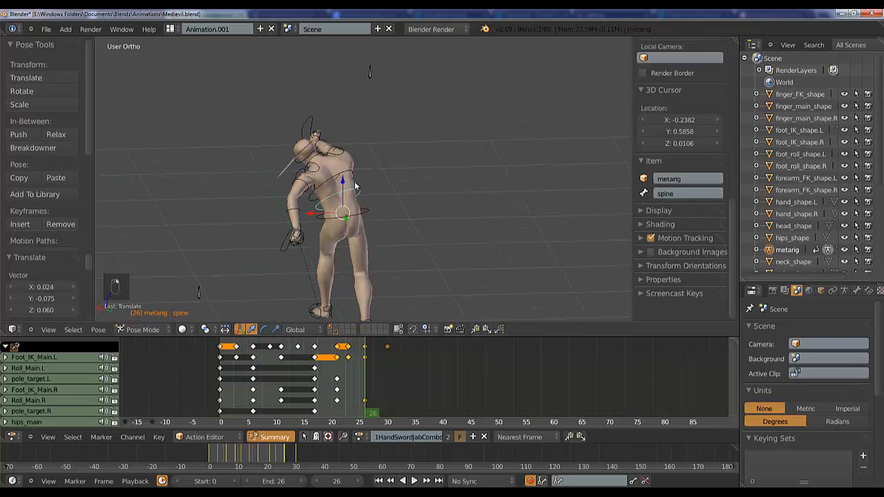
{"action": "right_click", "coordinate": [345, 173]}
{"action": "key", "text": "r"}
{"action": "key", "text": "r"}
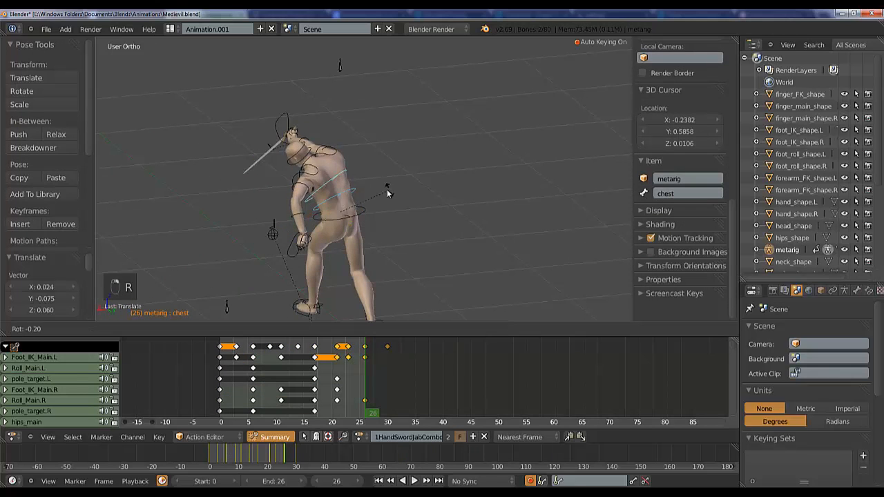
{"action": "left_click", "coordinate": [370, 198]}
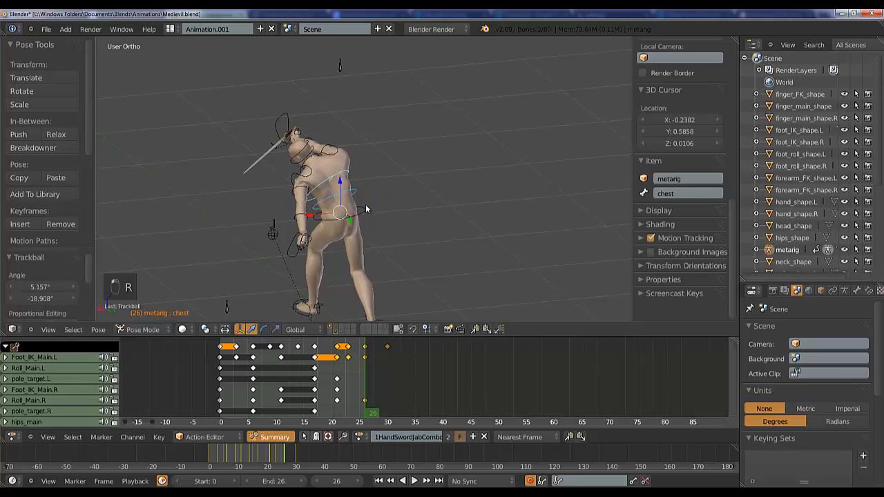
- Rotate the hips_main bone by about 6.0° at frame 26 and preview the motion into that frame
{"action": "right_click", "coordinate": [366, 214]}
{"action": "key", "text": "r"}
{"action": "key", "text": "r"}
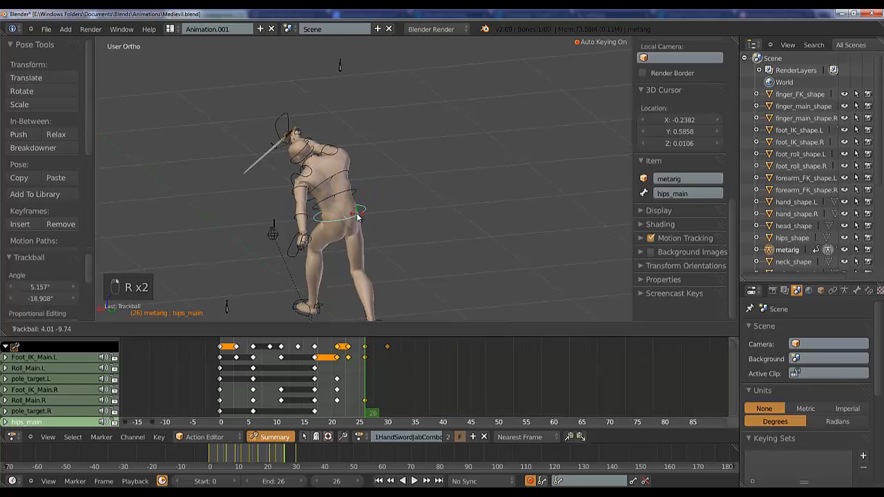
{"action": "key", "text": "r"}
{"action": "left_click", "coordinate": [384, 209]}
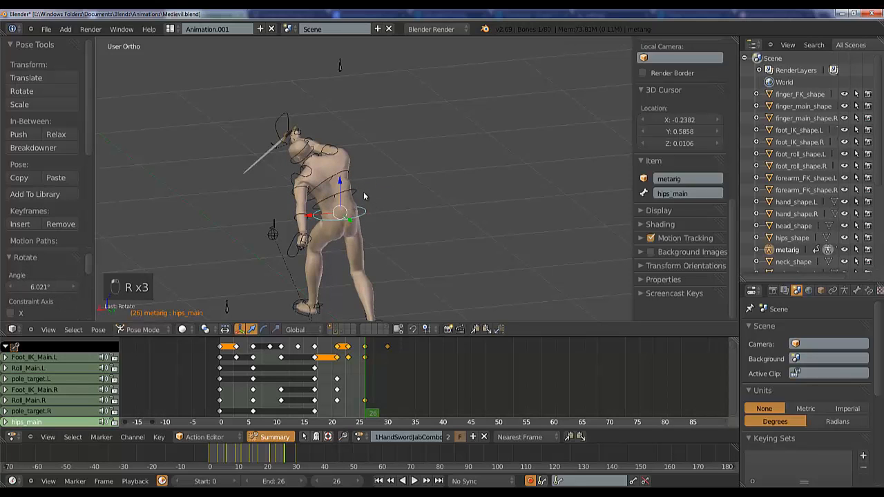
{"action": "left_click_drag", "start_coordinate": [349, 373], "coordinate": [364, 357]}
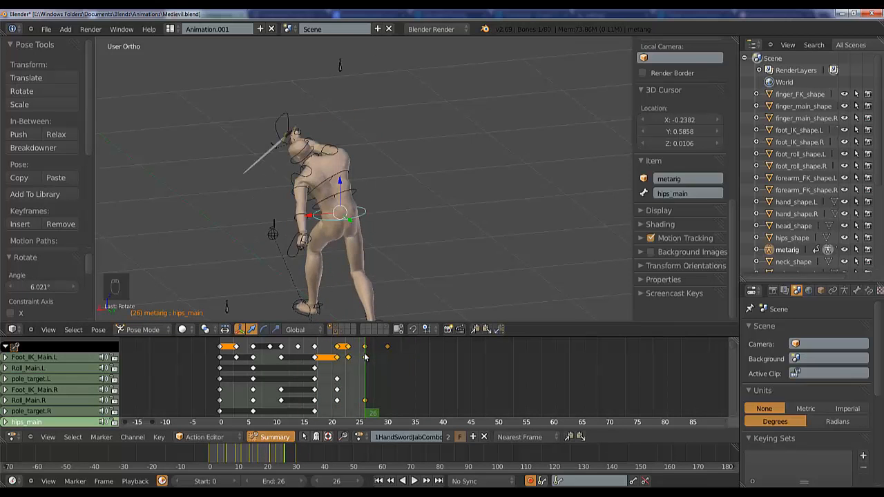
- Move hand_IK.L by about 0.035 in X, -0.280 in Y and -0.112 in Z at frame 26
{"action": "right_click", "coordinate": [293, 257]}
{"action": "middle_click_drag", "start_coordinate": [293, 257], "coordinate": [442, 264]}
{"action": "key", "text": "g"}
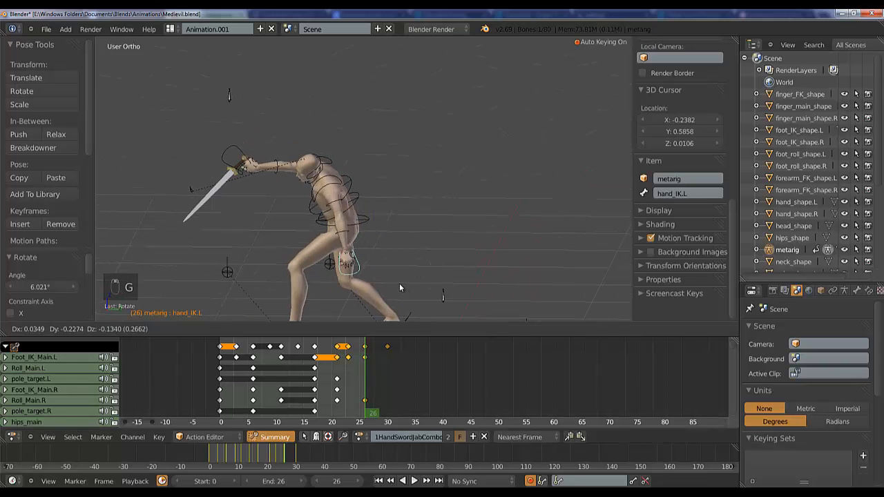
{"action": "left_click", "coordinate": [395, 288]}
- Rotate hand_IK.L and move it by about 0.036 in X, 0.062 in Y and 0.011 in Z at frame 26
{"action": "key", "text": "r"}
{"action": "key", "text": "x"}
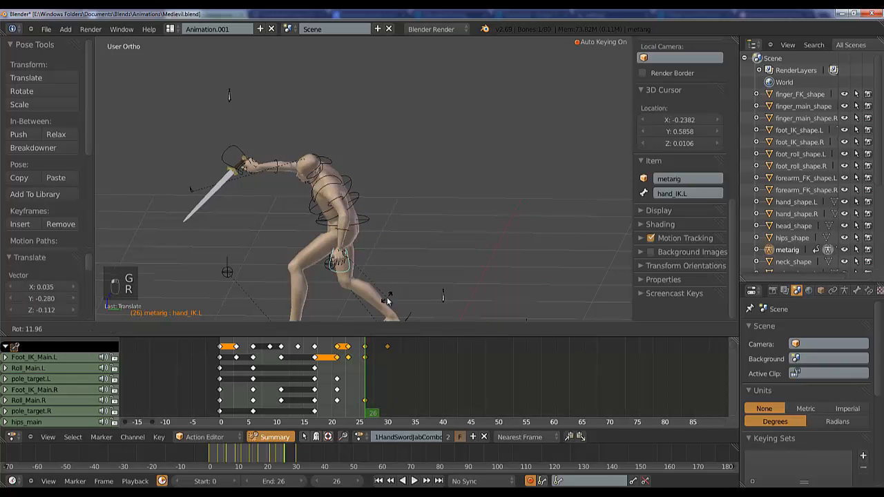
{"action": "left_click", "coordinate": [397, 286]}
{"action": "middle_click_drag", "start_coordinate": [407, 280], "coordinate": [370, 275]}
{"action": "key", "text": "g"}
{"action": "left_click", "coordinate": [497, 285]}
- Go to frame 30, trackball-rotate hips_main by about -11.5° and 33.8°, and rotate it in the view plane by about 18.6°
{"action": "left_click_drag", "start_coordinate": [365, 366], "coordinate": [389, 378]}
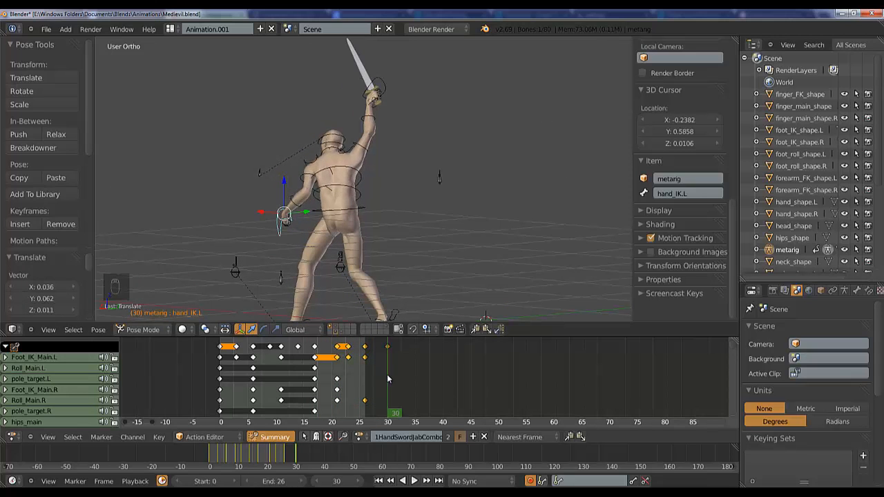
{"action": "middle_click_drag", "start_coordinate": [365, 246], "coordinate": [307, 250]}
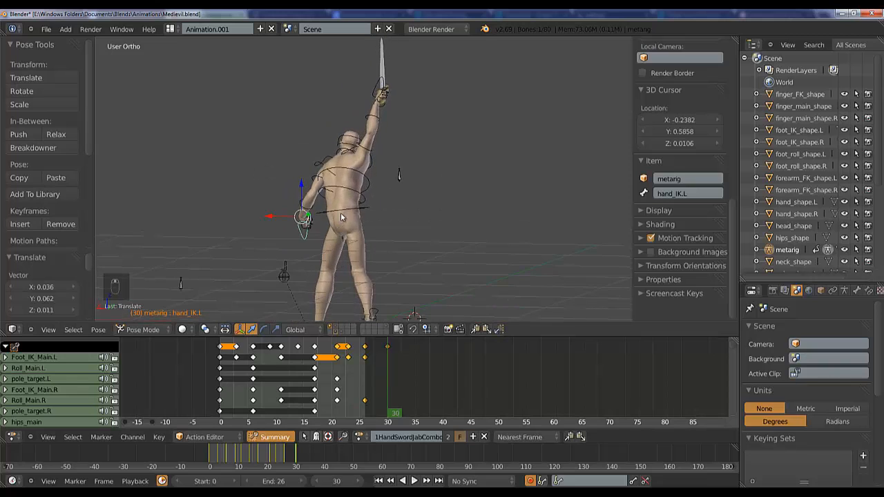
{"action": "right_click", "coordinate": [342, 215]}
{"action": "key", "text": "r"}
{"action": "key", "text": "r"}
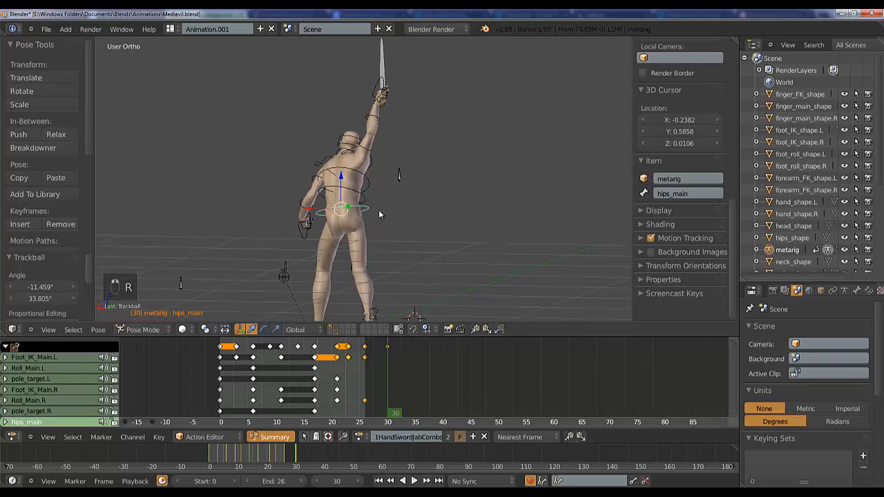
{"action": "left_click", "coordinate": [382, 219]}
{"action": "scroll", "coordinate": [380, 221], "scroll_direction": "up", "scroll_amount": 2}
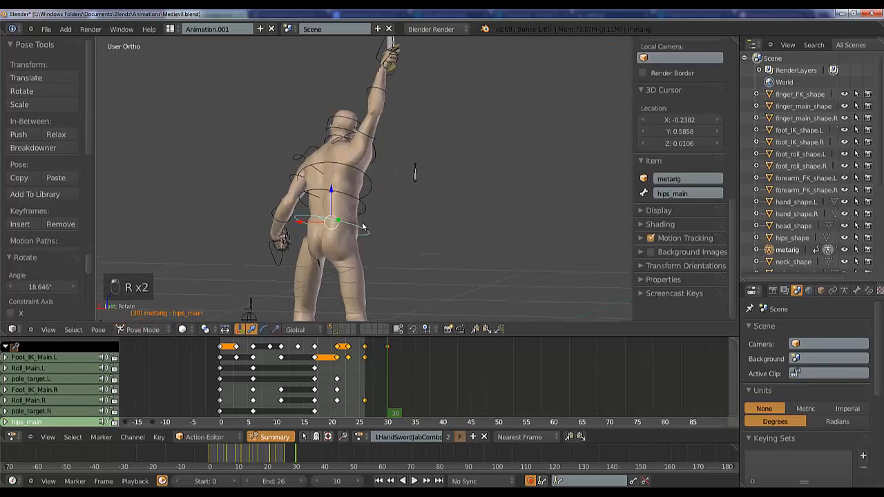
- Trackball-rotate the chest bone together with the spine bone below it by about 2.9° and 17.2° at frame 30
{"action": "middle_click_drag", "start_coordinate": [363, 227], "coordinate": [409, 234]}
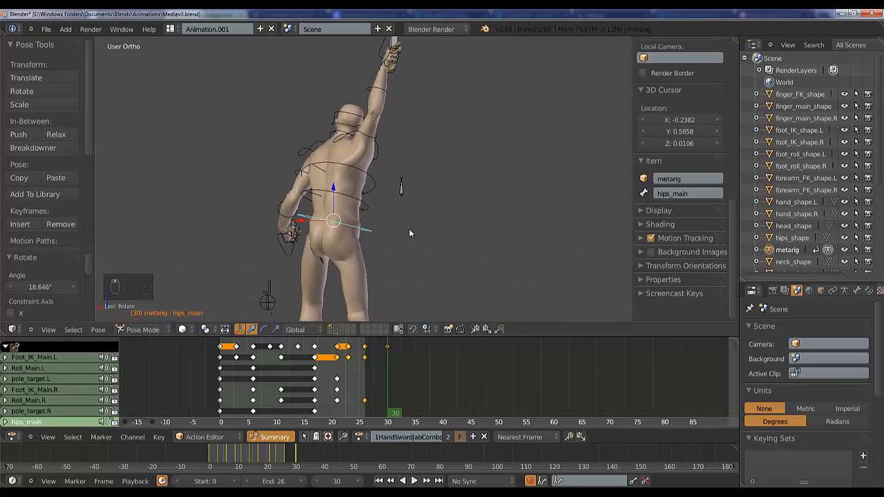
{"action": "right_click", "coordinate": [347, 198]}
{"action": "middle_click_drag", "start_coordinate": [370, 185], "coordinate": [377, 184]}
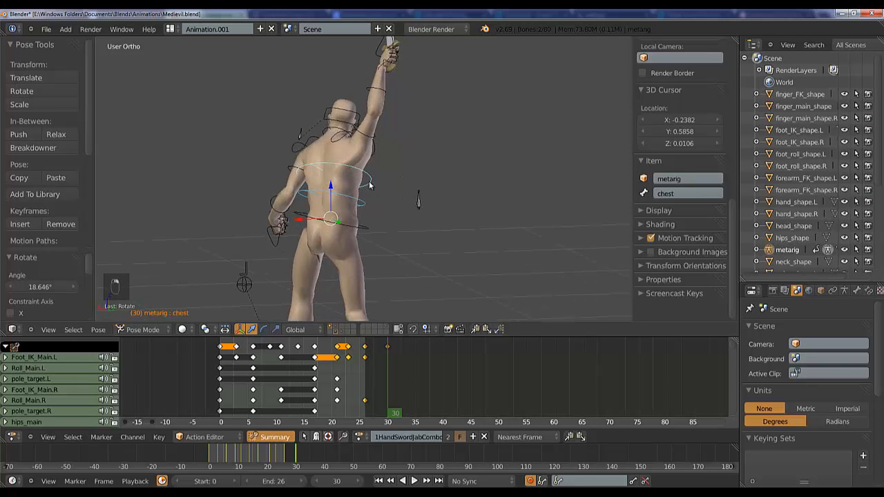
{"action": "key", "text": "r"}
{"action": "key", "text": "r"}
{"action": "left_click", "coordinate": [383, 182]}
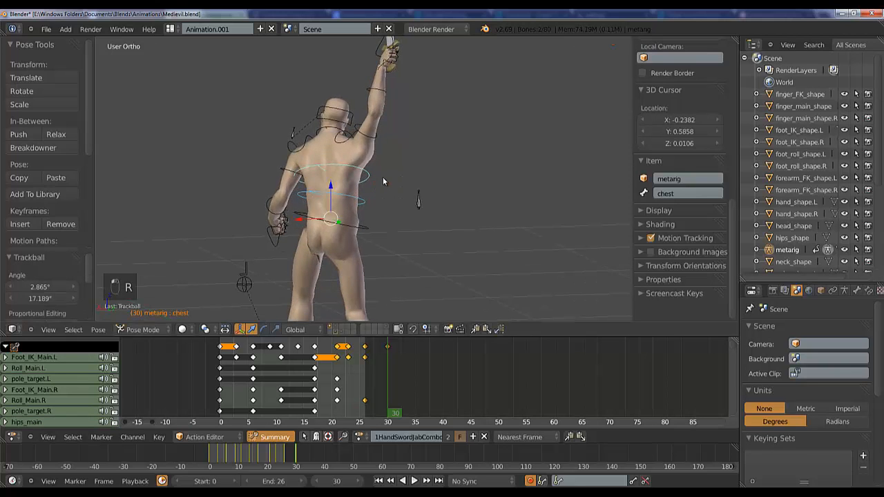
- Preview the motion into frame 30 and trackball-rotate only the chest bone by about 0.6° and -7.4°
{"action": "left_click_drag", "start_coordinate": [368, 369], "coordinate": [395, 340]}
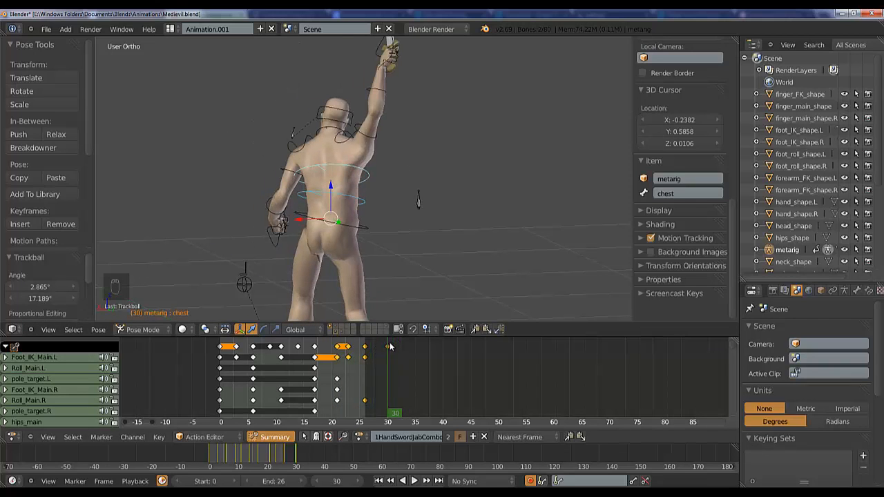
{"action": "key", "text": "r"}
{"action": "key", "text": "r"}
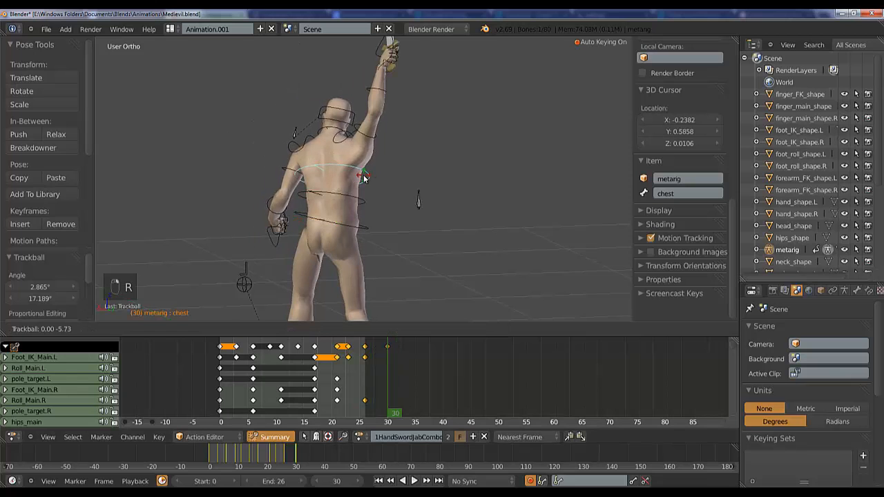
{"action": "left_click", "coordinate": [364, 178]}
- Reposition hand_IK.R in three small moves at frame 30, the last about -0.029 in X, -0.023 in Y and -0.017 in Z
{"action": "middle_click_drag", "start_coordinate": [364, 178], "coordinate": [249, 185]}
{"action": "scroll", "coordinate": [249, 185], "scroll_direction": "down", "scroll_amount": 3}
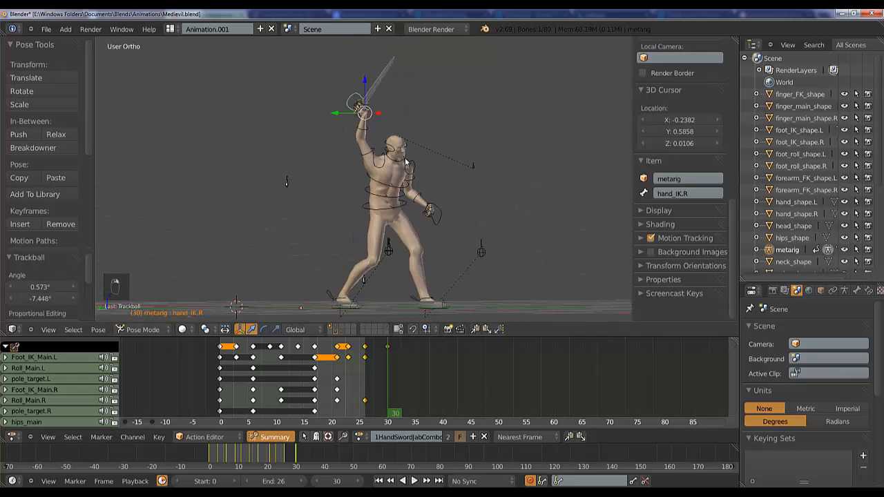
{"action": "middle_click_drag", "start_coordinate": [406, 161], "coordinate": [119, 173]}
{"action": "key", "text": "g"}
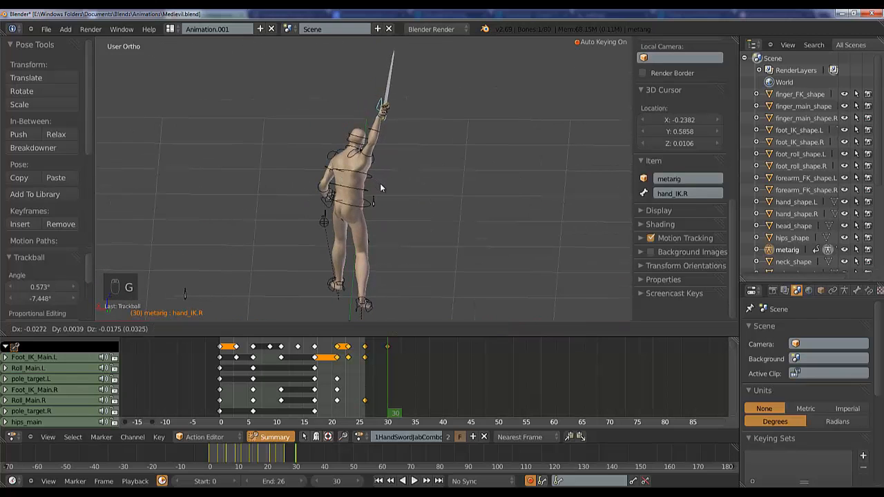
{"action": "left_click", "coordinate": [380, 183]}
{"action": "middle_click_drag", "start_coordinate": [380, 183], "coordinate": [414, 183]}
{"action": "key", "text": "g"}
{"action": "left_click", "coordinate": [371, 197]}
{"action": "key", "text": "g"}
{"action": "left_click", "coordinate": [386, 200]}
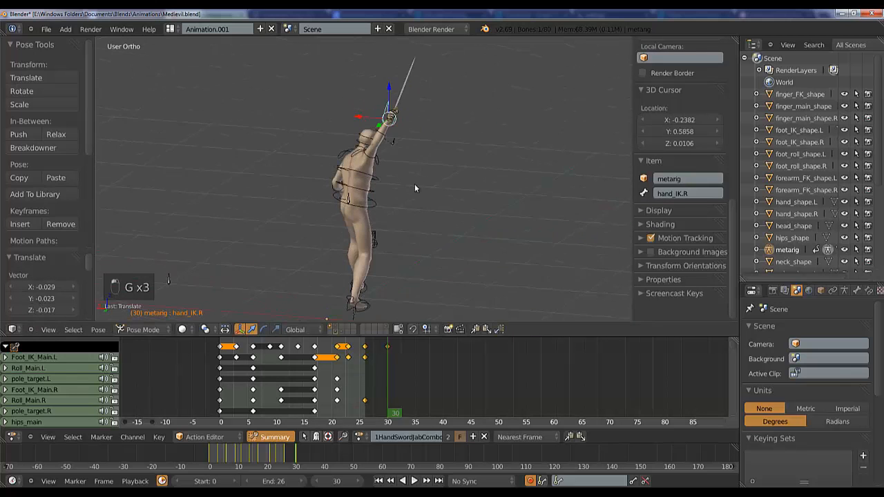
- Trackball-rotate hand_IK.R by about -8.6° and 20.1° at frame 30 to re-aim the raised sword
{"action": "key", "text": "r"}
{"action": "key", "text": "r"}
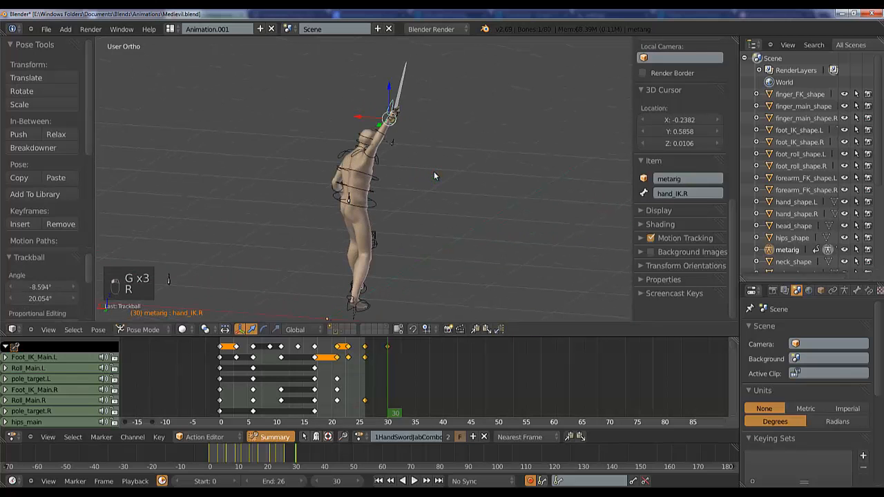
{"action": "left_click", "coordinate": [368, 166]}
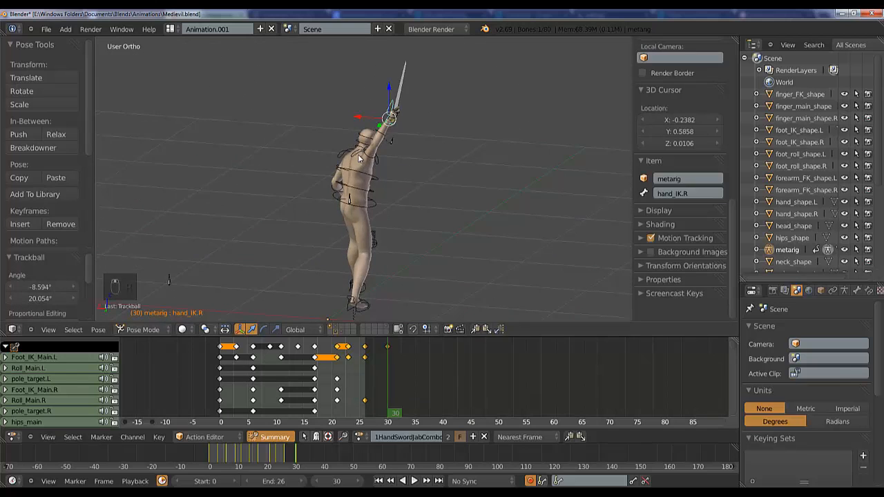
{"action": "middle_click_drag", "start_coordinate": [358, 159], "coordinate": [465, 177]}
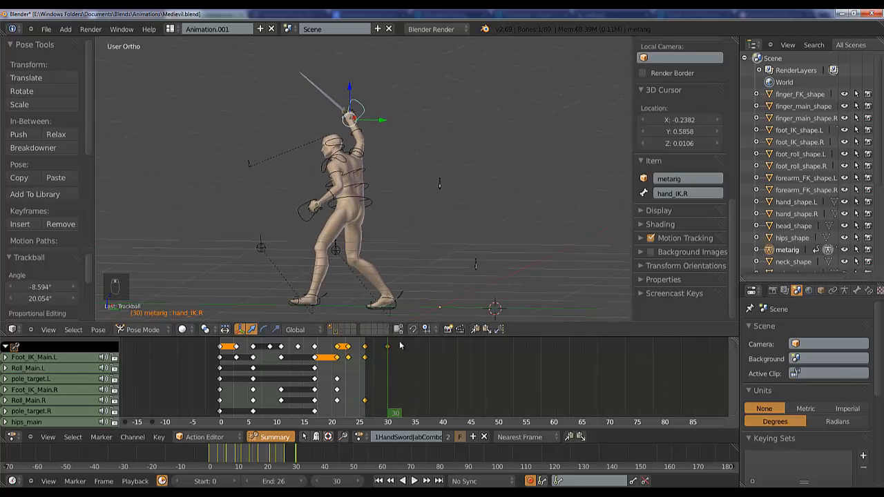
- Go to frame 26, move hand_IK.L by about -0.023 in X, -0.124 in Y and -0.031 in Z, and step back to frame 23
{"action": "mouse_move", "coordinate": [400, 346]}
{"action": "left_mouse_down"}
{"action": "mouse_move", "coordinate": [331, 366]}
{"action": "mouse_move", "coordinate": [386, 359]}
{"action": "mouse_move", "coordinate": [320, 370]}
{"action": "mouse_move", "coordinate": [400, 362]}
{"action": "mouse_move", "coordinate": [300, 368]}
{"action": "mouse_move", "coordinate": [327, 375]}
{"action": "mouse_move", "coordinate": [386, 362]}
{"action": "mouse_move", "coordinate": [324, 363]}
{"action": "mouse_move", "coordinate": [367, 367]}
{"action": "left_mouse_up"}
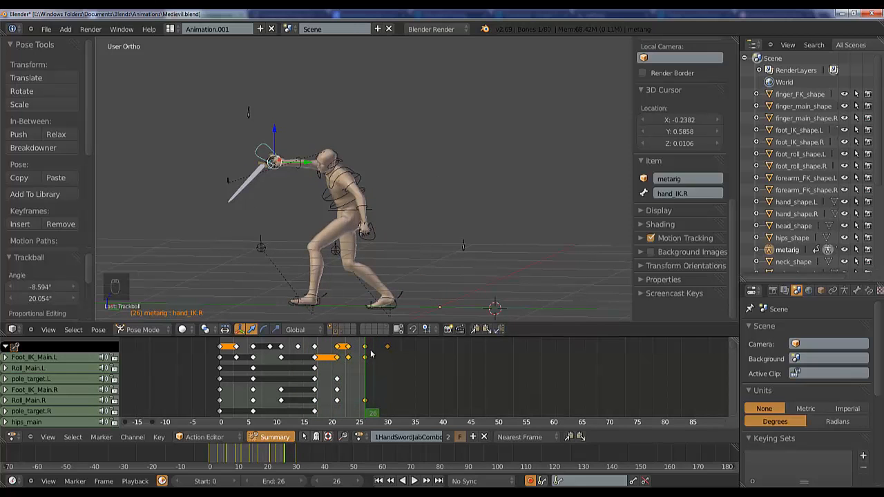
{"action": "key", "text": "g"}
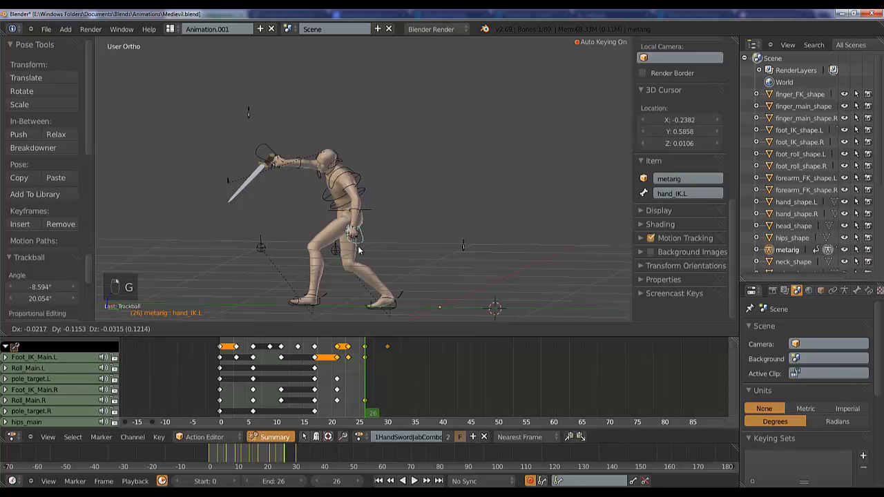
{"action": "left_click", "coordinate": [360, 249]}
{"action": "key", "text": "Left"}
{"action": "key", "text": "Left"}
{"action": "key", "text": "Left"}
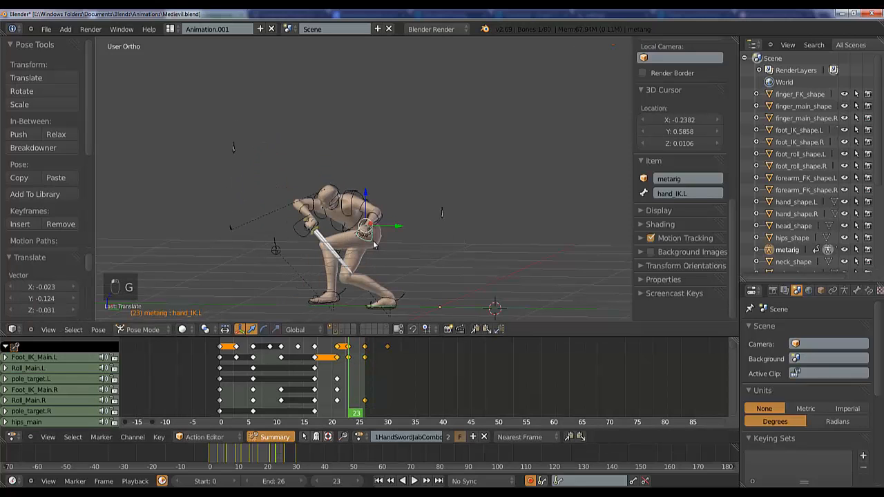
- At frame 30, move hand_IK.L by about -0.010 in X and -0.062 in Y, then -0.023, -0.014 and -0.009 in XYZ, and preview the motion
{"action": "left_click_drag", "start_coordinate": [338, 357], "coordinate": [394, 357]}
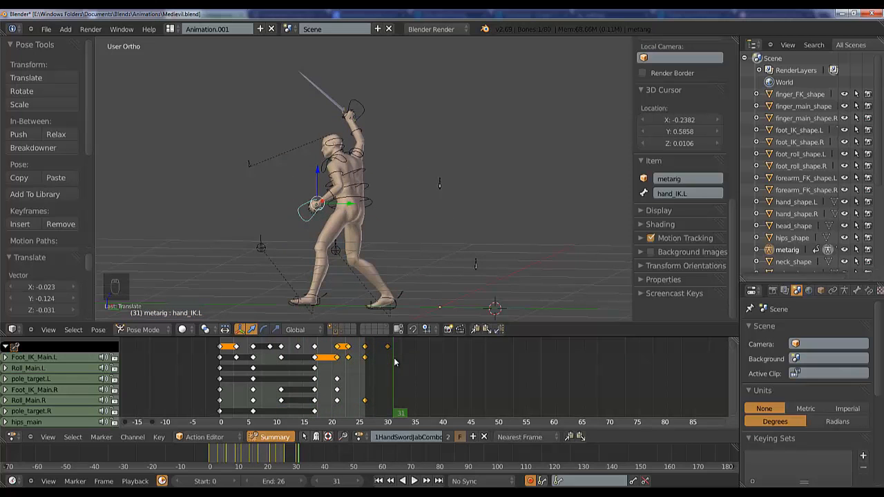
{"action": "left_click", "coordinate": [391, 359]}
{"action": "key", "text": "g"}
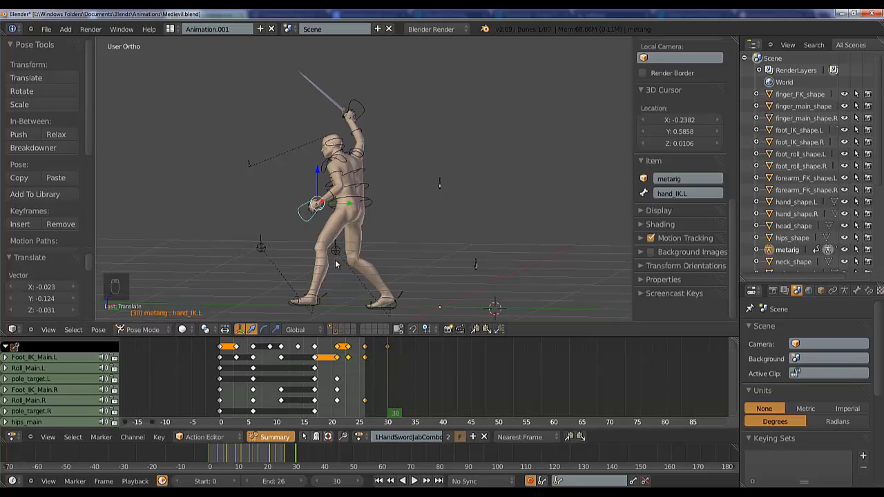
{"action": "left_click", "coordinate": [333, 261]}
{"action": "key", "text": "g"}
{"action": "left_click", "coordinate": [394, 269]}
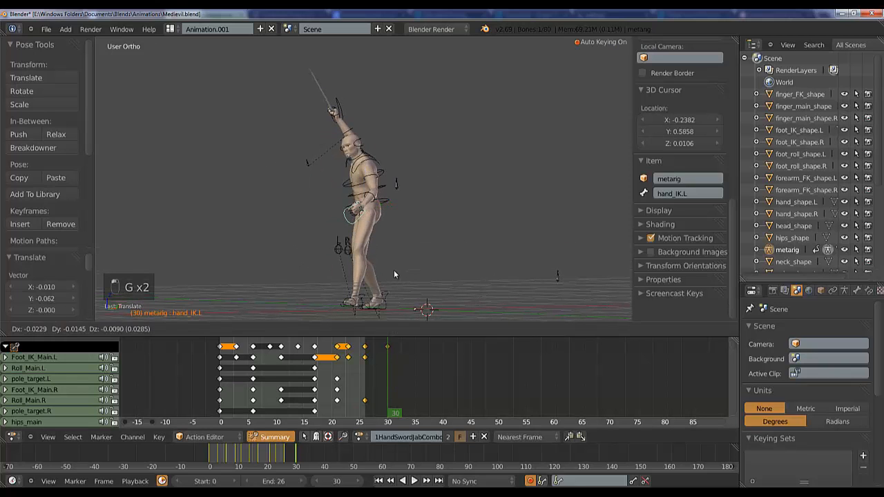
{"action": "key", "text": "Left"}
{"action": "mouse_move", "coordinate": [369, 367]}
{"action": "left_mouse_down"}
{"action": "mouse_move", "coordinate": [306, 358]}
{"action": "mouse_move", "coordinate": [401, 352]}
{"action": "mouse_move", "coordinate": [304, 355]}
{"action": "mouse_move", "coordinate": [409, 352]}
{"action": "mouse_move", "coordinate": [293, 355]}
{"action": "mouse_move", "coordinate": [398, 352]}
{"action": "left_mouse_up"}
{"action": "middle_click_drag", "start_coordinate": [417, 226], "coordinate": [457, 251]}
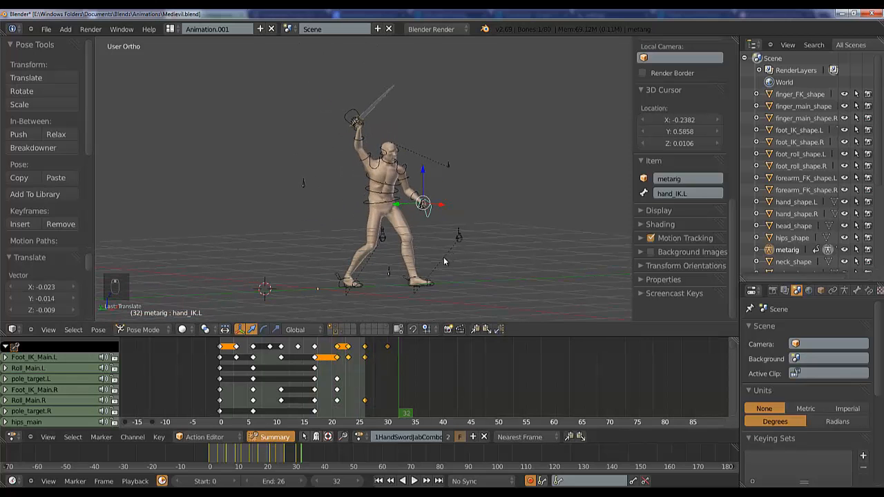
- Switch to the browser, play the Dark souls weapon animation reference video, and return to Blender to compare the animated motion
{"action": "key", "text": "alt+Tab"}
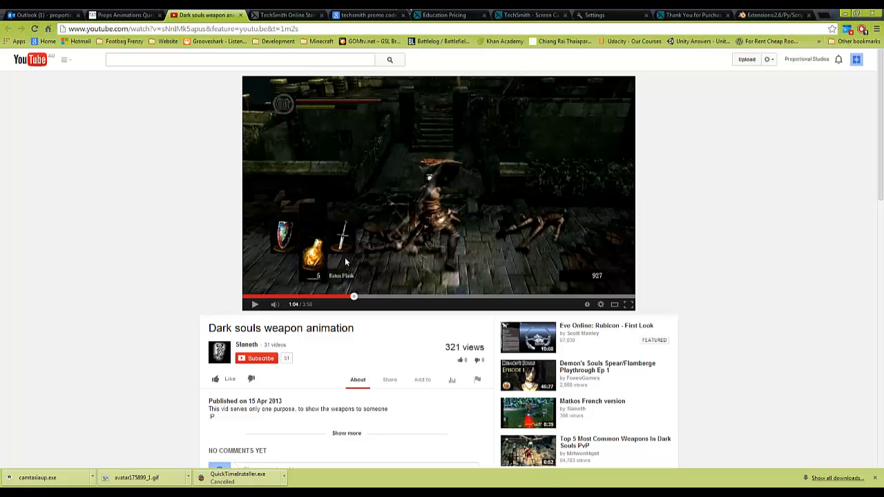
{"action": "left_click", "coordinate": [256, 309]}
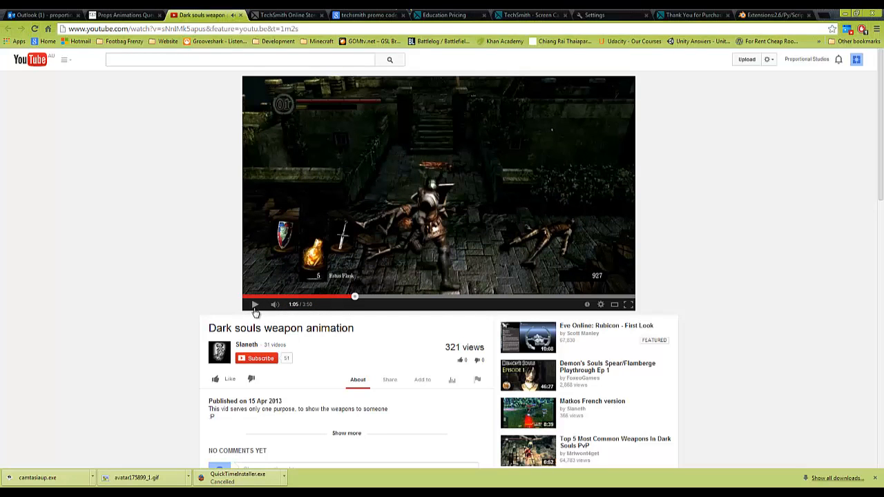
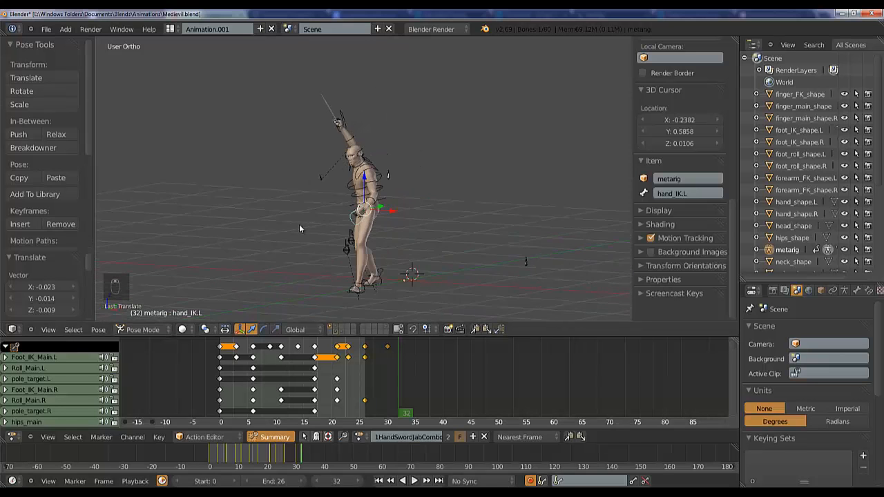
{"action": "left_click_drag", "start_coordinate": [299, 393], "coordinate": [399, 339]}
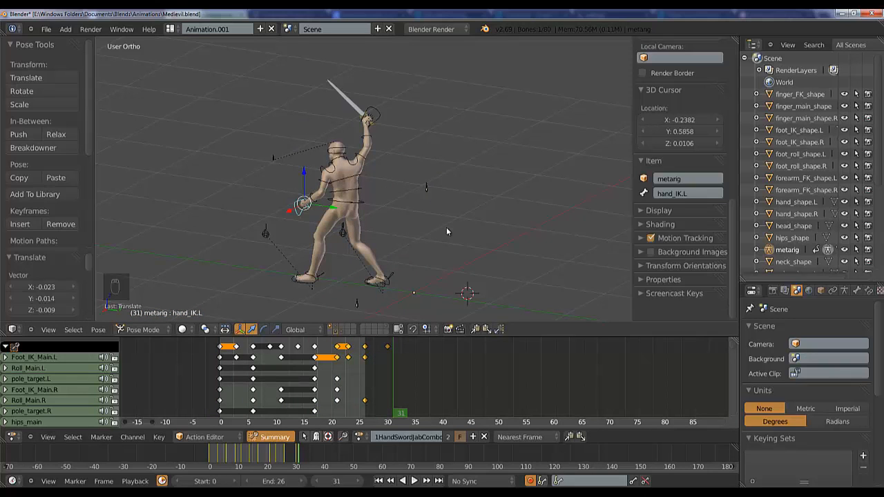
{"action": "middle_click_drag", "start_coordinate": [343, 207], "coordinate": [495, 200]}
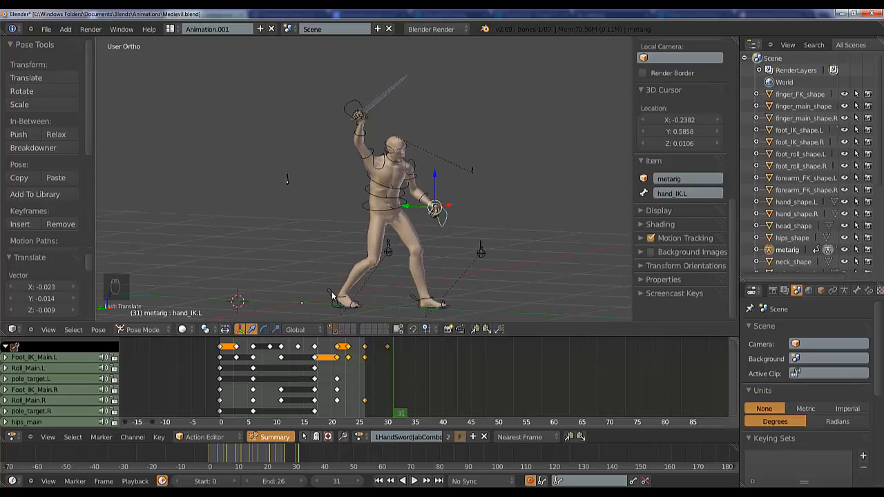
{"action": "key", "text": "alt+a"}
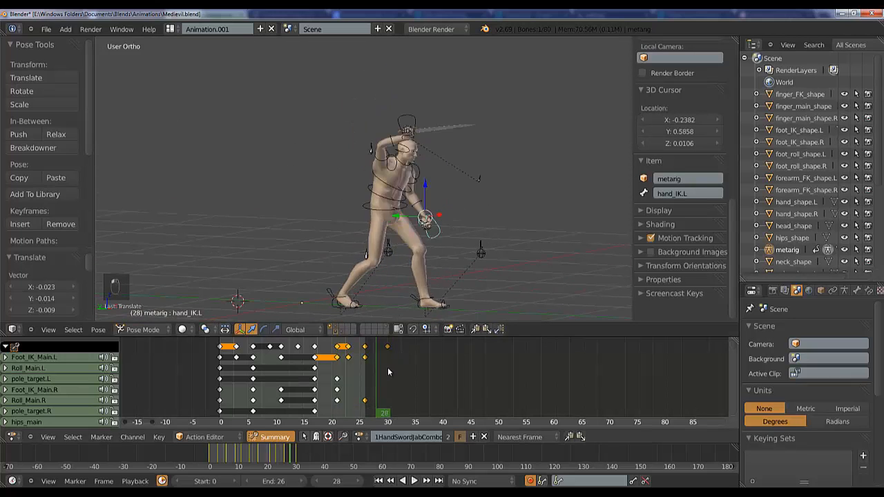
{"action": "key", "text": "Escape"}
- At frame 30, clear the rotation of Roll_Main.R and rotate it by about 10.0°
{"action": "left_click", "coordinate": [387, 371]}
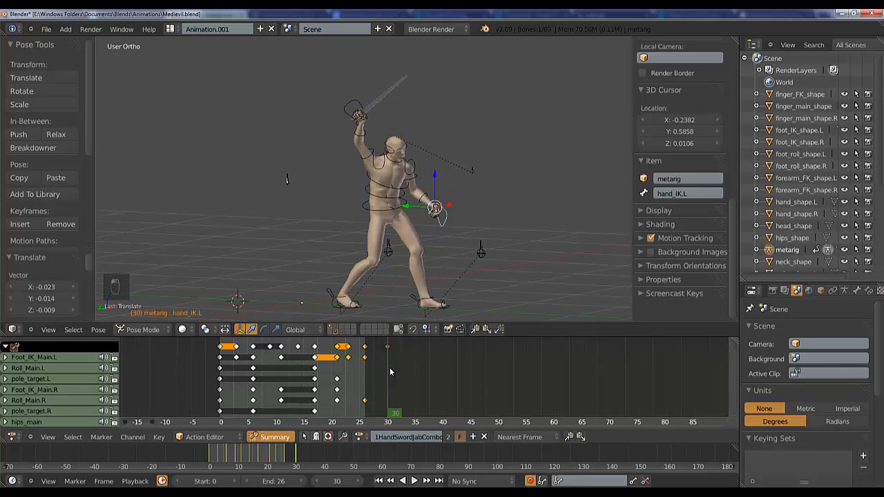
{"action": "right_click", "coordinate": [331, 293]}
{"action": "key", "text": "alt+r"}
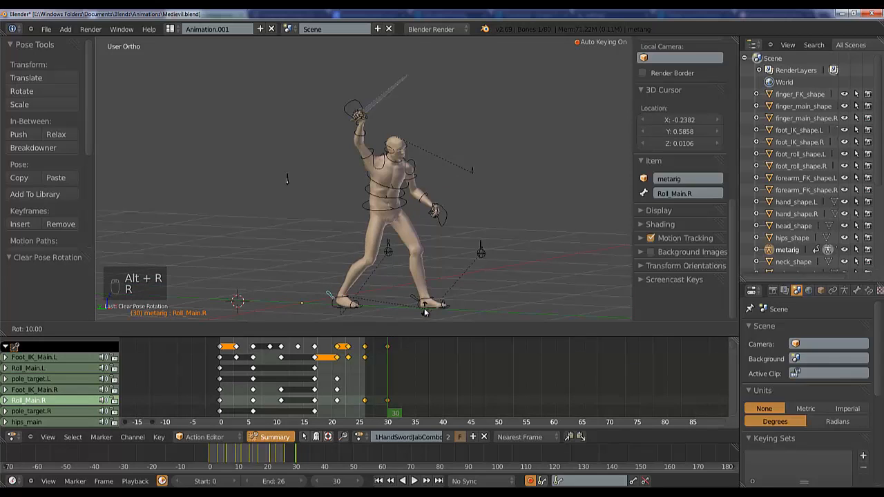
{"action": "key", "text": "r"}
{"action": "left_click", "coordinate": [451, 297]}
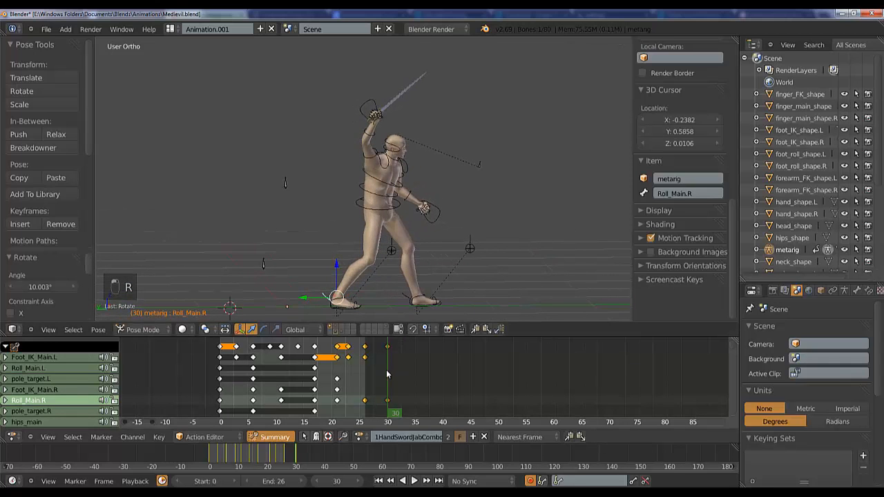
- Go to frame 34 and move hips_main by about 0.014 along Y in the right orthographic view
{"action": "left_click_drag", "start_coordinate": [388, 373], "coordinate": [411, 362]}
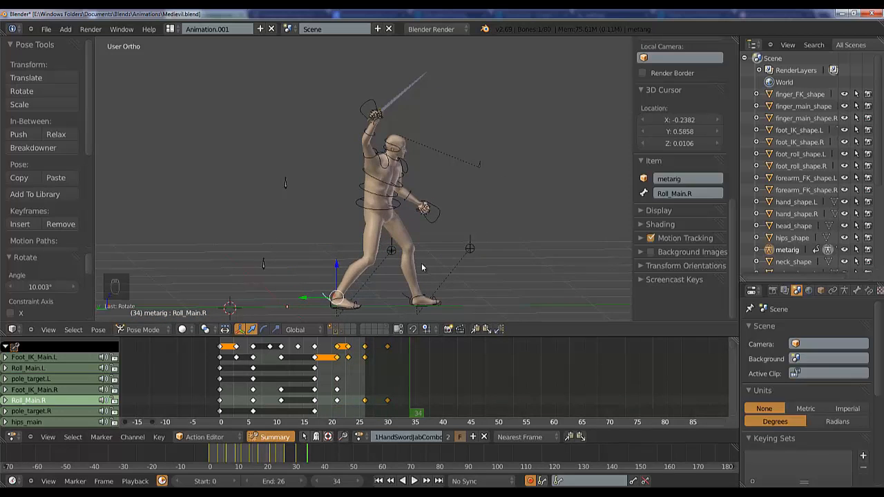
{"action": "key", "text": "KP_3"}
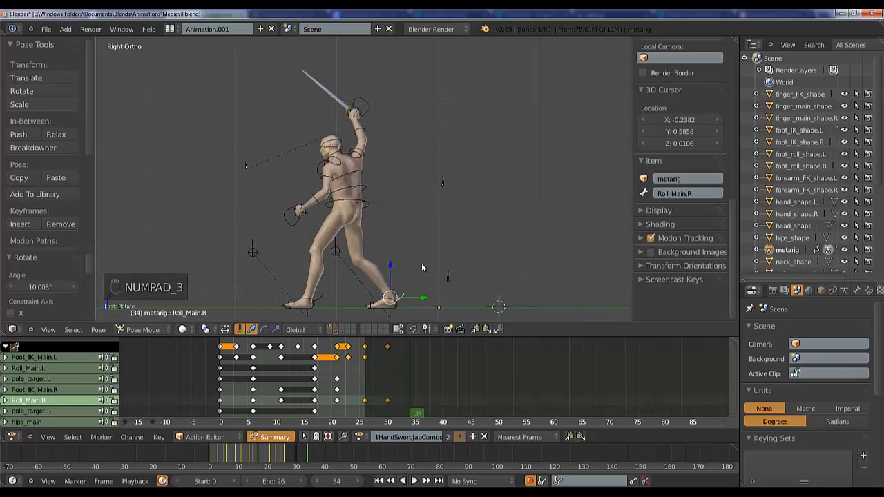
{"action": "right_click", "coordinate": [371, 206]}
{"action": "right_click_drag", "start_coordinate": [387, 205], "coordinate": [386, 201]}
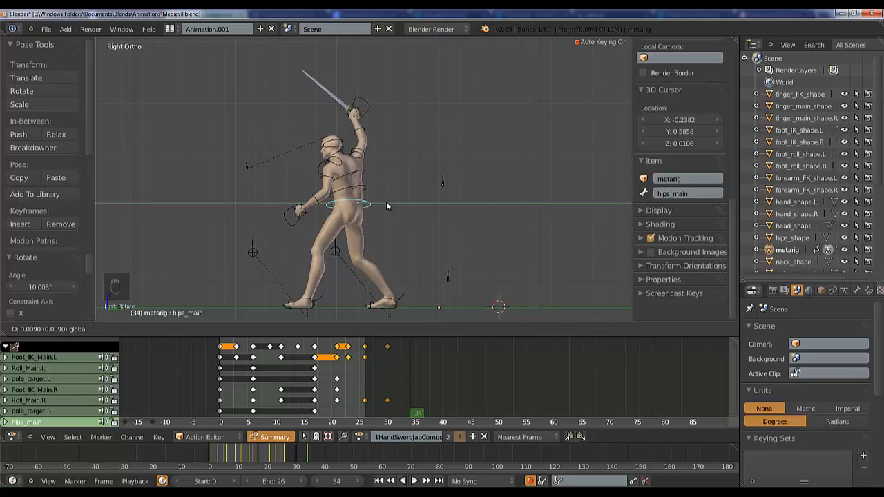
{"action": "right_click_drag", "start_coordinate": [386, 201], "coordinate": [386, 201]}
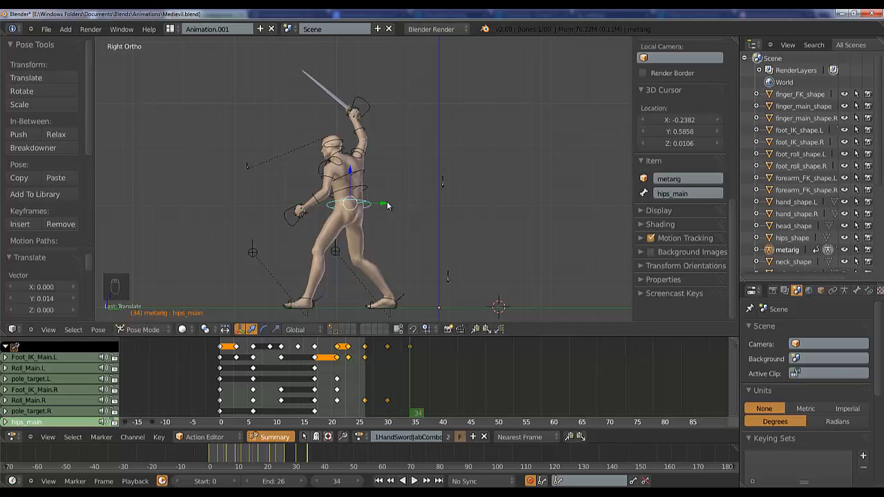
- Move hand_IK.R by about 0.469 in Y and -0.451 in Z at frame 34, and rotate it by about 107.2°
{"action": "right_click", "coordinate": [380, 125]}
{"action": "key", "text": "g"}
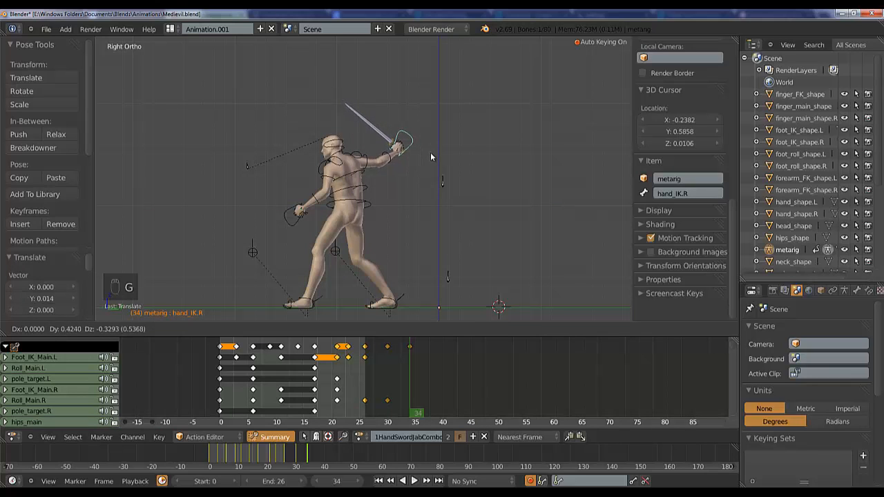
{"action": "left_click", "coordinate": [435, 164]}
{"action": "key", "text": "r"}
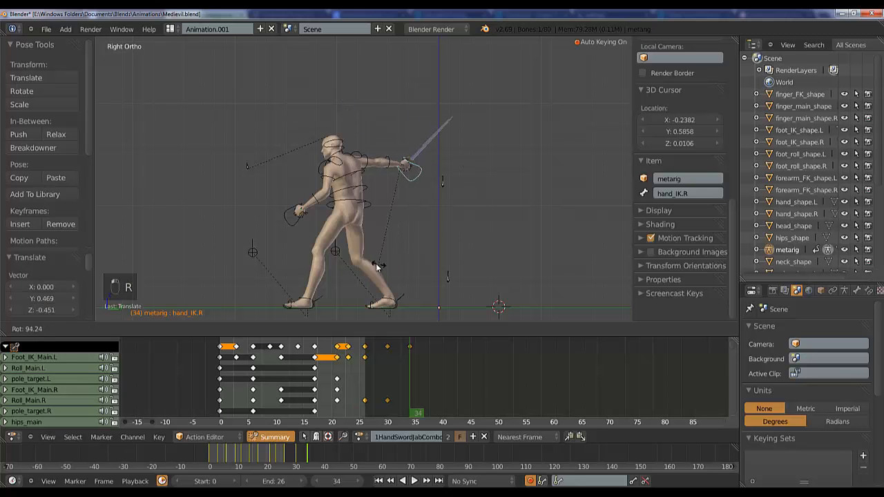
{"action": "left_click", "coordinate": [357, 259]}
- At frame 34, move hand_IK.R by about -0.149 in Y and -0.253 in Z, and elbow.R by about -0.356 in Y and -0.568 in Z
{"action": "key", "text": "g"}
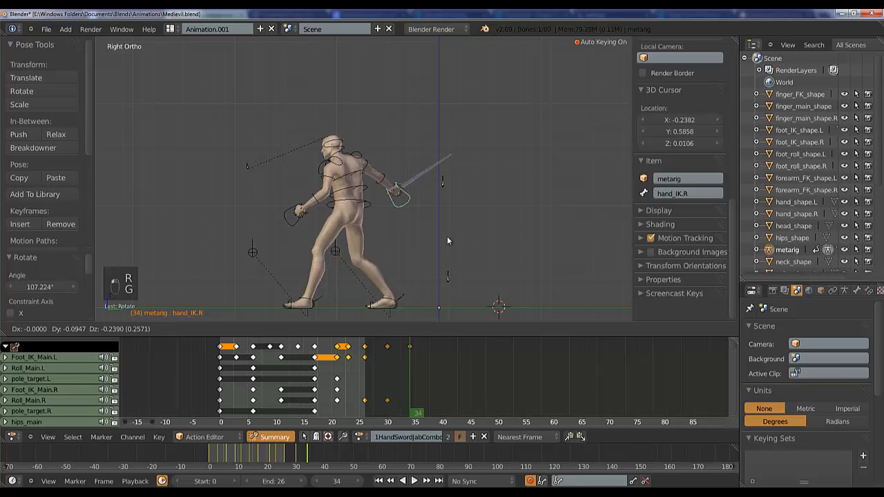
{"action": "left_click", "coordinate": [444, 237]}
{"action": "right_click", "coordinate": [442, 183]}
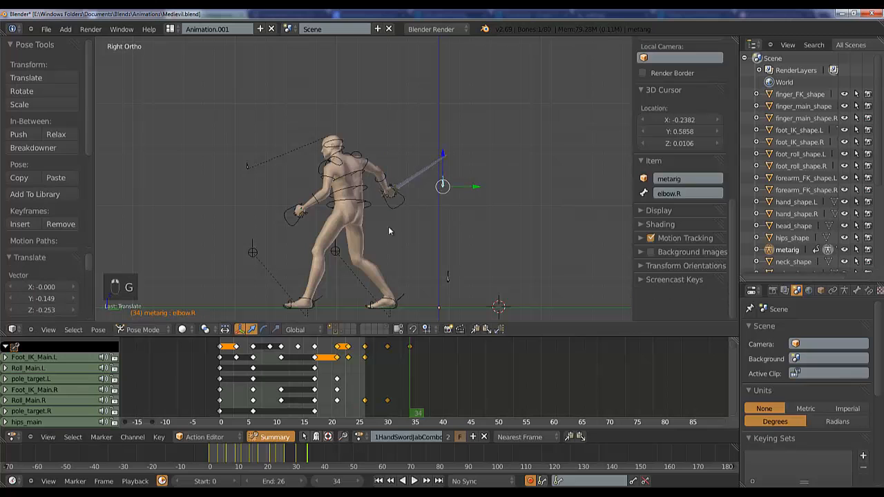
{"action": "key", "text": "g"}
{"action": "left_click", "coordinate": [360, 279]}
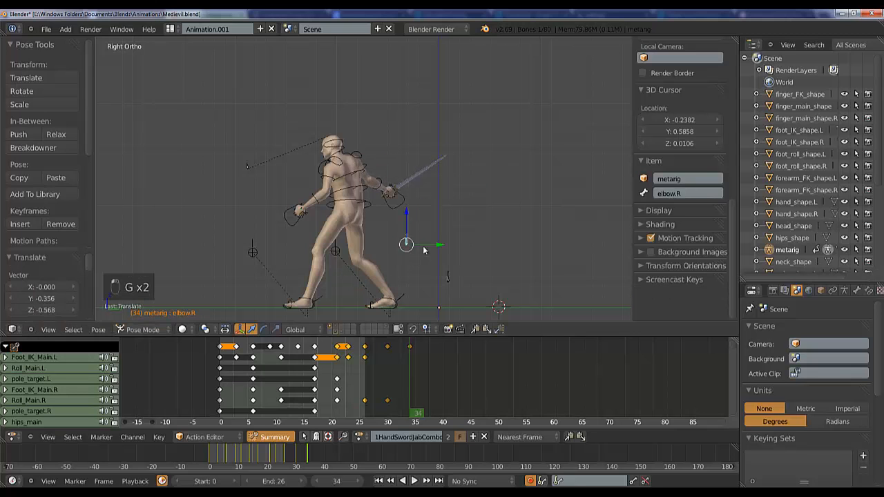
- Rotate hand_IK.R by about 50.6°, adjust it with a trackball rotation of about 12.0° and 44.7°, and check the sword's angle
{"action": "middle_click_drag", "start_coordinate": [360, 277], "coordinate": [433, 180]}
{"action": "right_click", "coordinate": [391, 206]}
{"action": "key", "text": "r"}
{"action": "left_click", "coordinate": [420, 228]}
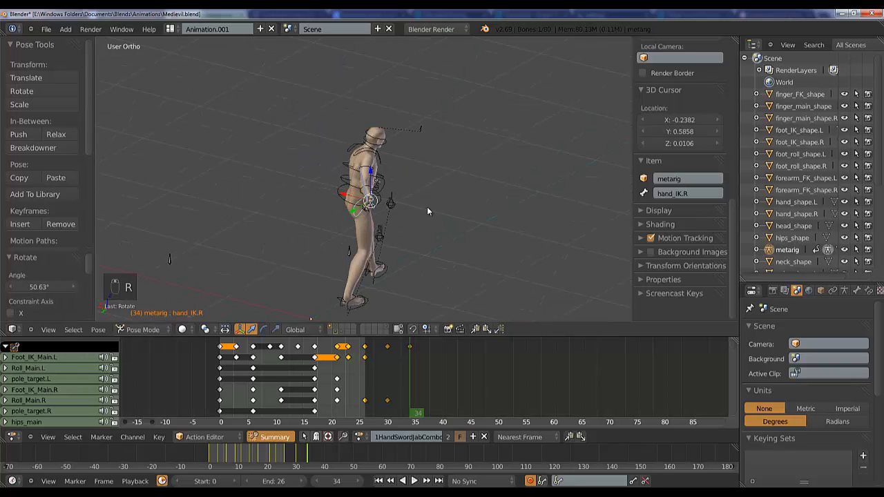
{"action": "key", "text": "r"}
{"action": "key", "text": "r"}
{"action": "left_click", "coordinate": [429, 227]}
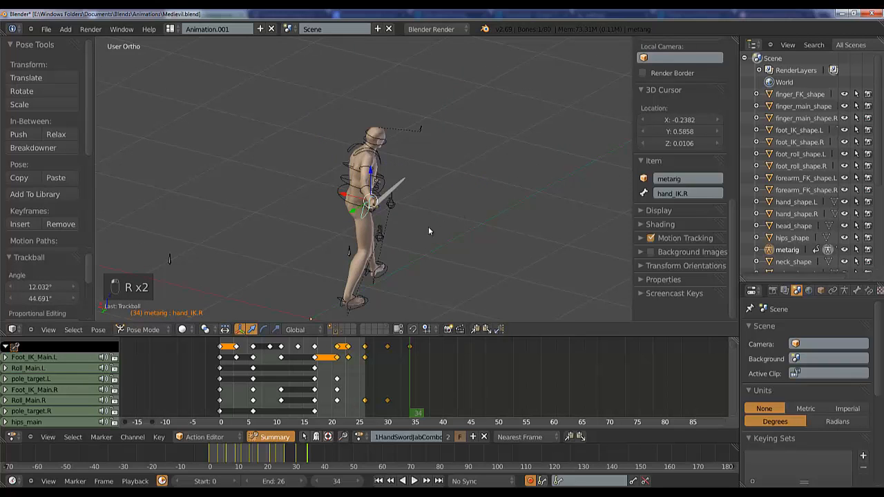
{"action": "middle_click_drag", "start_coordinate": [446, 214], "coordinate": [389, 290]}
{"action": "mouse_move", "coordinate": [415, 373]}
{"action": "left_mouse_down"}
{"action": "mouse_move", "coordinate": [360, 373]}
{"action": "mouse_move", "coordinate": [443, 365]}
{"action": "mouse_move", "coordinate": [389, 366]}
{"action": "mouse_move", "coordinate": [428, 366]}
{"action": "mouse_move", "coordinate": [399, 366]}
{"action": "mouse_move", "coordinate": [411, 366]}
{"action": "left_mouse_up"}
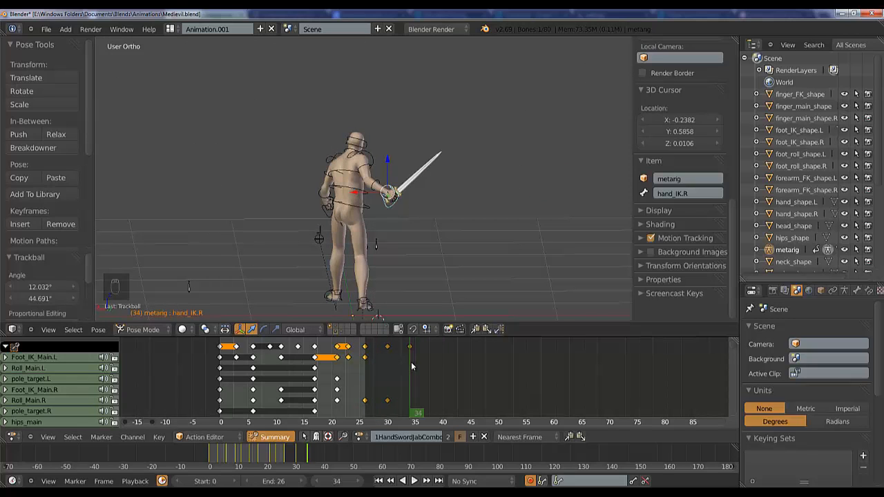
- Rotate the spine bone by about 4.4° at frame 34 in the right orthographic view
{"action": "right_click", "coordinate": [367, 214]}
{"action": "key", "text": "KP_1"}
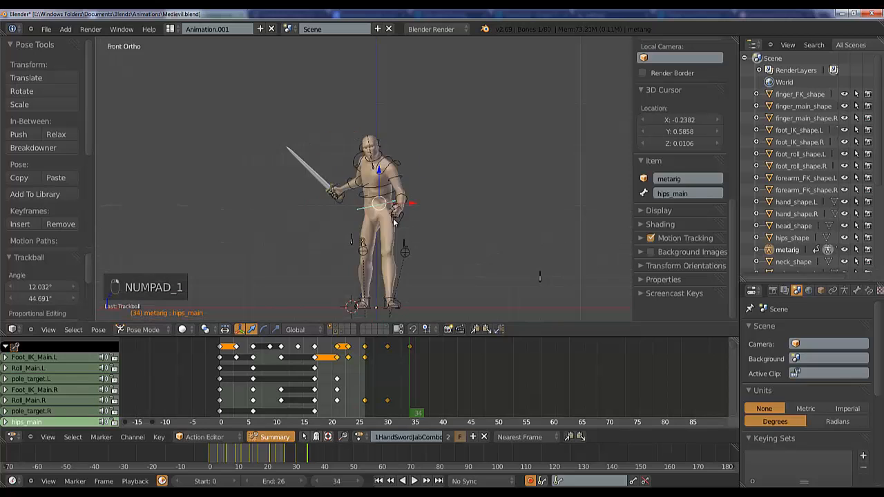
{"action": "key", "text": "KP_3"}
{"action": "mouse_move", "coordinate": [409, 374]}
{"action": "left_mouse_down"}
{"action": "mouse_move", "coordinate": [380, 380]}
{"action": "mouse_move", "coordinate": [411, 376]}
{"action": "left_mouse_up"}
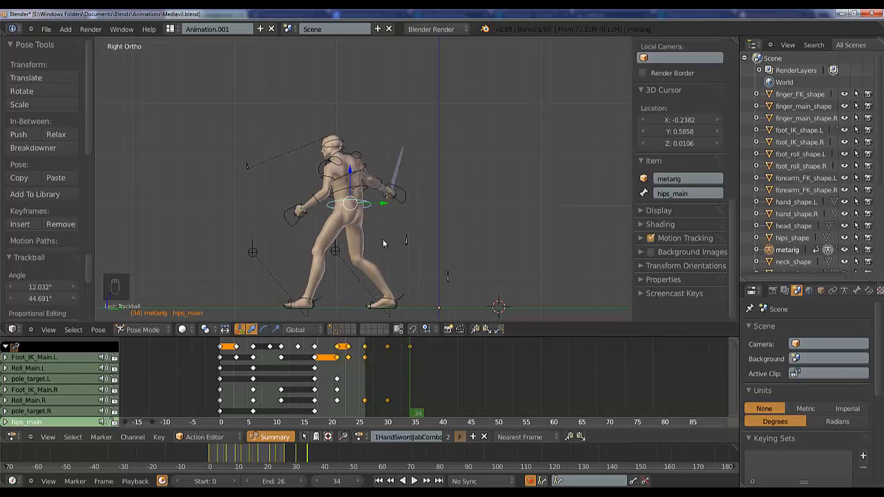
{"action": "right_click", "coordinate": [366, 194]}
{"action": "key", "text": "r"}
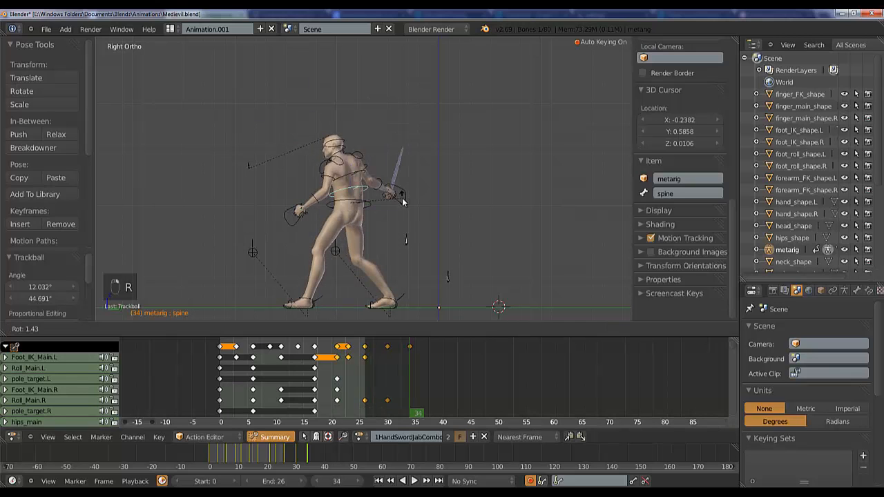
{"action": "left_click", "coordinate": [384, 181]}
- Rotate the chest bone by about 3.5° from the side, and turn it again from an angled rear view
{"action": "right_click", "coordinate": [369, 178]}
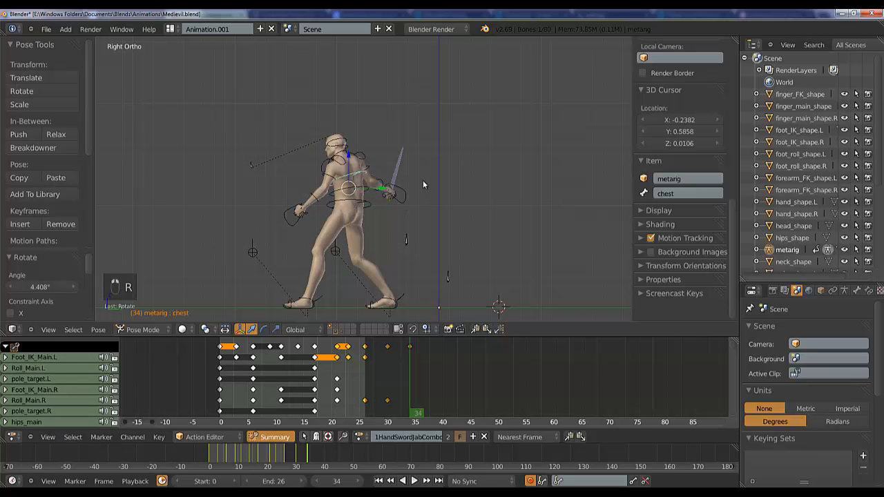
{"action": "key", "text": "r"}
{"action": "key", "text": "r"}
{"action": "left_click", "coordinate": [422, 188]}
{"action": "middle_click_drag", "start_coordinate": [422, 187], "coordinate": [365, 197]}
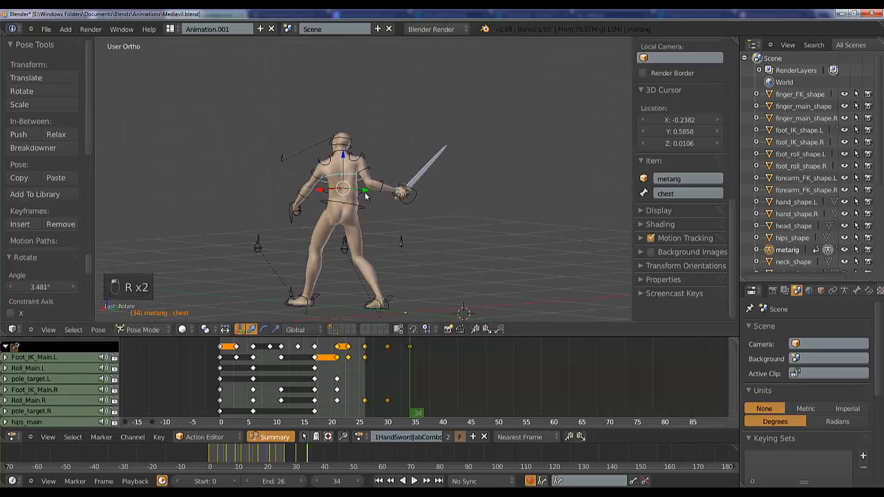
{"action": "key", "text": "r"}
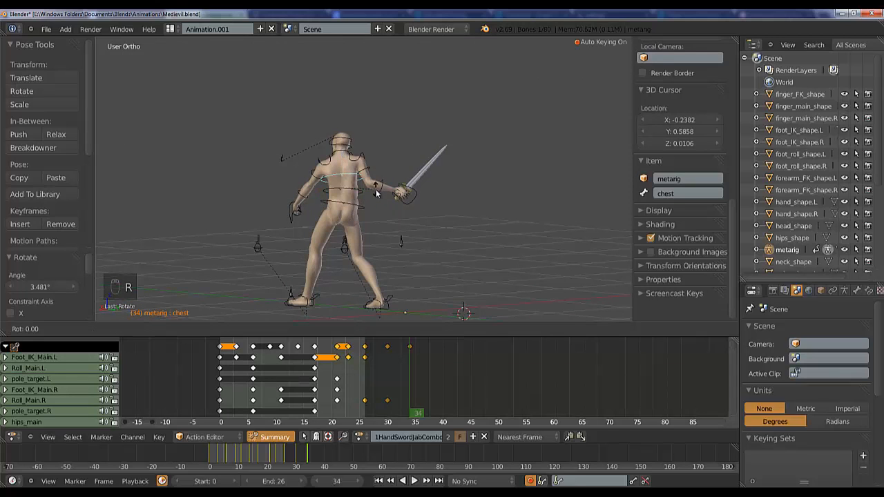
{"action": "left_click", "coordinate": [343, 200]}
- Move hand_IK.L by about 0.012 in X, 0.022 in Y and 0.117 in Z, and rotate it
{"action": "right_click", "coordinate": [291, 221]}
{"action": "middle_click_drag", "start_coordinate": [291, 221], "coordinate": [405, 208]}
{"action": "key", "text": "g"}
{"action": "left_click", "coordinate": [403, 204]}
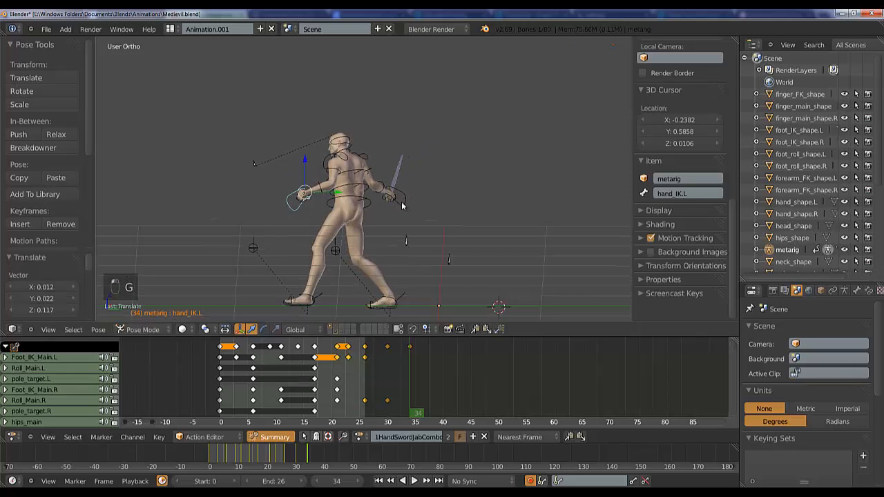
{"action": "key", "text": "r"}
{"action": "left_click", "coordinate": [392, 216]}
- Reposition and rotate hand_IK.L from angled front views, finishing with a move of about -0.088 in X, -0.050 in Y and 0.061 in Z
{"action": "middle_click_drag", "start_coordinate": [449, 235], "coordinate": [500, 253]}
{"action": "key", "text": "g"}
{"action": "left_click", "coordinate": [465, 230]}
{"action": "middle_click_drag", "start_coordinate": [438, 244], "coordinate": [450, 222]}
{"action": "key", "text": "r"}
{"action": "left_click", "coordinate": [411, 235]}
{"action": "key", "text": "g"}
{"action": "left_click", "coordinate": [402, 230]}
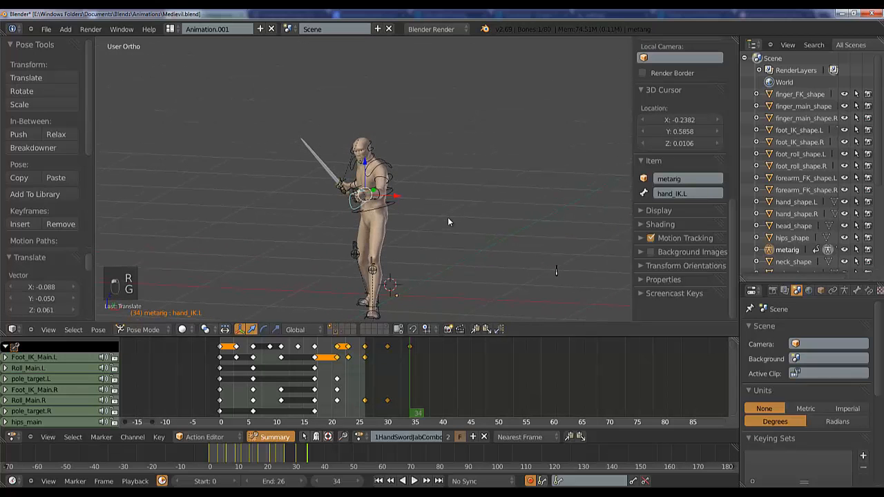
- Fine-tune hand_IK.L with a rotation of about 11.9°, a trackball rotation and a slight move, and check the motion into frame 34
{"action": "key", "text": "r"}
{"action": "left_click", "coordinate": [421, 237]}
{"action": "key", "text": "r"}
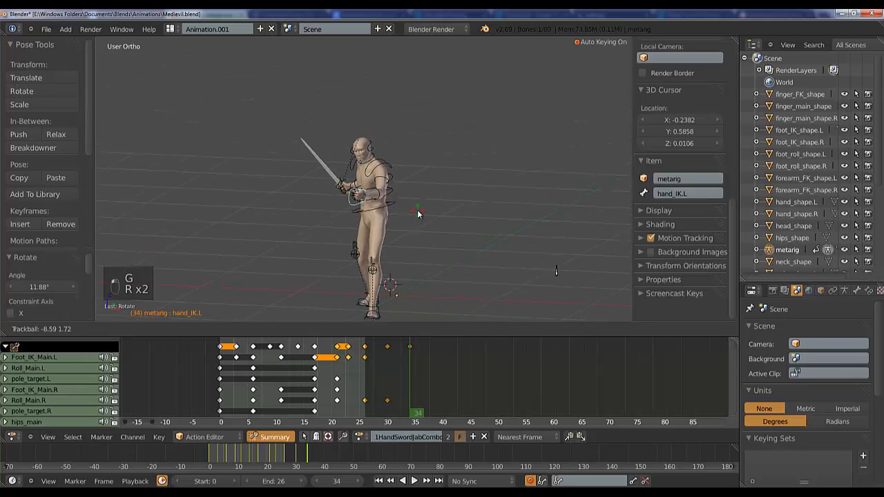
{"action": "left_click", "coordinate": [413, 215]}
{"action": "key", "text": "g"}
{"action": "left_click", "coordinate": [411, 214]}
{"action": "middle_click_drag", "start_coordinate": [373, 232], "coordinate": [314, 231]}
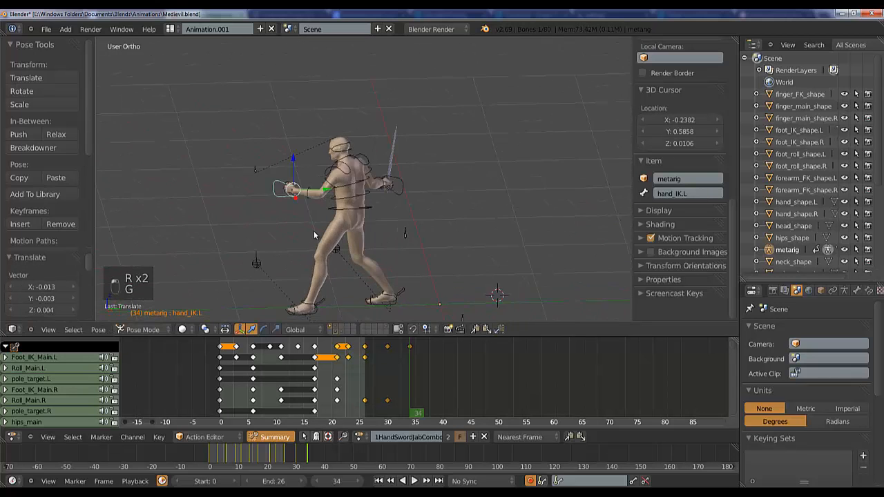
{"action": "mouse_move", "coordinate": [403, 360]}
{"action": "left_mouse_down"}
{"action": "mouse_move", "coordinate": [336, 369]}
{"action": "mouse_move", "coordinate": [438, 352]}
{"action": "mouse_move", "coordinate": [327, 355]}
{"action": "mouse_move", "coordinate": [420, 350]}
{"action": "mouse_move", "coordinate": [350, 353]}
{"action": "mouse_move", "coordinate": [411, 352]}
{"action": "left_mouse_up"}
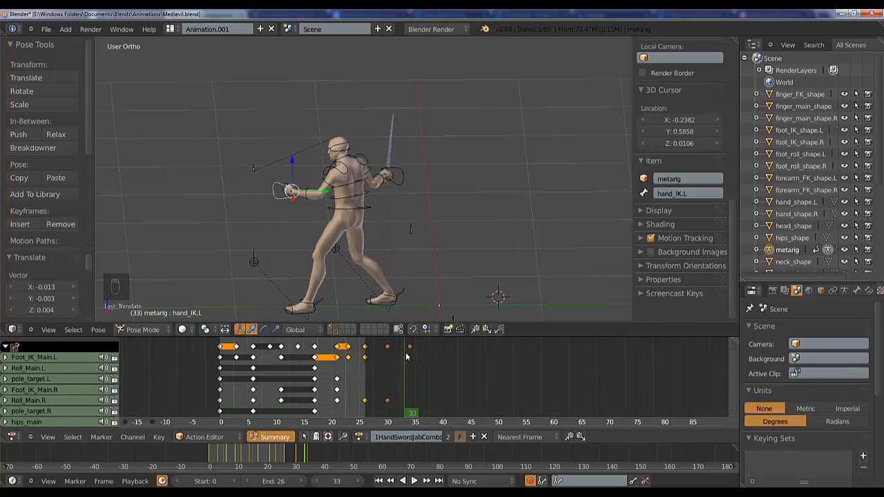
- Move hips_main by about 0.018 along Y at frame 34 and scrub the nearby frames to check the motion
{"action": "right_click", "coordinate": [370, 215]}
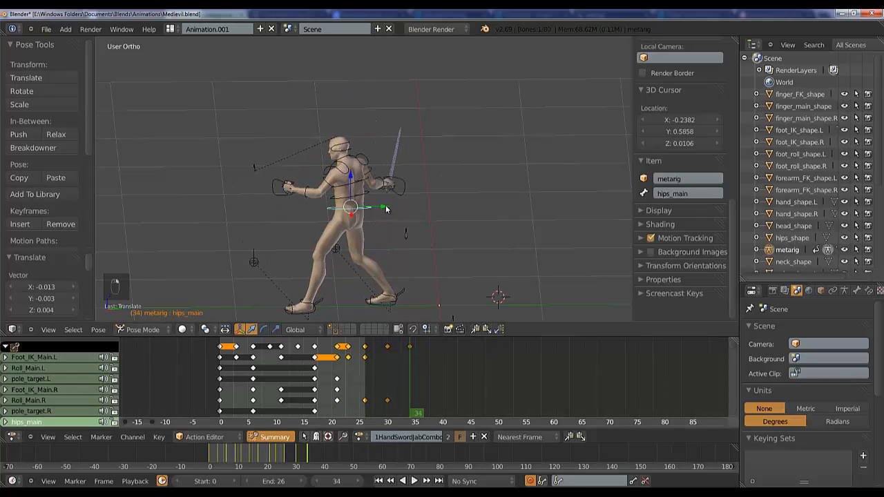
{"action": "left_click_drag", "start_coordinate": [387, 210], "coordinate": [387, 206]}
{"action": "key", "text": "Left"}
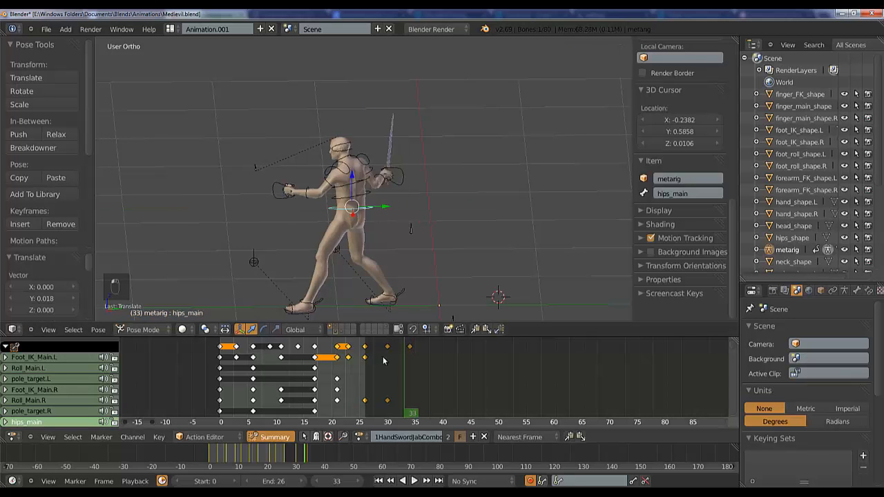
{"action": "left_click_drag", "start_coordinate": [384, 360], "coordinate": [419, 362]}
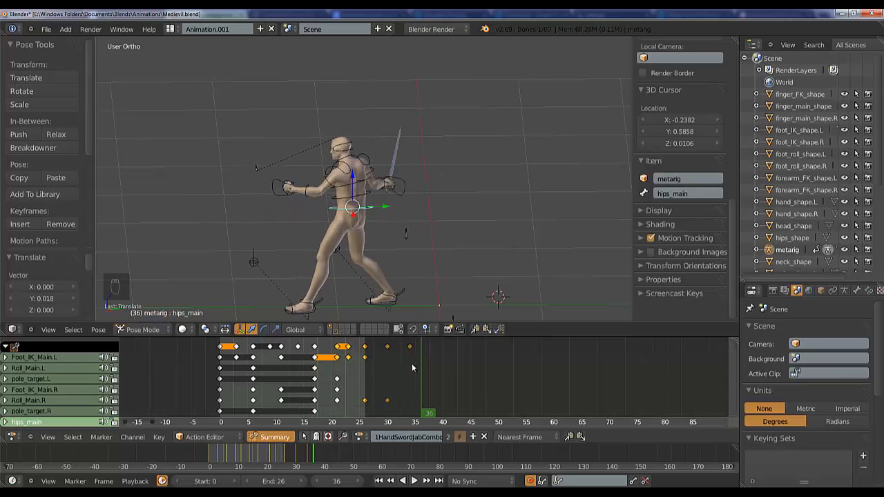
- Return to frame 34 and rotate the chest bone by about 10.6° in the right orthographic view
{"action": "left_click", "coordinate": [412, 363]}
{"action": "right_click", "coordinate": [362, 180]}
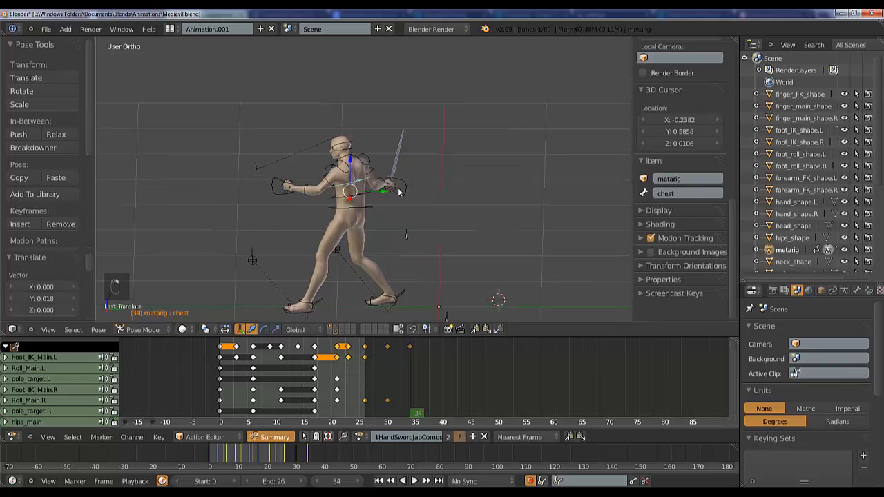
{"action": "middle_click_drag", "start_coordinate": [399, 189], "coordinate": [391, 192]}
{"action": "key", "text": "KP_1"}
{"action": "key", "text": "KP_3"}
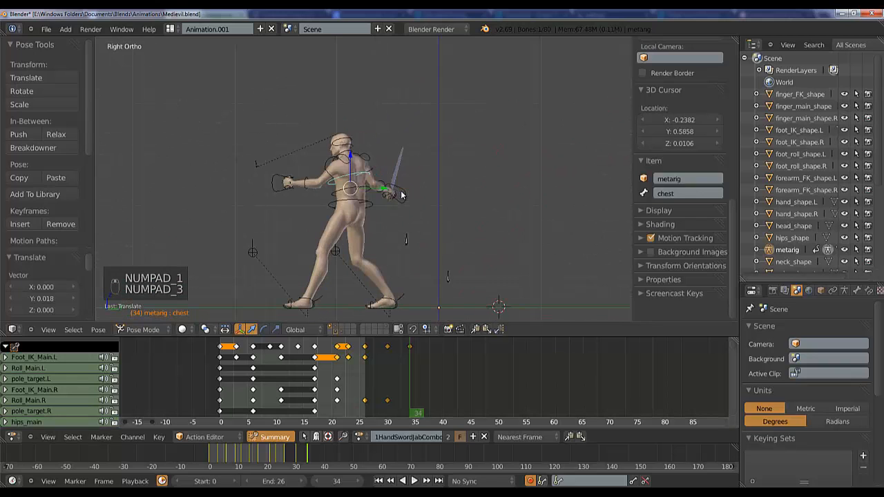
{"action": "key", "text": "r"}
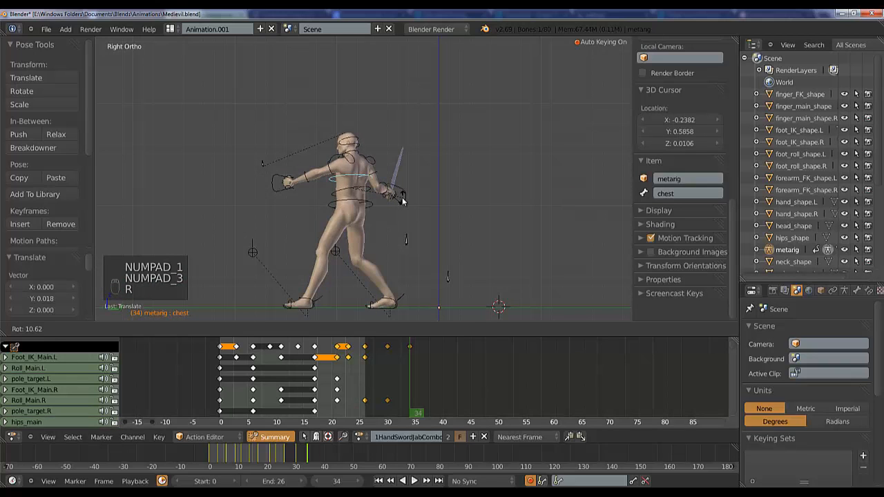
{"action": "left_click", "coordinate": [403, 201]}
- Move hand_IK.L by about 0.041 in Y and 0.027 in Z at frame 34, and scrub from frame 30 to check it
{"action": "right_click", "coordinate": [283, 193]}
{"action": "key", "text": "g"}
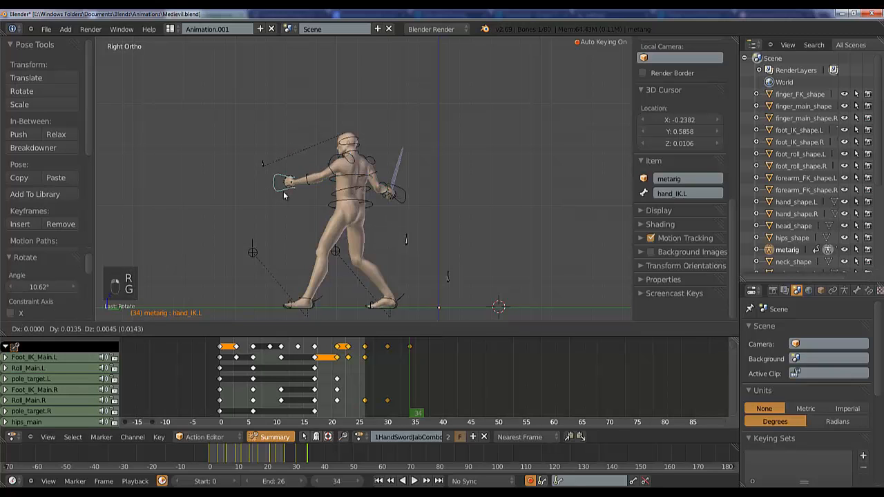
{"action": "left_click", "coordinate": [286, 196]}
{"action": "mouse_move", "coordinate": [388, 383]}
{"action": "left_mouse_down"}
{"action": "mouse_move", "coordinate": [310, 384]}
{"action": "mouse_move", "coordinate": [430, 371]}
{"action": "mouse_move", "coordinate": [367, 373]}
{"action": "mouse_move", "coordinate": [411, 375]}
{"action": "left_mouse_up"}
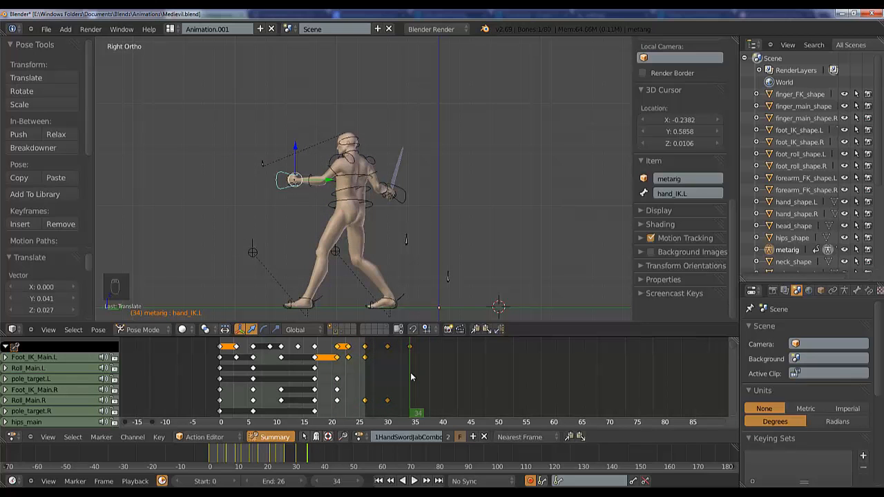
- Move hand_IK.R by about -0.068 in X, 0.084 in Y and -0.022 in Z at frame 34, and check the swing
{"action": "middle_click_drag", "start_coordinate": [413, 235], "coordinate": [416, 204]}
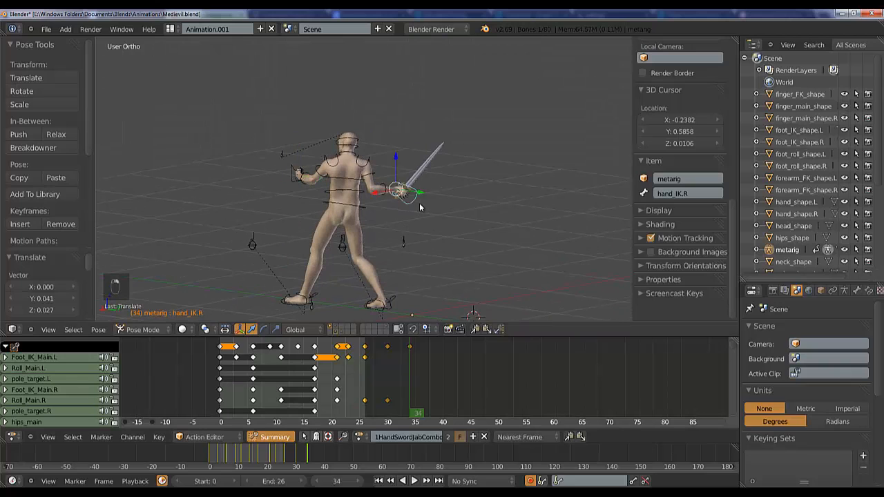
{"action": "key", "text": "g"}
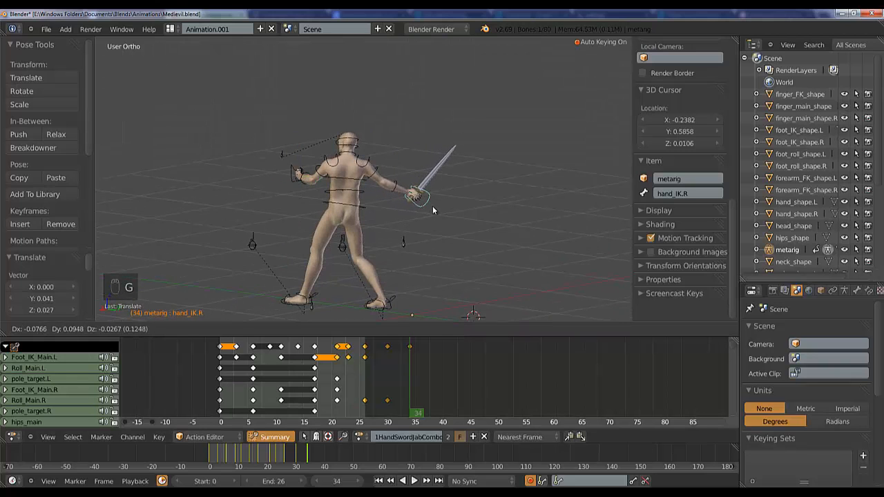
{"action": "left_click", "coordinate": [431, 207]}
{"action": "mouse_move", "coordinate": [406, 374]}
{"action": "left_mouse_down"}
{"action": "mouse_move", "coordinate": [347, 373]}
{"action": "mouse_move", "coordinate": [442, 360]}
{"action": "mouse_move", "coordinate": [338, 366]}
{"action": "mouse_move", "coordinate": [409, 363]}
{"action": "left_mouse_up"}
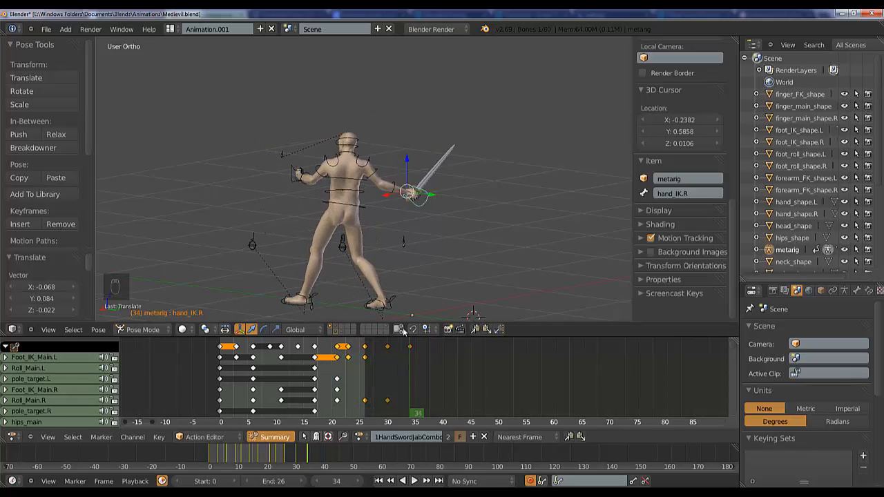
- Clear the rotation of Roll_Main.R at frame 34 and inspect the pose in the front and right orthographic views
{"action": "right_click", "coordinate": [395, 300]}
{"action": "key", "text": "alt+r"}
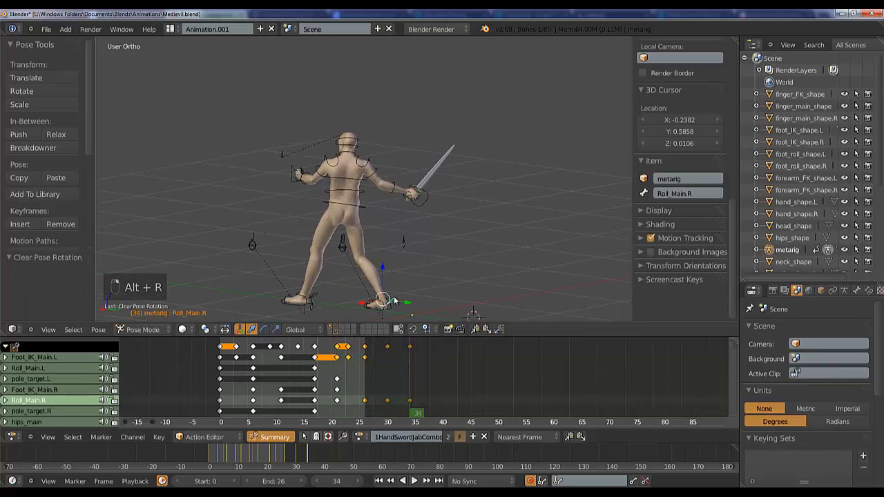
{"action": "key", "text": "KP_1"}
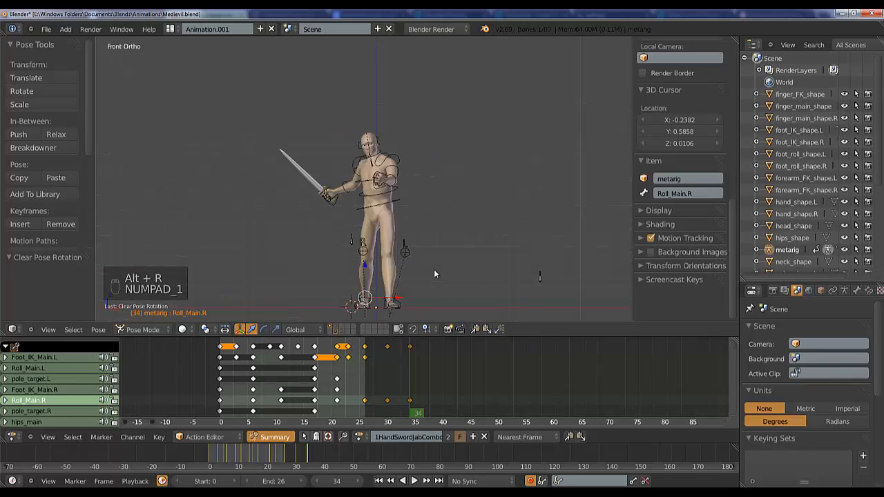
{"action": "key", "text": "KP_3"}
- Scrub through the combo from frame 0 in the right orthographic view to examine the motion, stopping at frame 30
{"action": "scroll", "coordinate": [434, 274], "scroll_direction": "down", "scroll_amount": 2}
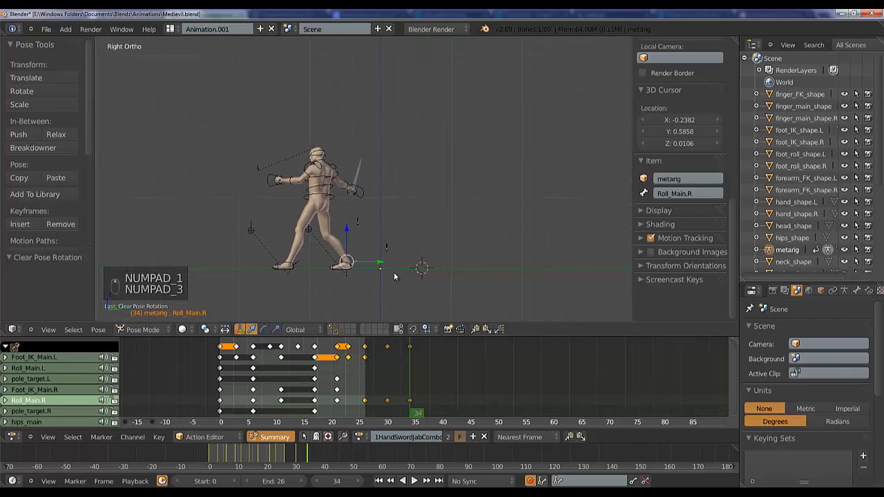
{"action": "scroll", "coordinate": [383, 245], "scroll_direction": "up", "scroll_amount": 2}
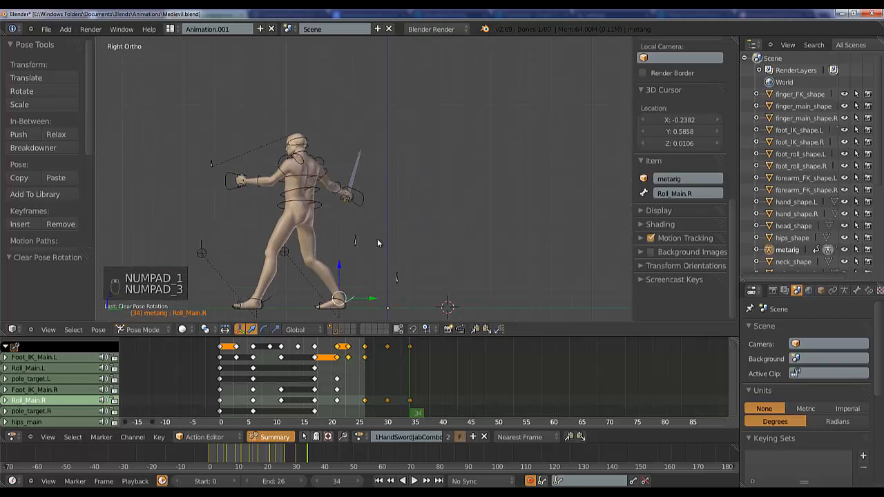
{"action": "left_click", "coordinate": [220, 371]}
{"action": "left_click_drag", "start_coordinate": [220, 371], "coordinate": [299, 299]}
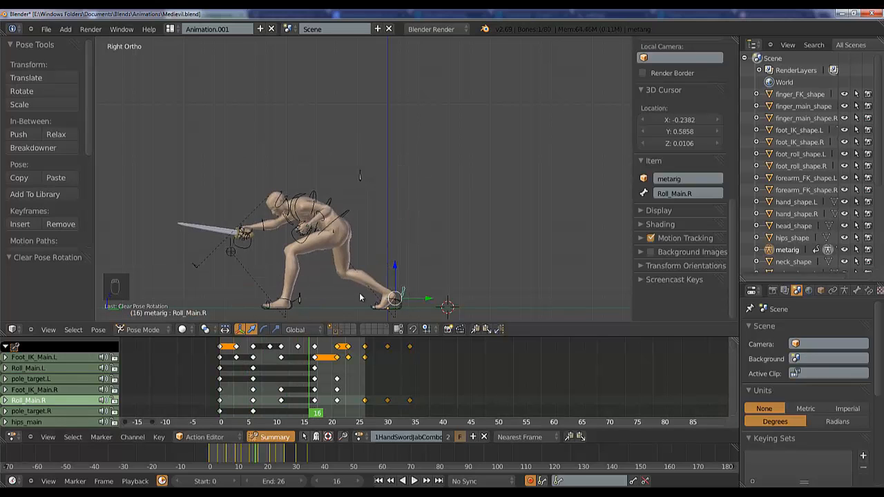
{"action": "scroll", "coordinate": [361, 287], "scroll_direction": "down", "scroll_amount": 3}
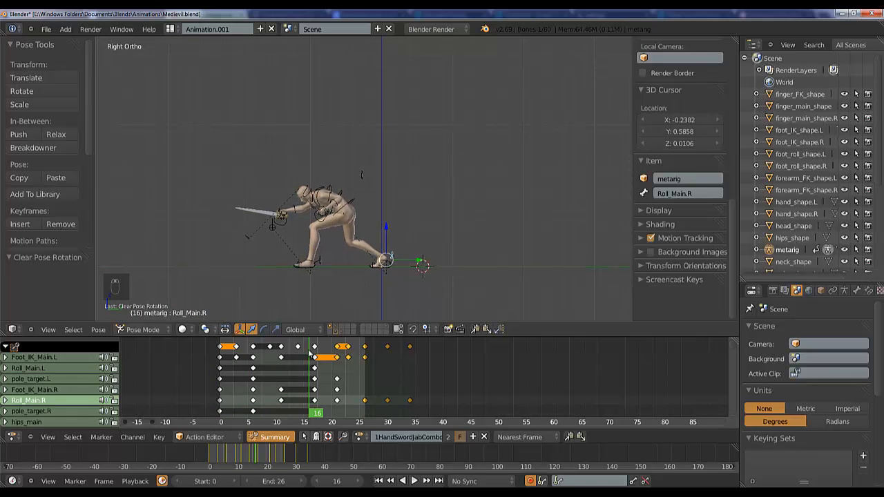
{"action": "left_click_drag", "start_coordinate": [309, 353], "coordinate": [390, 369]}
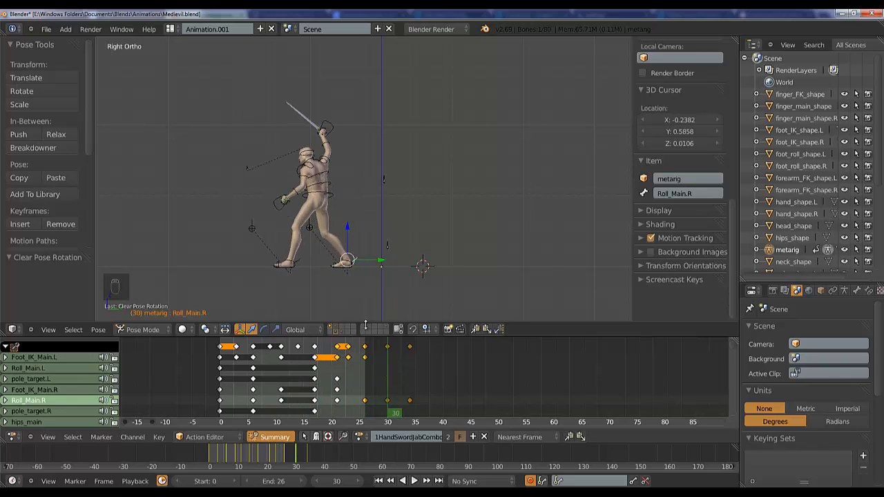
- Select all bones of the rig at frame 3, then copy the pose and paste it back to key every bone
{"action": "key", "text": "a"}
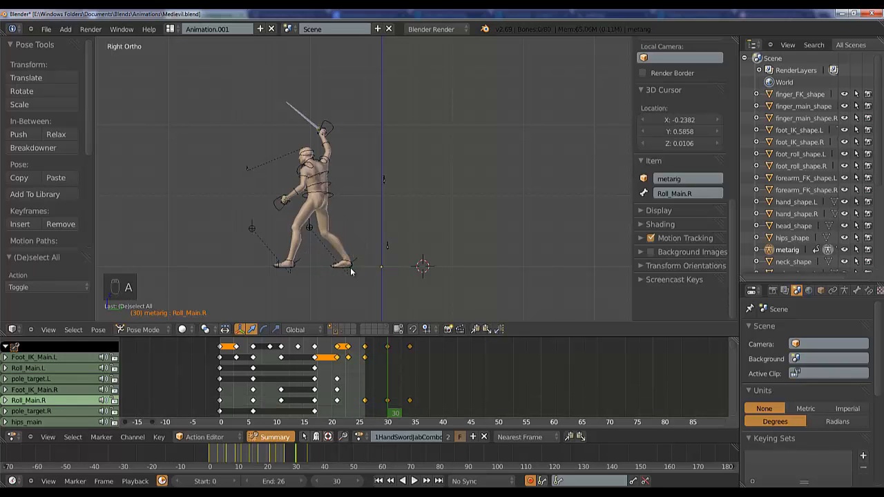
{"action": "scroll", "coordinate": [334, 225], "scroll_direction": "up", "scroll_amount": 1}
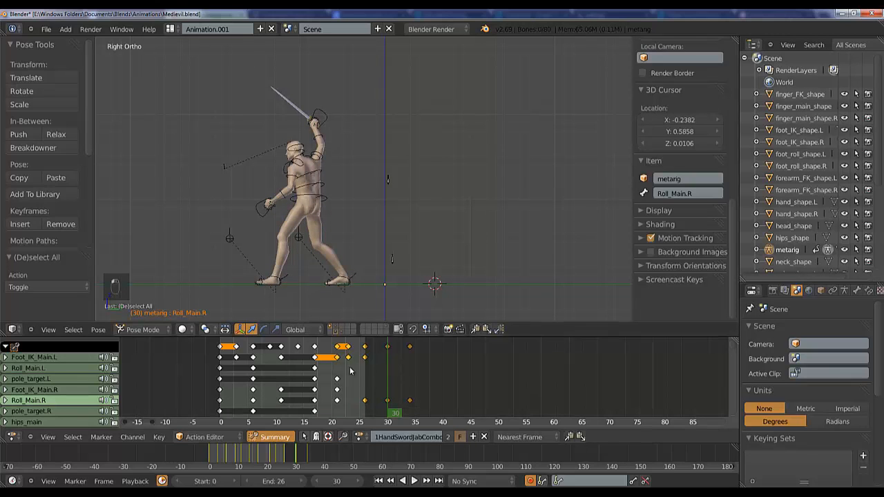
{"action": "left_click_drag", "start_coordinate": [350, 372], "coordinate": [237, 372]}
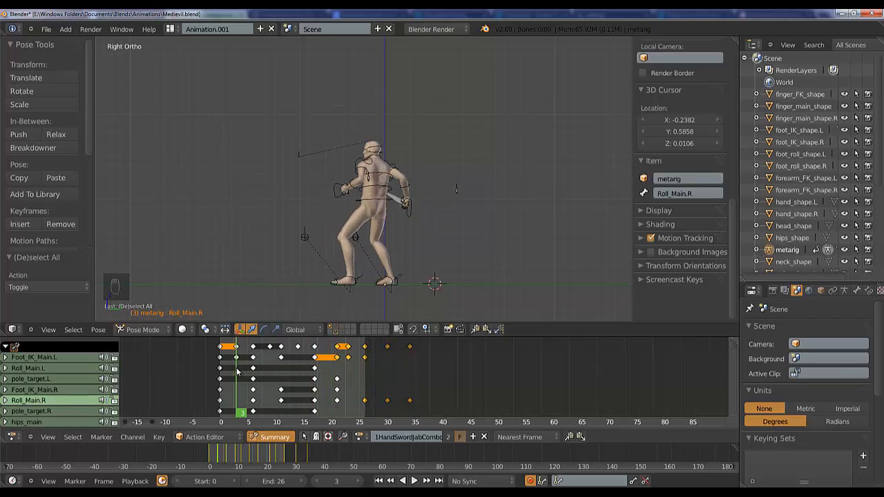
{"action": "key", "text": "a"}
{"action": "key", "text": "a"}
{"action": "key", "text": "a"}
{"action": "key", "text": "a"}
{"action": "key", "text": "a"}
{"action": "key", "text": "ctrl+c"}
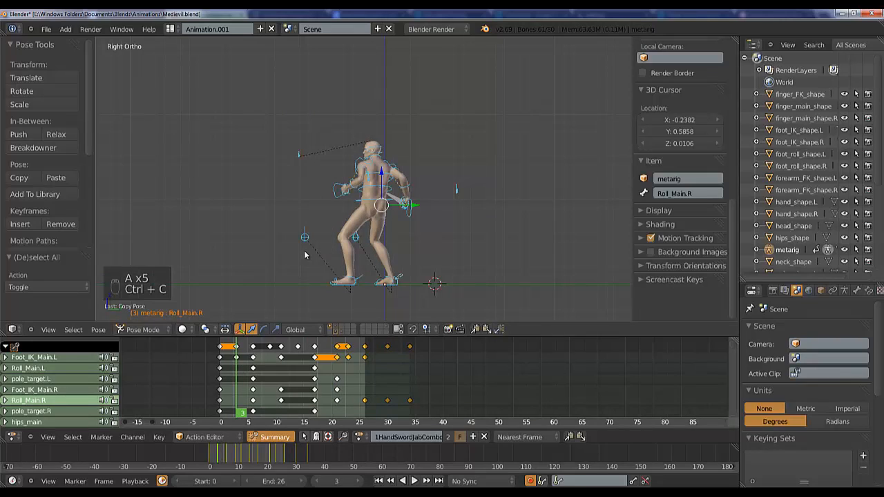
{"action": "key", "text": "ctrl+v"}
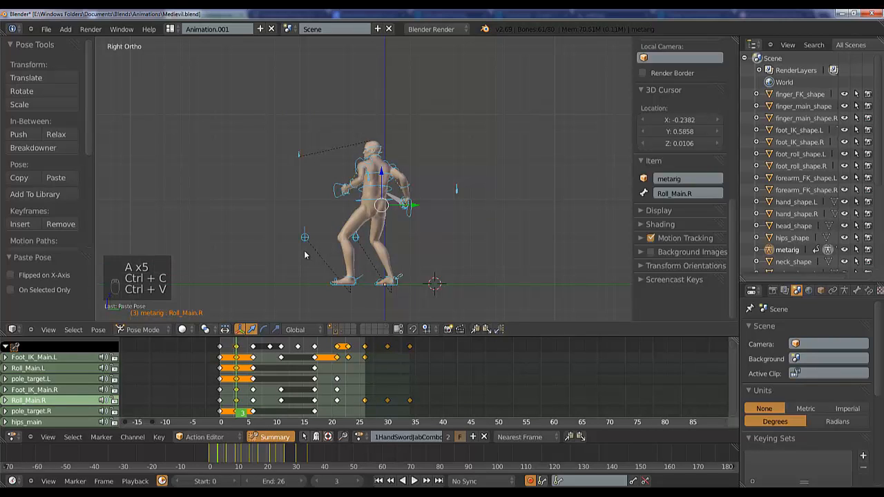
- Key the whole rig at frames 9 and 14 by copying each pose and pasting it back in place
{"action": "left_click", "coordinate": [271, 361]}
{"action": "key", "text": "ctrl+c"}
{"action": "key", "text": "ctrl+c"}
{"action": "key", "text": "ctrl+v"}
{"action": "left_click", "coordinate": [298, 354]}
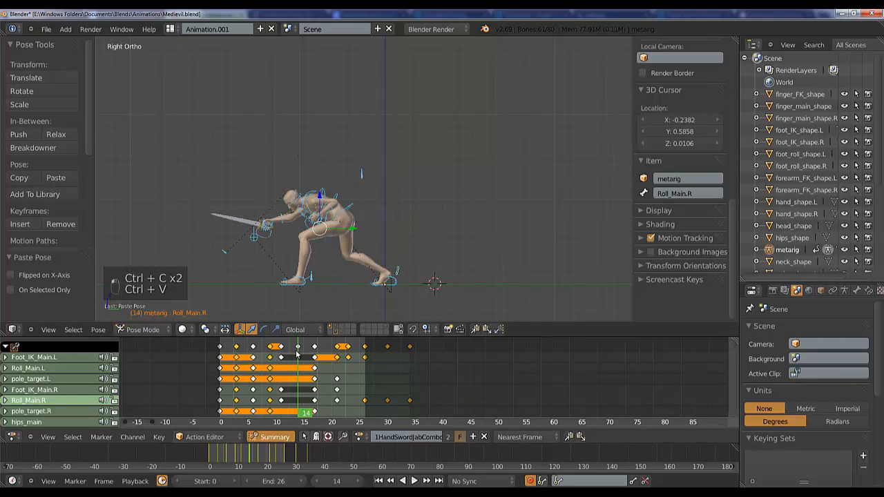
{"action": "key", "text": "ctrl+c"}
{"action": "key", "text": "ctrl+c"}
{"action": "key", "text": "ctrl+v"}
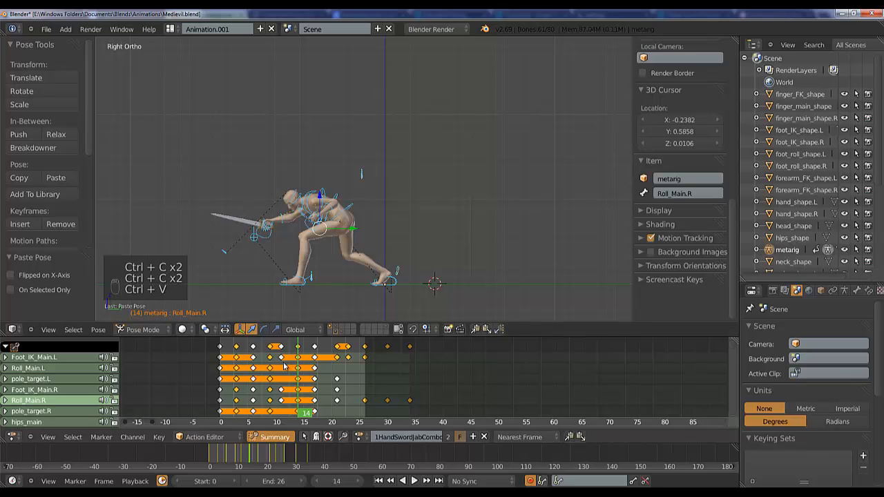
- Key the whole rig at frames 21, 23, 26, 30 and 34 by copying each pose and pasting it back in place
{"action": "left_click", "coordinate": [337, 365]}
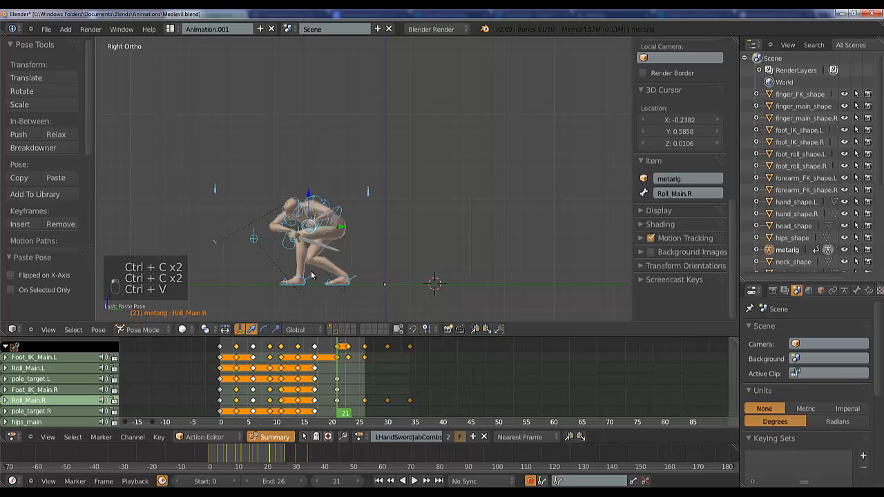
{"action": "left_click", "coordinate": [348, 362]}
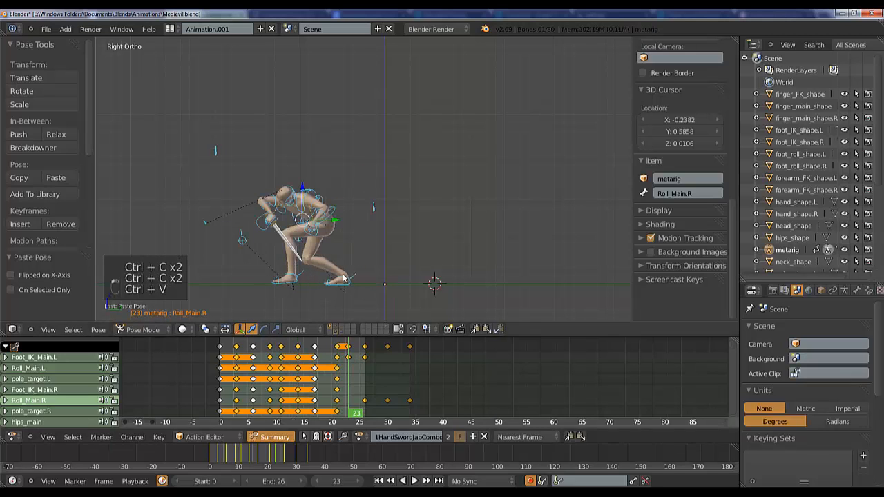
{"action": "left_click", "coordinate": [366, 359]}
{"action": "left_click", "coordinate": [387, 359]}
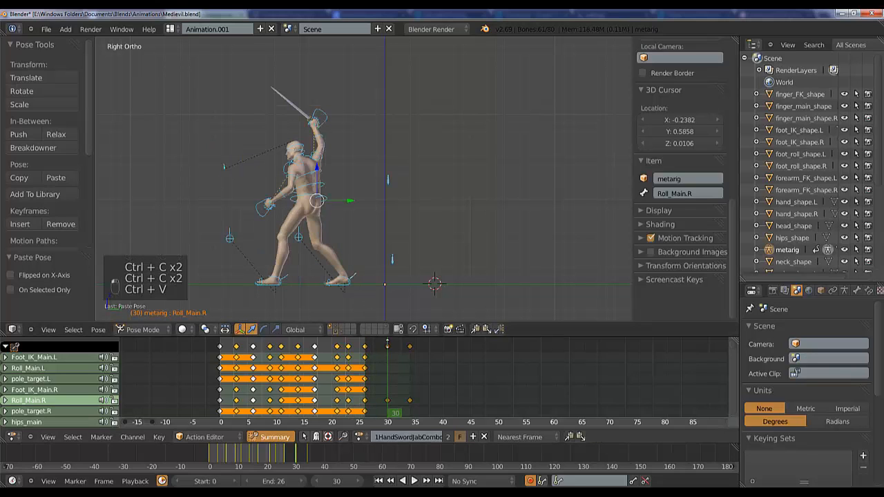
{"action": "key", "text": "ctrl+c"}
{"action": "key", "text": "ctrl+v"}
{"action": "left_click", "coordinate": [412, 352]}
{"action": "key", "text": "ctrl+c"}
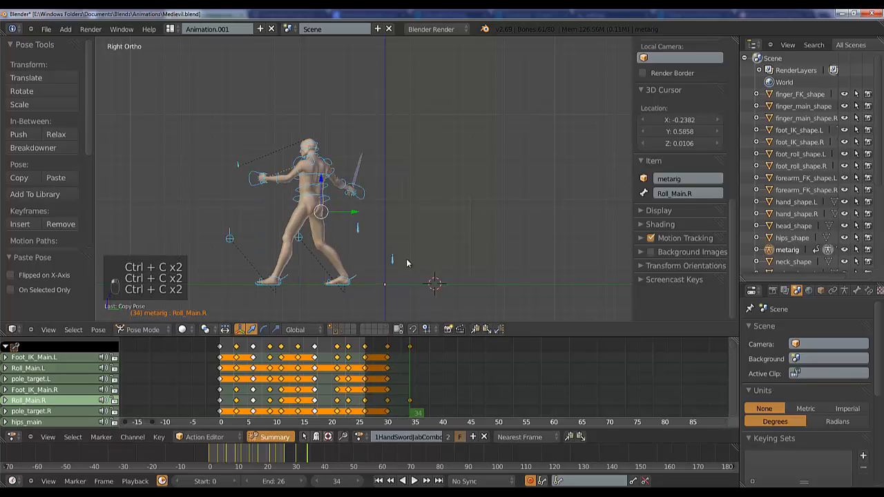
{"action": "key", "text": "ctrl+v"}
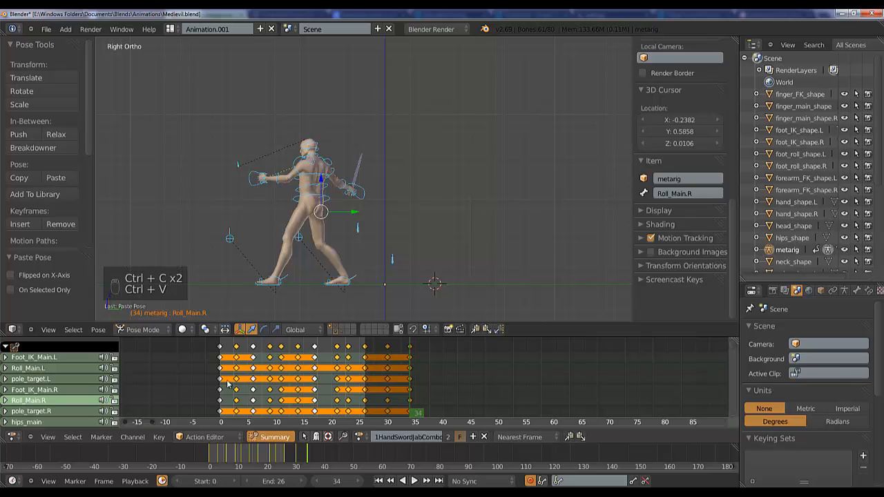
- Move the whole rig along Y by about 0.244 at frame 9 and about 0.390 at frame 11
{"action": "left_click_drag", "start_coordinate": [228, 385], "coordinate": [271, 380]}
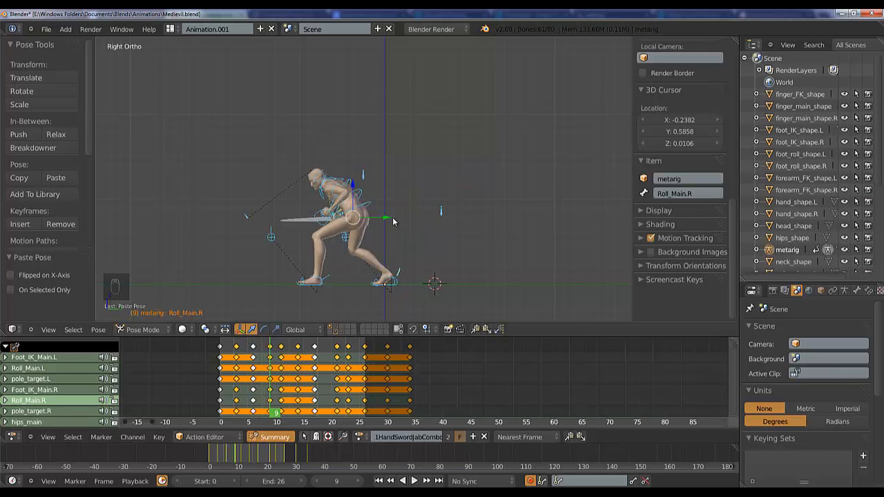
{"action": "key", "text": "g"}
{"action": "key", "text": "y"}
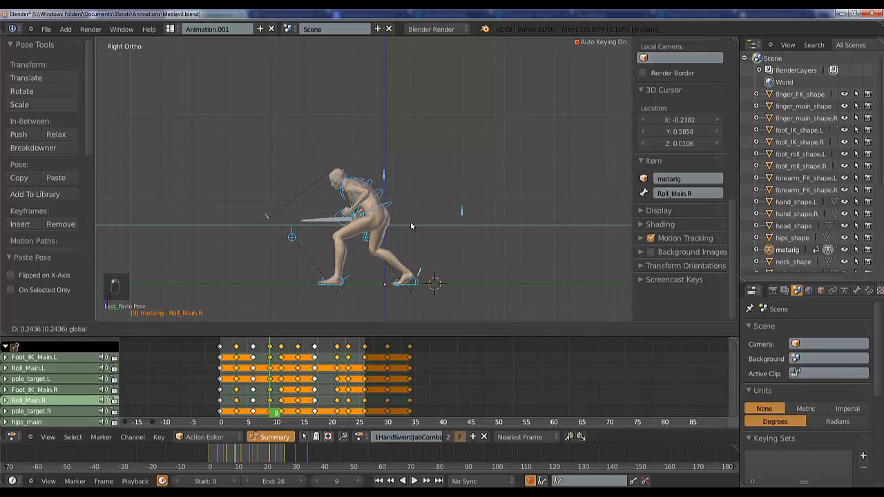
{"action": "left_click", "coordinate": [410, 225]}
{"action": "mouse_move", "coordinate": [266, 376]}
{"action": "left_mouse_down"}
{"action": "mouse_move", "coordinate": [236, 377]}
{"action": "mouse_move", "coordinate": [284, 373]}
{"action": "left_mouse_up"}
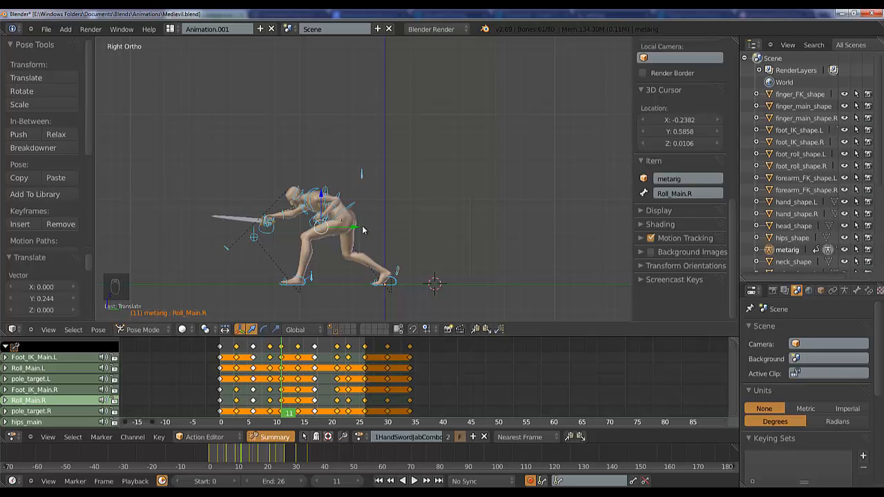
{"action": "key", "text": "g"}
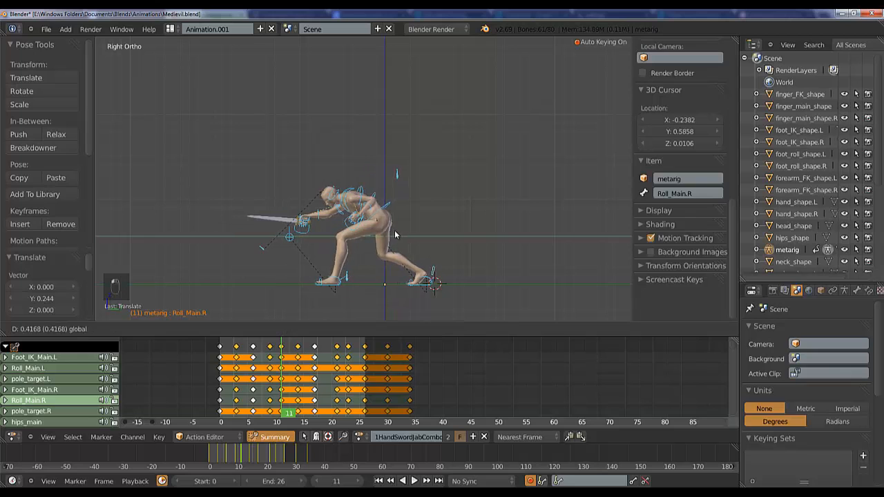
{"action": "left_click", "coordinate": [393, 230]}
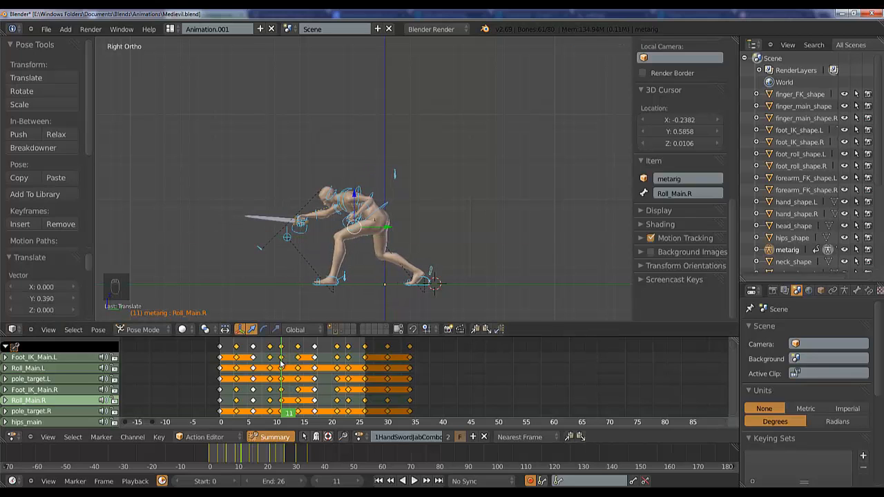
- Move the whole rig along Y by about 0.411 at frame 14 and about 0.406 at frame 17
{"action": "left_click", "coordinate": [237, 391]}
{"action": "left_click_drag", "start_coordinate": [237, 383], "coordinate": [310, 377]}
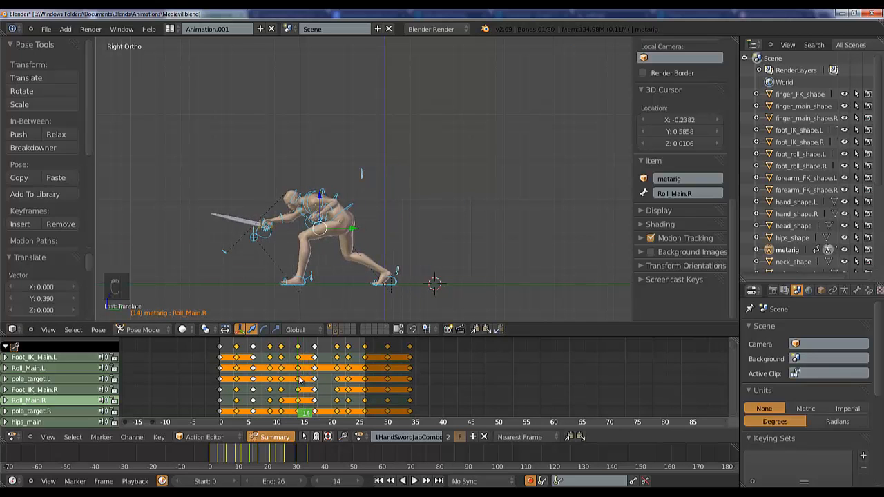
{"action": "key", "text": "g"}
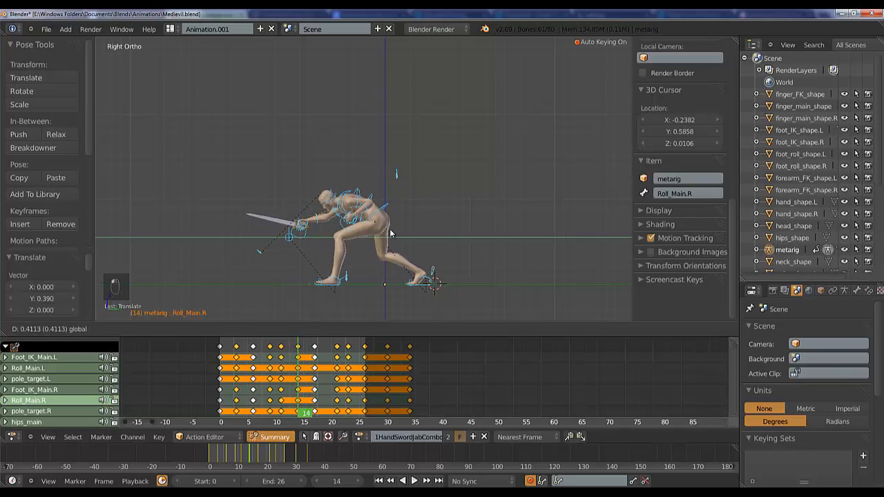
{"action": "left_click", "coordinate": [388, 230]}
{"action": "left_click", "coordinate": [314, 366]}
{"action": "key", "text": "g"}
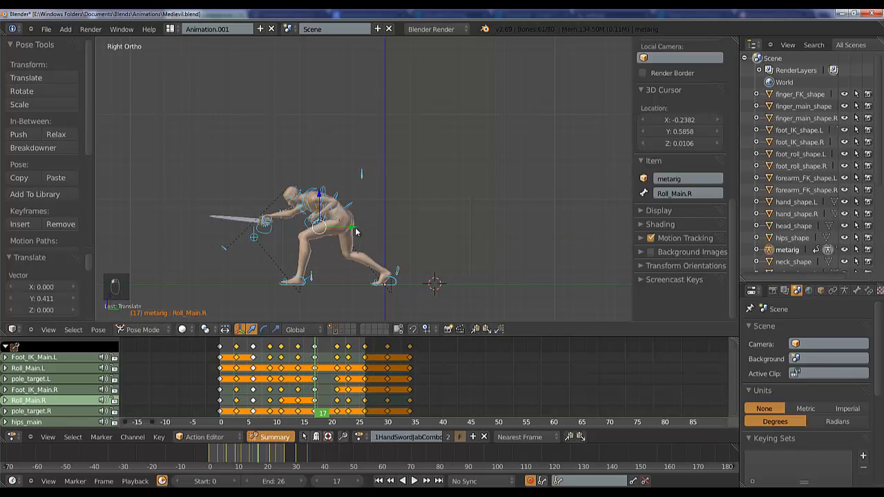
{"action": "left_click", "coordinate": [389, 234]}
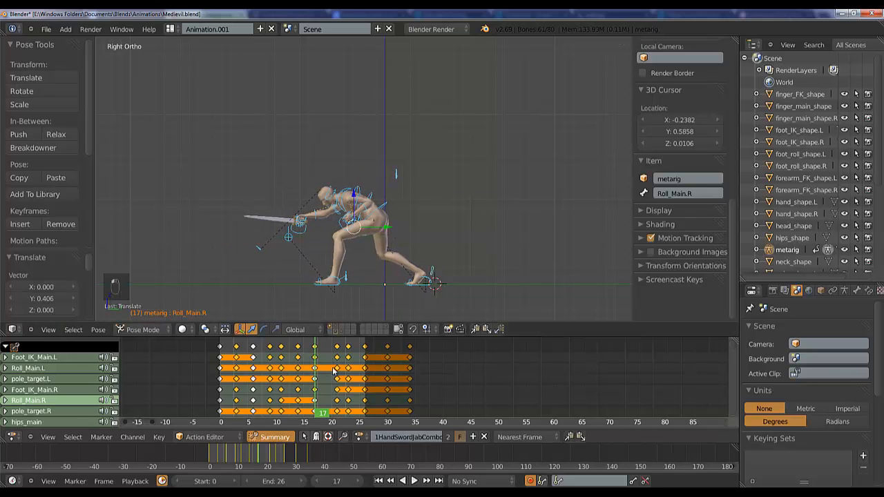
- Move the whole rig along Y by about 0.498 at frame 21 and about 0.628 at frame 23
{"action": "key", "text": "Up"}
{"action": "key", "text": "g"}
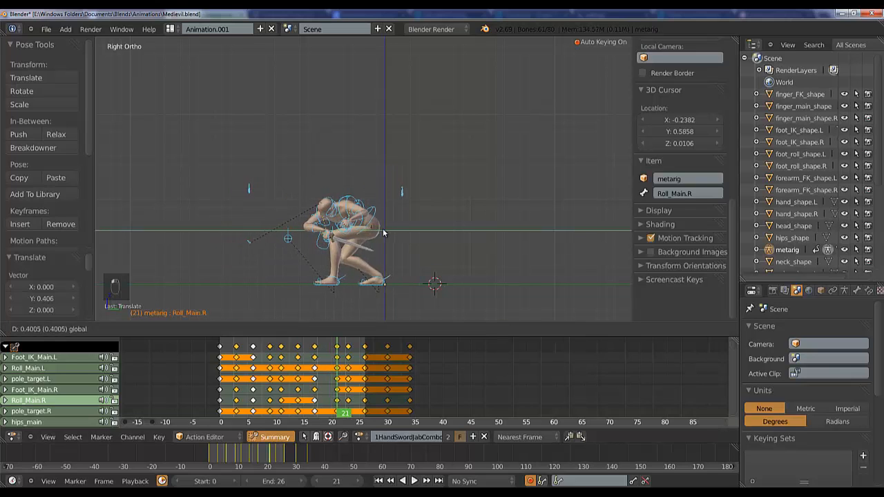
{"action": "left_click", "coordinate": [387, 233]}
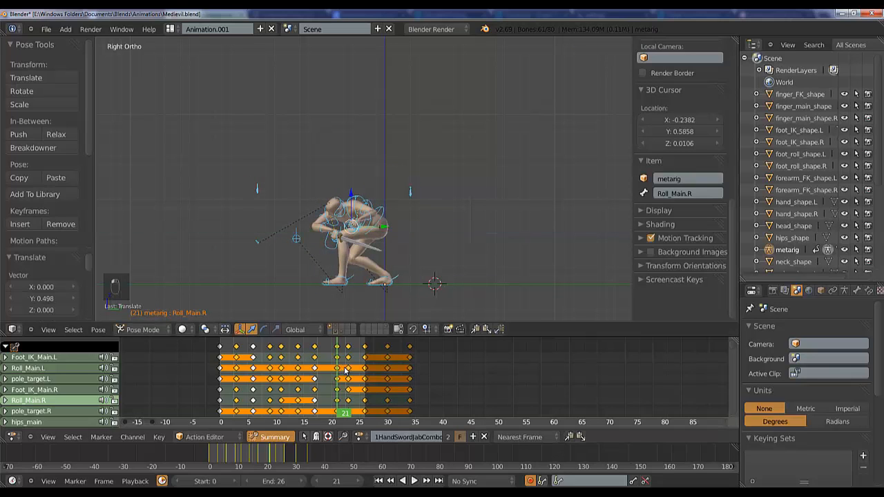
{"action": "left_click", "coordinate": [349, 372]}
{"action": "key", "text": "g"}
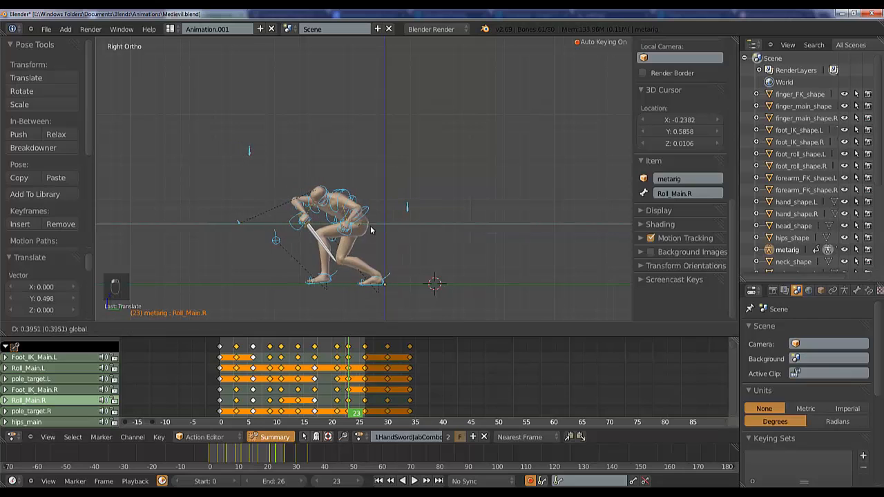
{"action": "left_click", "coordinate": [390, 228]}
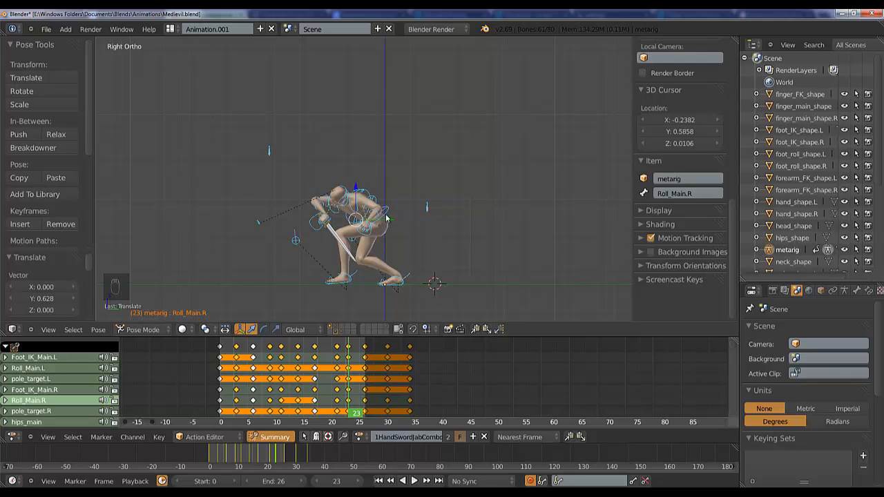
- Move the whole rig along Y by about 0.812 at frame 26 and about 0.758 at frame 30
{"action": "left_click", "coordinate": [367, 372]}
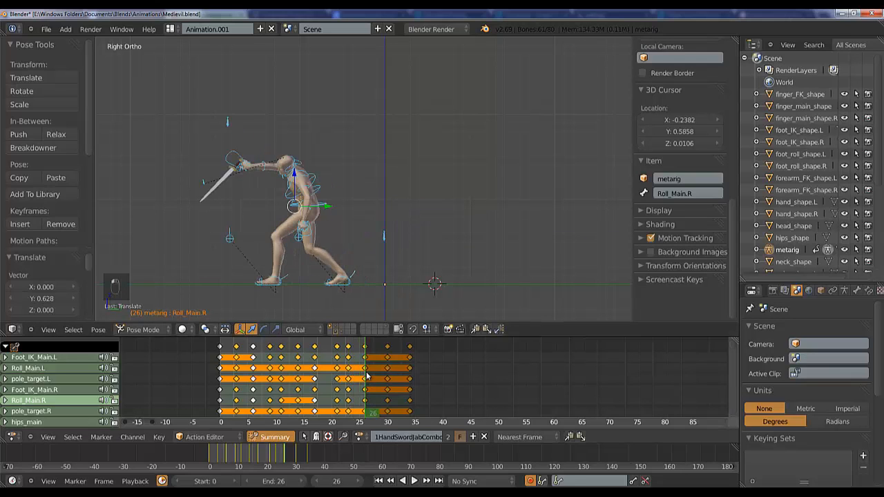
{"action": "key", "text": "g"}
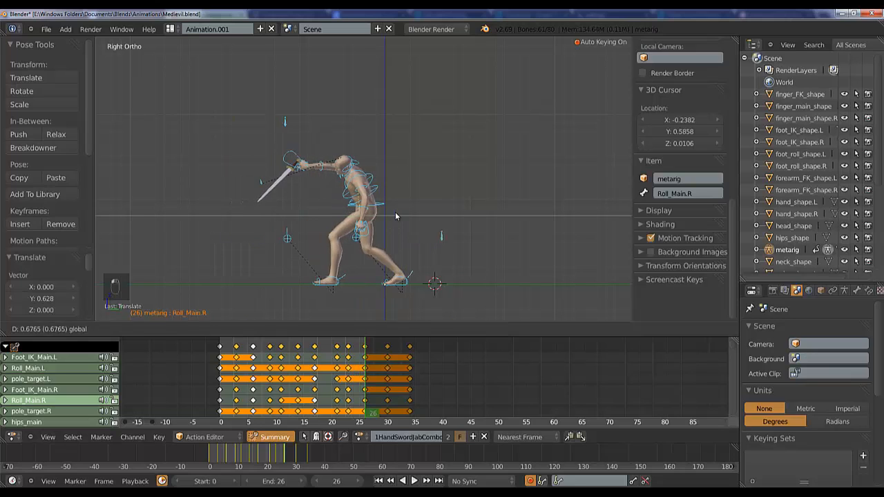
{"action": "left_click", "coordinate": [400, 217]}
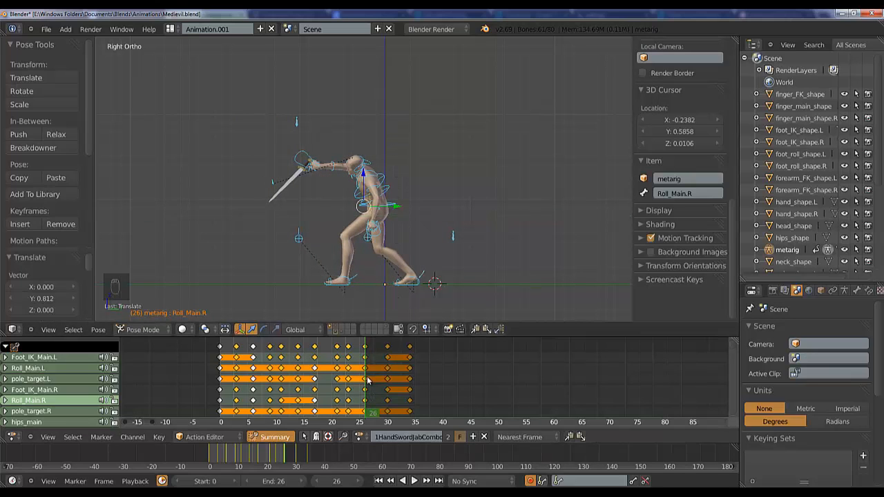
{"action": "left_click_drag", "start_coordinate": [367, 376], "coordinate": [389, 373]}
{"action": "key", "text": "g"}
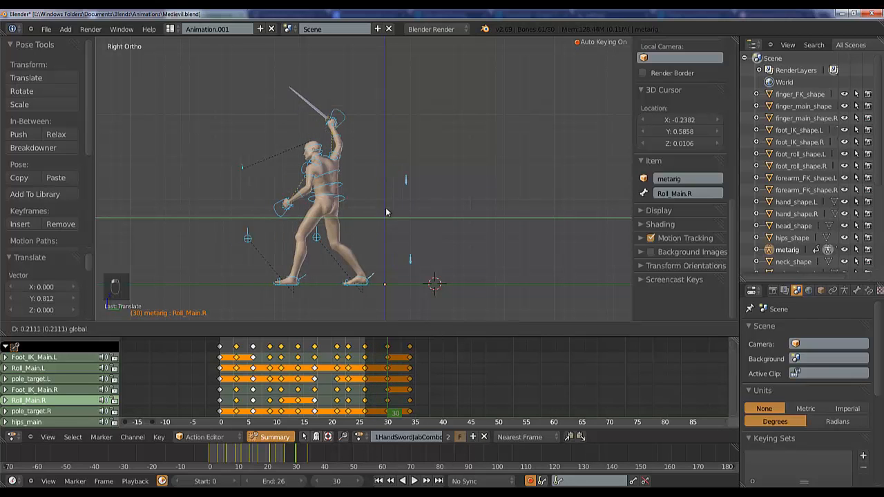
{"action": "left_click", "coordinate": [406, 342]}
- Move the whole rig along Y by about 0.731 at frame 34
{"action": "left_click_drag", "start_coordinate": [406, 341], "coordinate": [412, 364]}
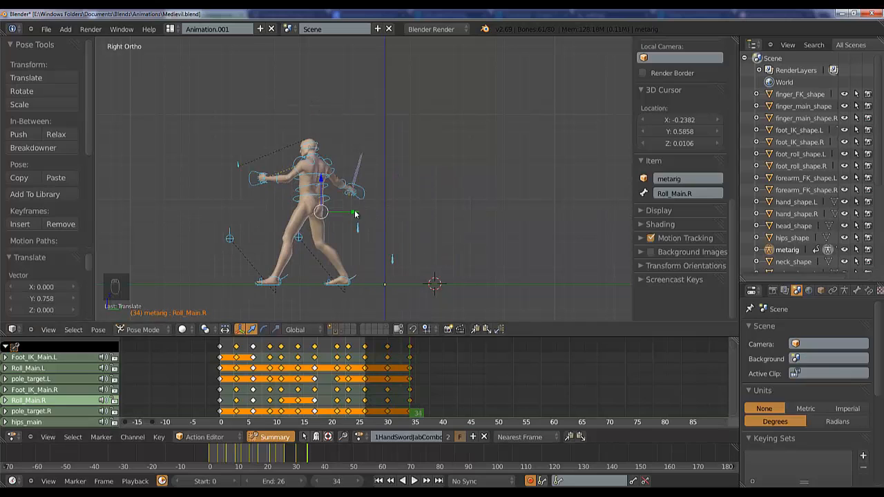
{"action": "key", "text": "g"}
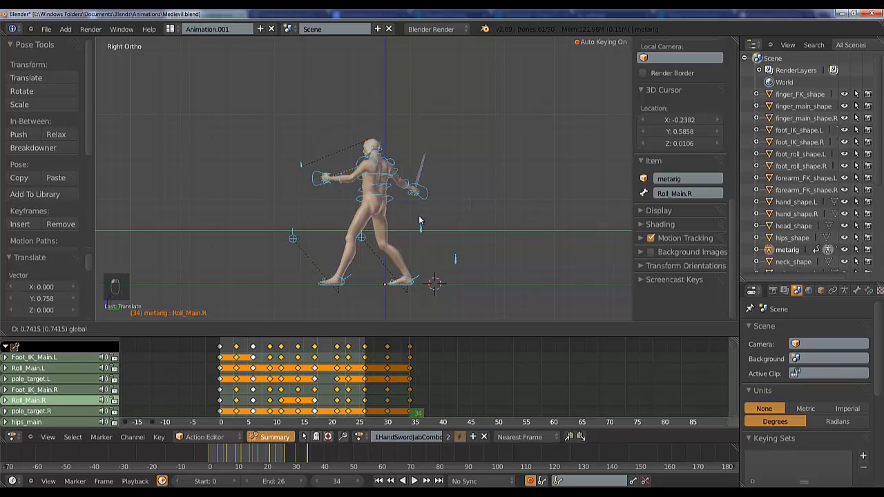
{"action": "left_click", "coordinate": [418, 216]}
- Copy the frame 0 pose to frame 39 as the combo's ending, and auto-set the preview range to cover all the keyframes
{"action": "left_click", "coordinate": [221, 368]}
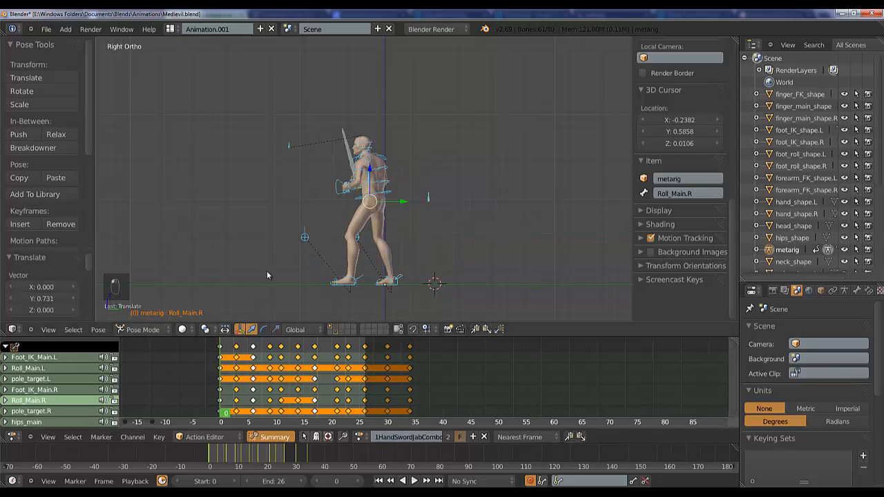
{"action": "key", "text": "ctrl+c"}
{"action": "left_click", "coordinate": [437, 362]}
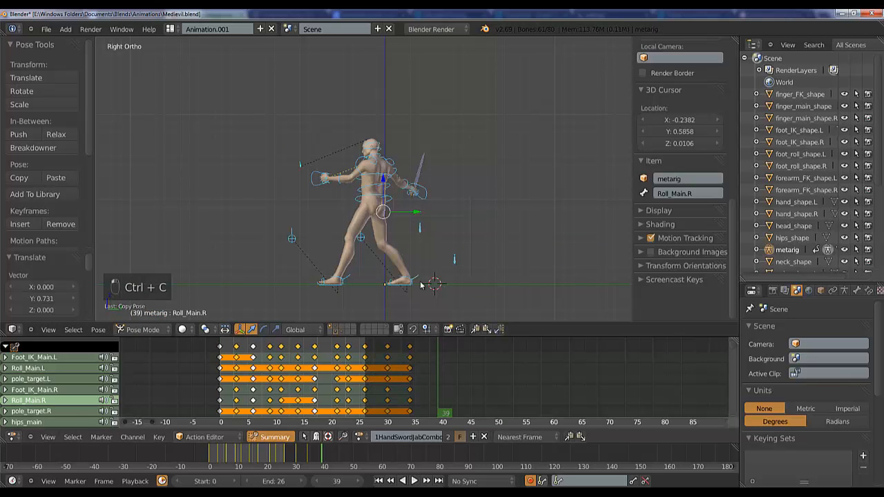
{"action": "key", "text": "ctrl+v"}
{"action": "left_click_drag", "start_coordinate": [436, 364], "coordinate": [227, 374]}
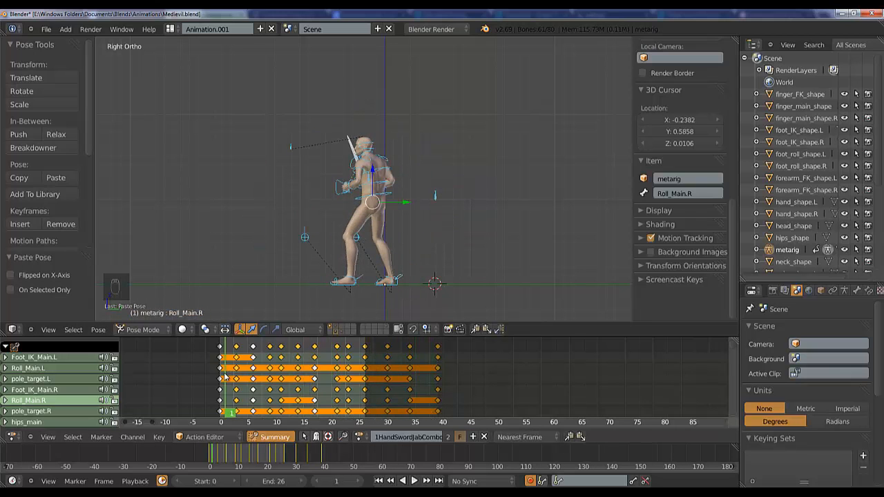
{"action": "key", "text": "ctrl+alt+p"}
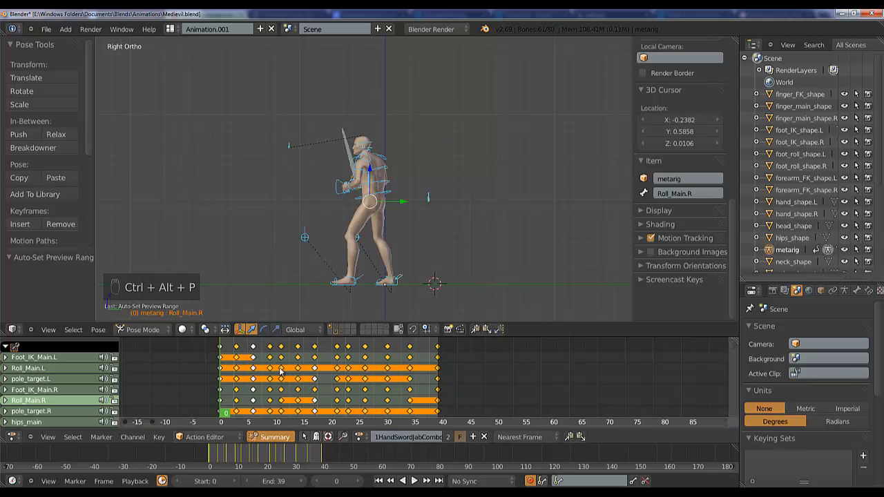
- Play the combo to check its timing and move all keyframes from frame 23 onward 2 frames later
{"action": "left_click", "coordinate": [413, 481]}
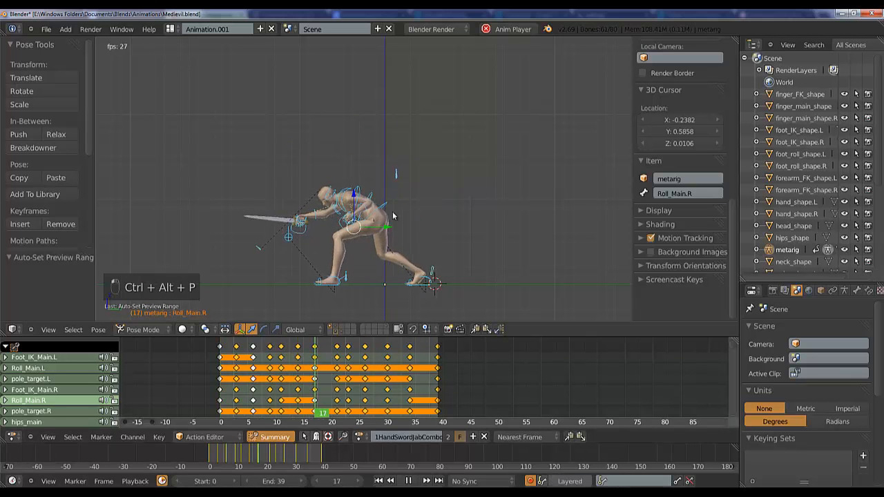
{"action": "key", "text": "a"}
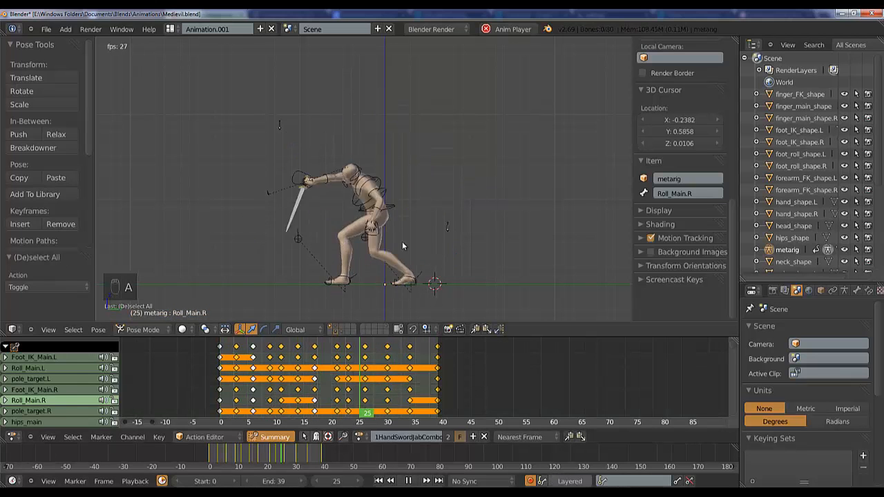
{"action": "middle_click_drag", "start_coordinate": [402, 243], "coordinate": [280, 260]}
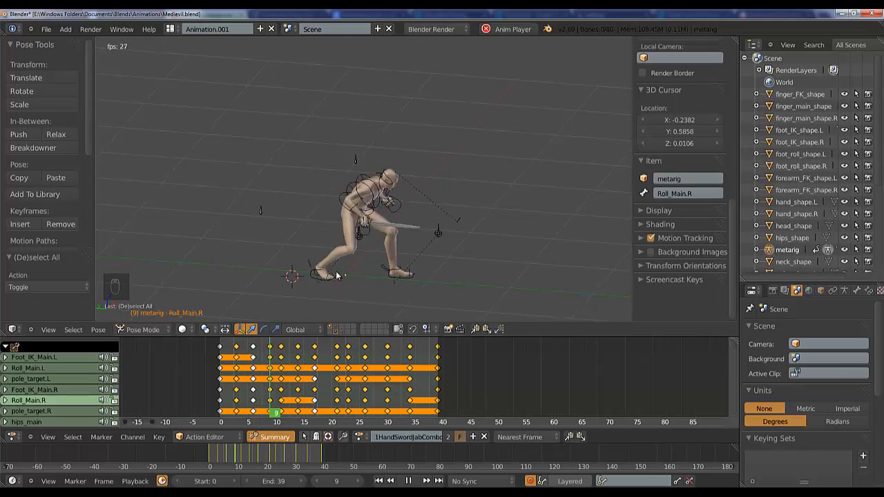
{"action": "middle_click_drag", "start_coordinate": [359, 283], "coordinate": [362, 260]}
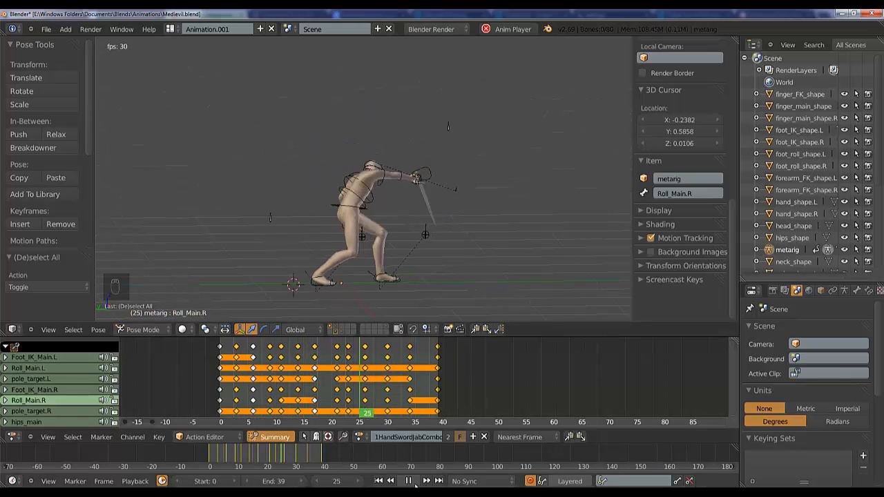
{"action": "key", "text": "alt+a"}
{"action": "left_click_drag", "start_coordinate": [386, 395], "coordinate": [344, 382]}
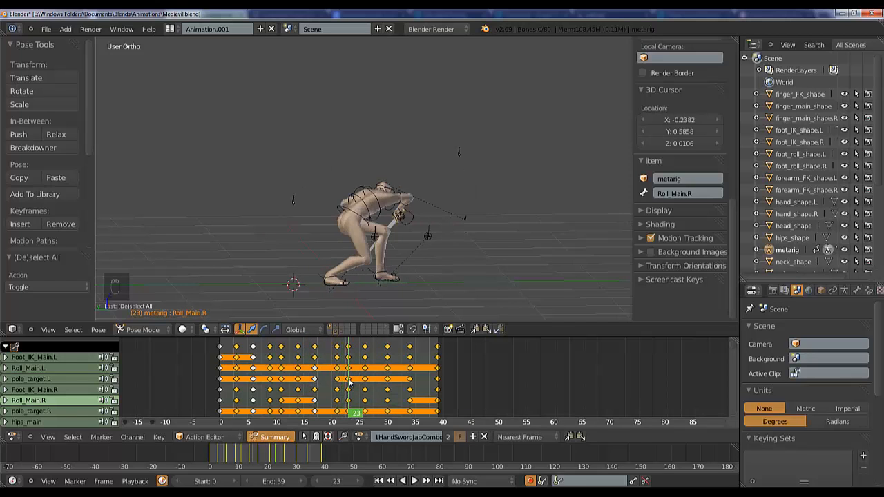
{"action": "key", "text": "a"}
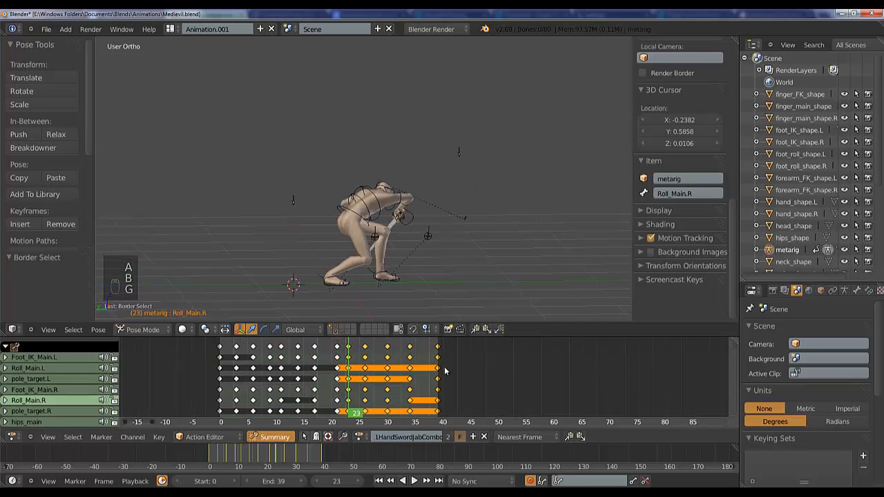
{"action": "key", "text": "g"}
{"action": "left_click", "coordinate": [455, 373]}
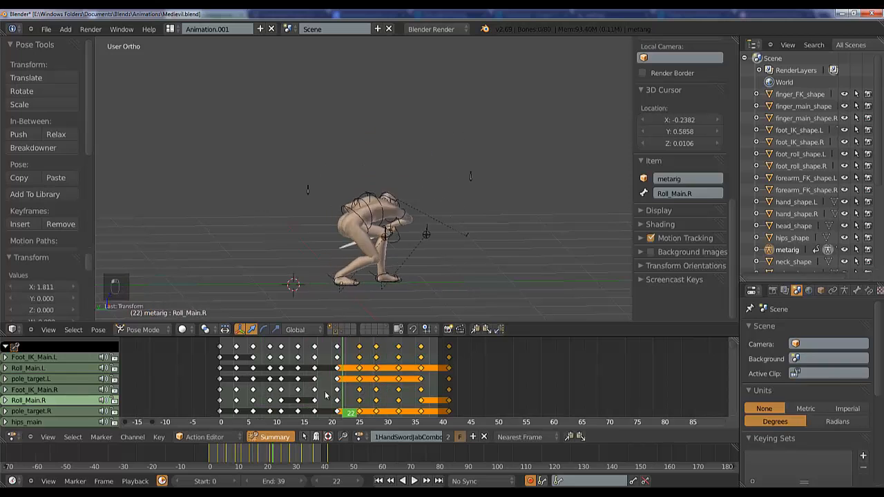
- Hold the crouch by copying the whole rig's pose from frame 21 to frame 22
{"action": "key", "text": "a"}
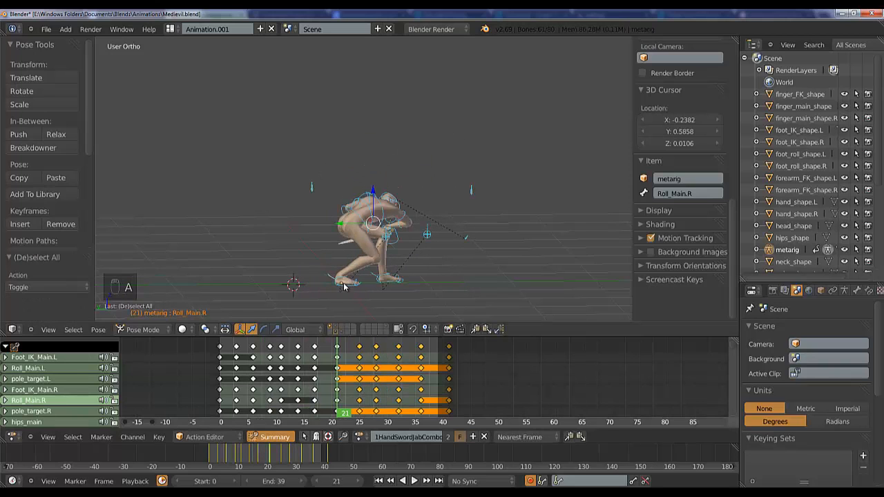
{"action": "key", "text": "ctrl+c"}
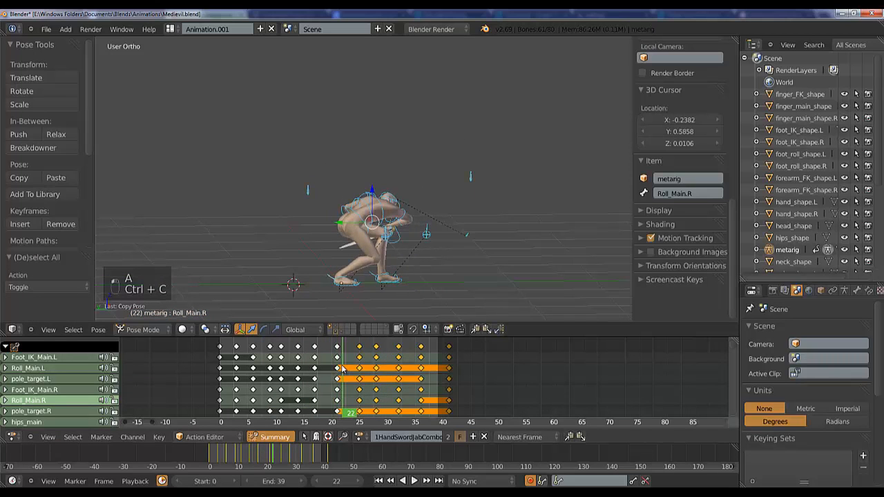
{"action": "left_click", "coordinate": [268, 384]}
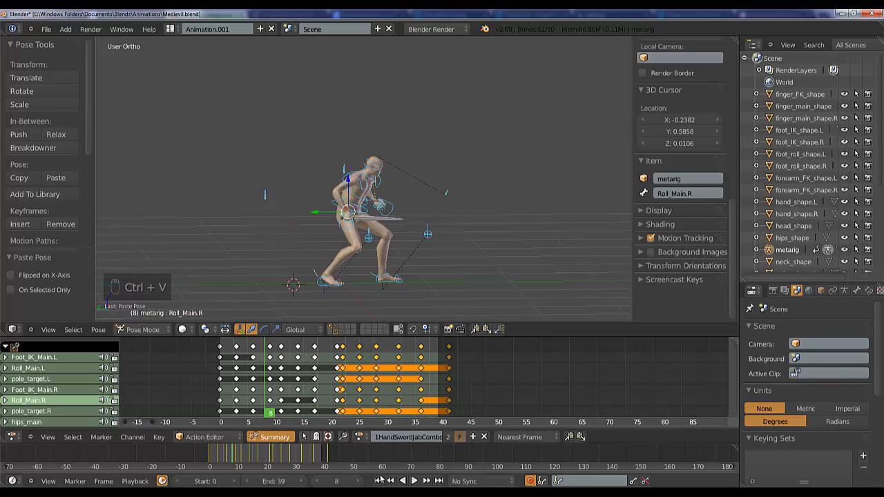
- Play back the combo and examine the motion from the side, rear and raised angles
{"action": "left_click", "coordinate": [414, 482]}
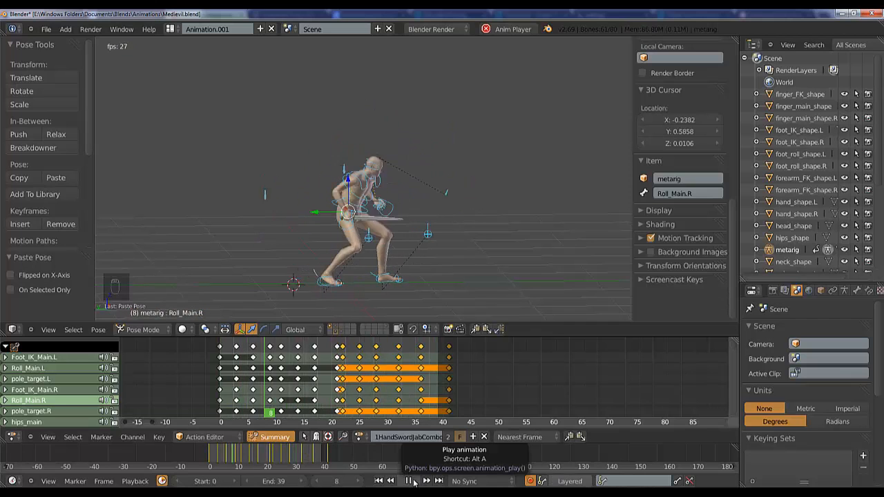
{"action": "left_click", "coordinate": [413, 482]}
{"action": "middle_click_drag", "start_coordinate": [397, 272], "coordinate": [417, 265]}
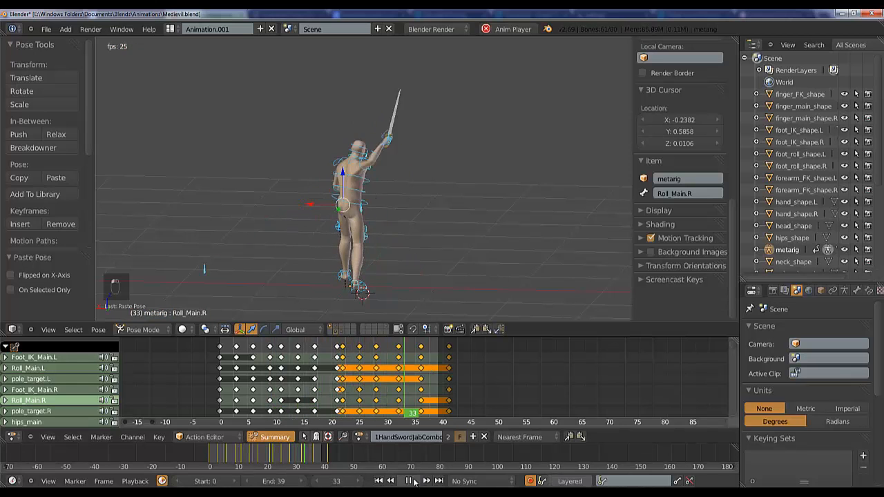
{"action": "key", "text": "a"}
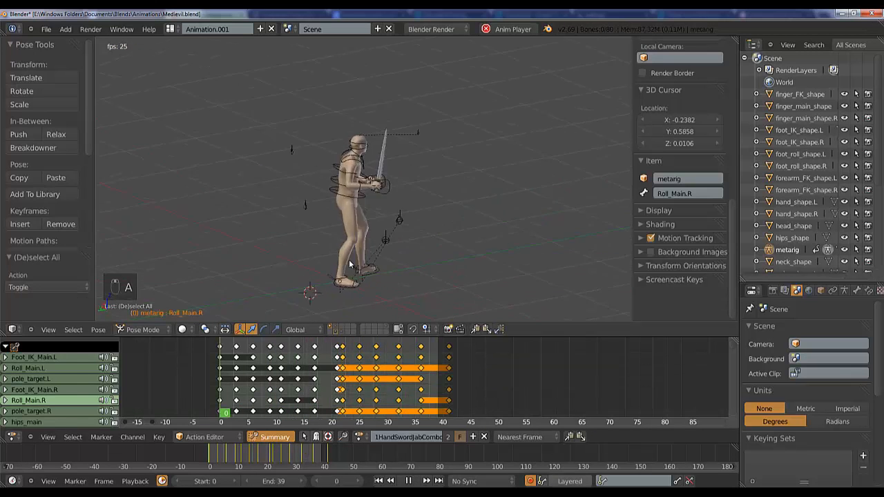
{"action": "middle_click_drag", "start_coordinate": [349, 265], "coordinate": [366, 277]}
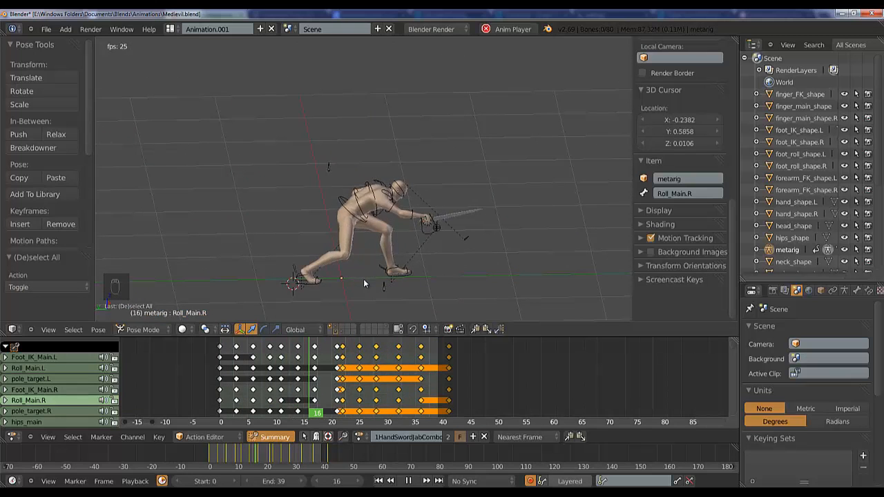
{"action": "middle_click_drag", "start_coordinate": [363, 280], "coordinate": [352, 292]}
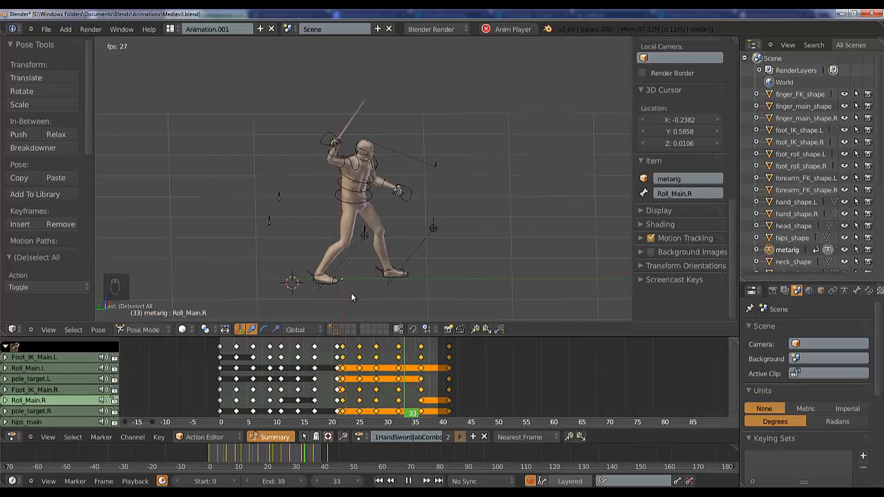
{"action": "key", "text": "KP_1"}
{"action": "key", "text": "KP_3"}
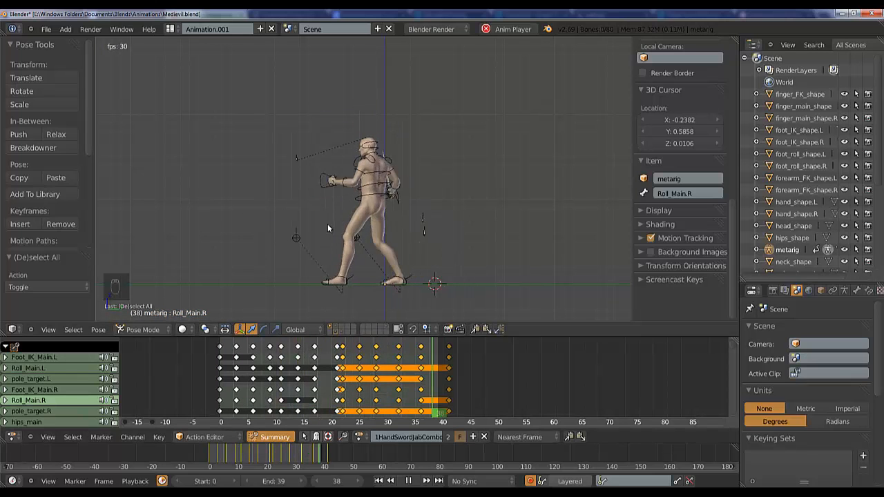
{"action": "middle_click_drag", "start_coordinate": [323, 263], "coordinate": [317, 279]}
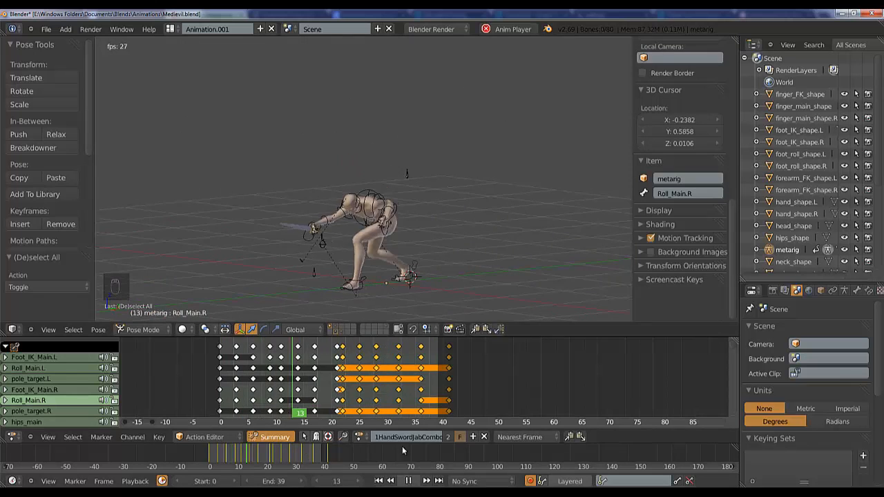
{"action": "middle_click_drag", "start_coordinate": [340, 270], "coordinate": [456, 293]}
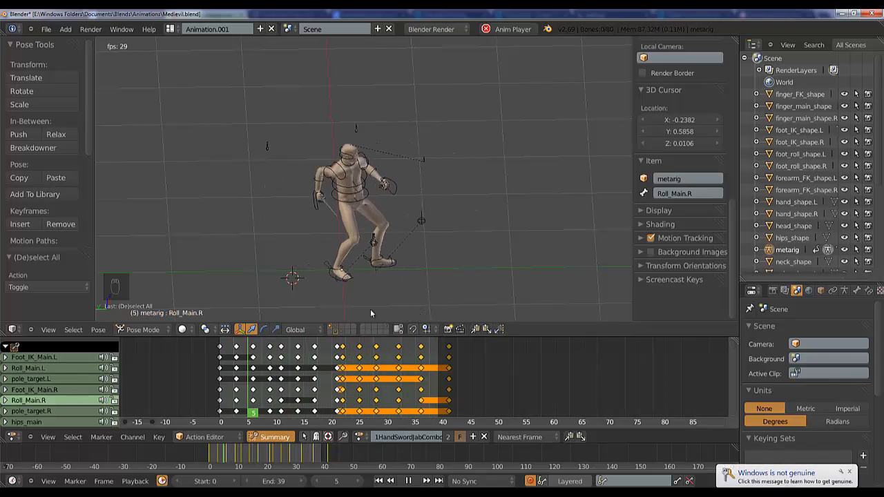
{"action": "middle_click_drag", "start_coordinate": [370, 309], "coordinate": [333, 281]}
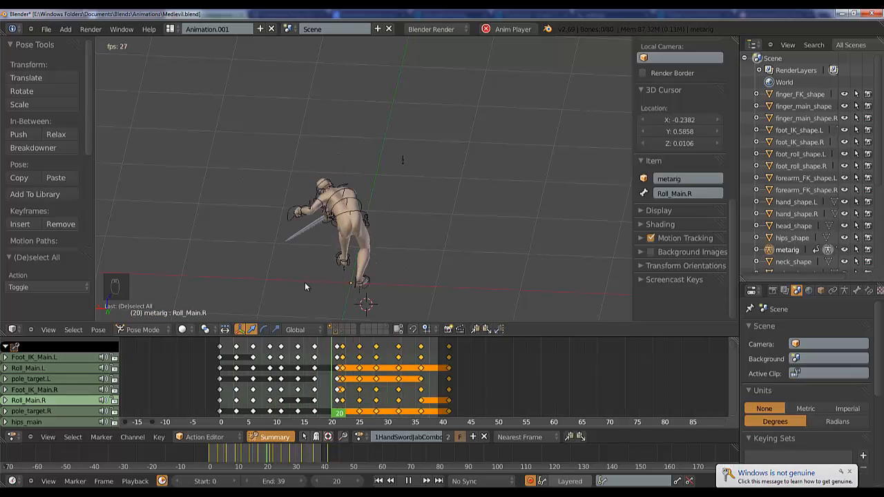
{"action": "left_click", "coordinate": [408, 482]}
- Compress the keyframes from frame 22 onward toward frame 22 by a factor of about 0.818 to speed up the second strike
{"action": "middle_click_drag", "start_coordinate": [366, 276], "coordinate": [423, 233]}
{"action": "left_click", "coordinate": [356, 379]}
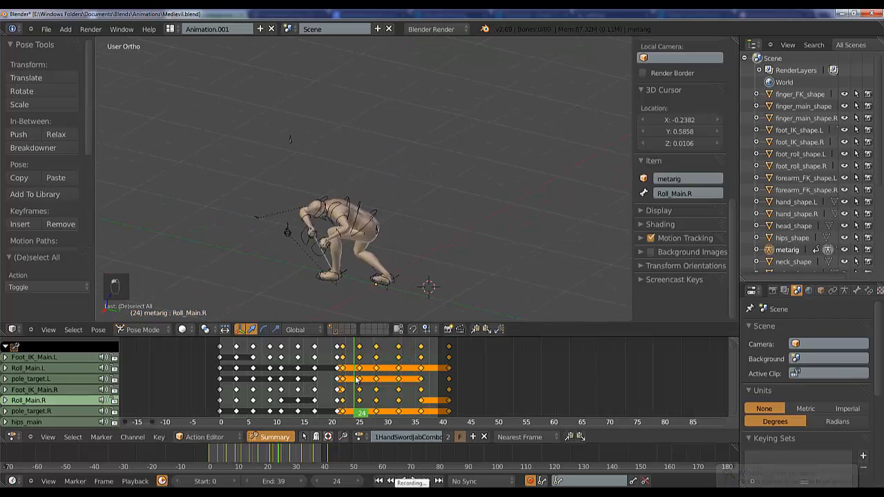
{"action": "mouse_move", "coordinate": [356, 379]}
{"action": "left_mouse_down"}
{"action": "mouse_move", "coordinate": [419, 373]}
{"action": "mouse_move", "coordinate": [344, 377]}
{"action": "left_mouse_up"}
{"action": "left_click", "coordinate": [414, 481]}
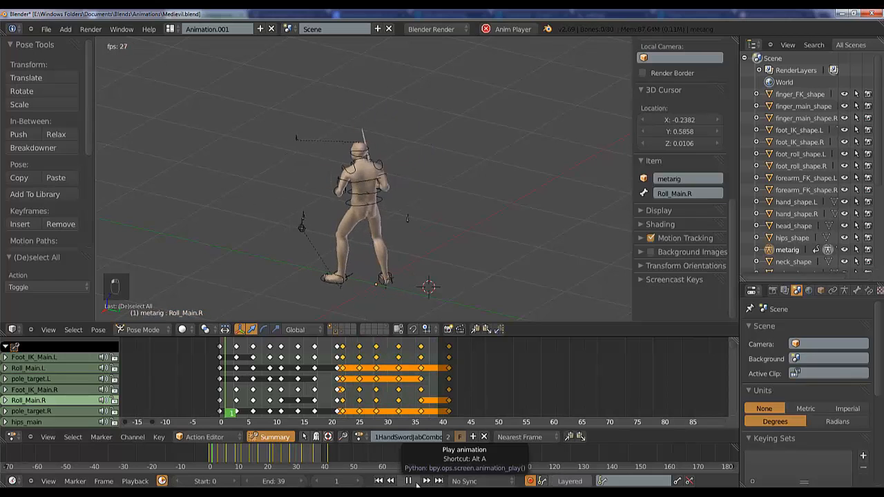
{"action": "left_click", "coordinate": [415, 481]}
{"action": "left_click", "coordinate": [377, 384]}
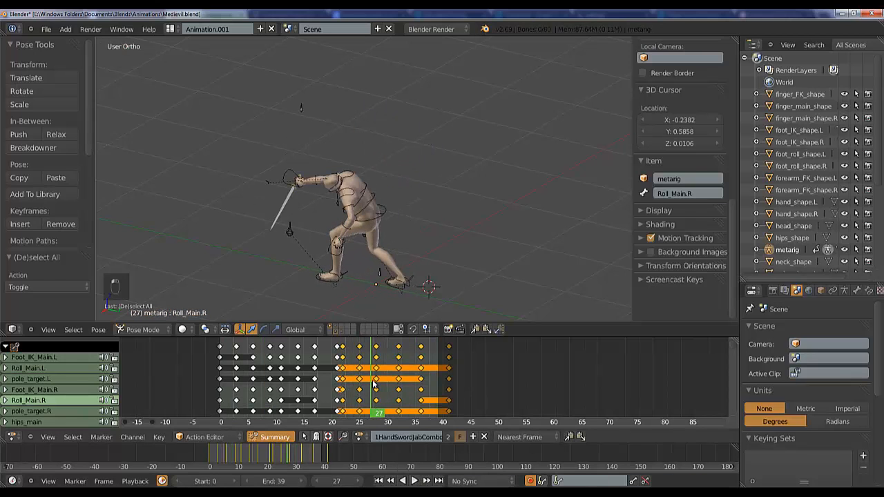
{"action": "left_click_drag", "start_coordinate": [369, 388], "coordinate": [360, 390]}
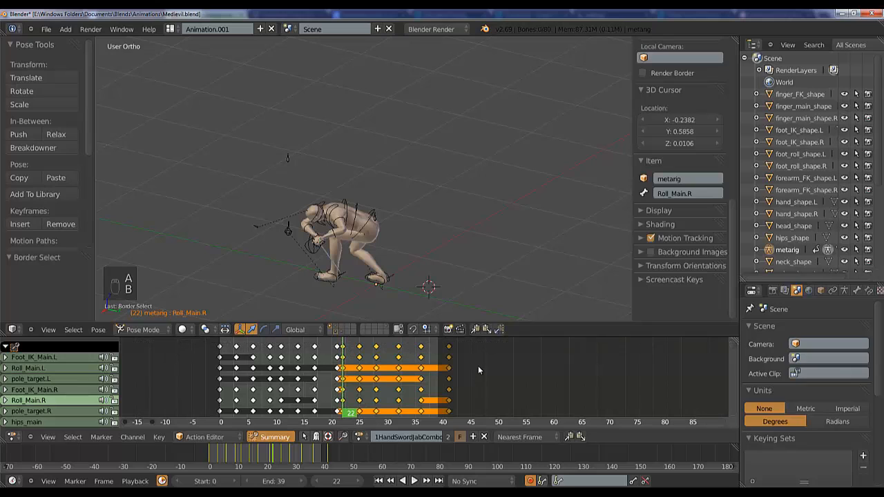
{"action": "key", "text": "s"}
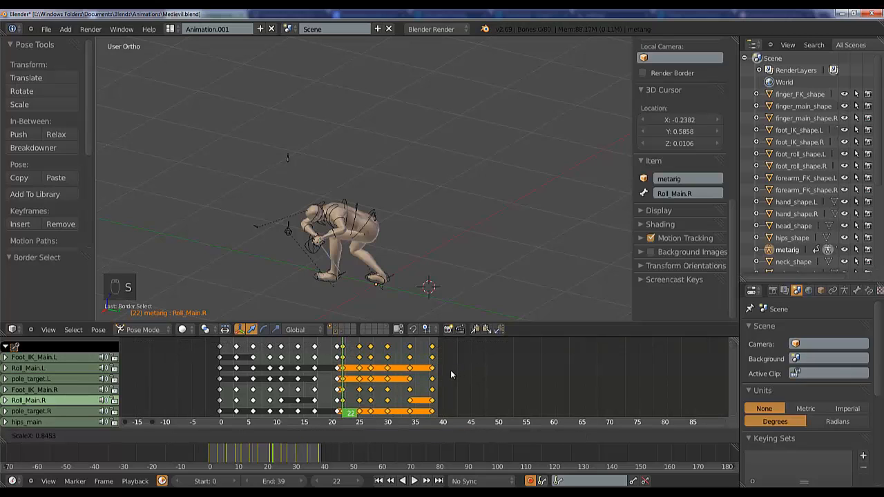
{"action": "left_click", "coordinate": [449, 374]}
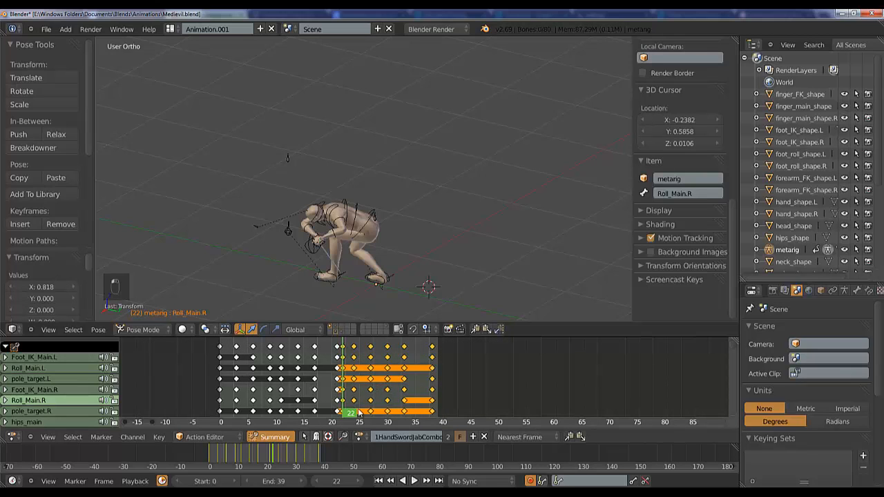
- Check the playback and compress the selected keyframes toward frame 22 again by a factor of about 0.842
{"action": "left_click", "coordinate": [414, 481]}
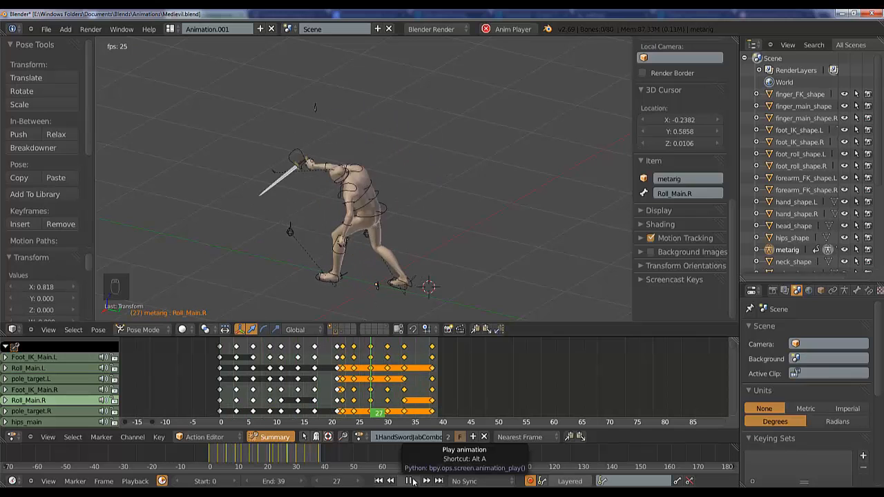
{"action": "left_click", "coordinate": [414, 481]}
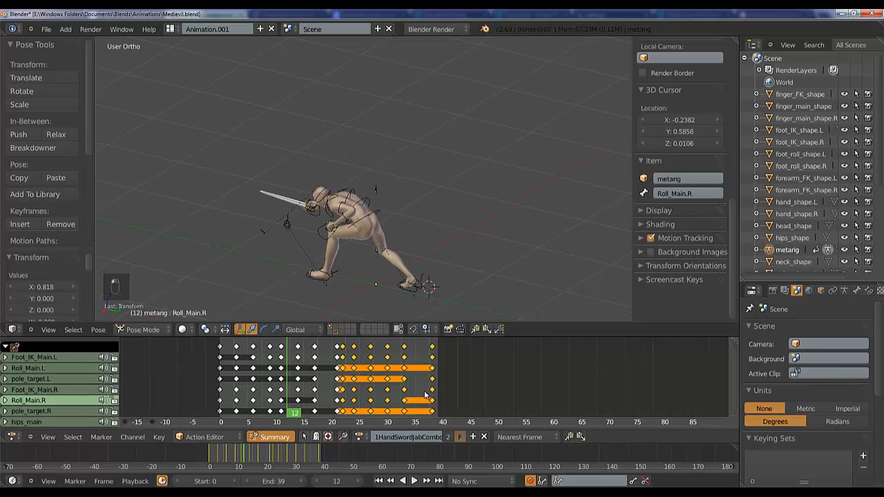
{"action": "key", "text": "s"}
{"action": "key", "text": "Escape"}
{"action": "left_click", "coordinate": [343, 378]}
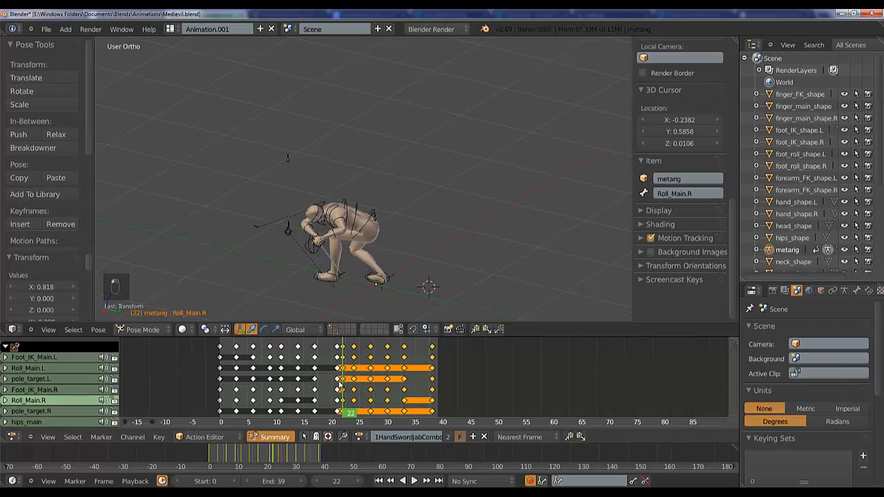
{"action": "key", "text": "s"}
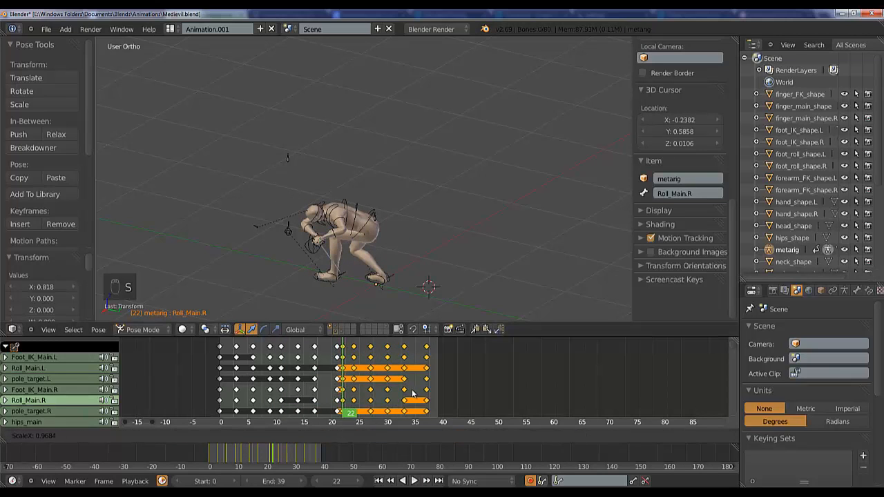
{"action": "left_click", "coordinate": [405, 392]}
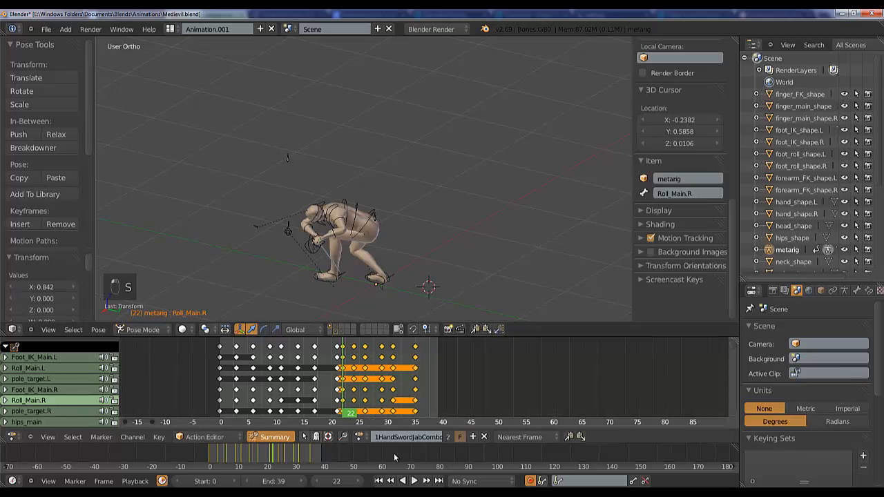
- Replay the combo and rotate the hand_IK.R control by about 34° at frame 31 to lower the sword
{"action": "left_click", "coordinate": [414, 481]}
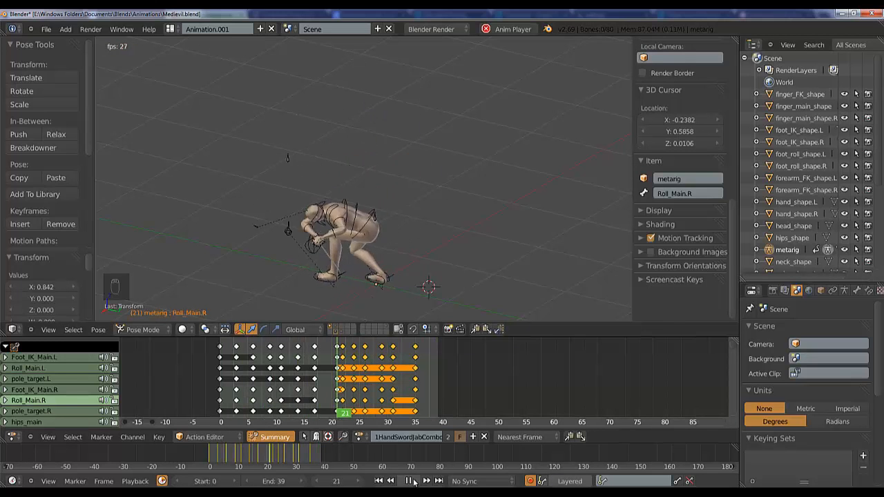
{"action": "left_click", "coordinate": [411, 481]}
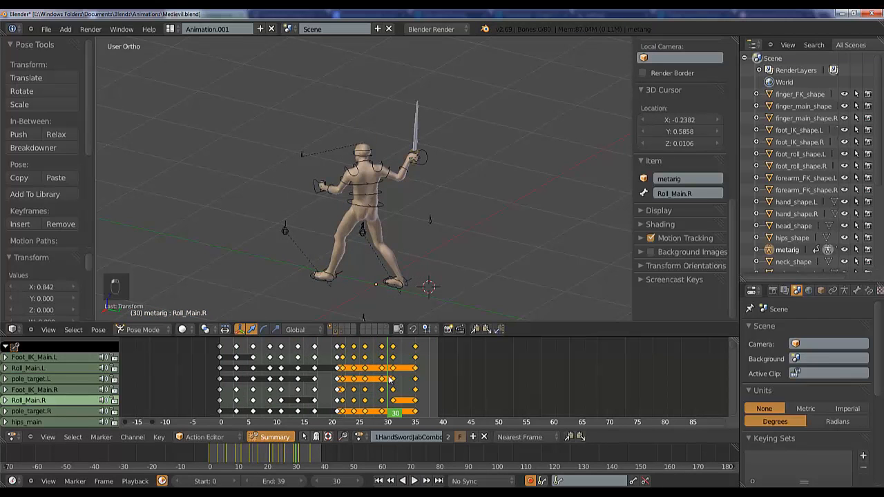
{"action": "left_click", "coordinate": [391, 378]}
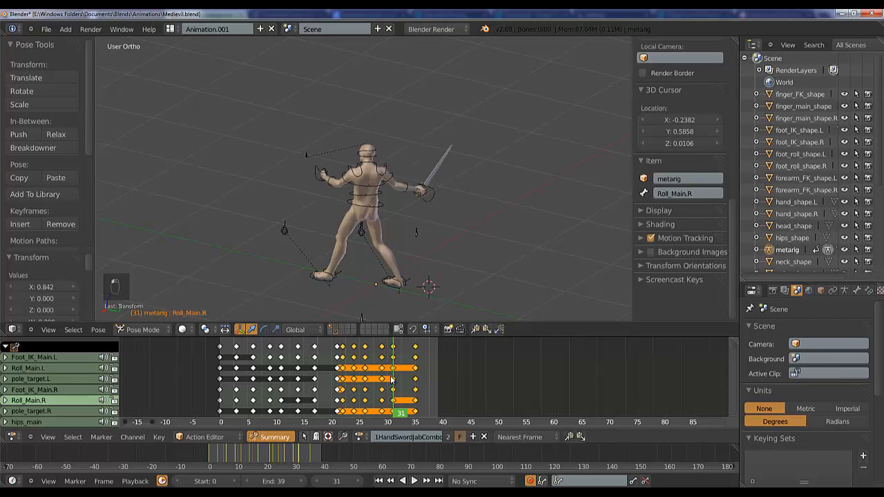
{"action": "right_click", "coordinate": [435, 194]}
{"action": "key", "text": "r"}
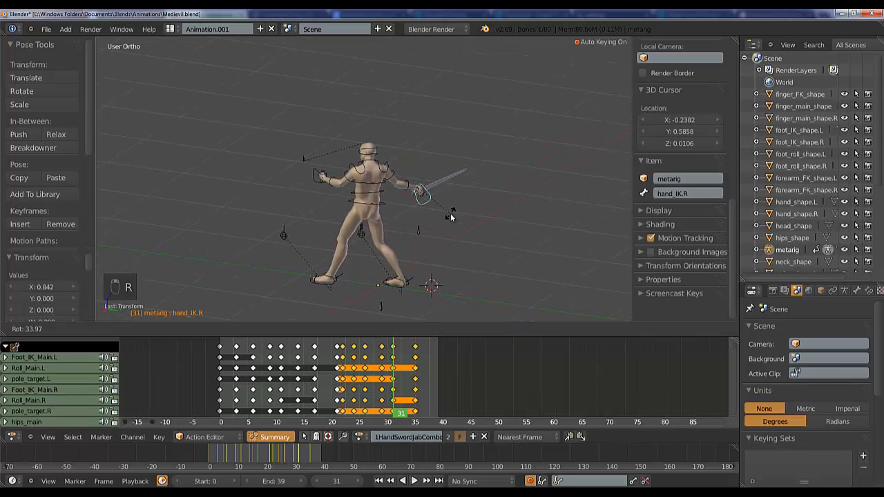
{"action": "left_click", "coordinate": [450, 218]}
{"action": "left_click", "coordinate": [378, 378]}
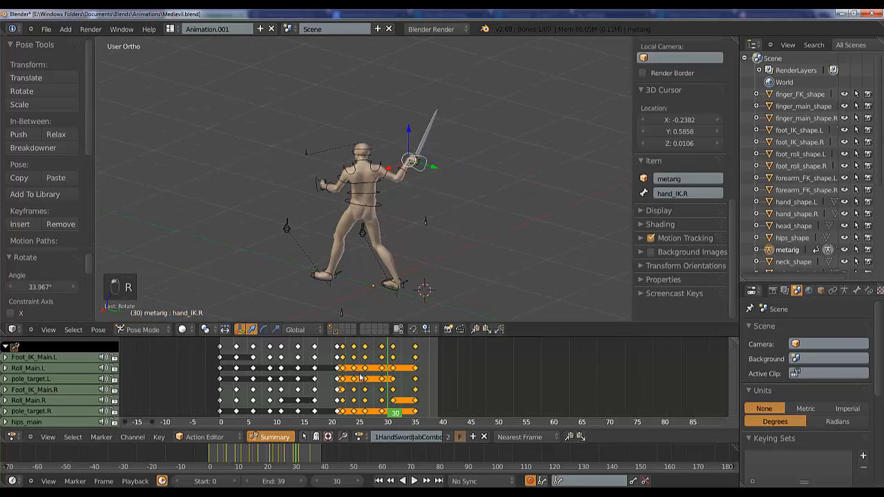
- Move the combo's final keyframes from frame 35 to frame 41 and fit the preview range to the action, ending at 41
{"action": "mouse_move", "coordinate": [394, 378]}
{"action": "left_mouse_down"}
{"action": "mouse_move", "coordinate": [414, 373]}
{"action": "mouse_move", "coordinate": [352, 371]}
{"action": "mouse_move", "coordinate": [422, 366]}
{"action": "mouse_move", "coordinate": [330, 366]}
{"action": "mouse_move", "coordinate": [405, 359]}
{"action": "mouse_move", "coordinate": [392, 363]}
{"action": "left_mouse_up"}
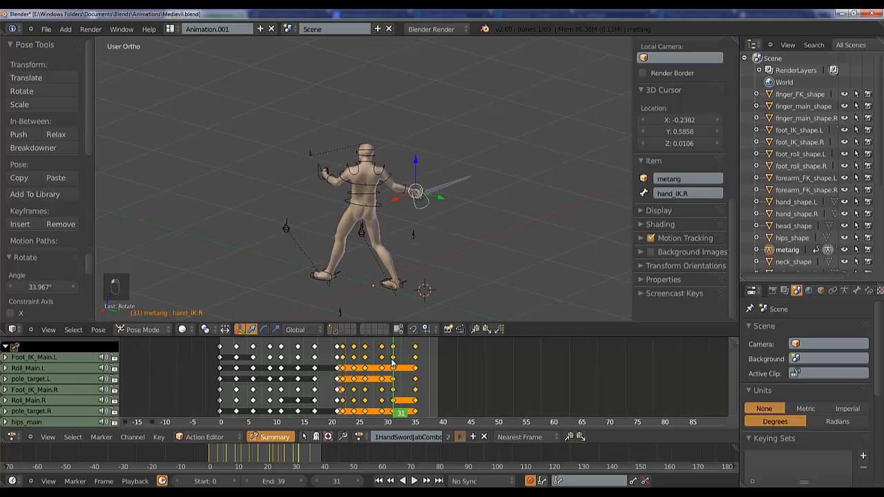
{"action": "left_click", "coordinate": [399, 360]}
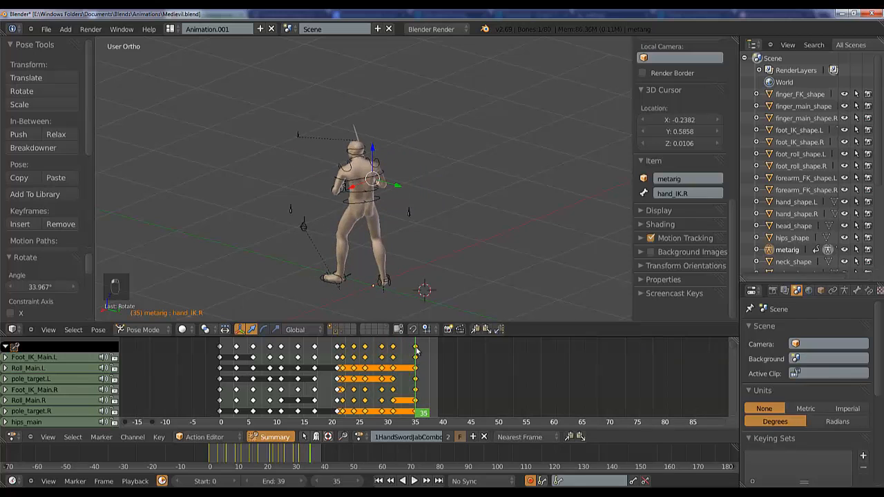
{"action": "key", "text": "g"}
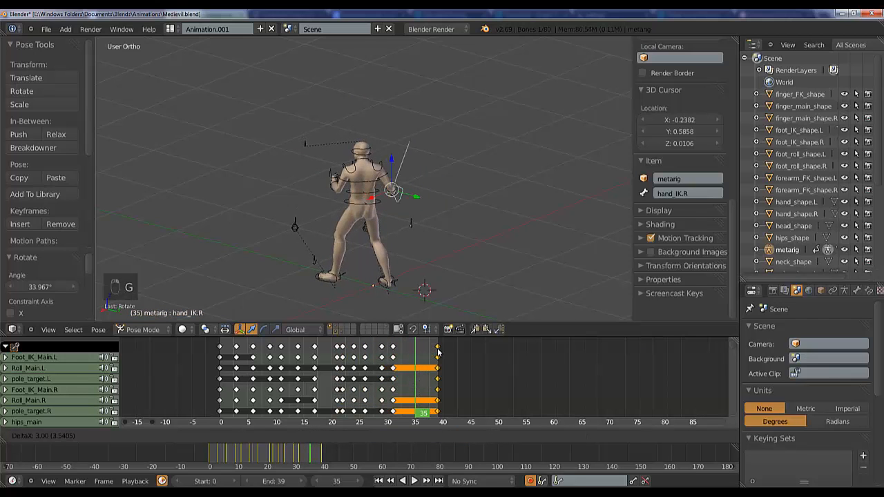
{"action": "left_click", "coordinate": [437, 353]}
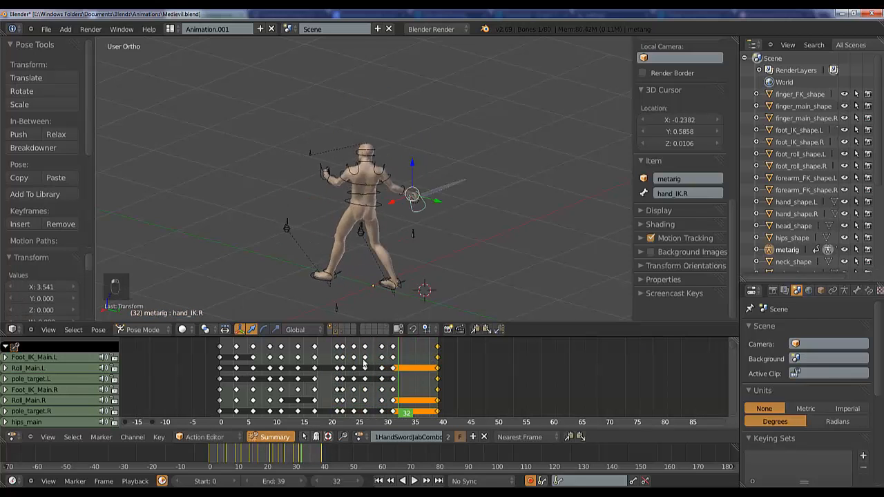
{"action": "key", "text": "g"}
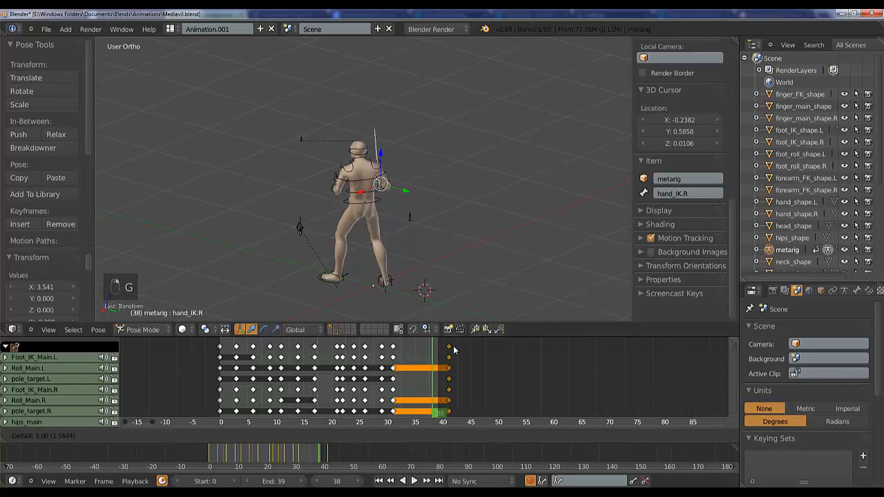
{"action": "left_click", "coordinate": [449, 351]}
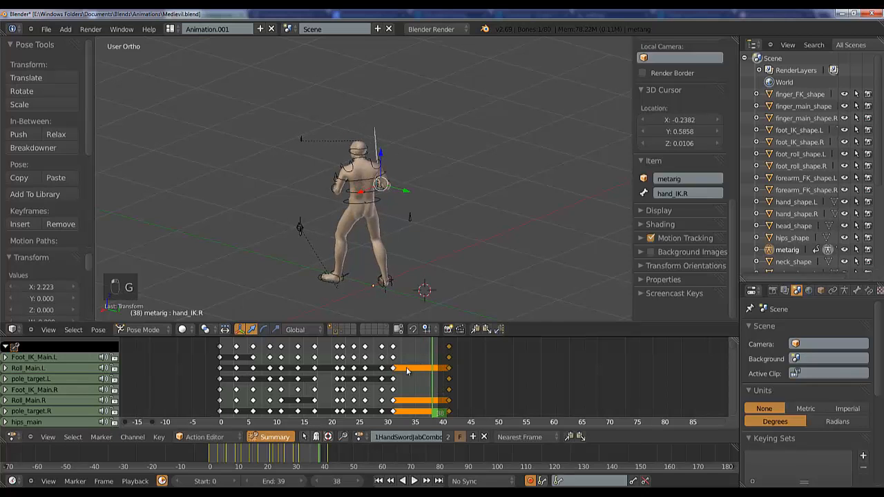
{"action": "key", "text": "ctrl+alt+p"}
- At frame 34, rotate the hand_IK.R control from two view angles, finishing with a rotation of about 22°
{"action": "left_click_drag", "start_coordinate": [427, 395], "coordinate": [413, 372]}
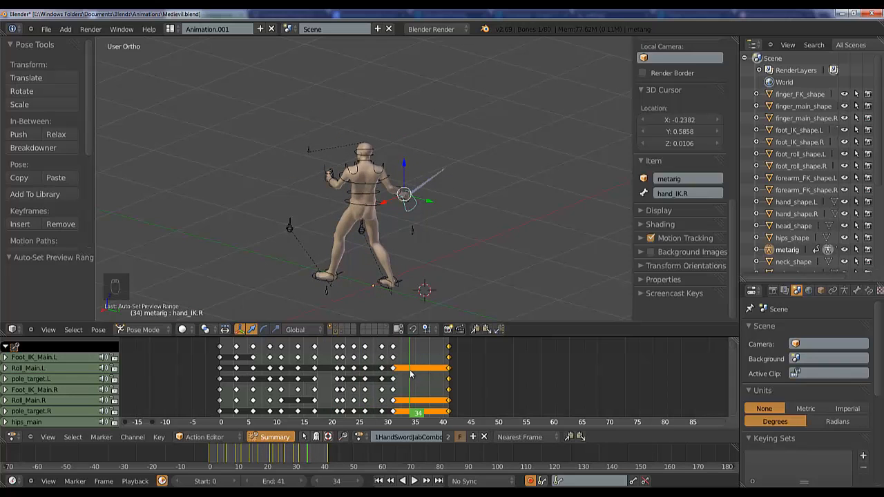
{"action": "key", "text": "r"}
{"action": "left_click", "coordinate": [446, 284]}
{"action": "middle_click_drag", "start_coordinate": [446, 284], "coordinate": [391, 216]}
{"action": "key", "text": "r"}
{"action": "left_click", "coordinate": [431, 255]}
- Play the combo from the start with all bones deselected and examine the slower recovery from the rear and side
{"action": "left_click_drag", "start_coordinate": [415, 364], "coordinate": [227, 373]}
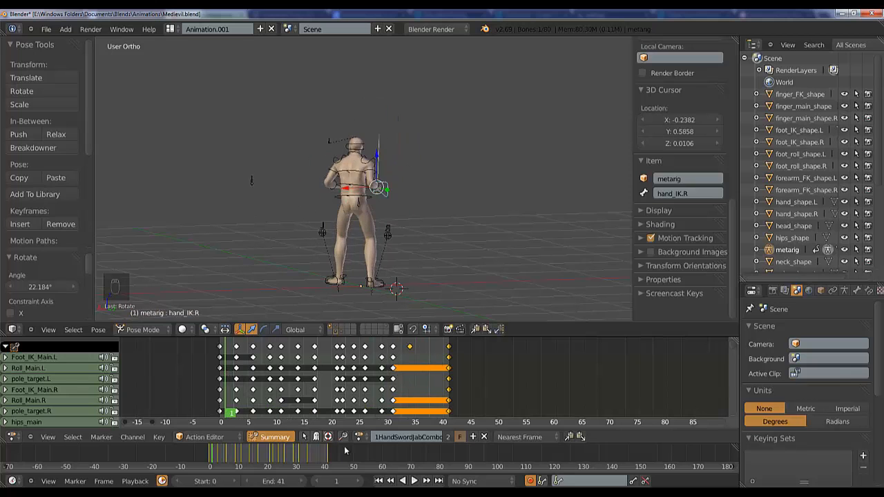
{"action": "left_click", "coordinate": [414, 481]}
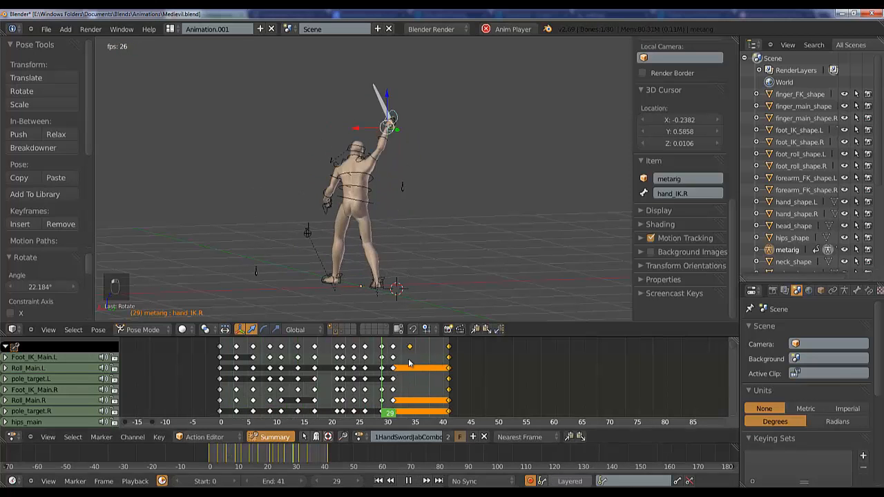
{"action": "key", "text": "a"}
{"action": "middle_click_drag", "start_coordinate": [379, 253], "coordinate": [420, 271]}
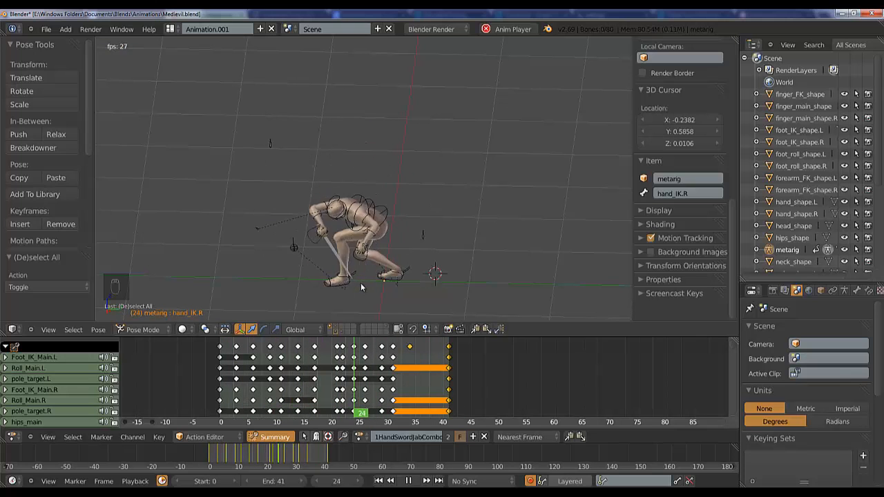
{"action": "key", "text": "alt+a"}
{"action": "left_click", "coordinate": [329, 425]}
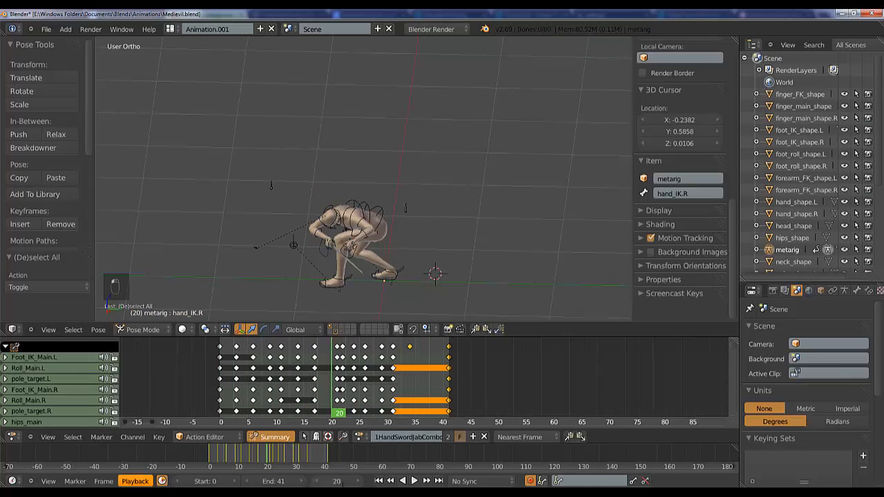
- Switch to the browser and replay the Dark souls weapon animation video between about 1:01 and 1:05 to study the sword attack
{"action": "key", "text": "alt+Tab"}
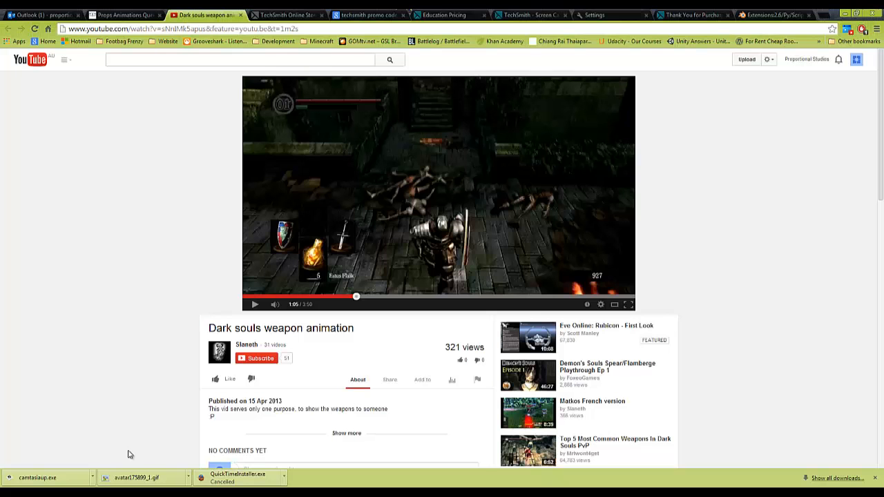
{"action": "left_click", "coordinate": [255, 306]}
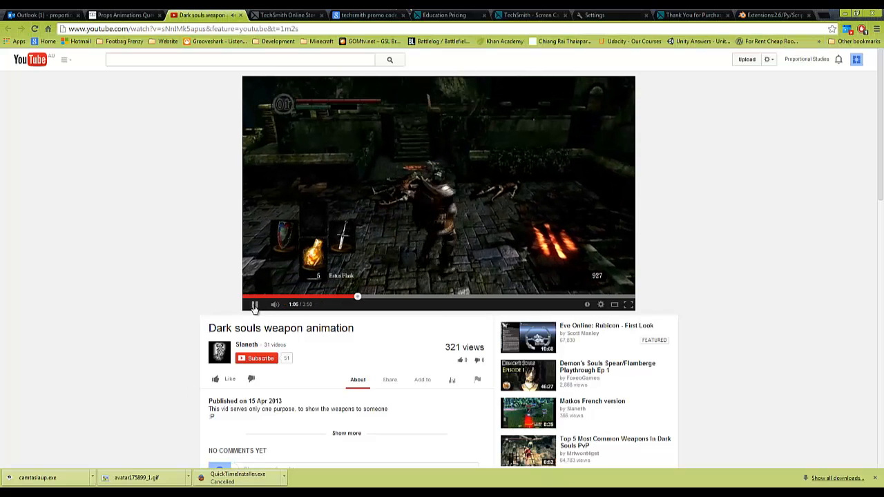
{"action": "left_click", "coordinate": [352, 297]}
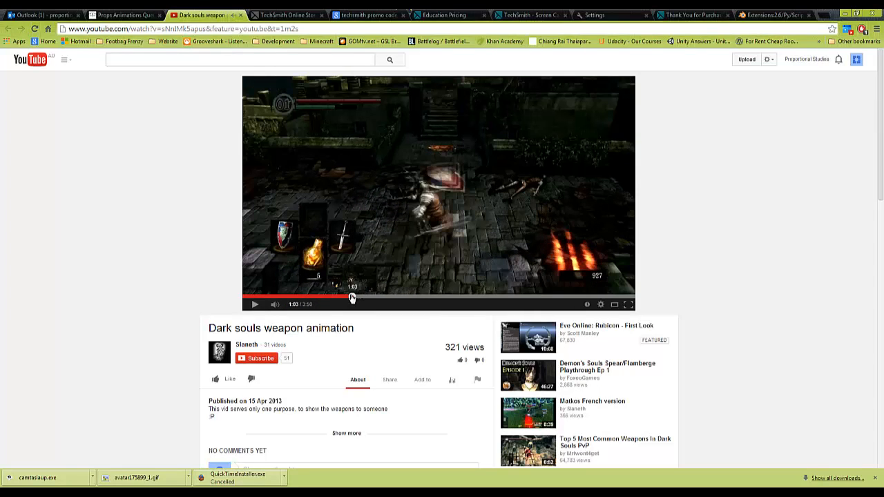
{"action": "left_click", "coordinate": [255, 305]}
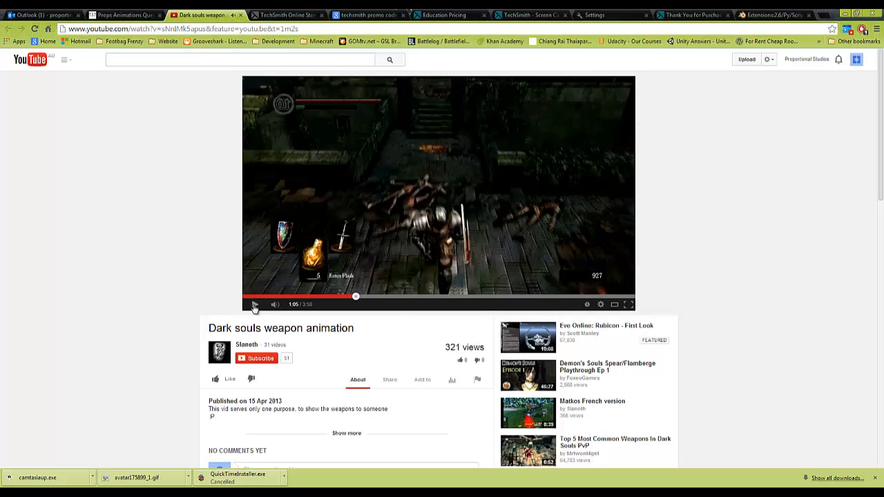
{"action": "left_click", "coordinate": [255, 305]}
{"action": "left_click", "coordinate": [348, 297]}
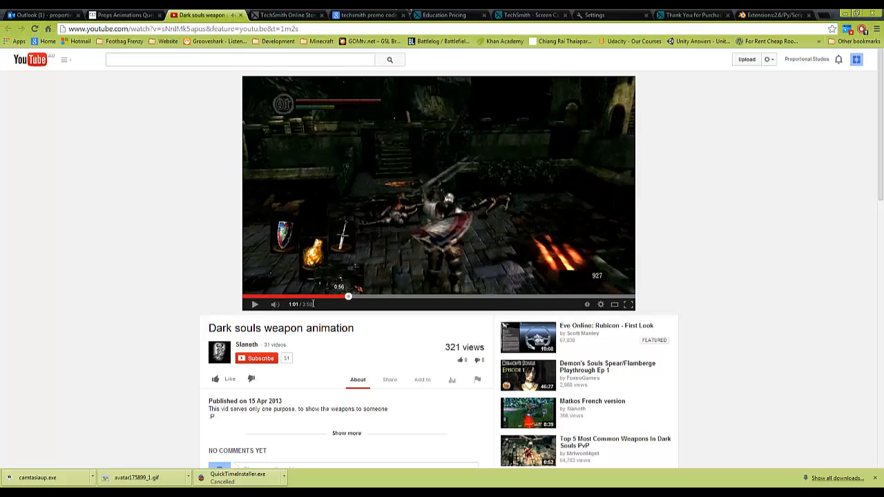
{"action": "left_click", "coordinate": [255, 305]}
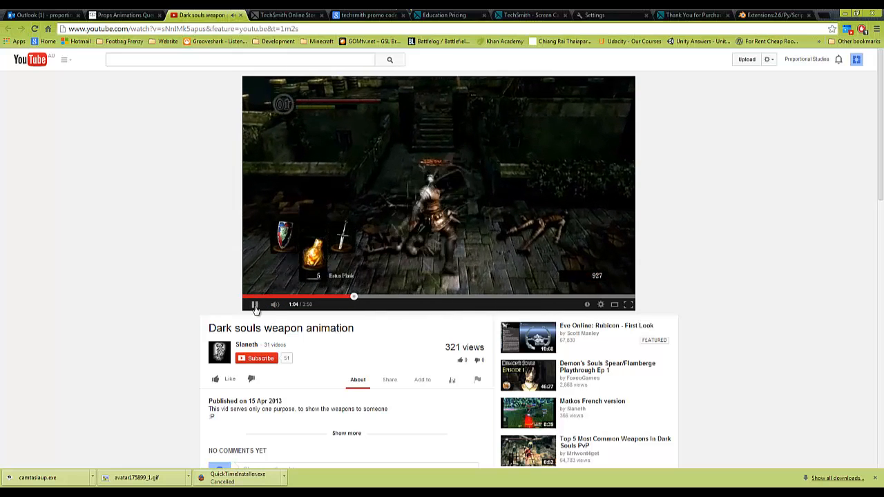
{"action": "left_click", "coordinate": [256, 306]}
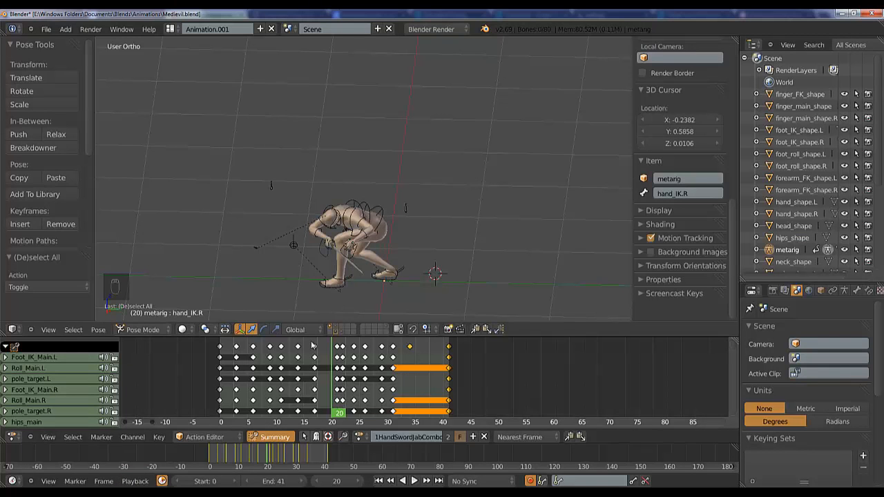
- Switch to Blender, replay the combo from frame 0 to compare it with the reference, and return to the browser video
{"action": "left_click", "coordinate": [219, 376]}
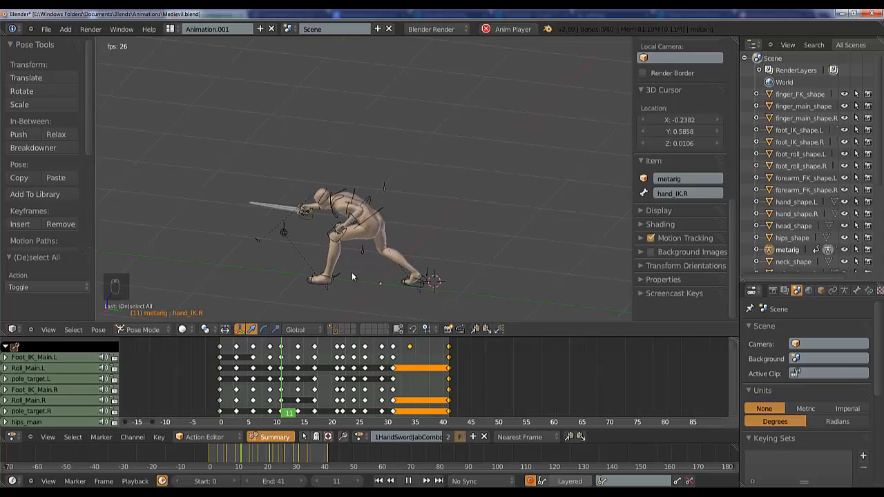
{"action": "left_click", "coordinate": [408, 481]}
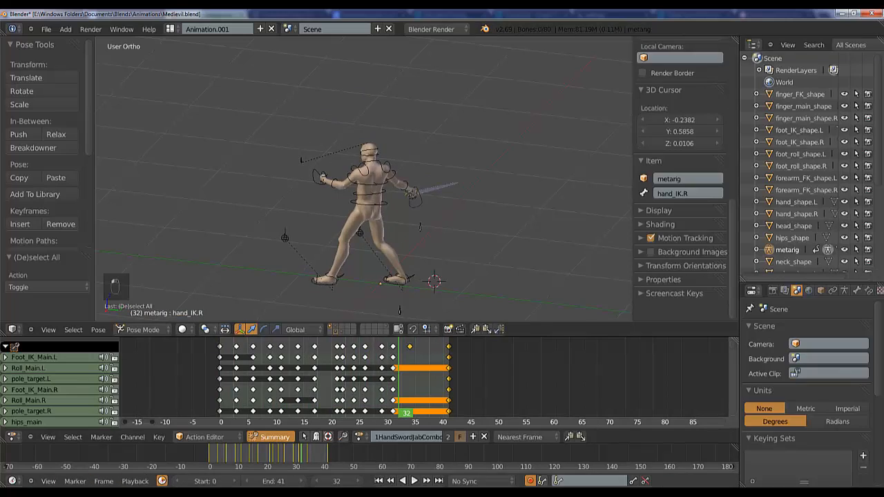
{"action": "key", "text": "alt+Tab"}
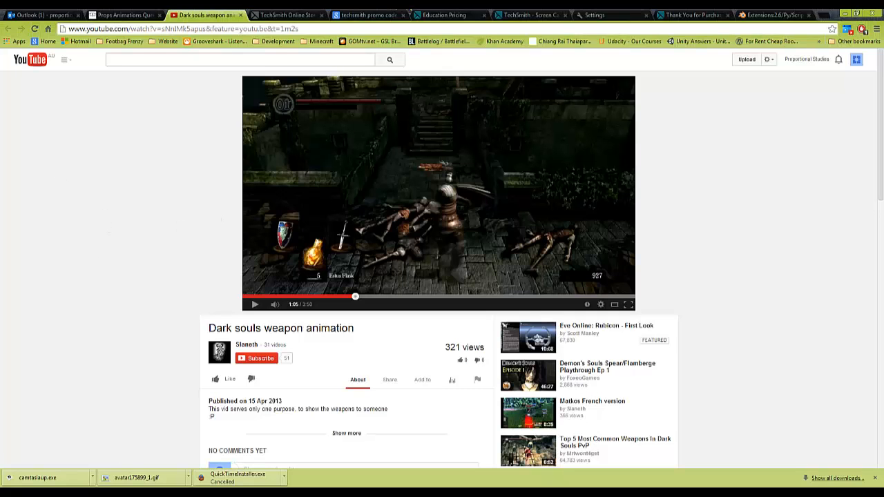